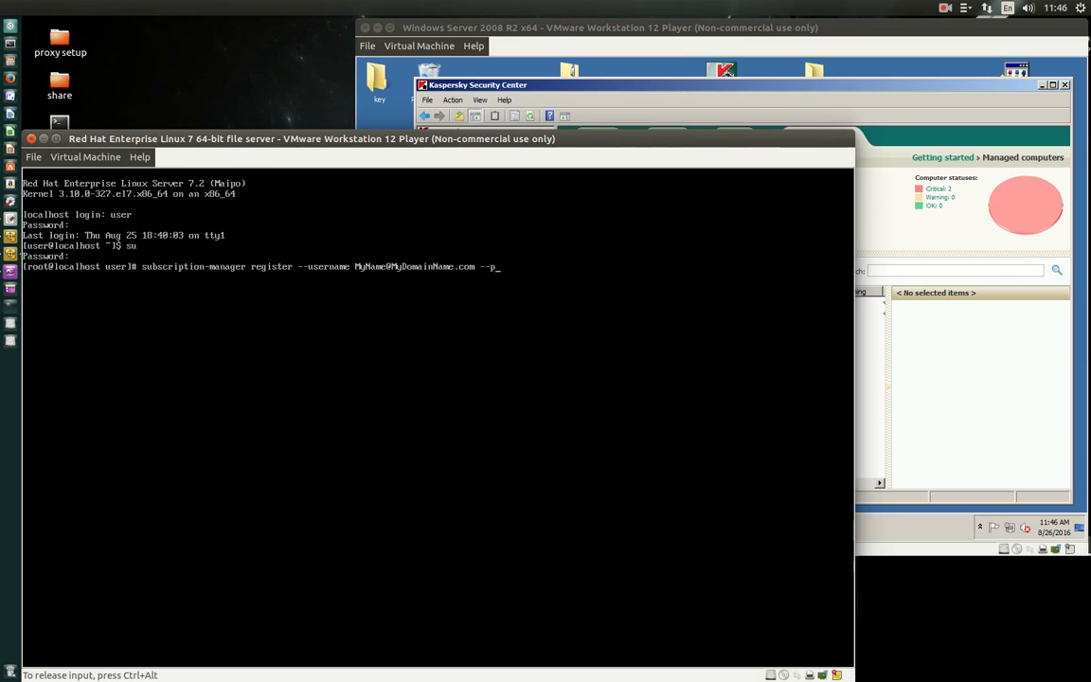
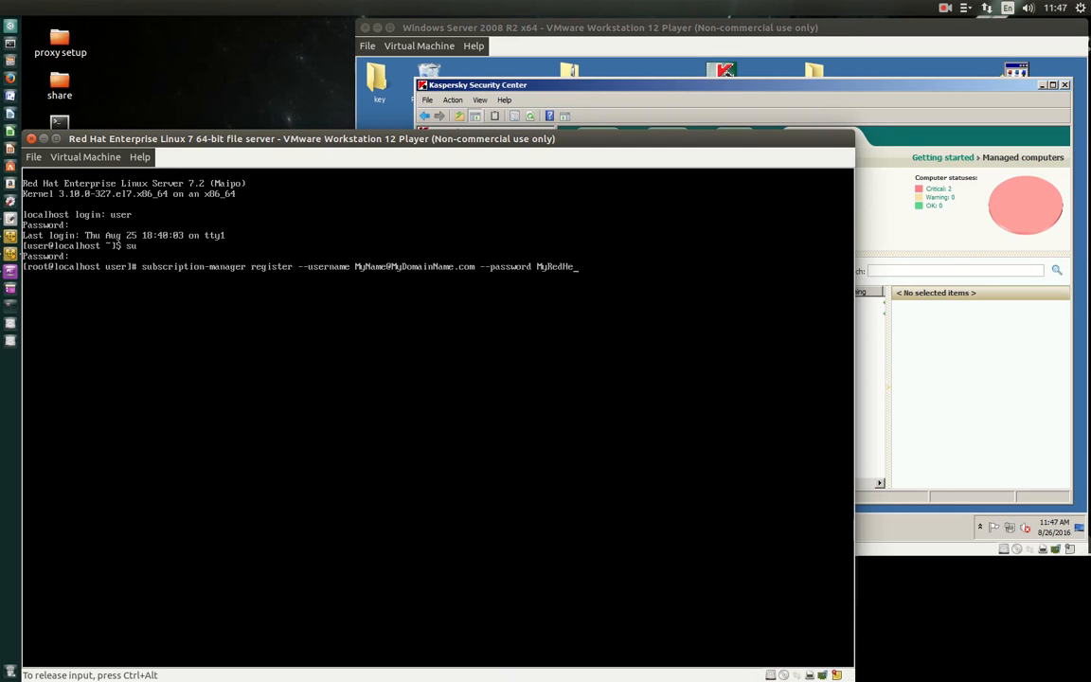
Finish the subscription-manager register command by entering the Red Hat account password
key("ctrl+alt")
left_click(946, 8)
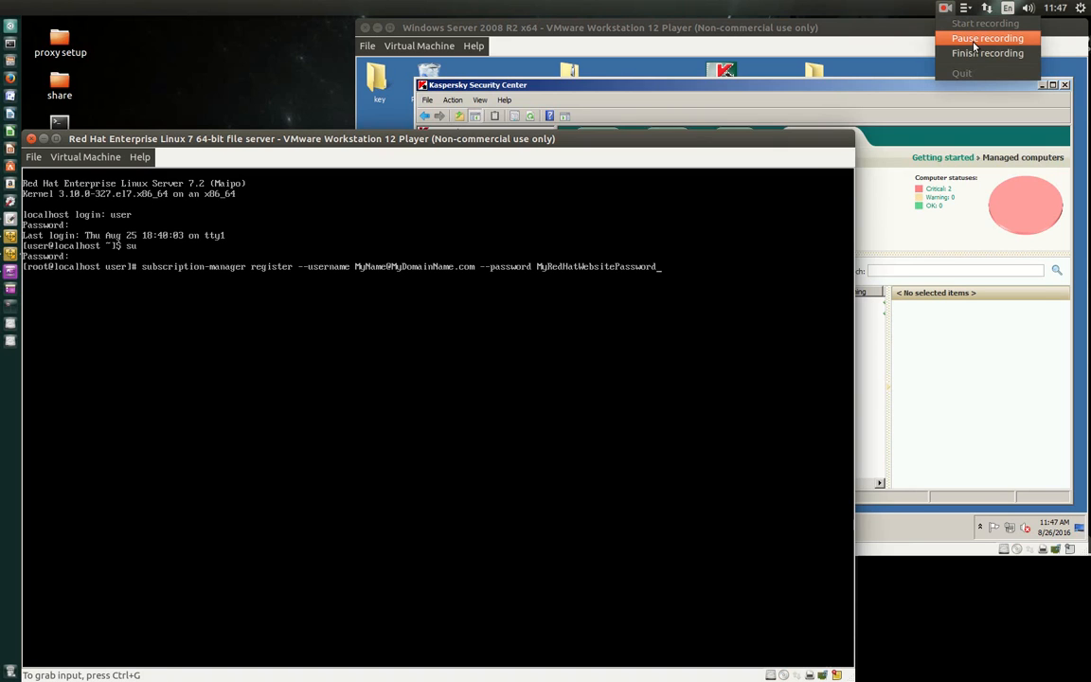
left_click(973, 39)
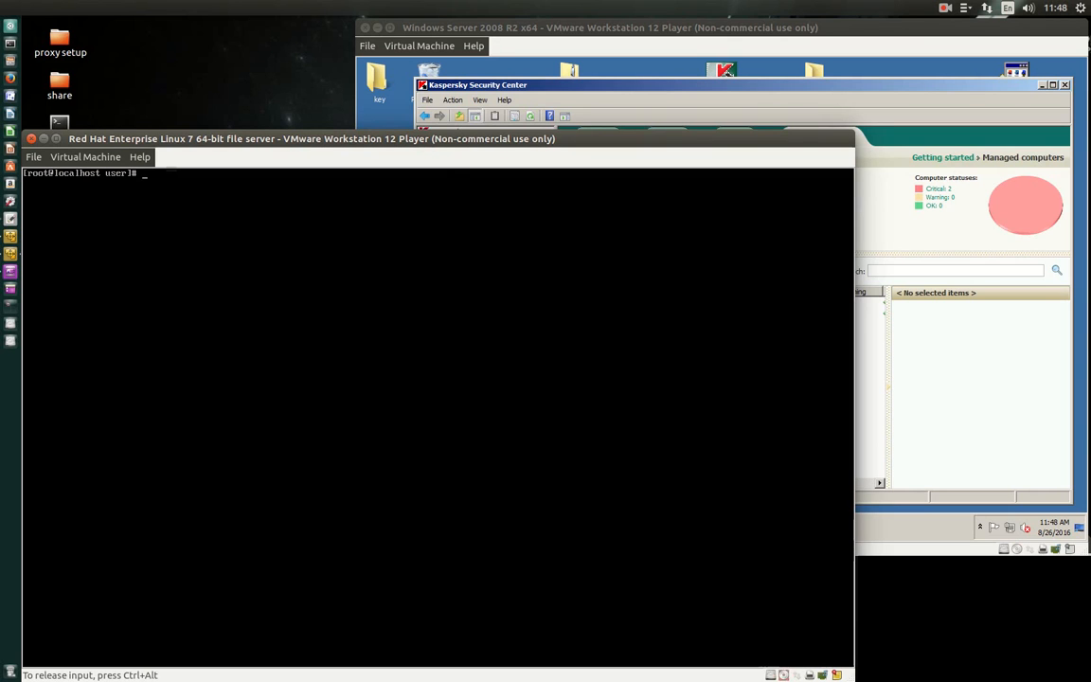
Run subscription-manager attach --auto so the server reports Subscribed, then refocus the RHEL console
type("subscription-manager")
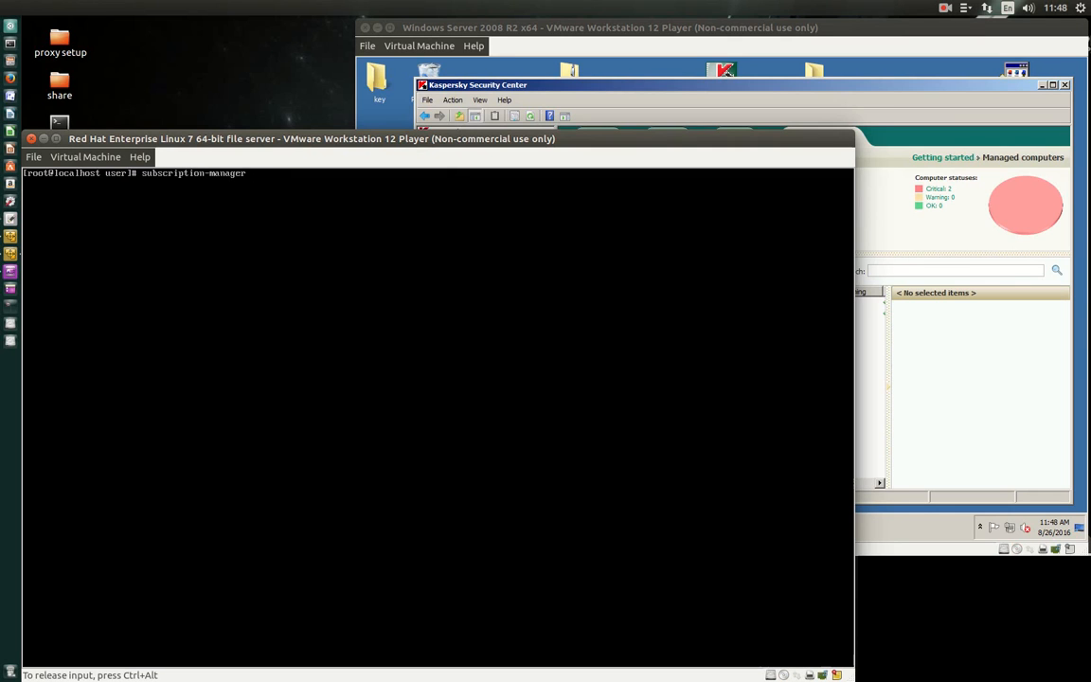
type(" attach --auto")
key("Return")
key("ctrl+alt")
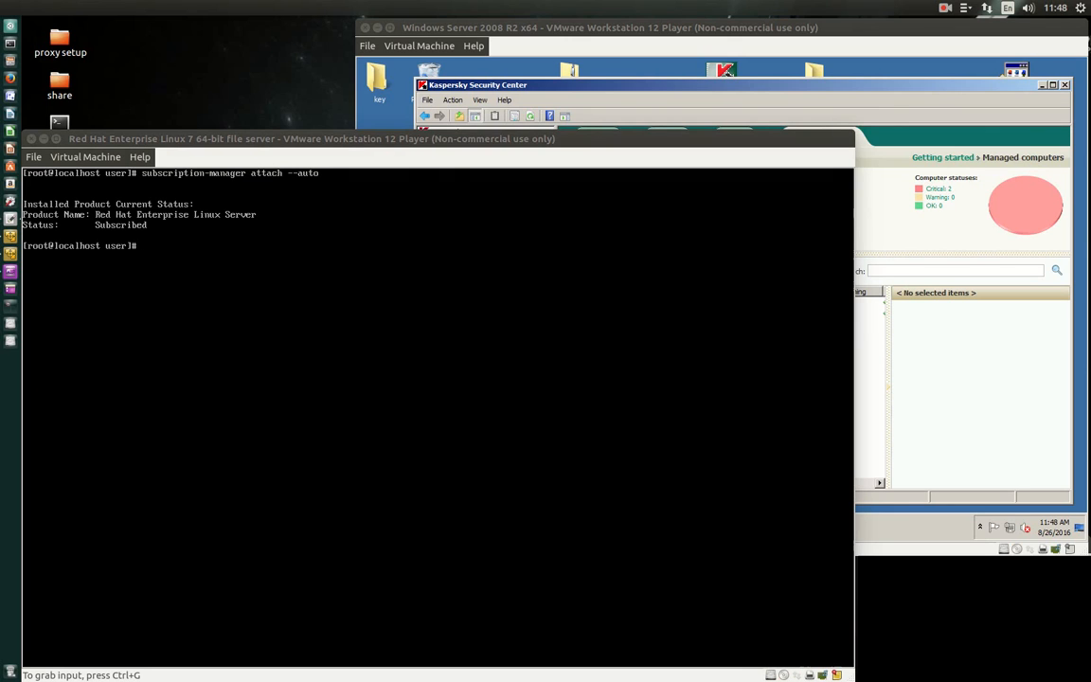
left_click(947, 10)
left_click(958, 38)
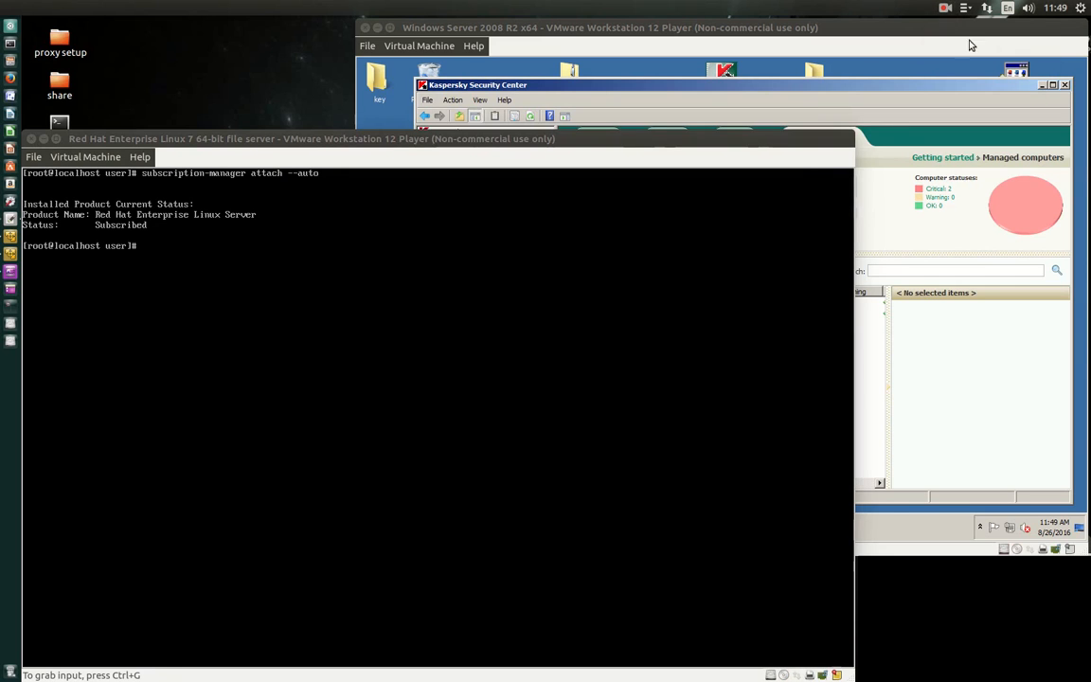
left_click(597, 253)
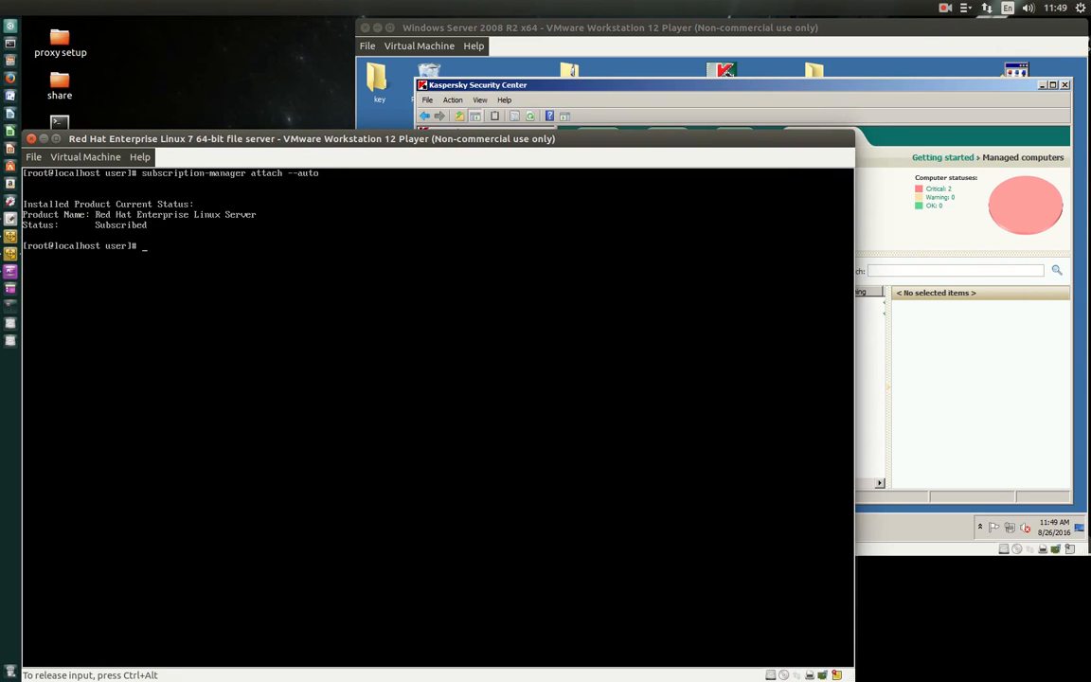
Install samba, samba-client and samba-common with yum install -y and wait for Complete!
type("yum install -y")
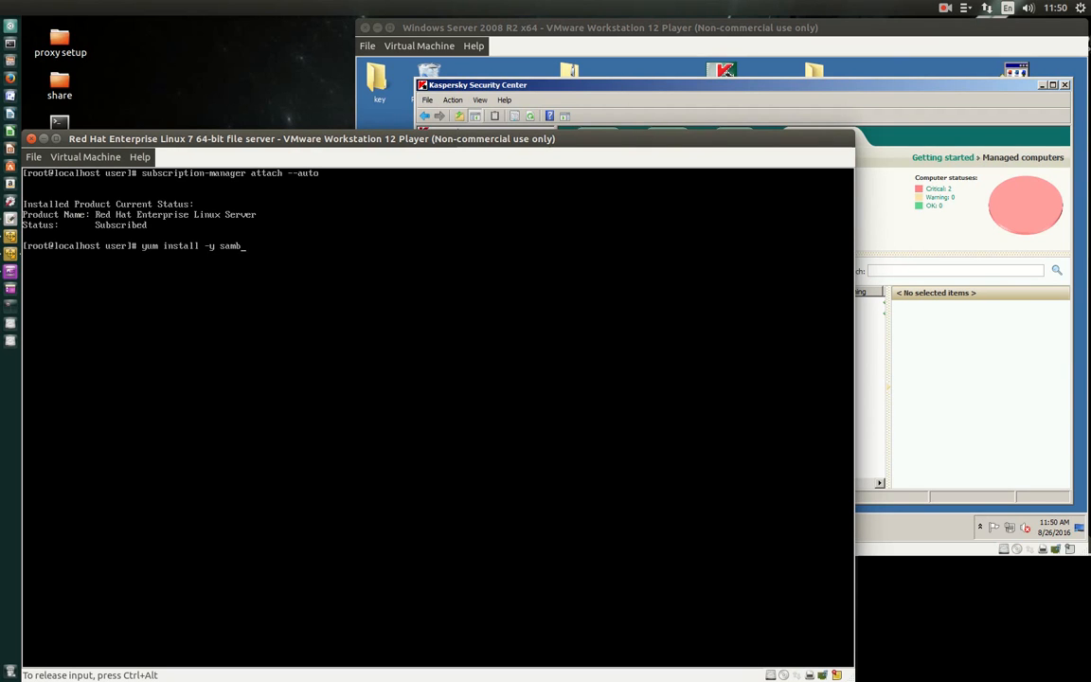
type("samba samba-client")
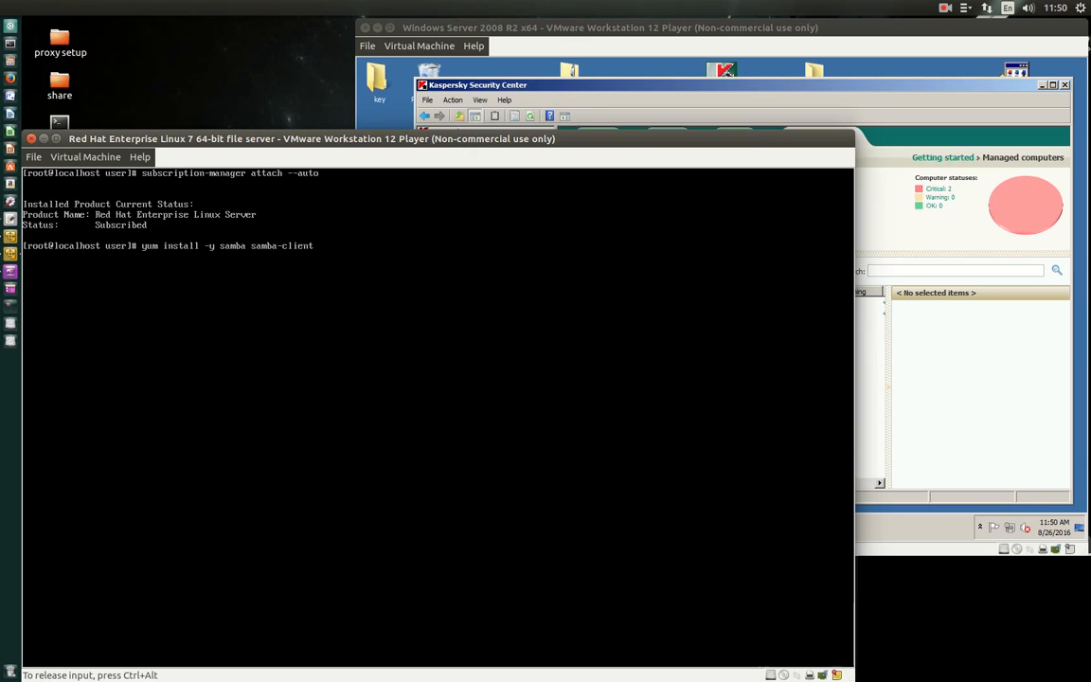
type(" samba-common")
key("Return")
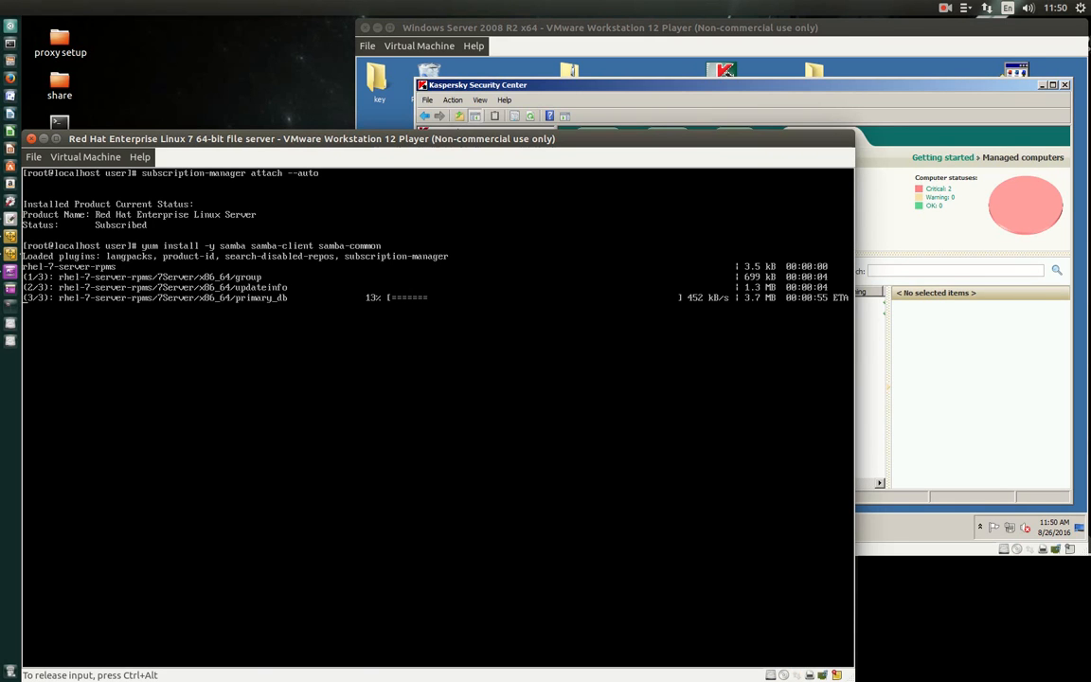
key("ctrl+alt")
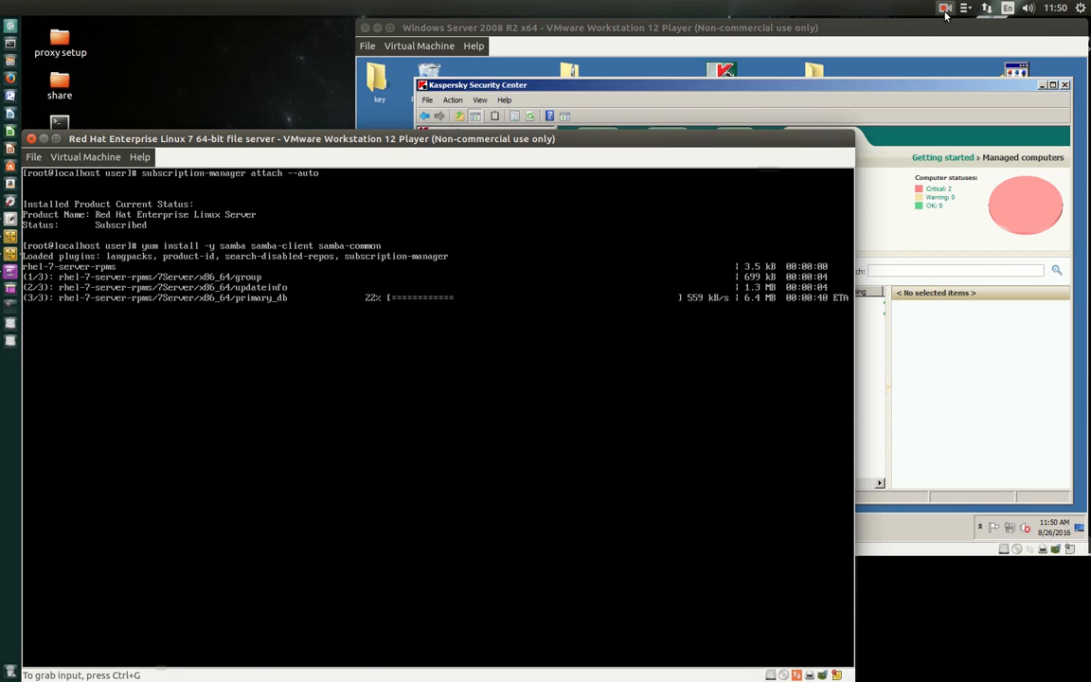
left_click(945, 9)
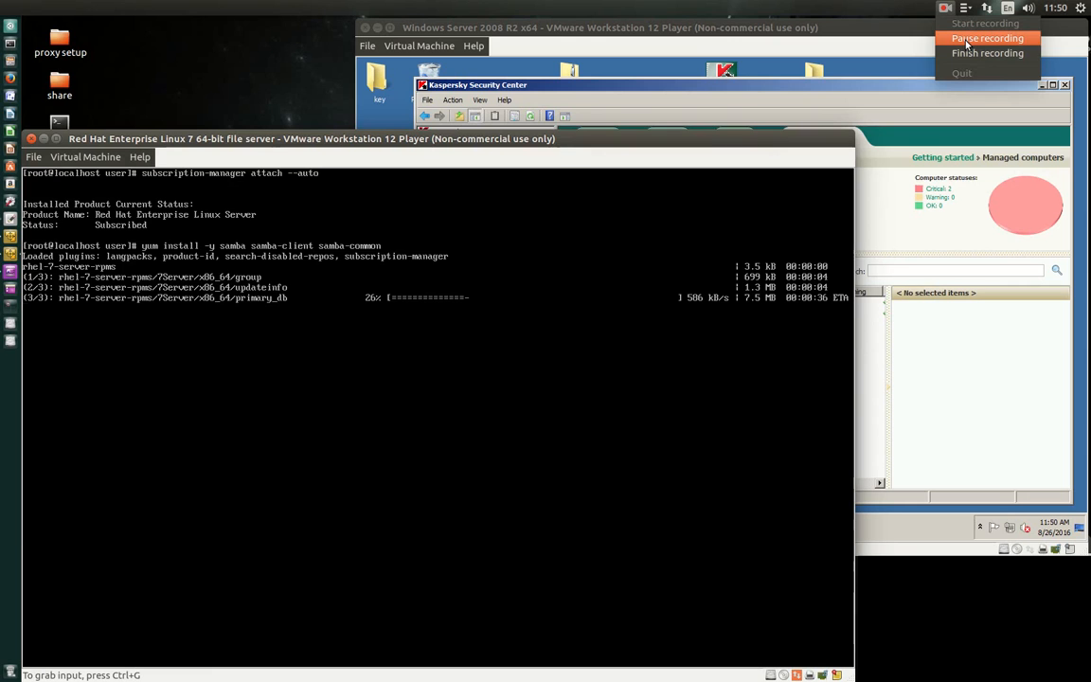
left_click(965, 40)
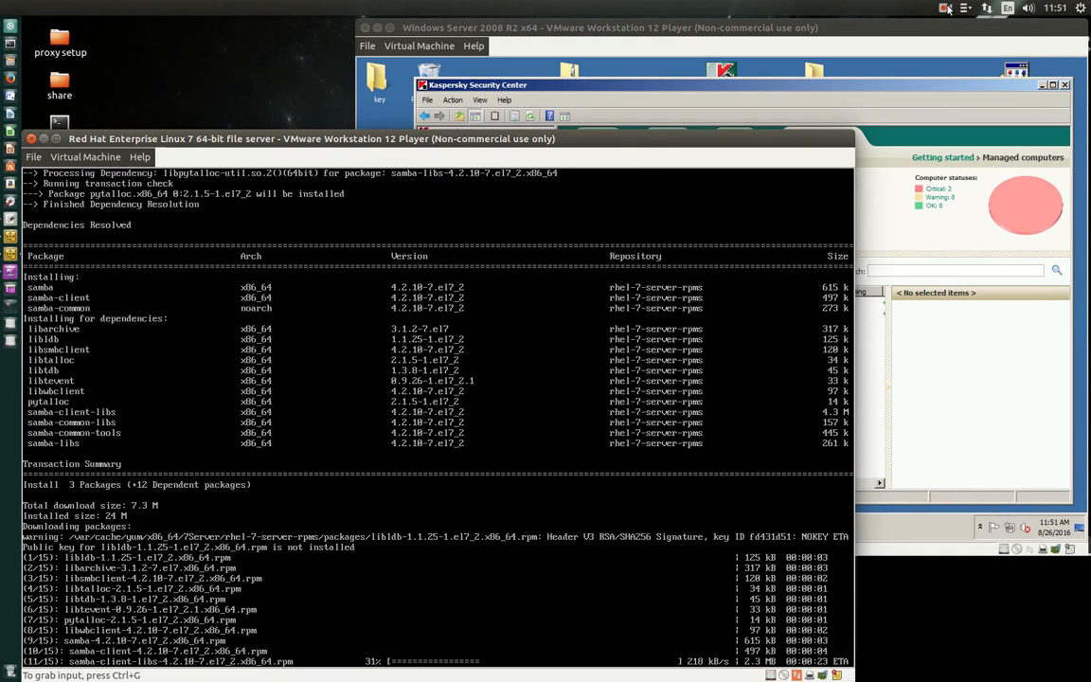
left_click(947, 9)
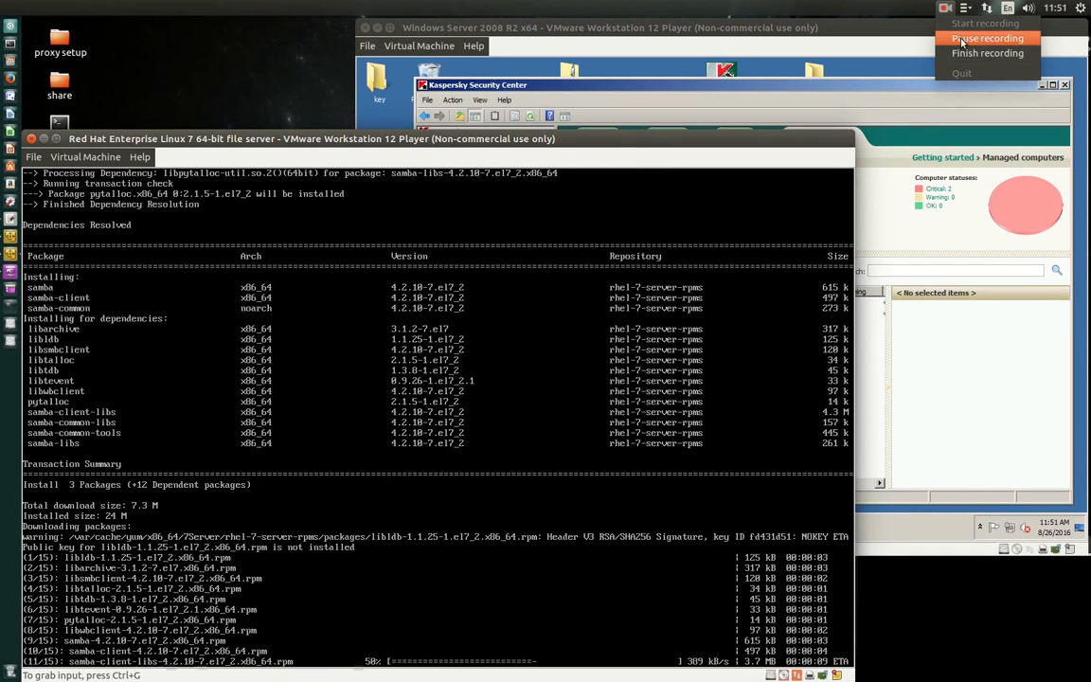
left_click(962, 38)
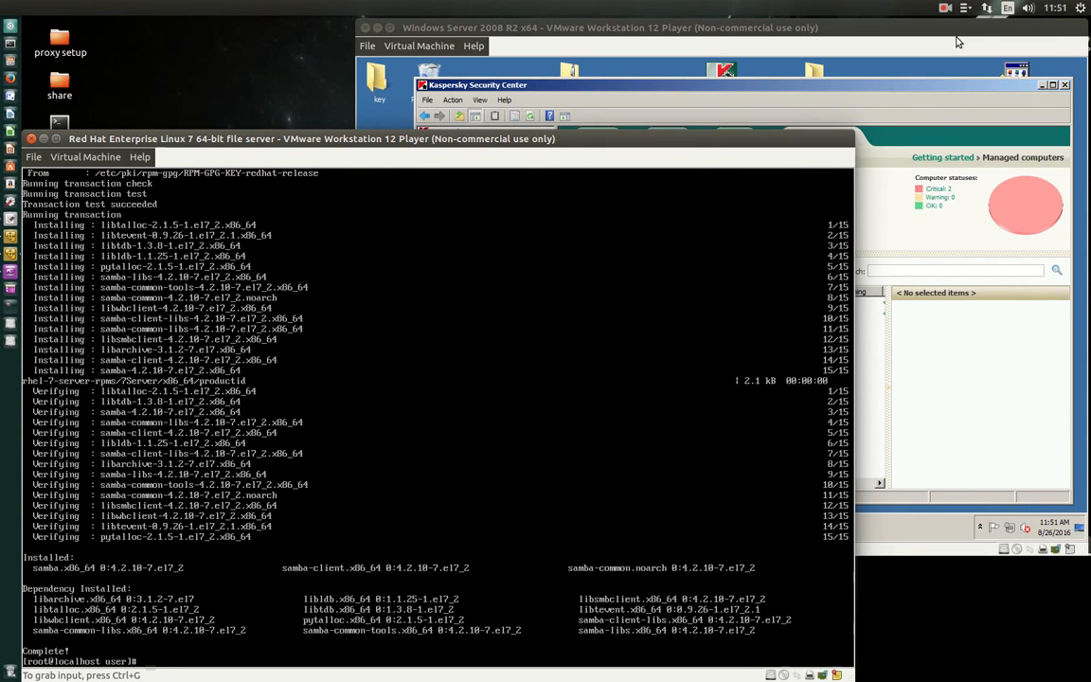
left_click(391, 294)
Run firewall-cmd --permanent --add-service=samba, then firewall-cmd --reload
type("firewall-cmd ")
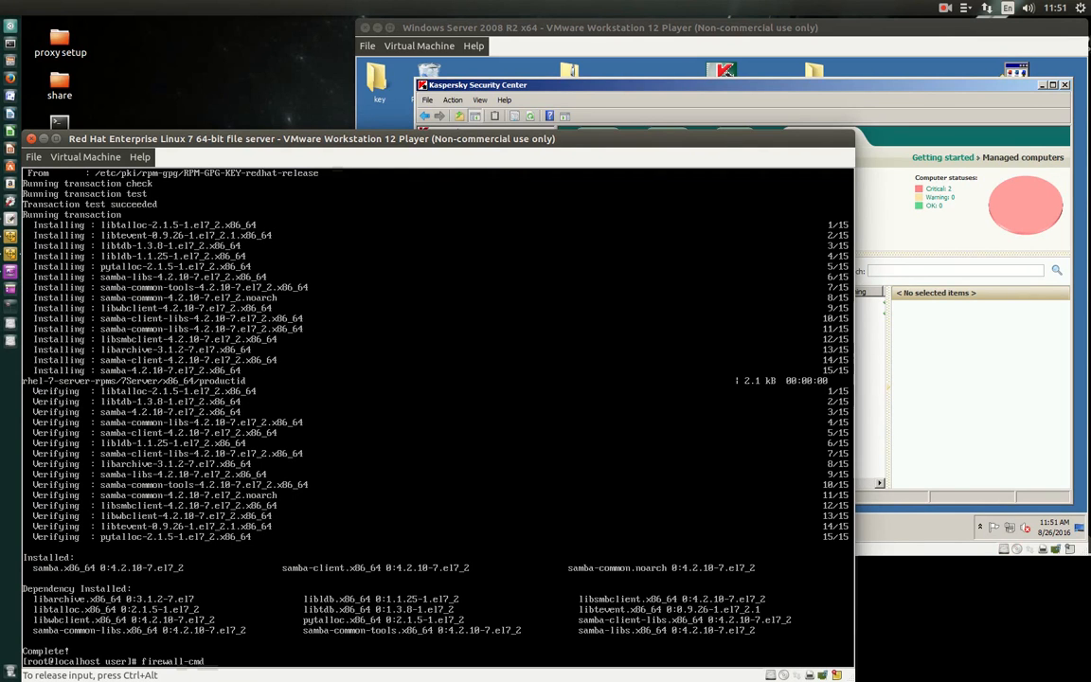
type("--permanen")
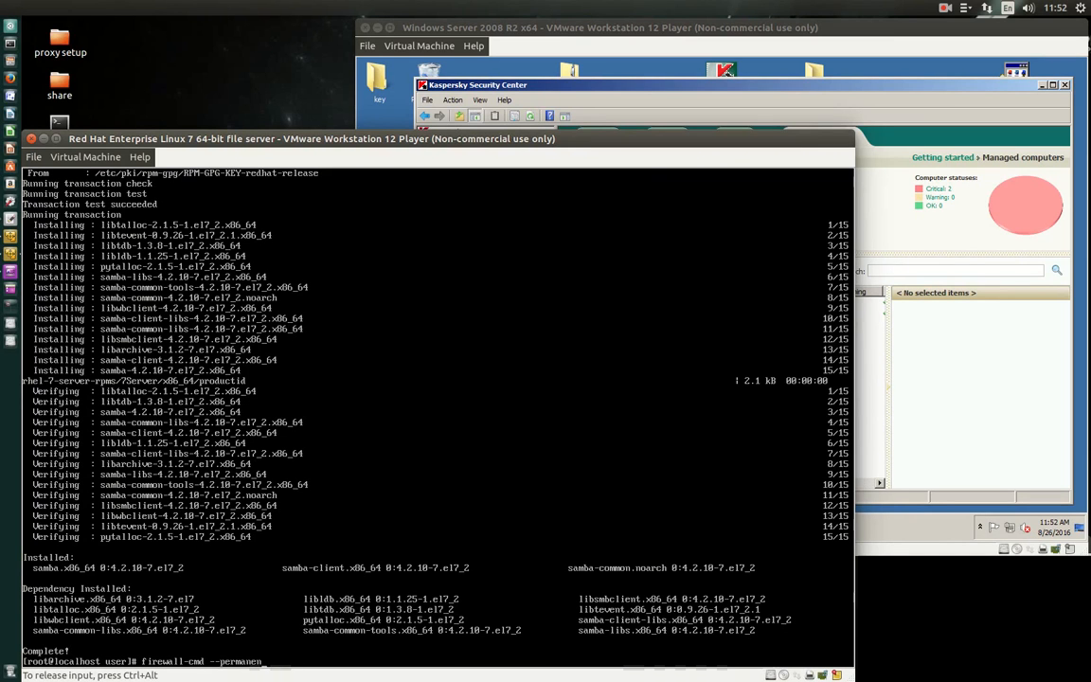
type("t --add-service")
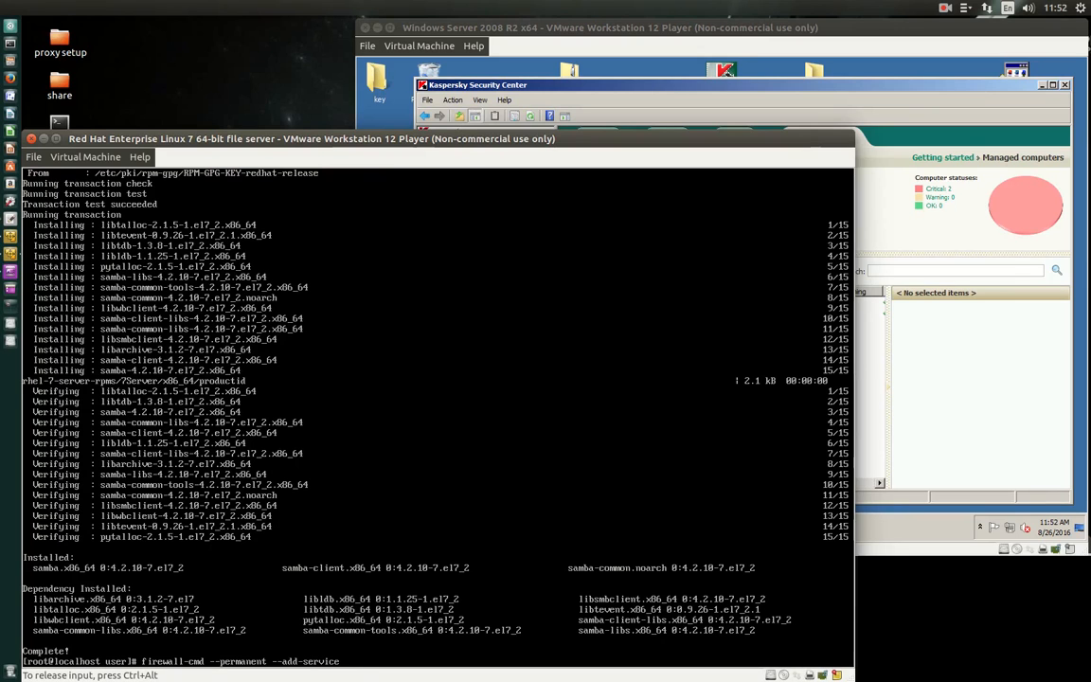
type("=samba")
key("Return")
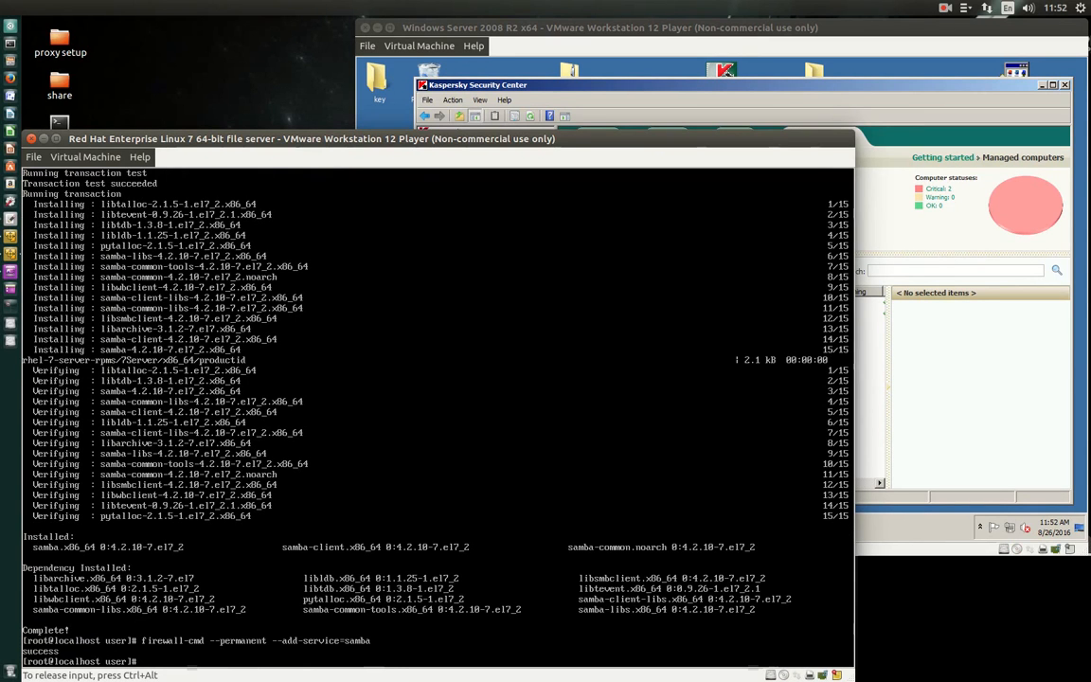
type("firewall-cmd --reload")
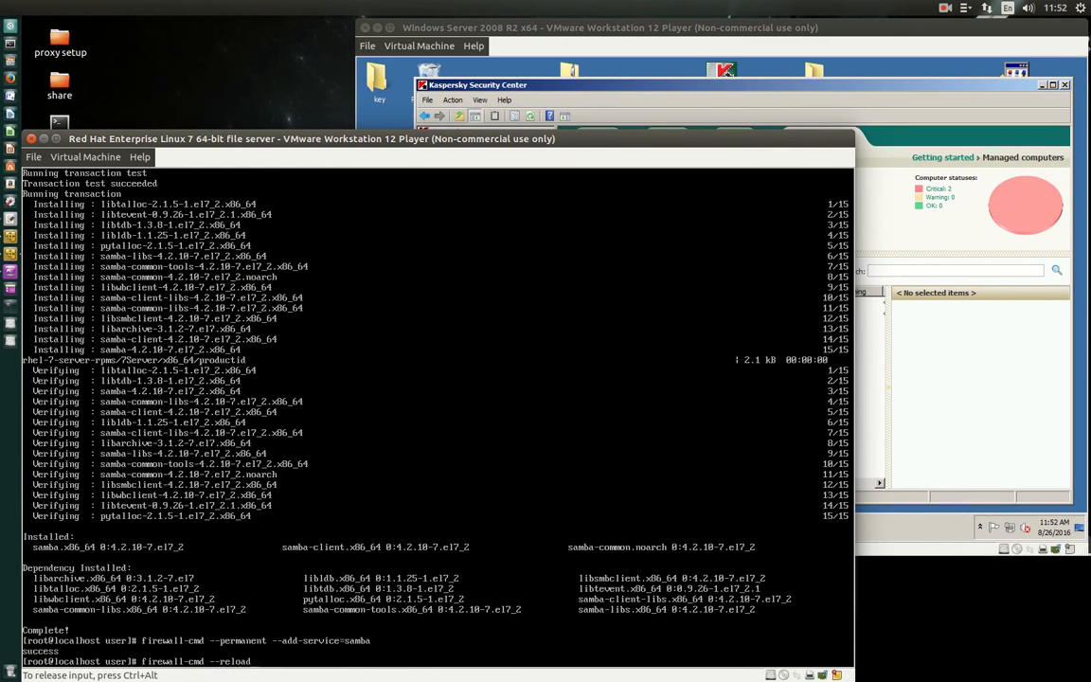
key("Return")
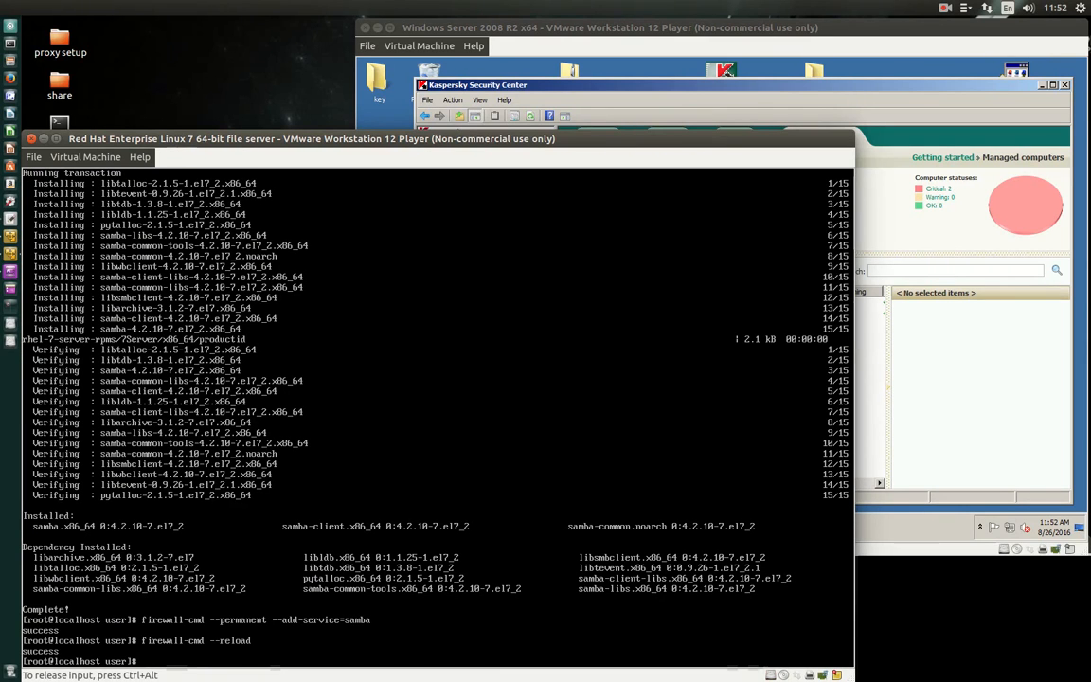
key("ctrl+alt")
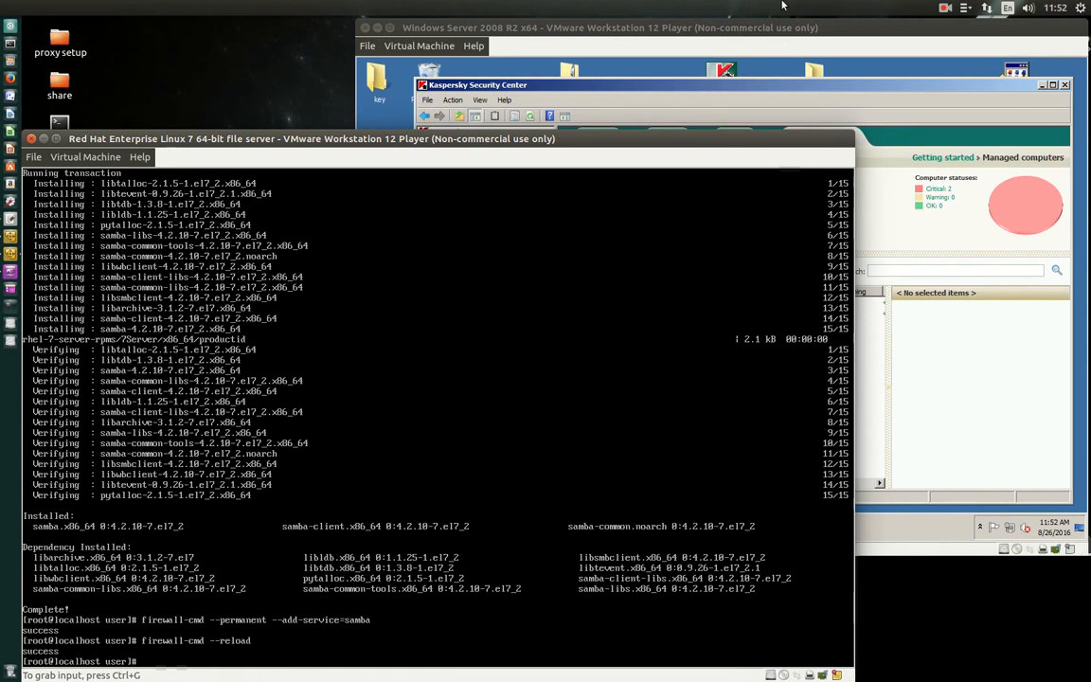
left_click(785, 29)
Take control of the Windows Server VM and switch to the Kaspersky Anti-Virus 8.0 for Linux File Servers page
left_click(798, 95)
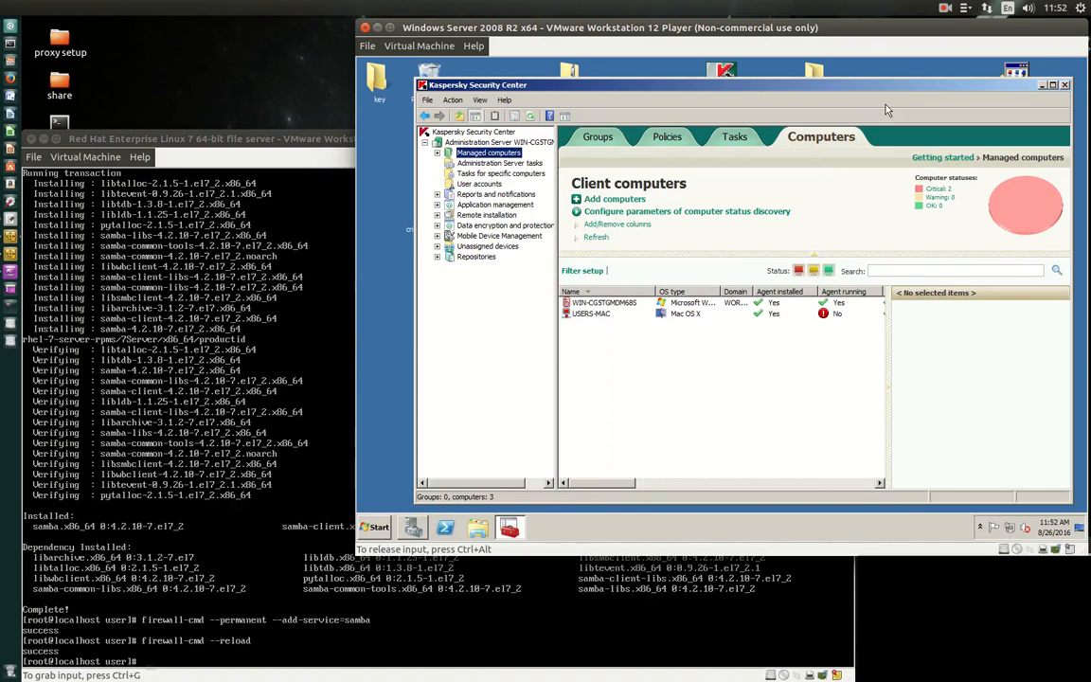
left_click(479, 533)
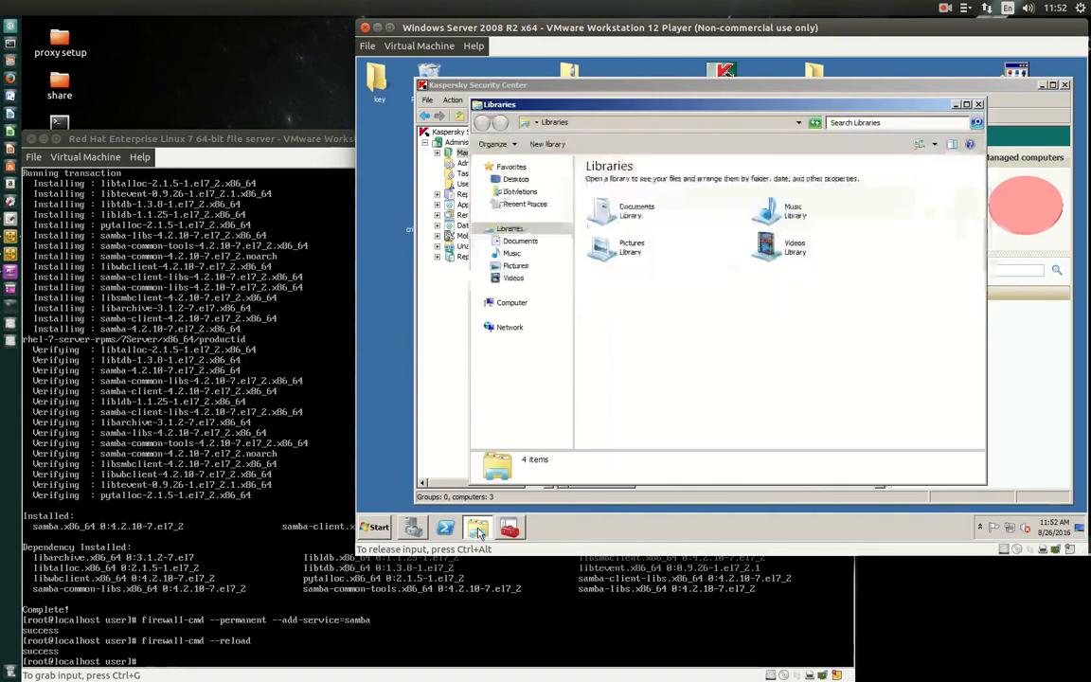
left_click(944, 8)
left_click(984, 38)
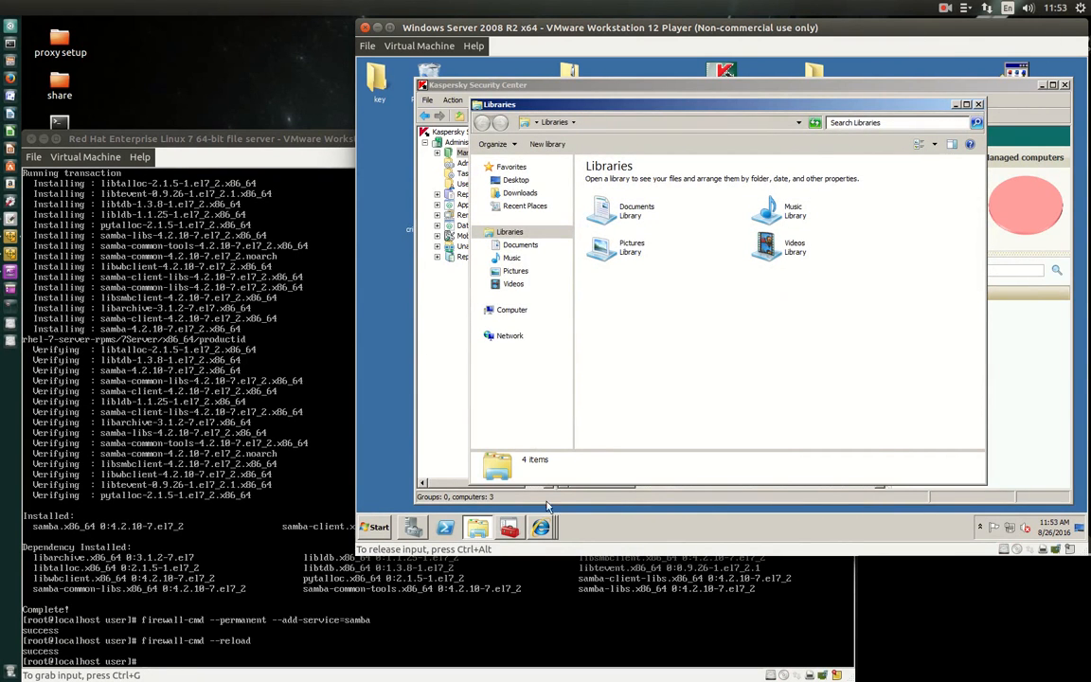
left_click(541, 526)
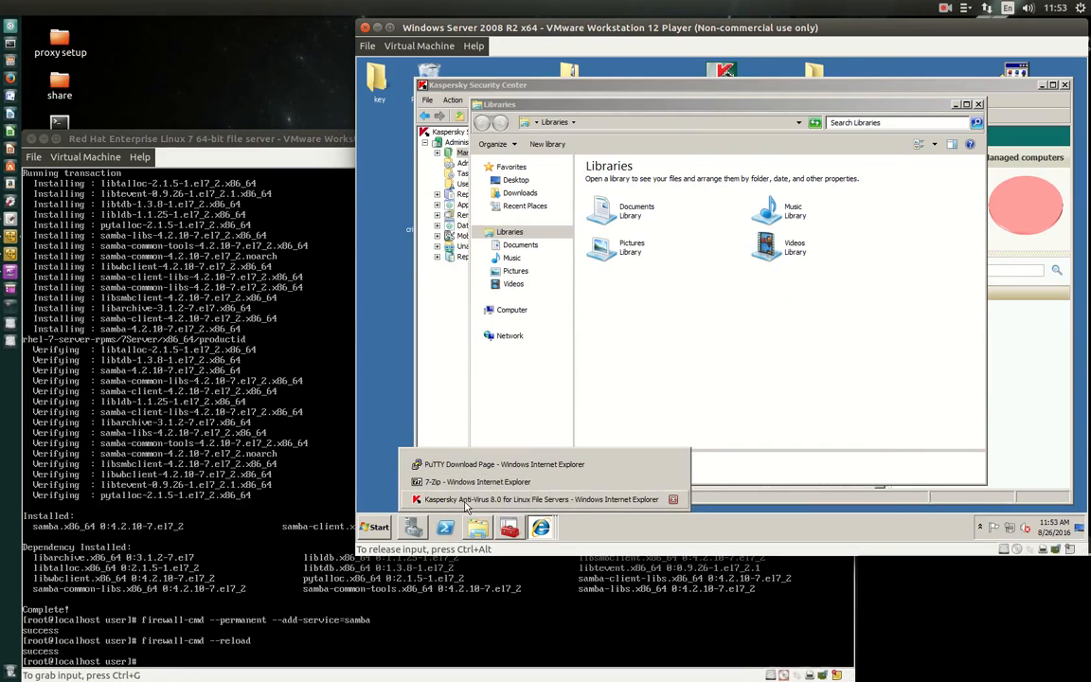
left_click(465, 501)
Place the Downloads folder beside the browser, check the 7-Zip page, and select the putty file
left_click_drag(885, 216, 891, 249)
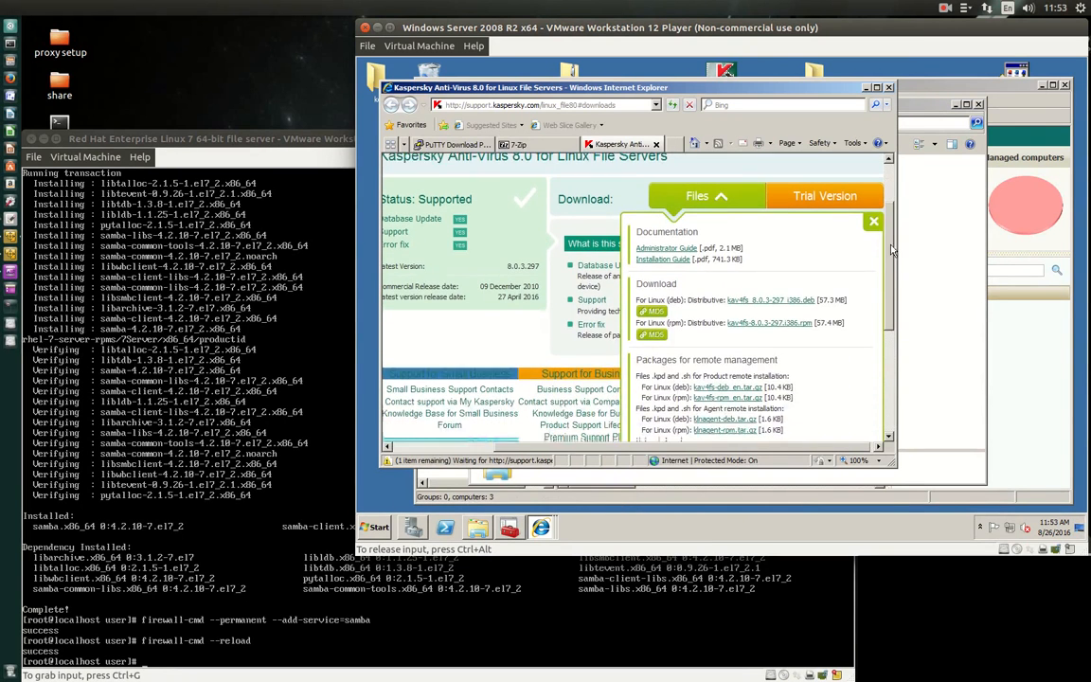
left_click(477, 527)
left_click(519, 193)
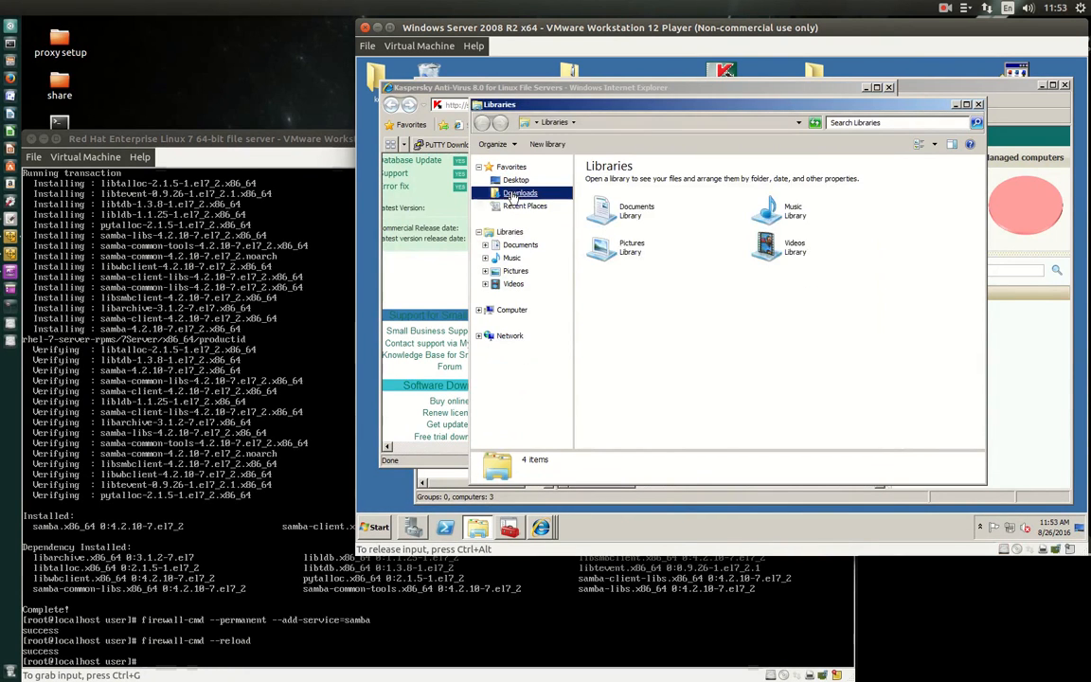
left_click_drag(654, 109, 790, 120)
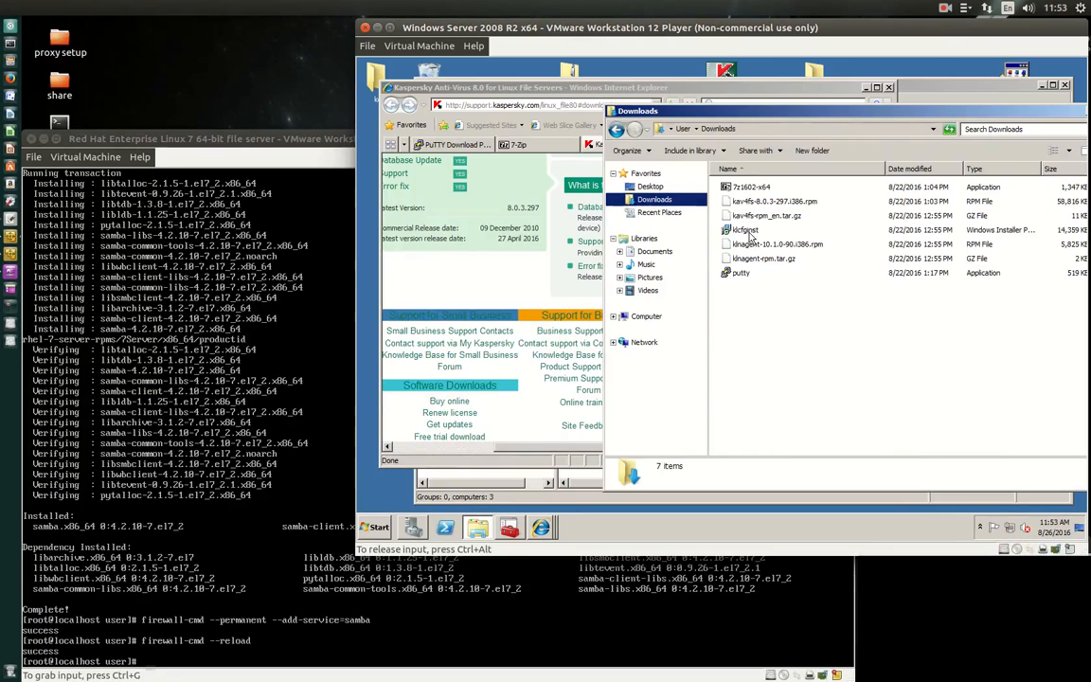
left_click(490, 86)
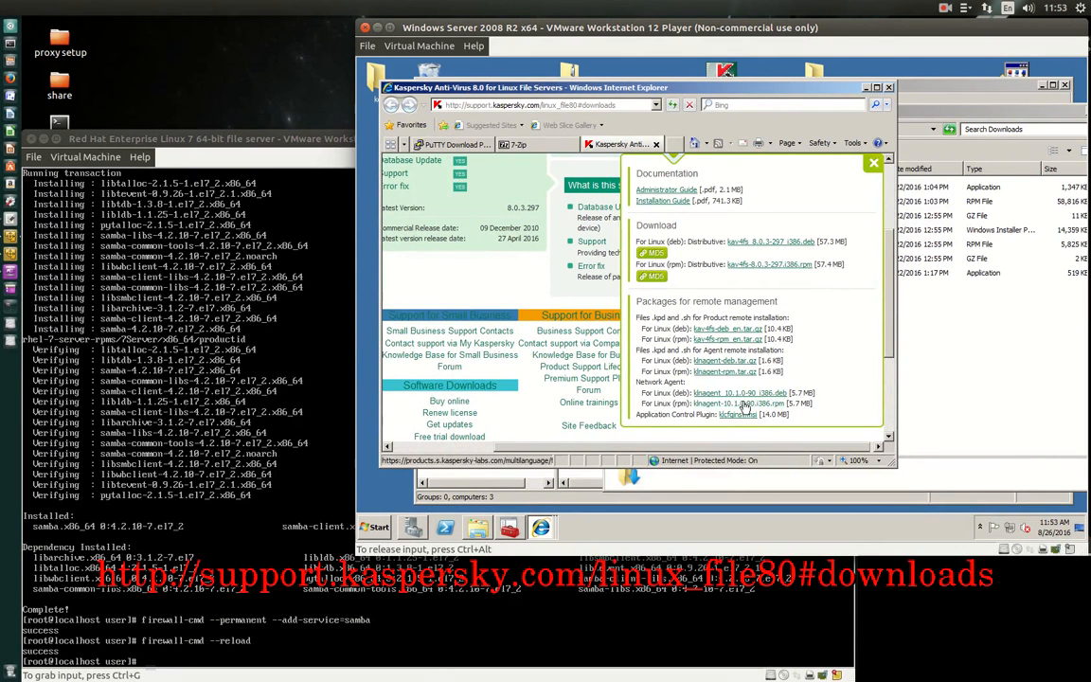
left_click(938, 353)
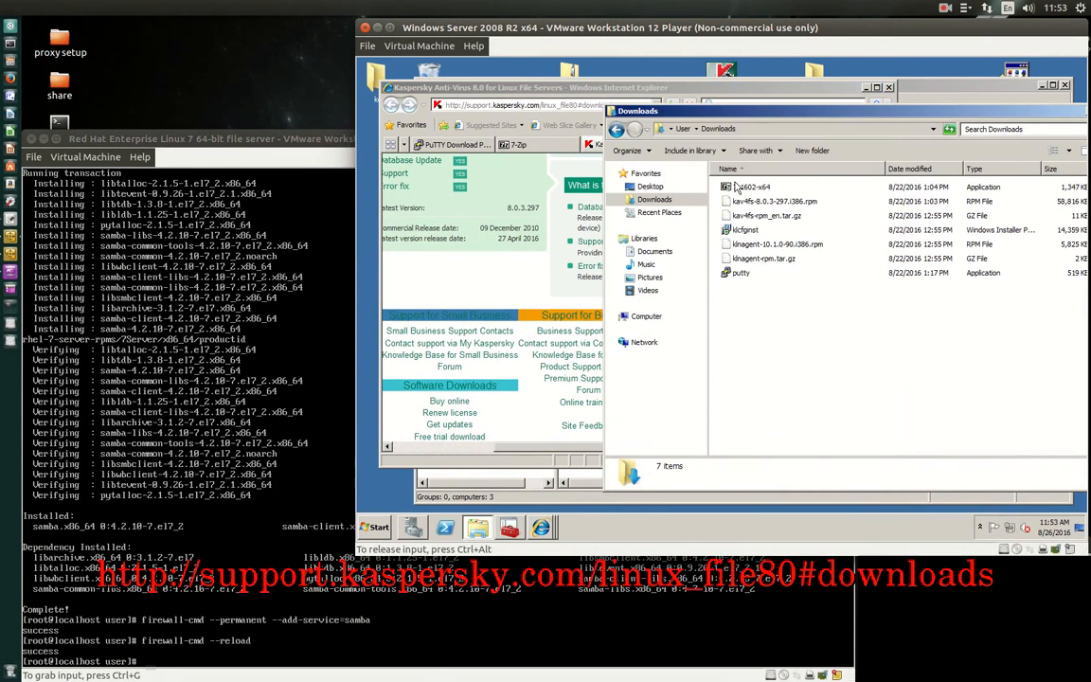
left_click(678, 89)
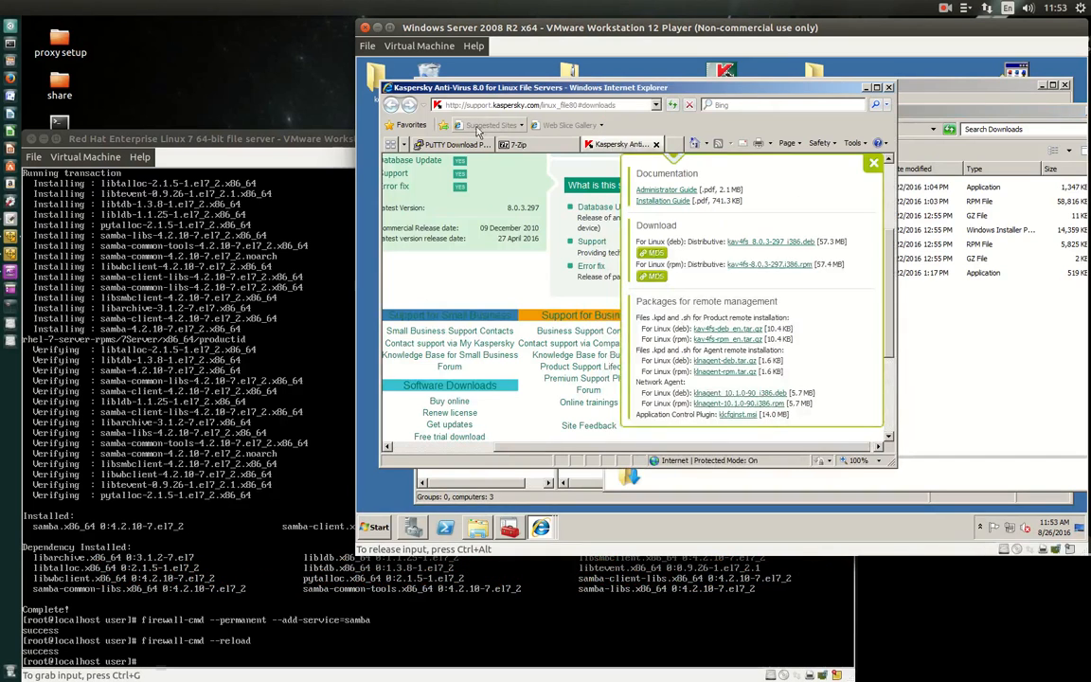
left_click(518, 144)
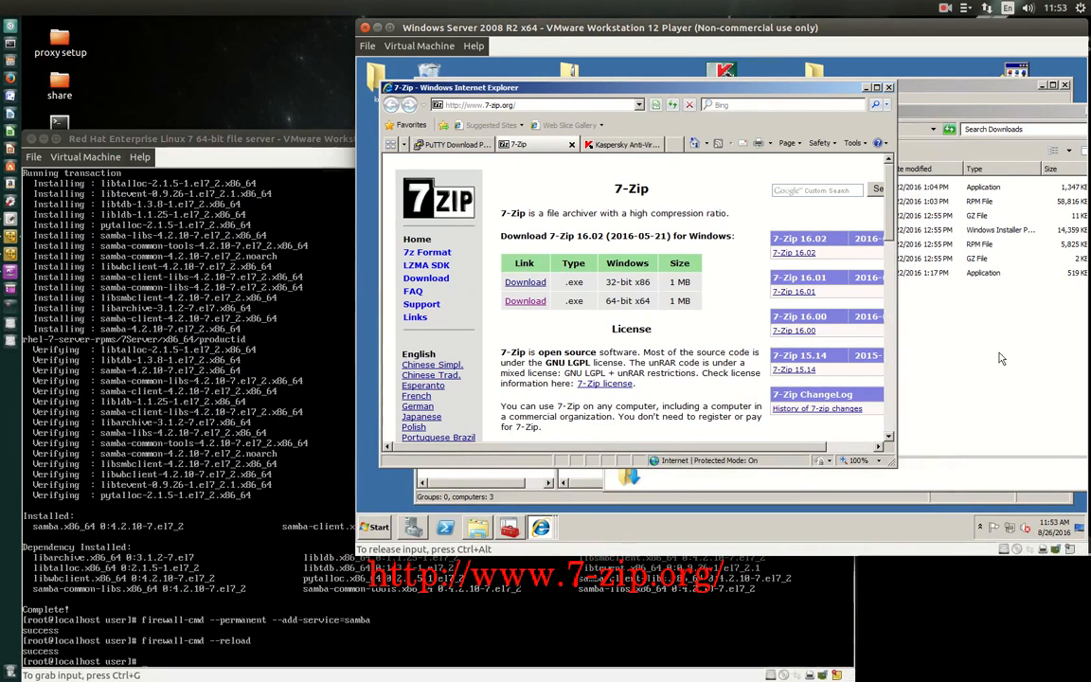
left_click(926, 391)
left_click(850, 273)
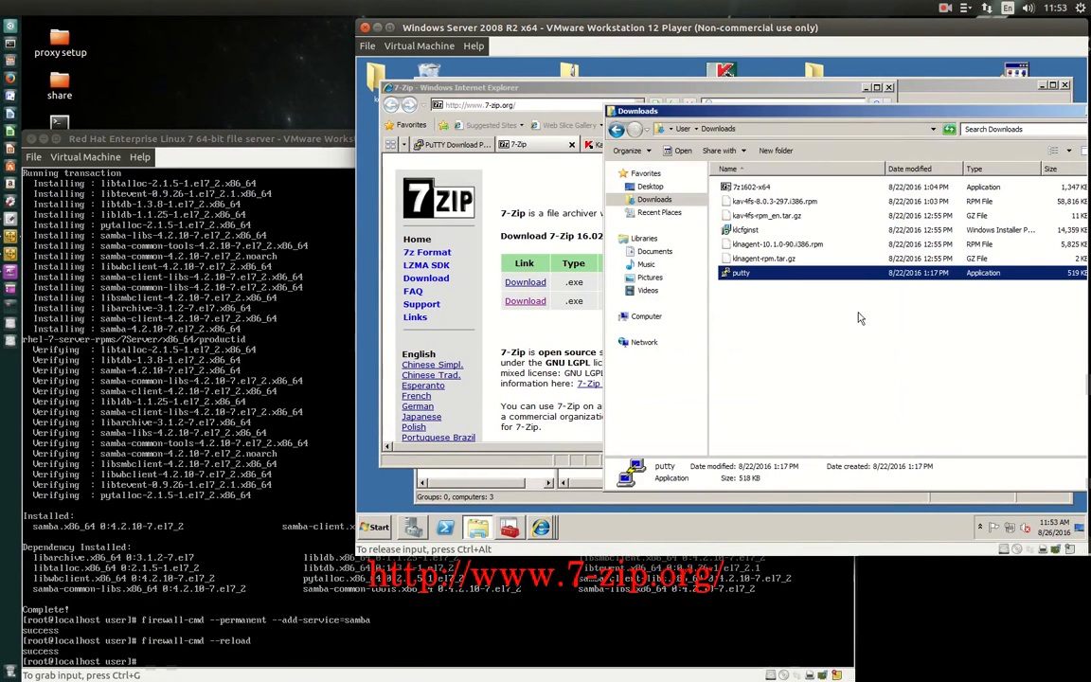
Widen the PuTTY download page, scroll to the Windows binaries, and close Internet Explorer
left_click(538, 92)
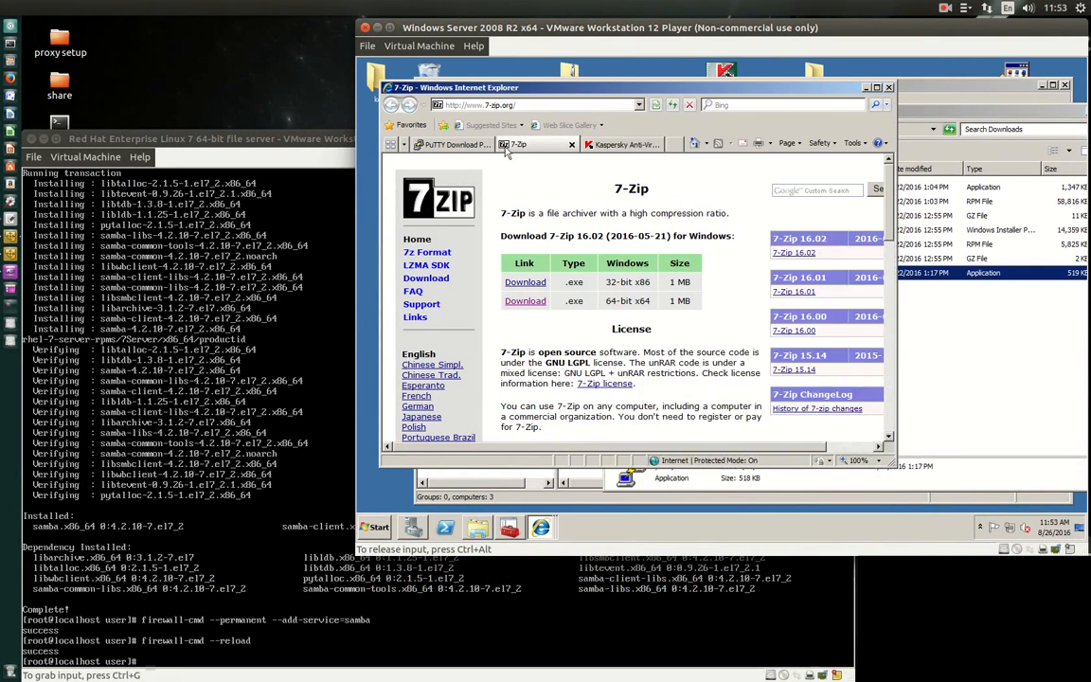
left_click(458, 146)
left_click_drag(896, 136, 1011, 136)
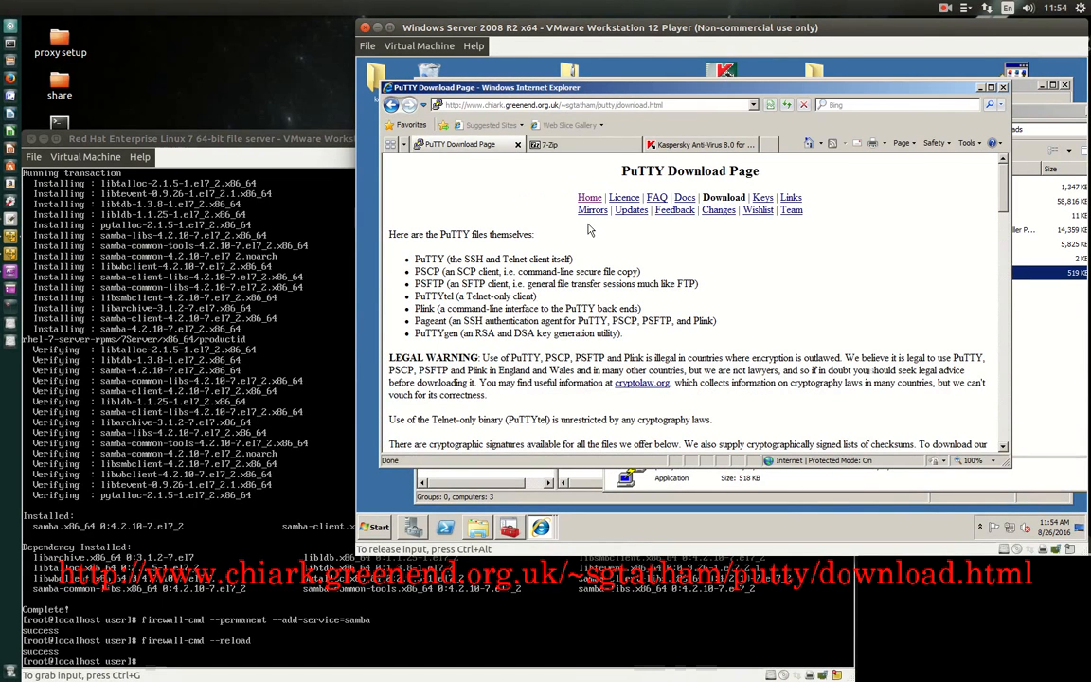
scroll(679, 264, "down", 2)
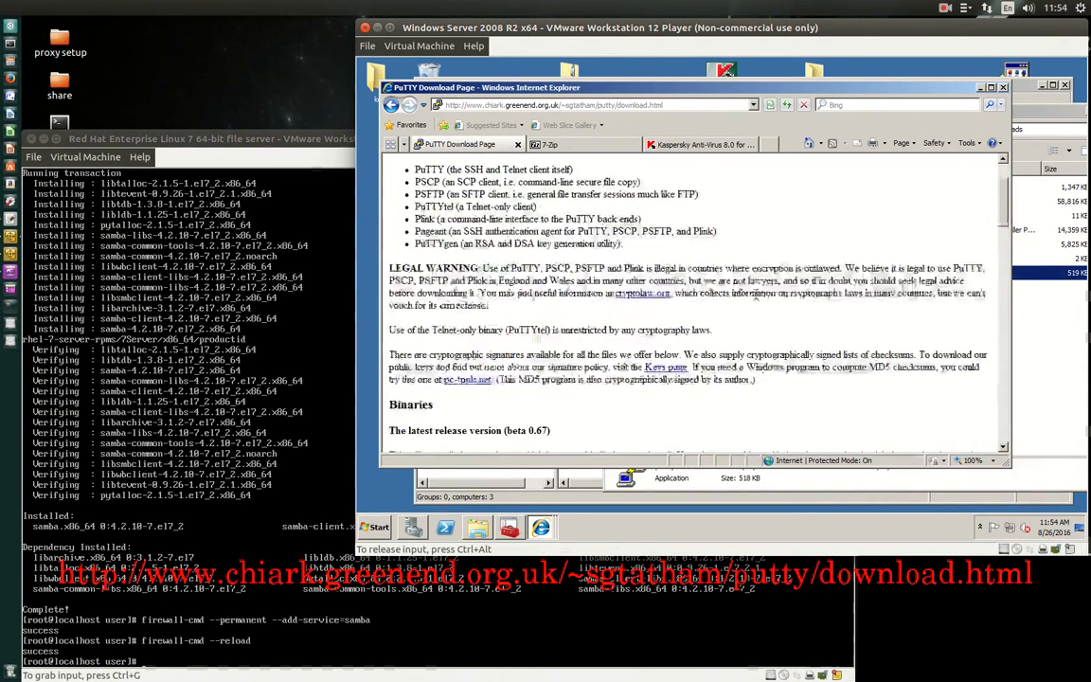
scroll(679, 264, "down", 4)
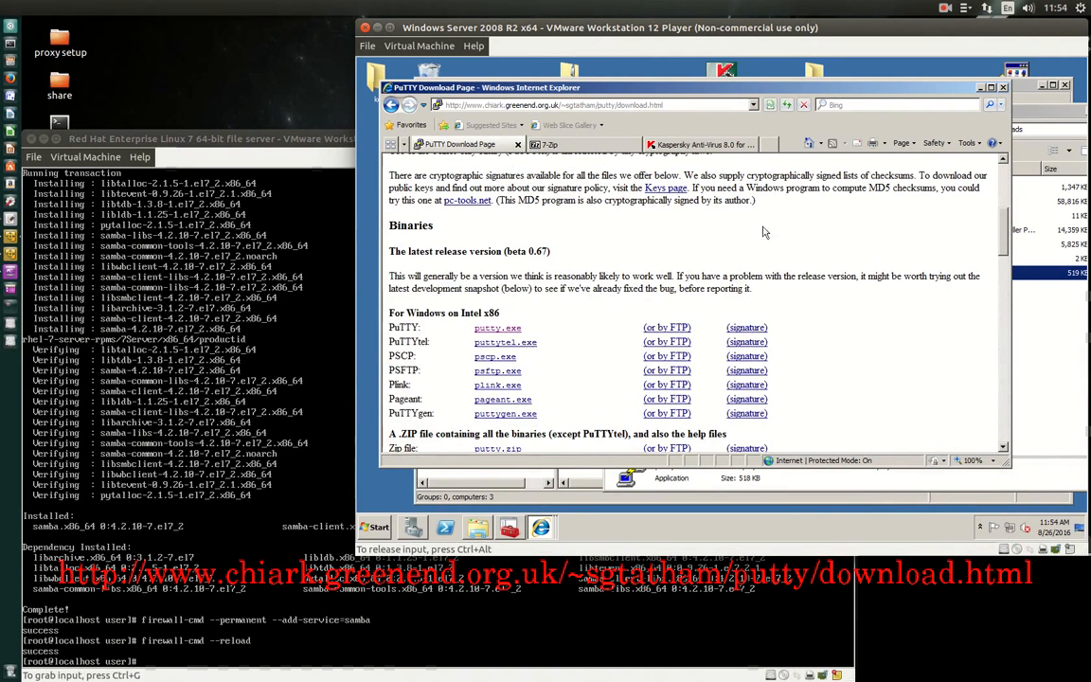
left_click(981, 88)
left_click_drag(1045, 115, 1003, 84)
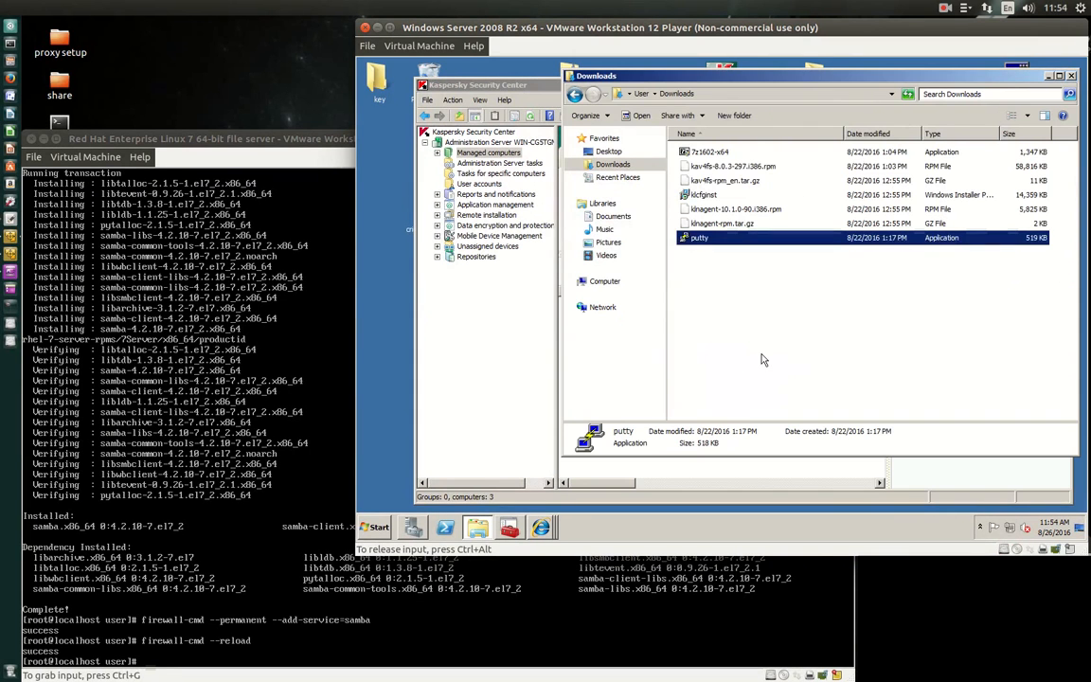
Install 7-Zip from 7z1602-x64 into the default folder
left_click(704, 154)
double_click(705, 155)
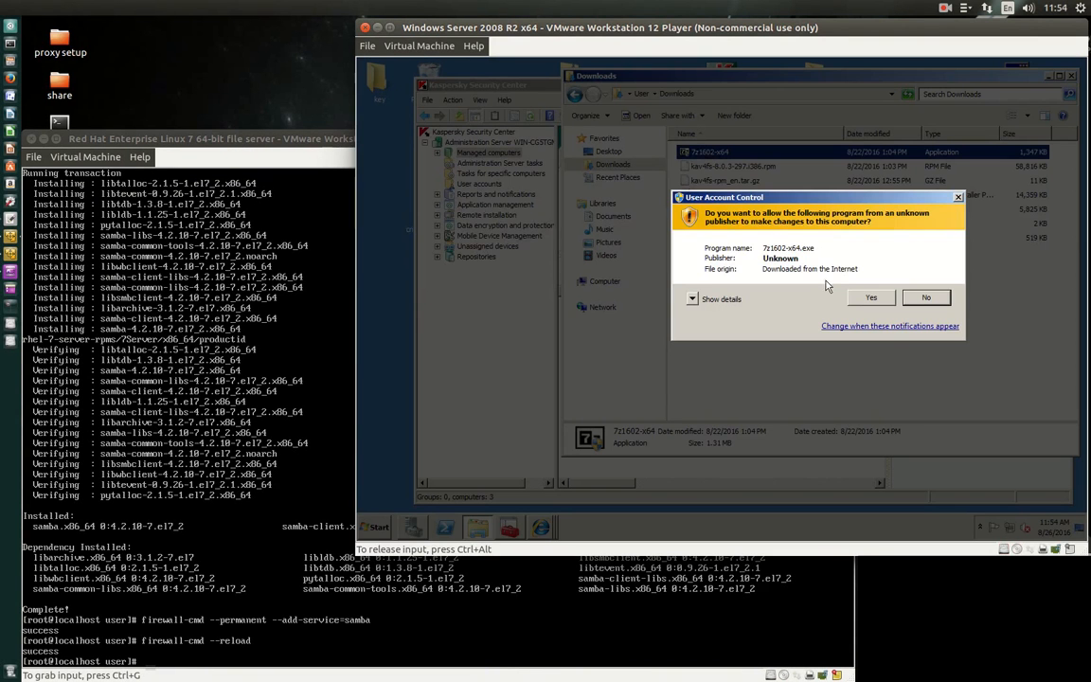
left_click(859, 301)
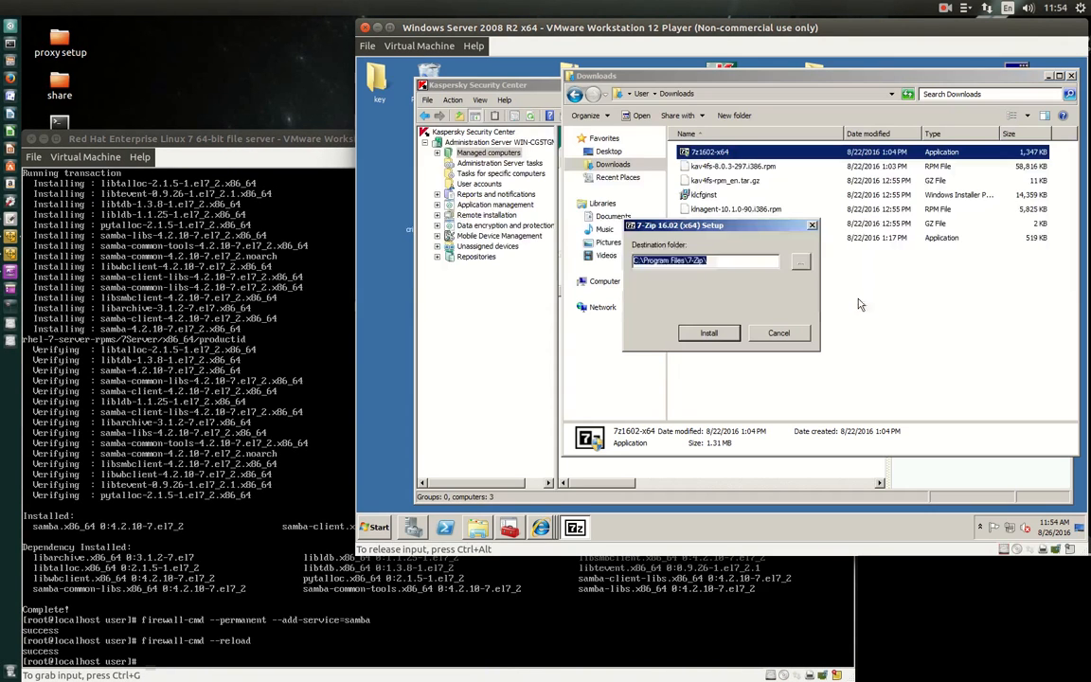
left_click(709, 334)
left_click(713, 337)
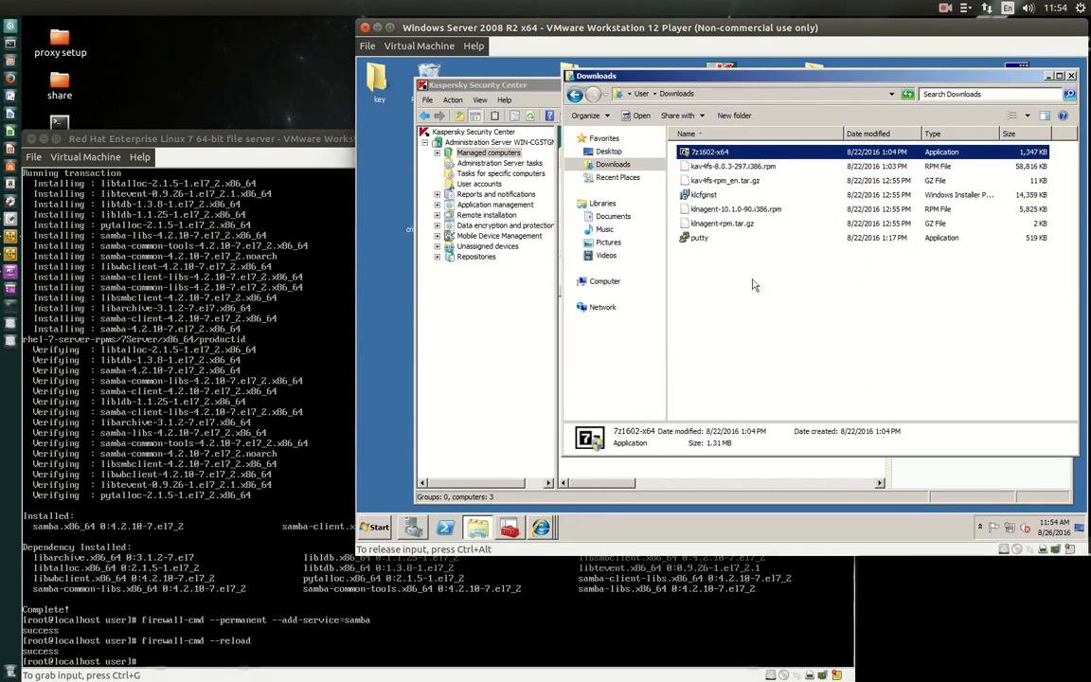
left_click(723, 357)
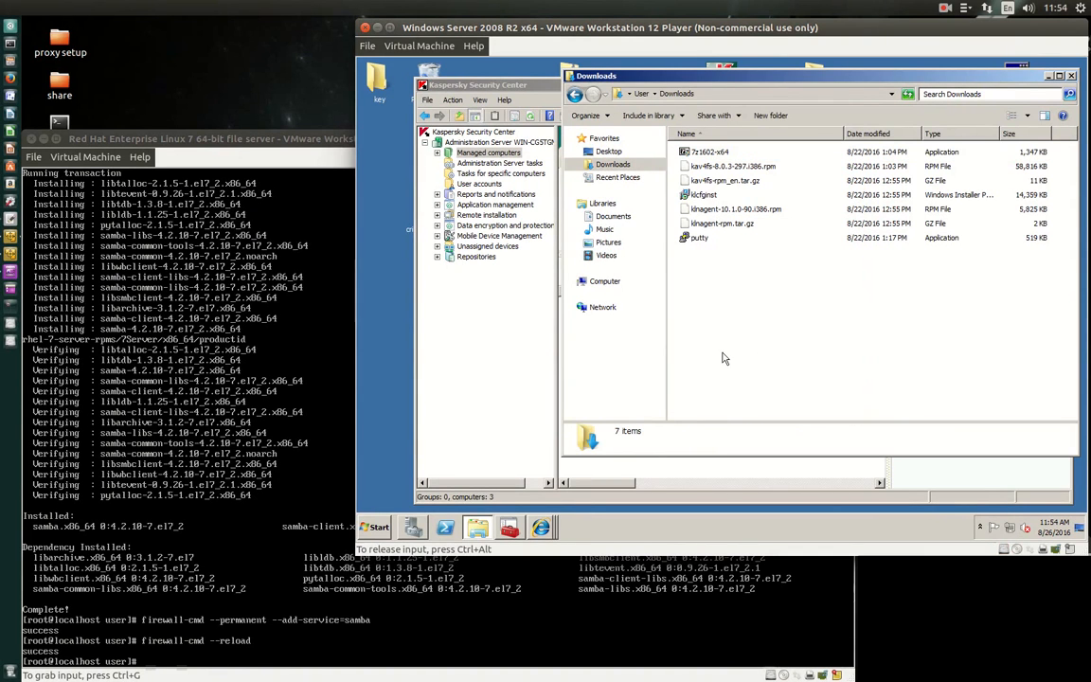
Extract kav4fs-rpm_en.tar.gz, then extract the resulting tar into a kav4fs-rpm_en folder
right_click(721, 180)
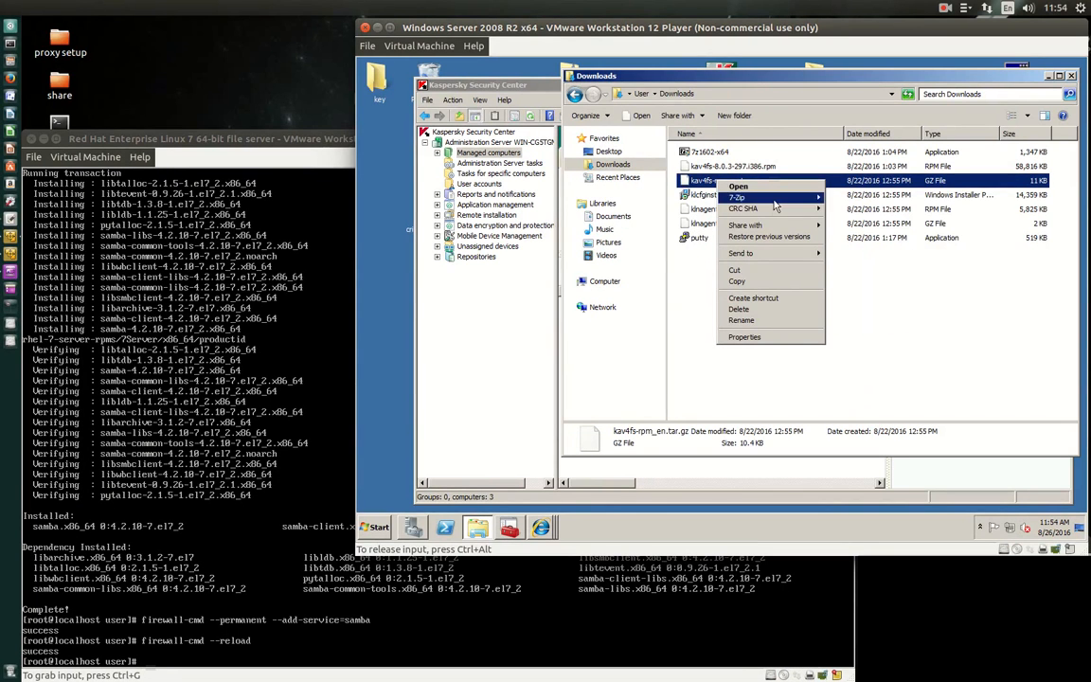
mouse_move(774, 200)
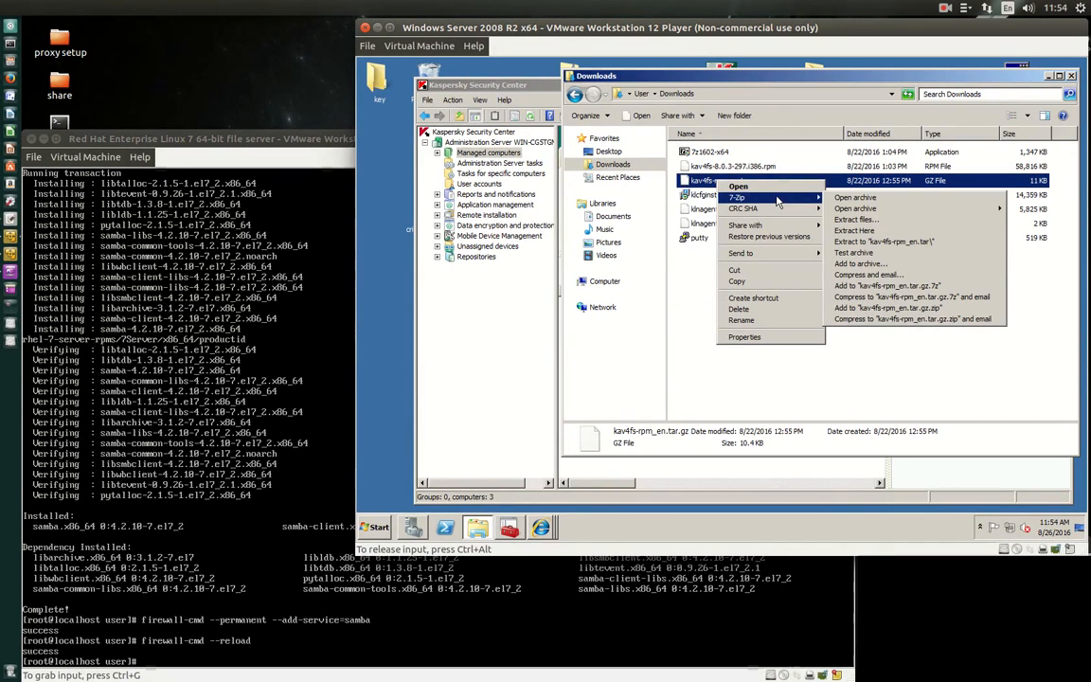
left_click(897, 242)
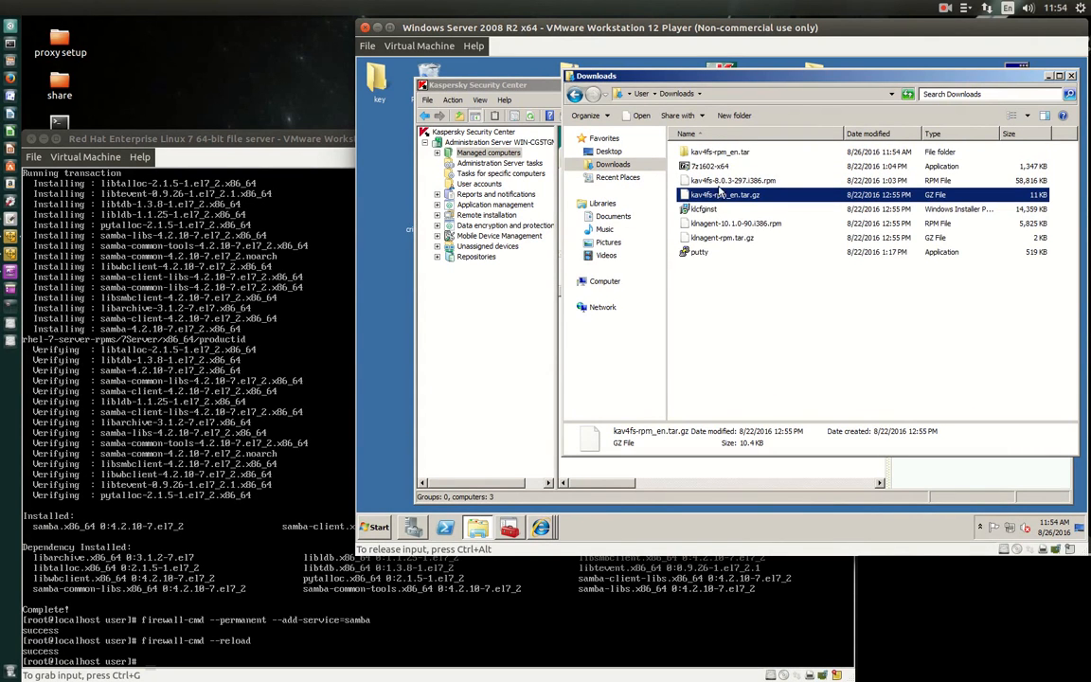
double_click(712, 154)
right_click(711, 153)
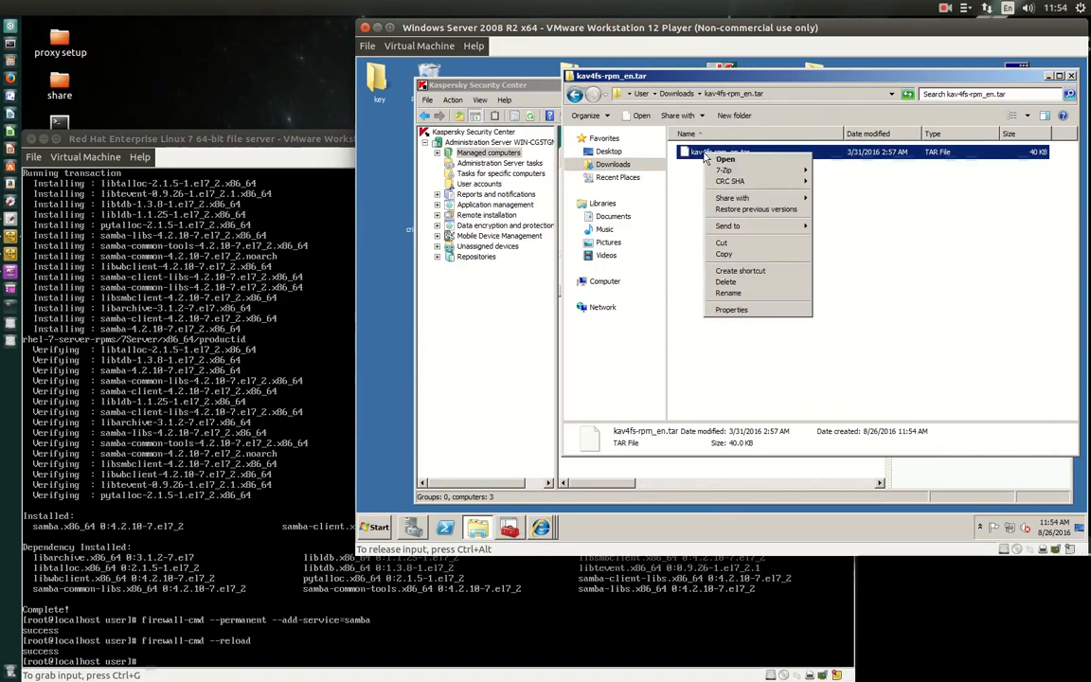
mouse_move(762, 172)
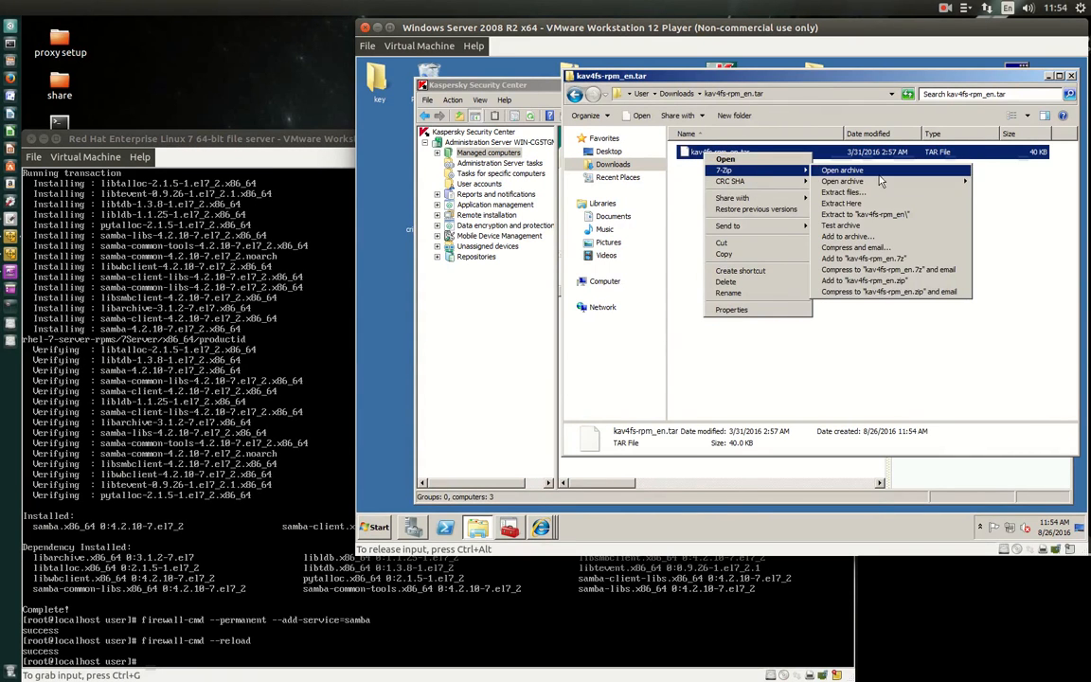
left_click(875, 216)
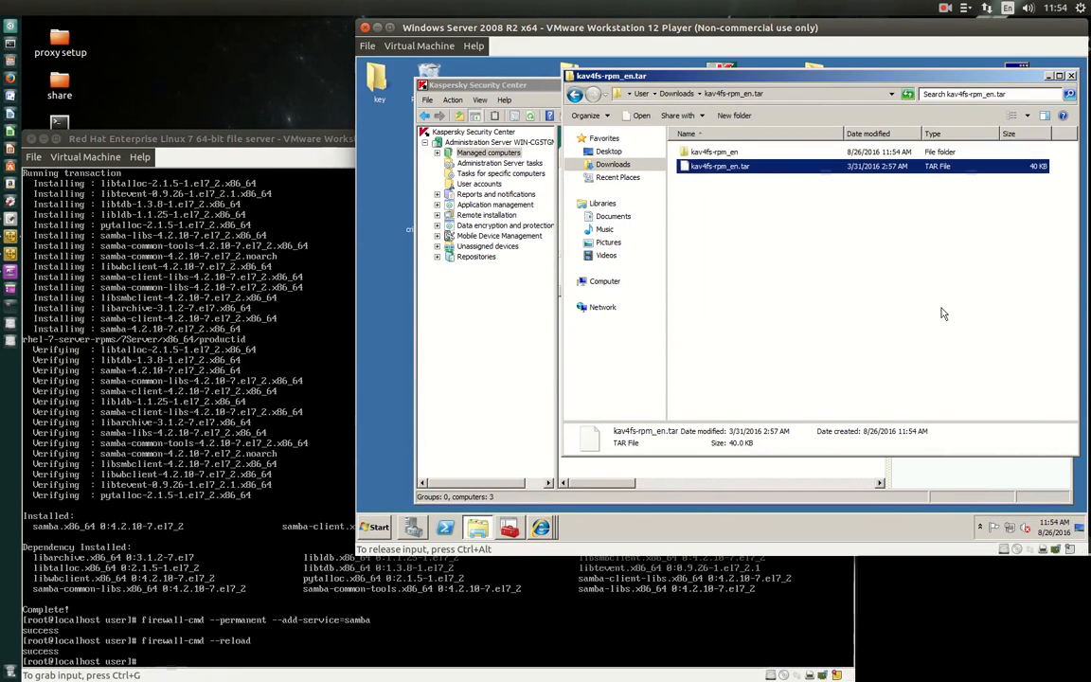
Copy kav4fs-8.0.3-297.i386.rpm from Downloads into the kav4fs-rpm_en subfolder
left_click(678, 94)
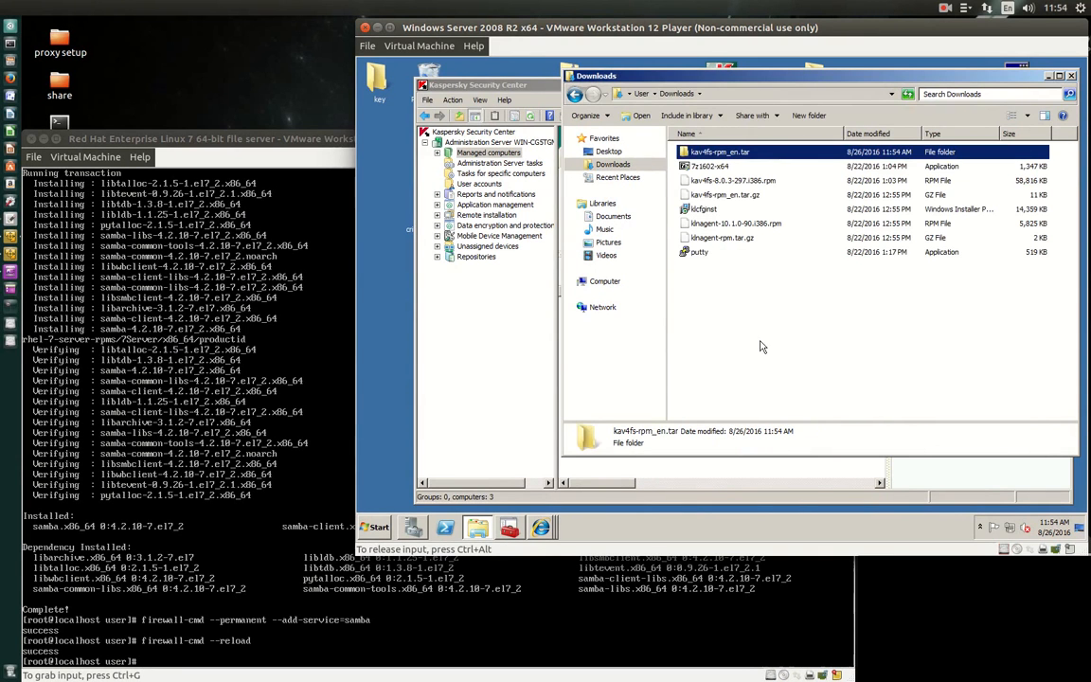
left_click(723, 181)
right_click(722, 184)
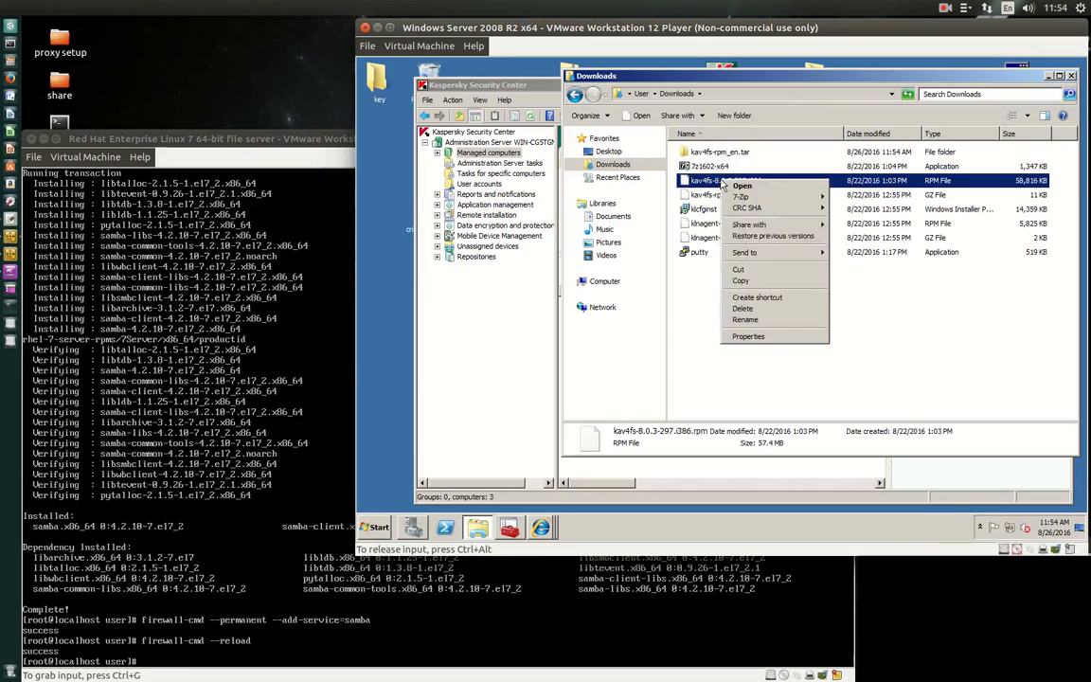
left_click(766, 283)
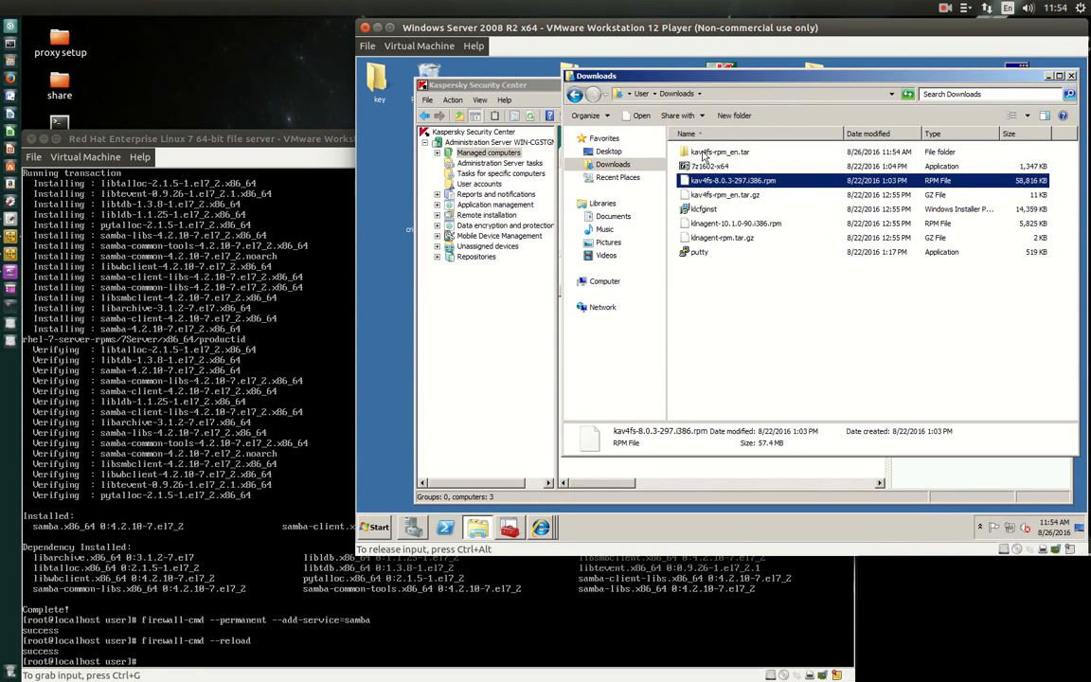
double_click(703, 153)
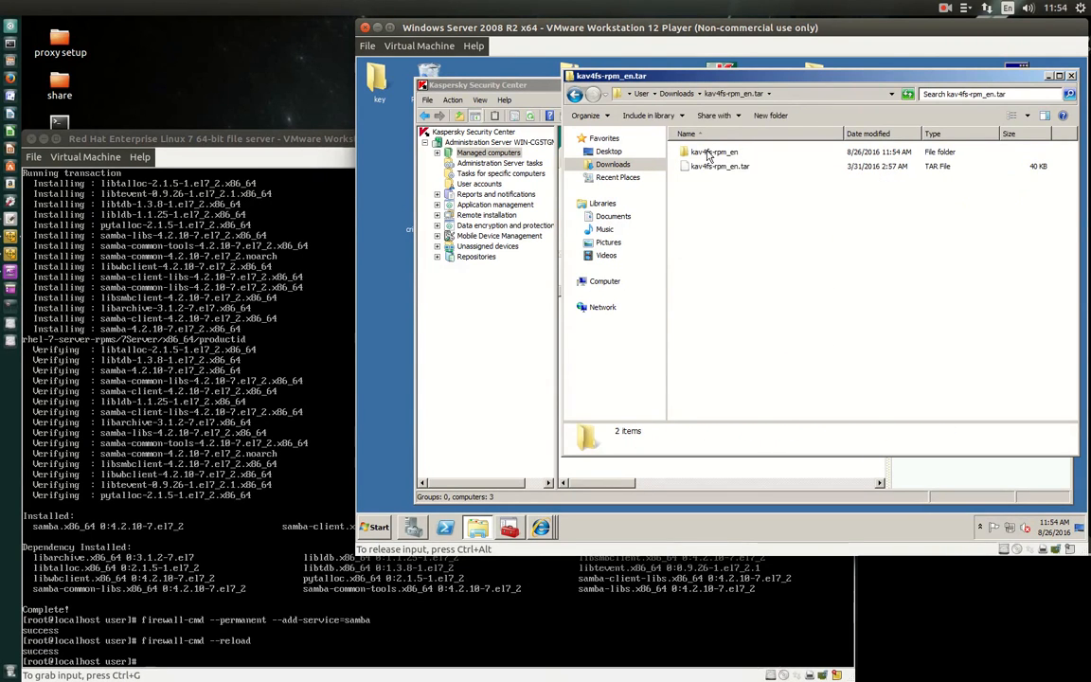
double_click(707, 154)
right_click(709, 248)
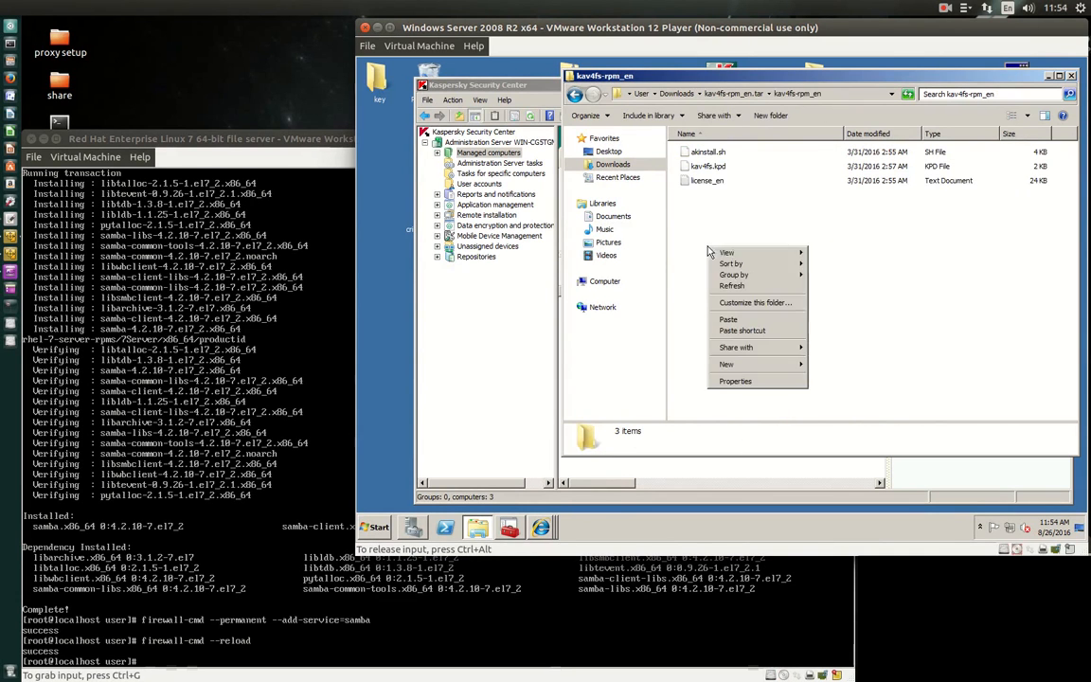
left_click(731, 287)
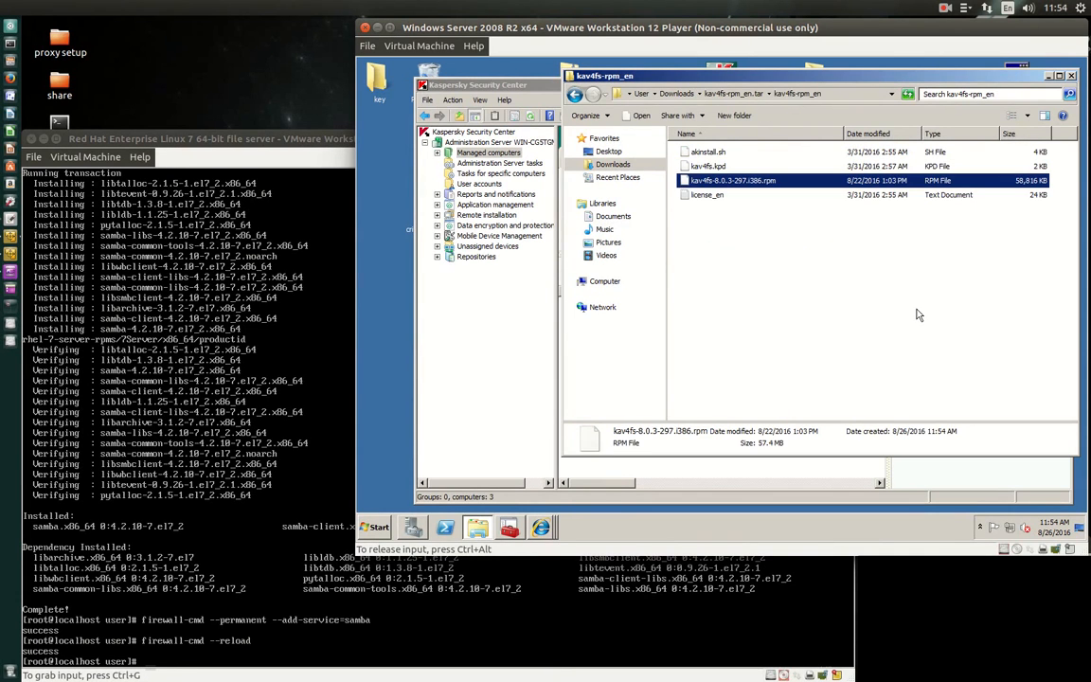
left_click(679, 96)
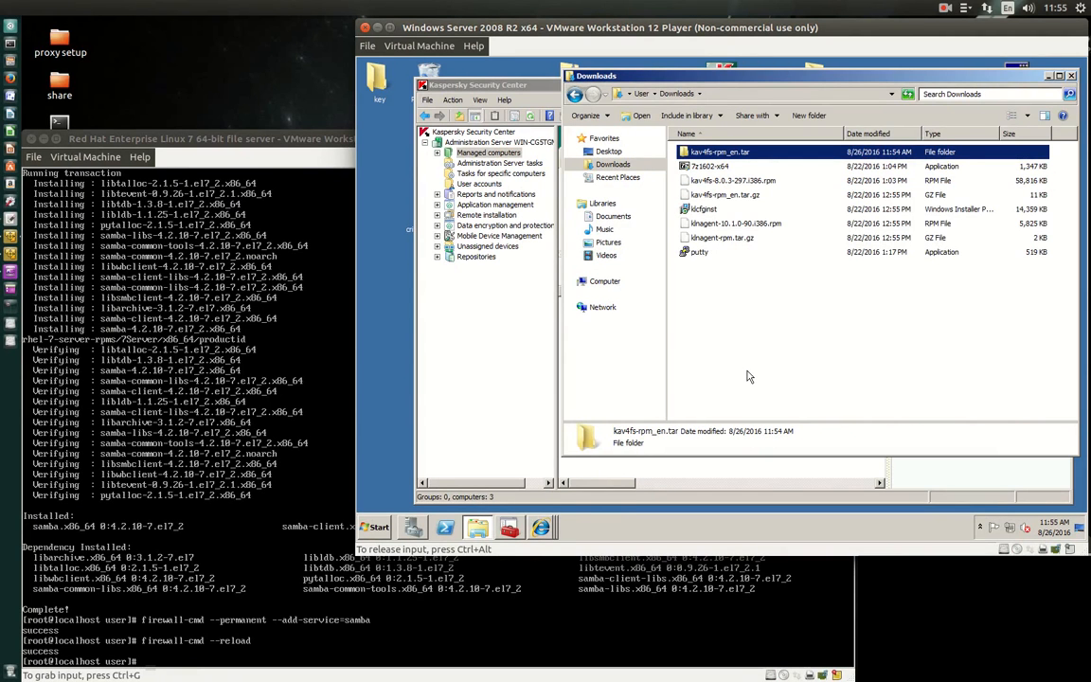
In Kaspersky Security Center, start a Kaspersky Lab application package under Remote installation > Installation packages
left_click(512, 530)
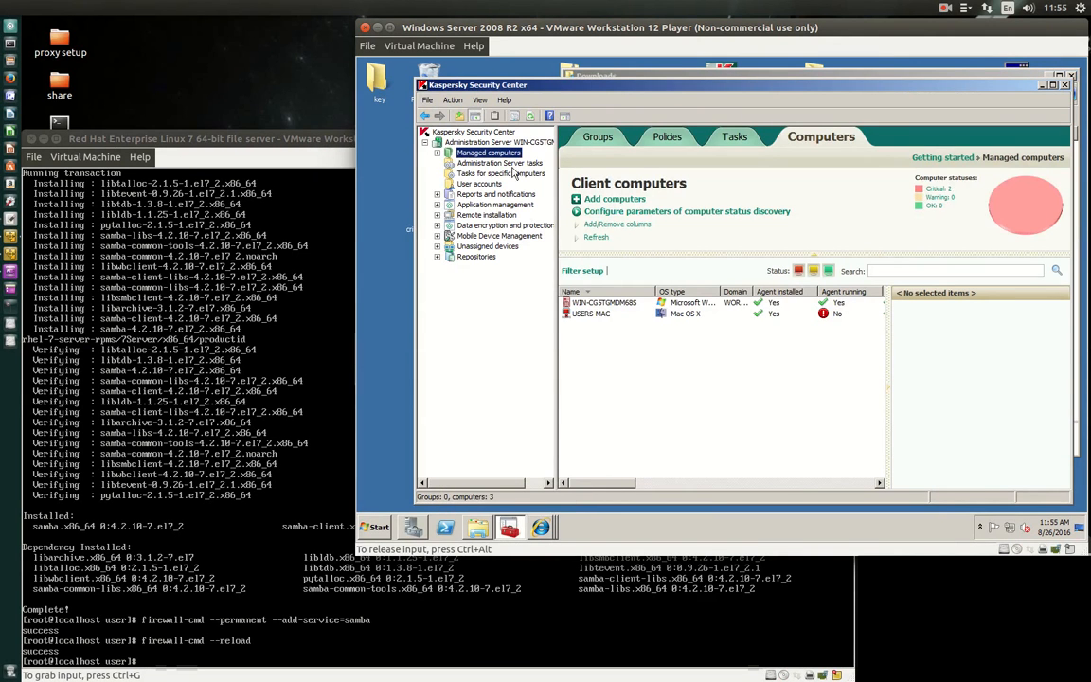
left_click(436, 215)
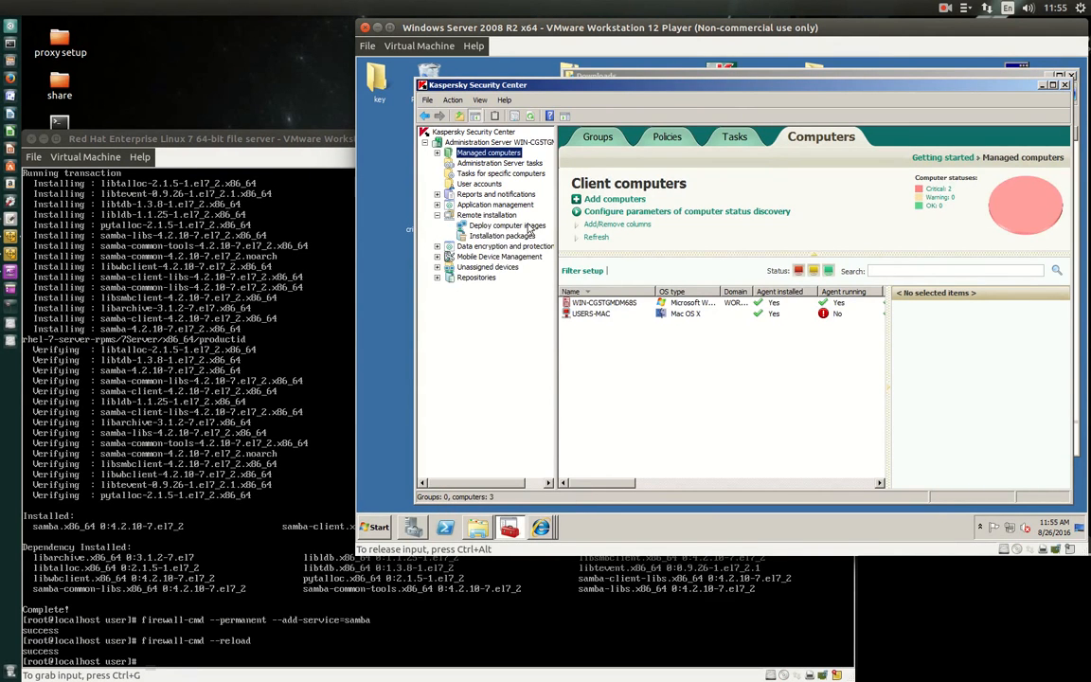
left_click(502, 235)
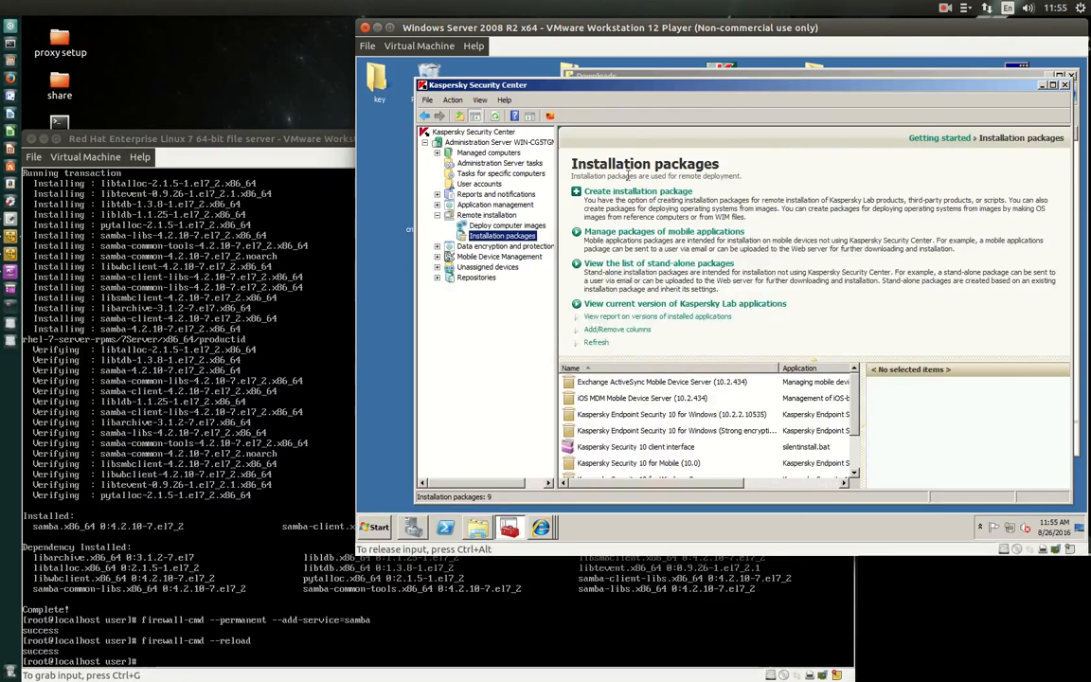
left_click(616, 193)
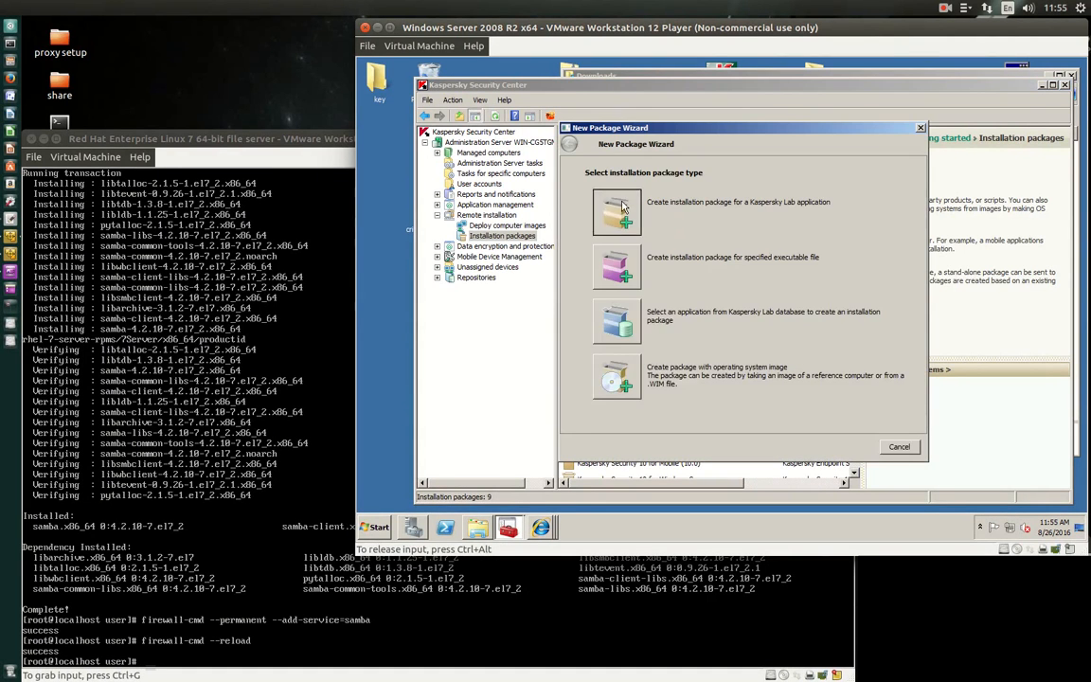
left_click(625, 216)
Name the package 'Kaspersky Anti-Virus 8 for Linux File Server' and browse for its distribution file
type("Kaspersky Anti-Viru")
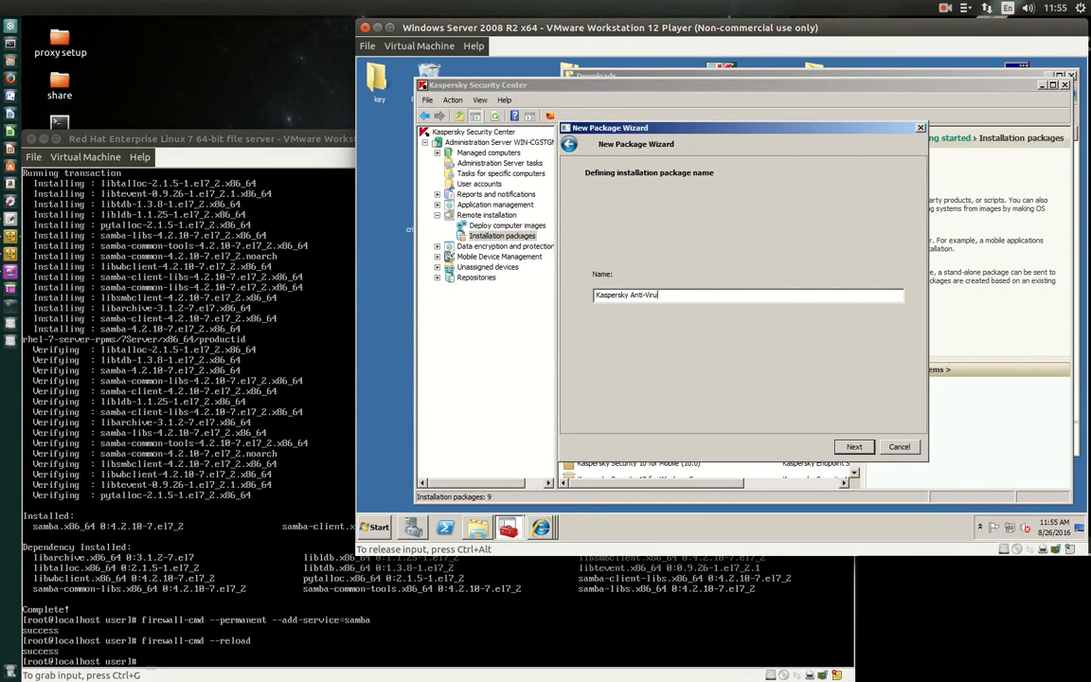
type("s 8 for Linux File Seerver")
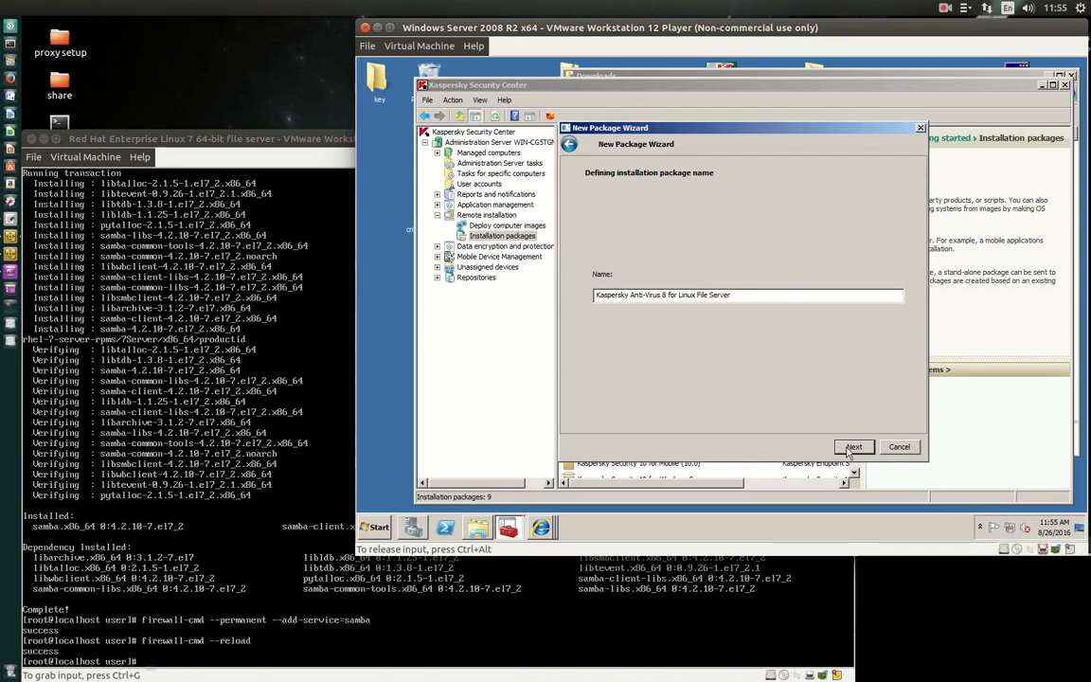
left_click(850, 448)
left_click(857, 226)
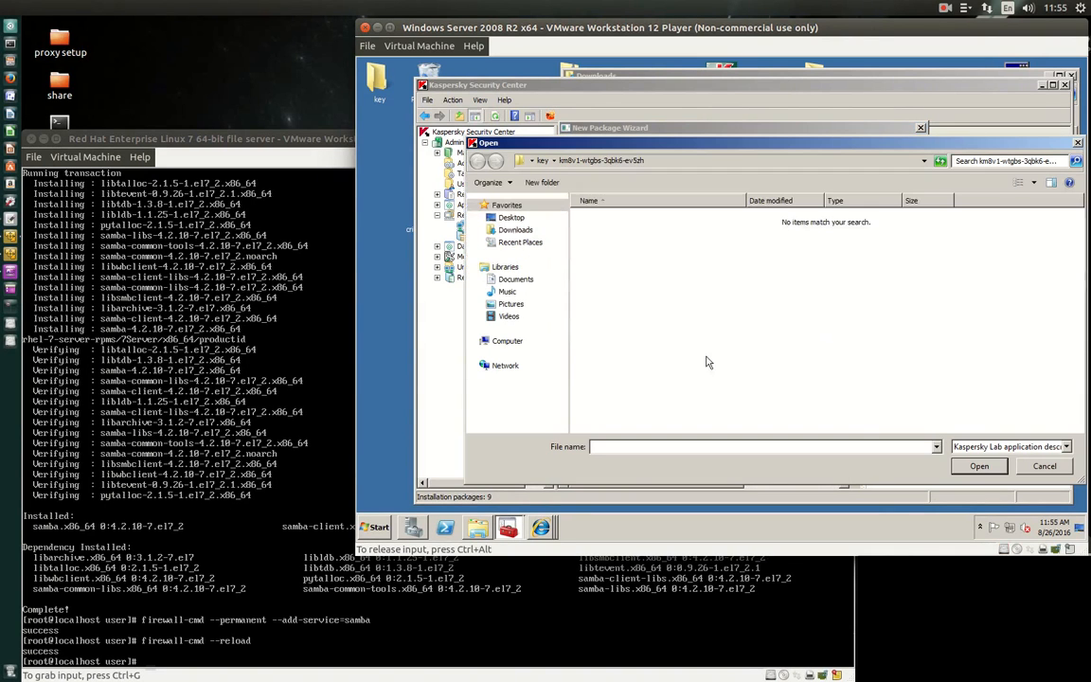
Choose kav4fs.kpd from Downloads\kav4fs-rpm_en.tar\kav4fs-rpm_en as the distribution package
left_click(513, 230)
double_click(608, 222)
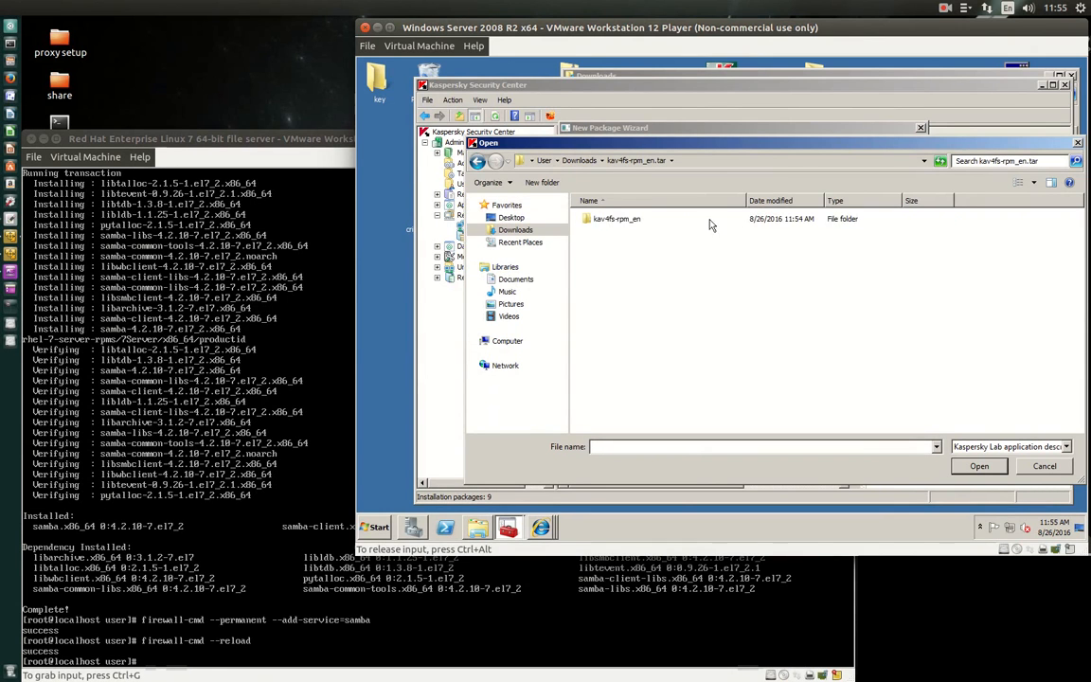
double_click(606, 221)
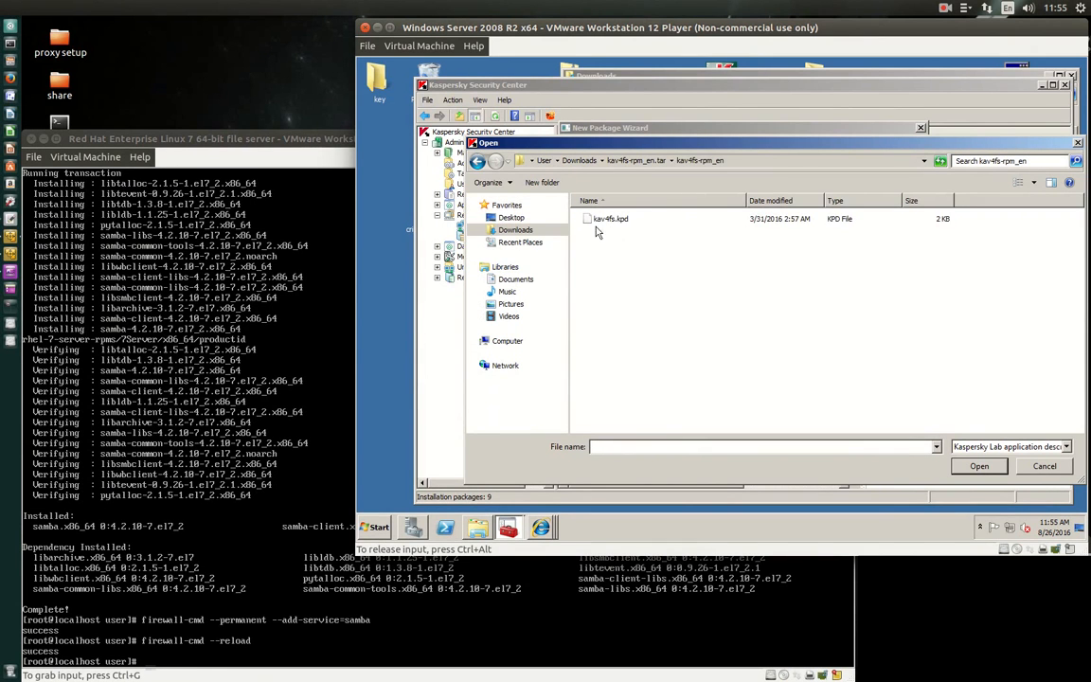
left_click(600, 222)
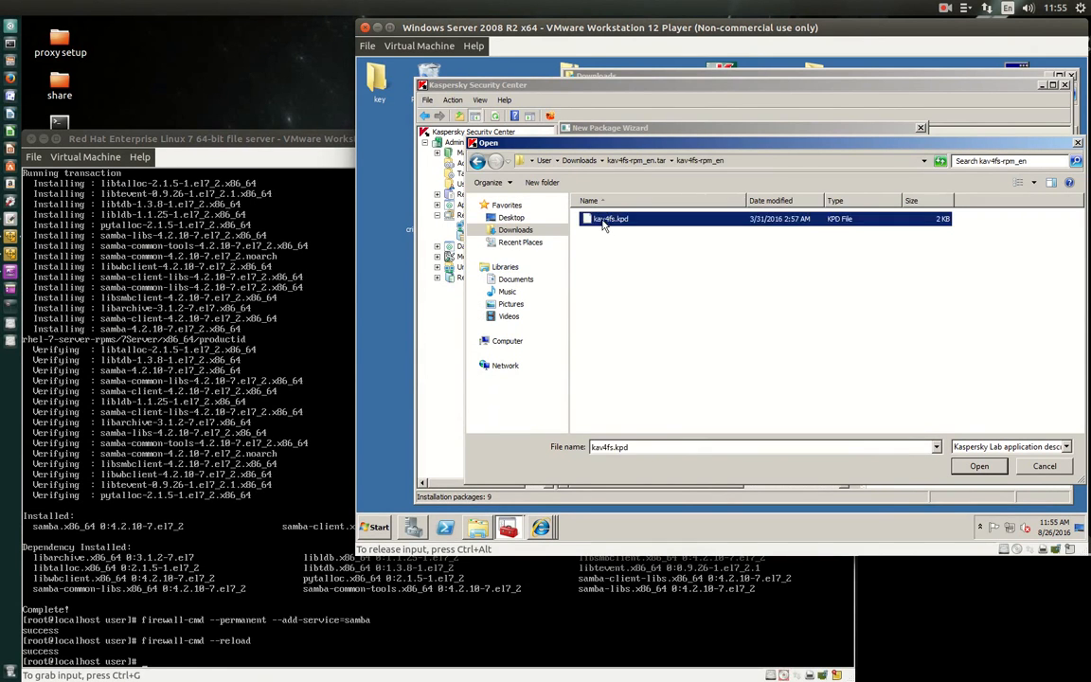
left_click(979, 468)
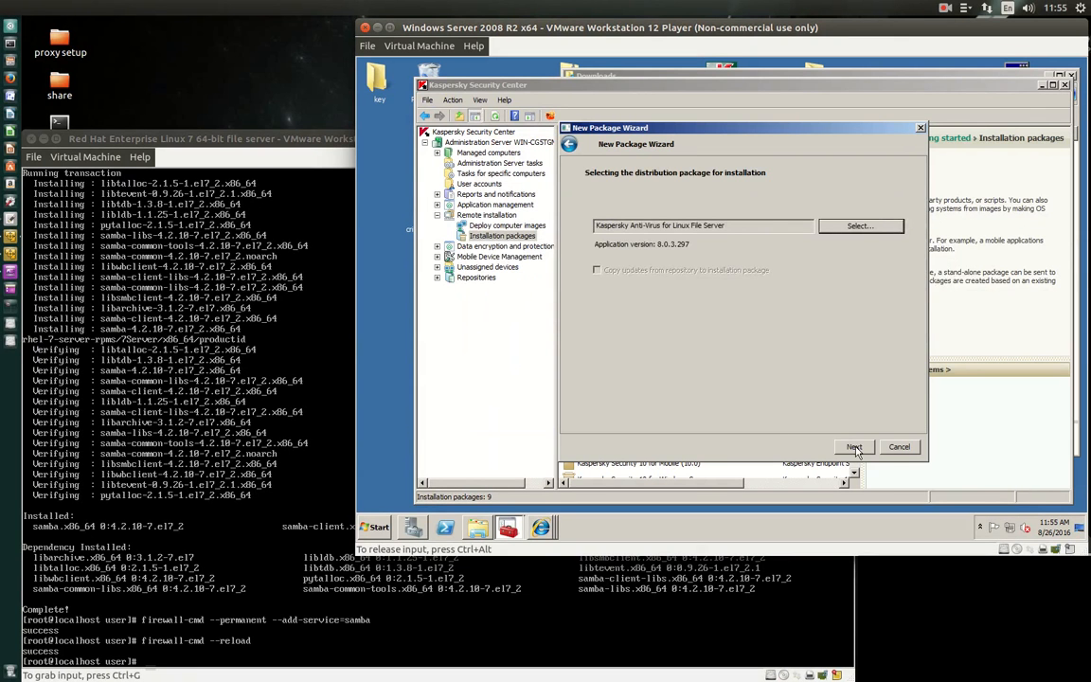
Accept the license, keep default real-time protection and update settings, and finish the wizard
left_click(854, 448)
left_click(617, 390)
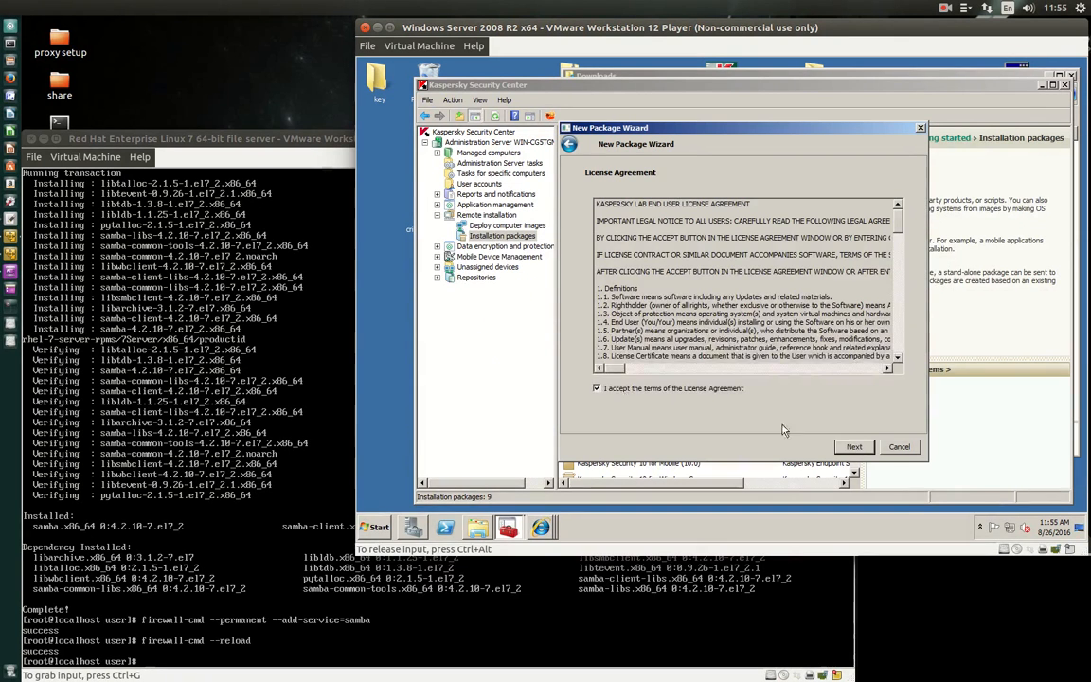
left_click(852, 447)
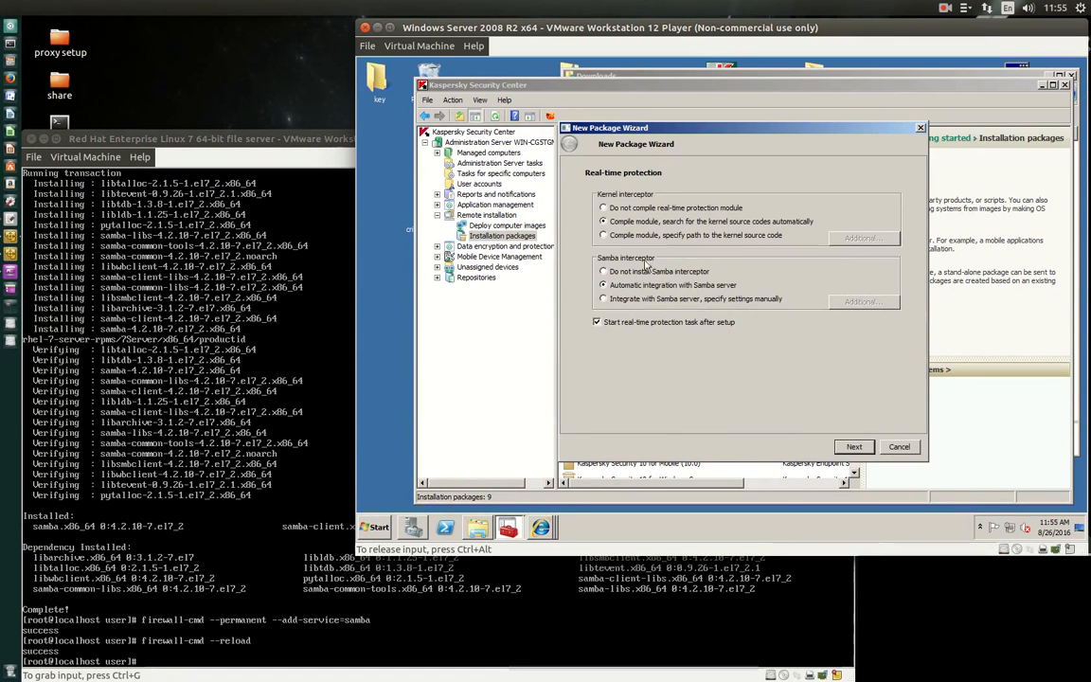
left_click(854, 448)
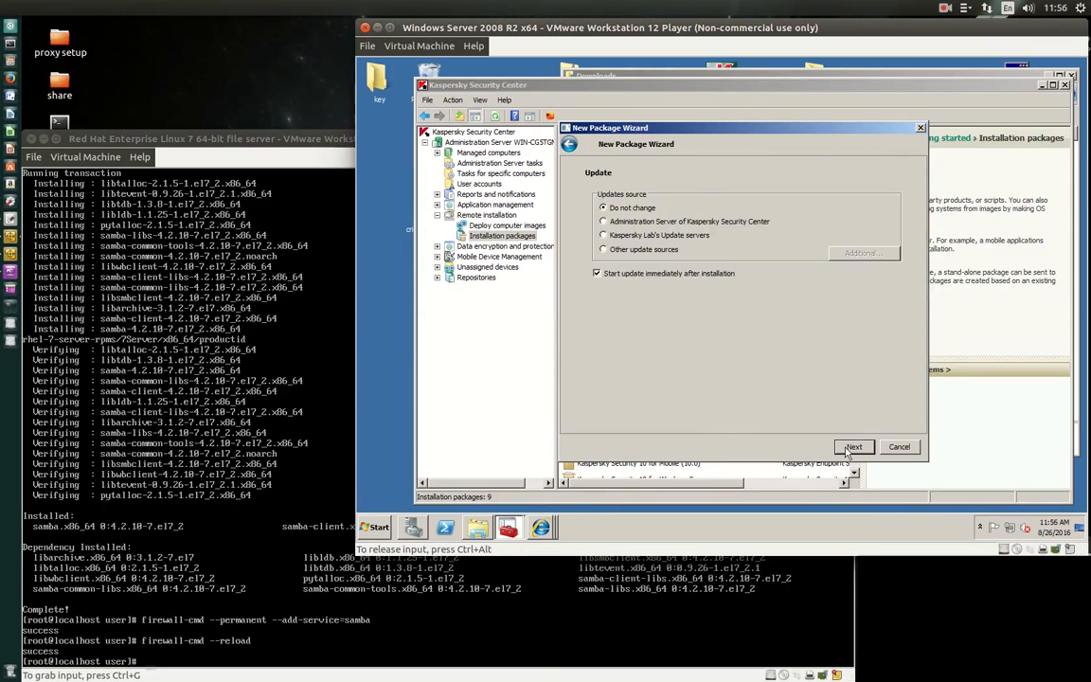
left_click(849, 449)
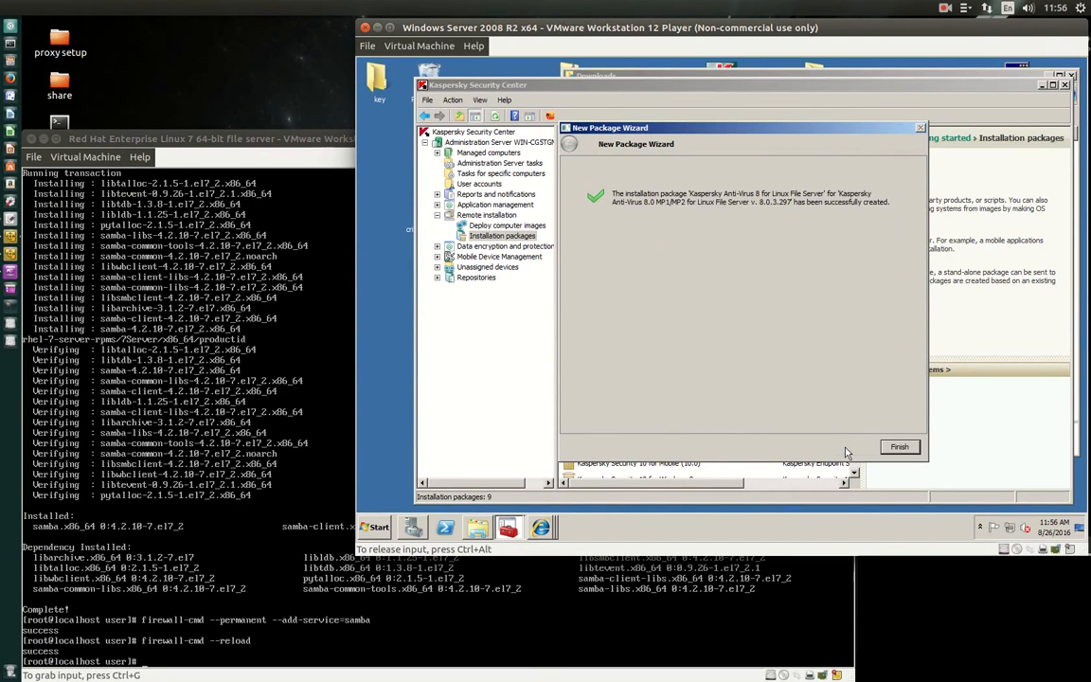
left_click(901, 447)
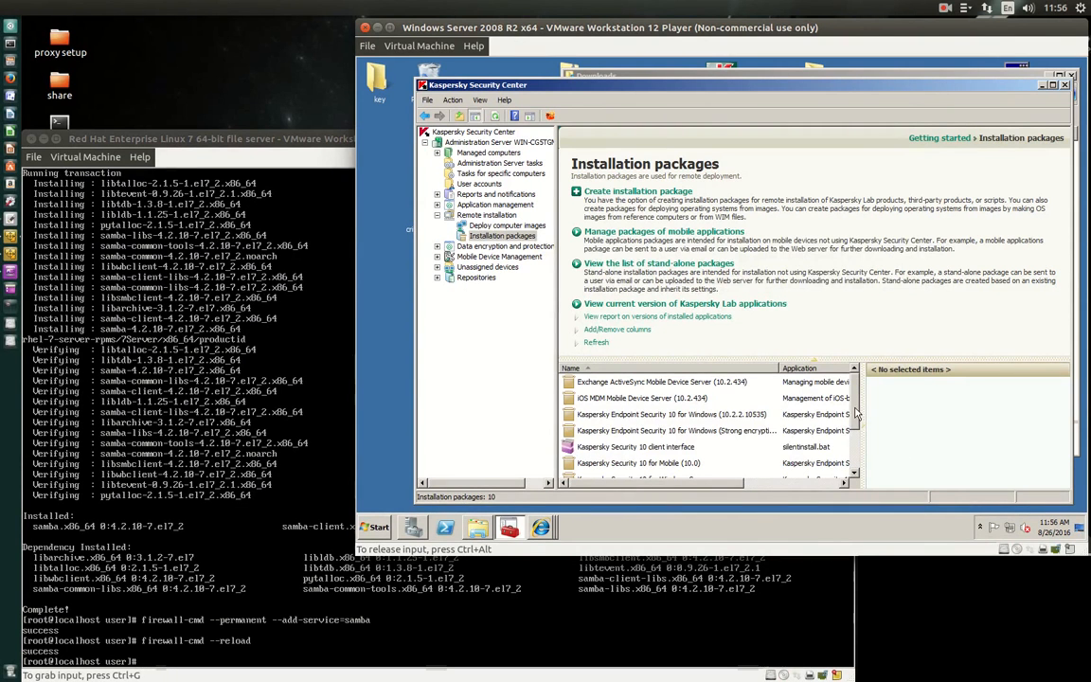
scroll(855, 414, "down", 3)
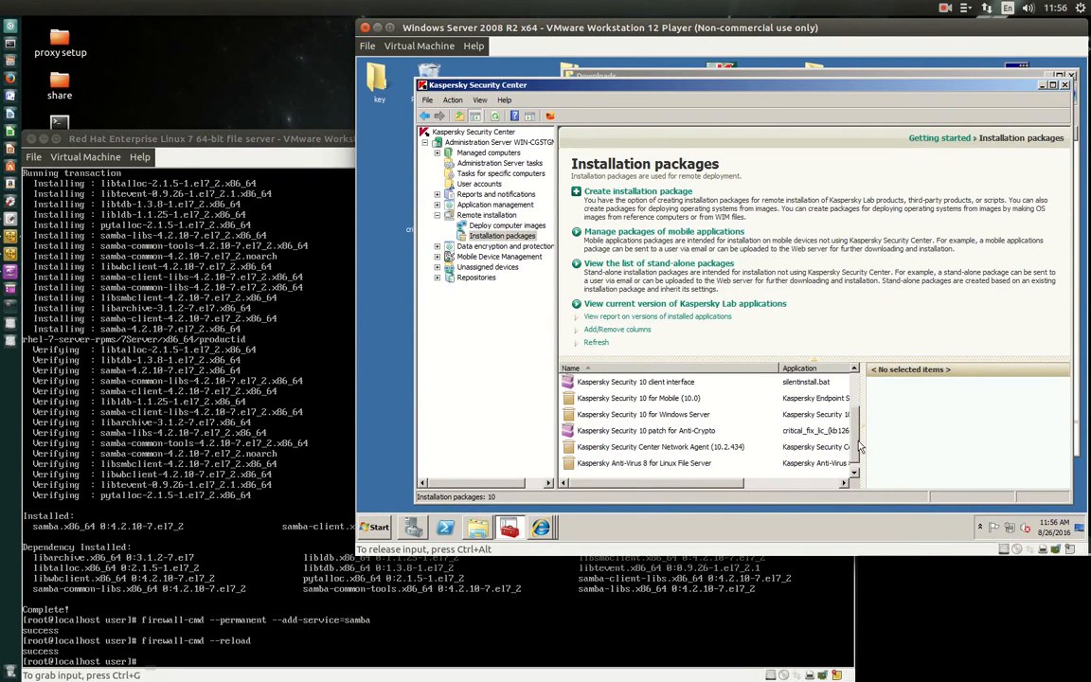
scroll(860, 397, "up", 3)
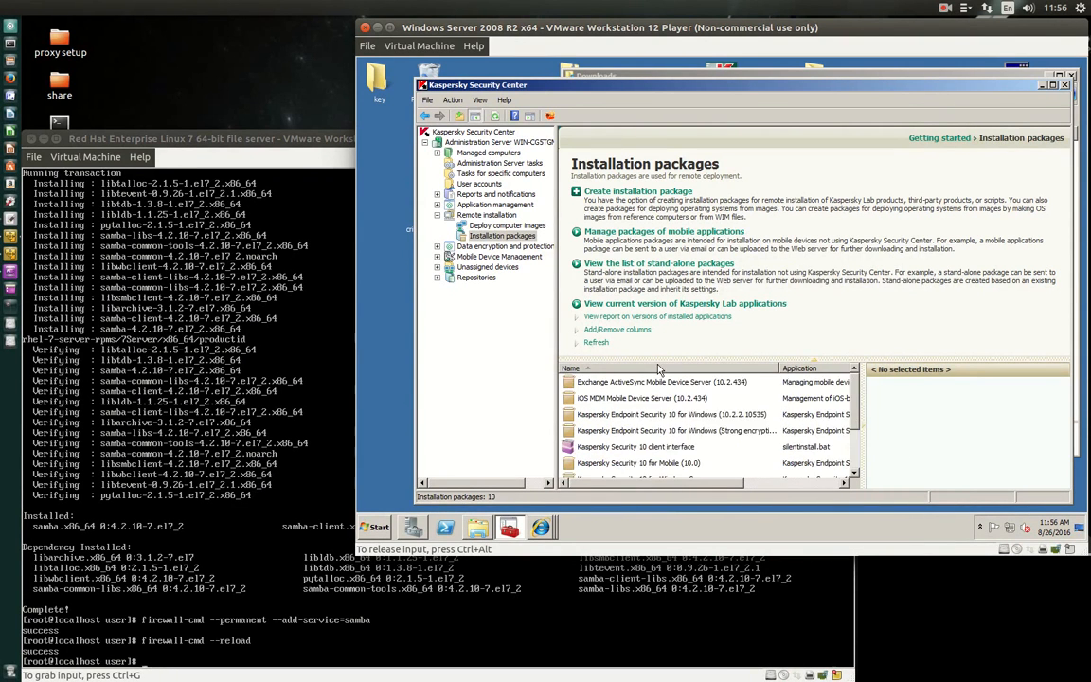
Extract klnagent-rpm.tar.gz, then extract klnagent-rpm.tar into a klnagent-rpm folder
left_click(483, 530)
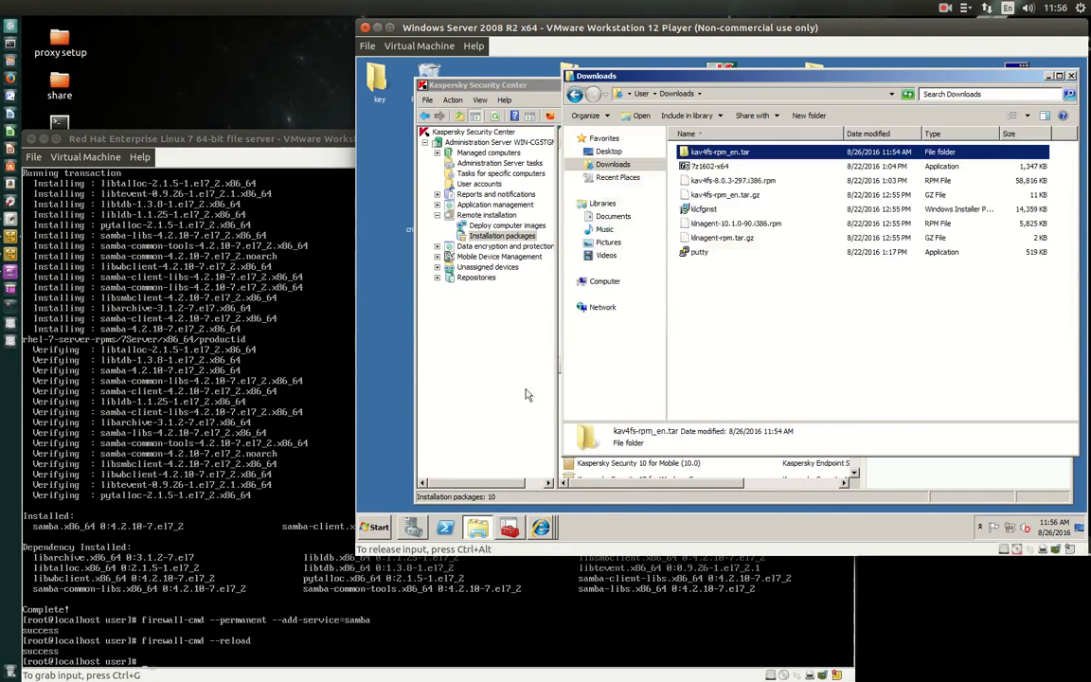
left_click(723, 239)
right_click(724, 242)
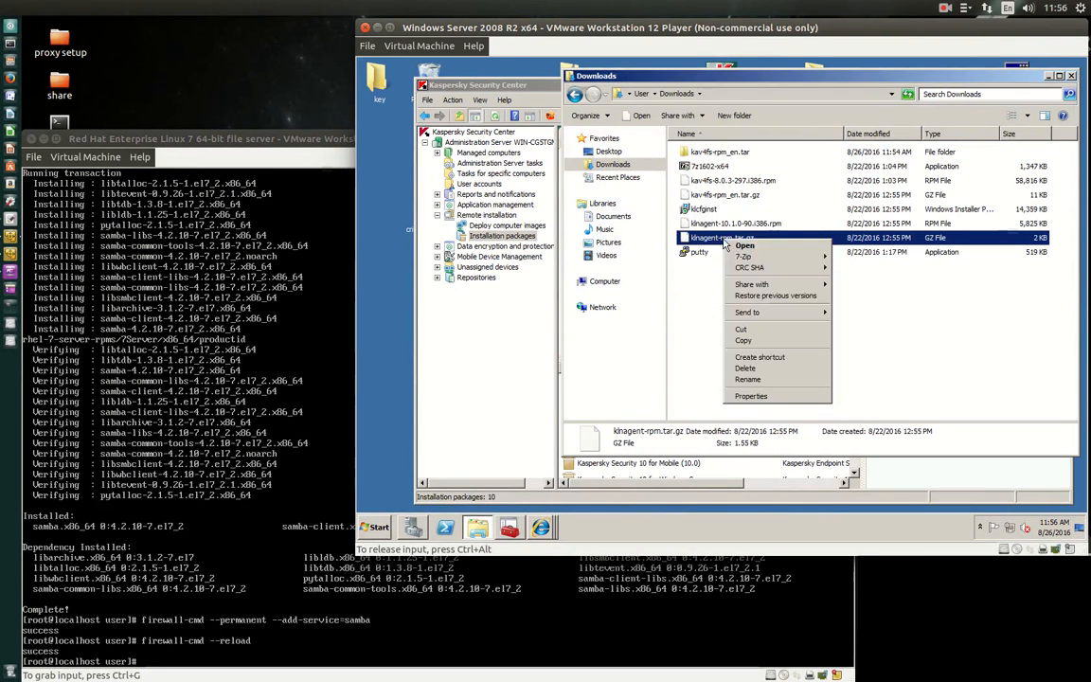
mouse_move(785, 261)
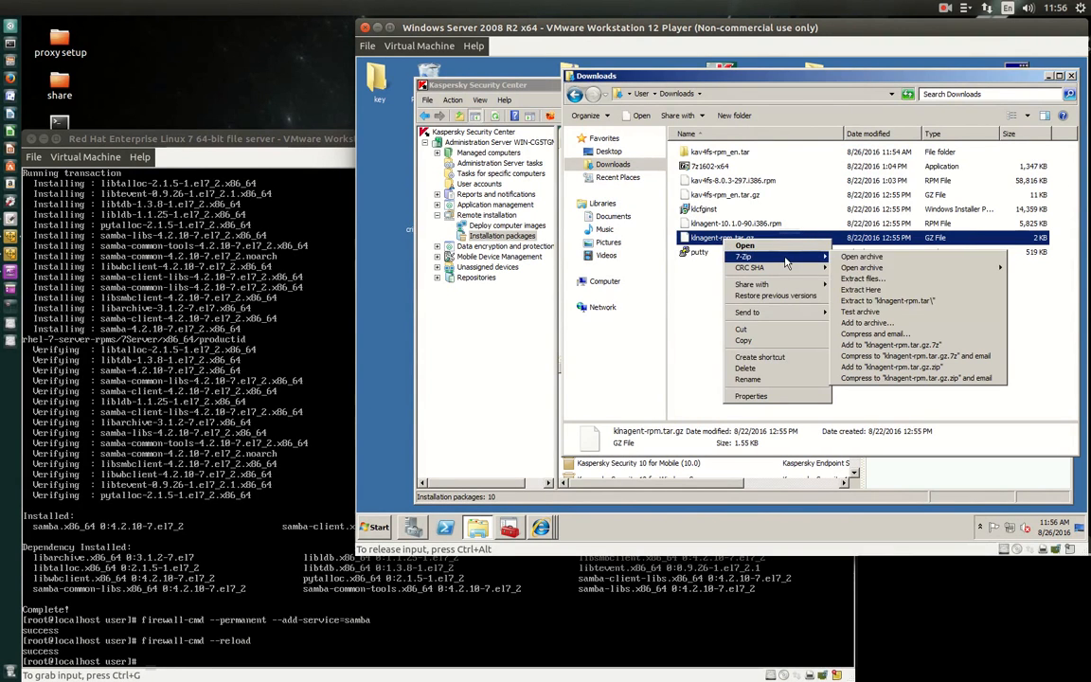
left_click(875, 301)
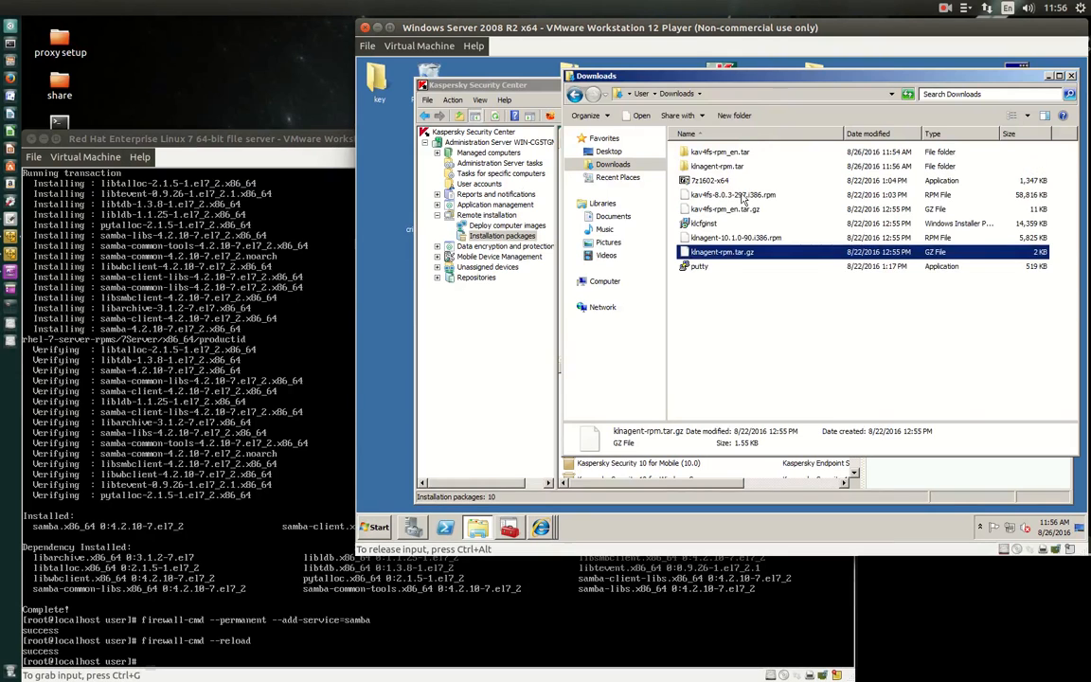
double_click(717, 167)
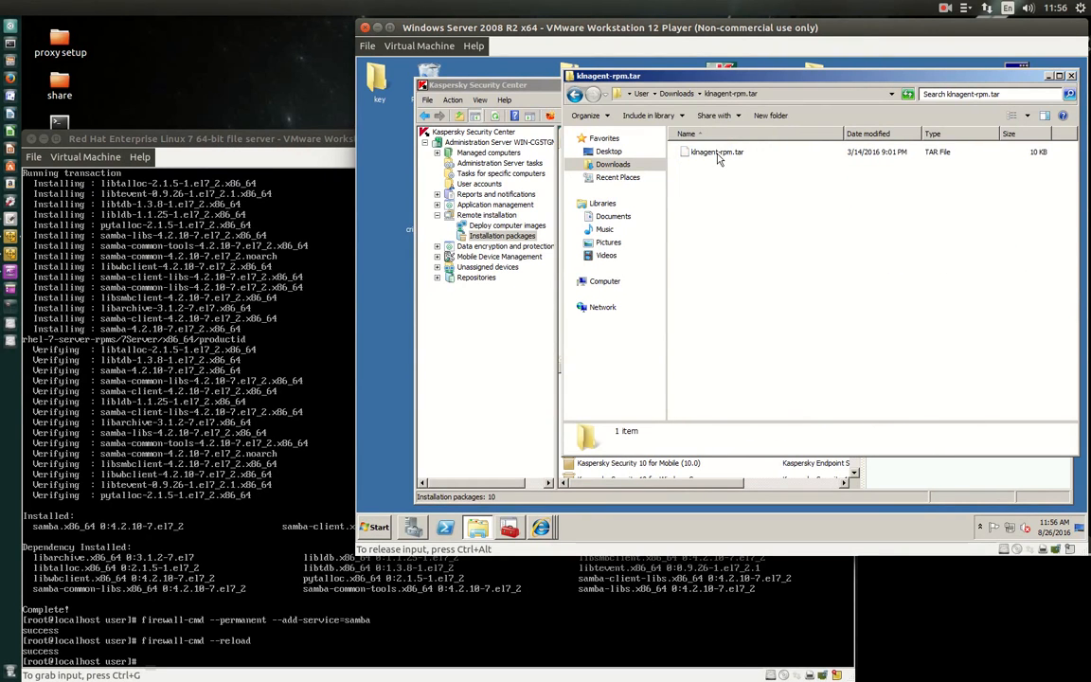
left_click(717, 154)
right_click(716, 158)
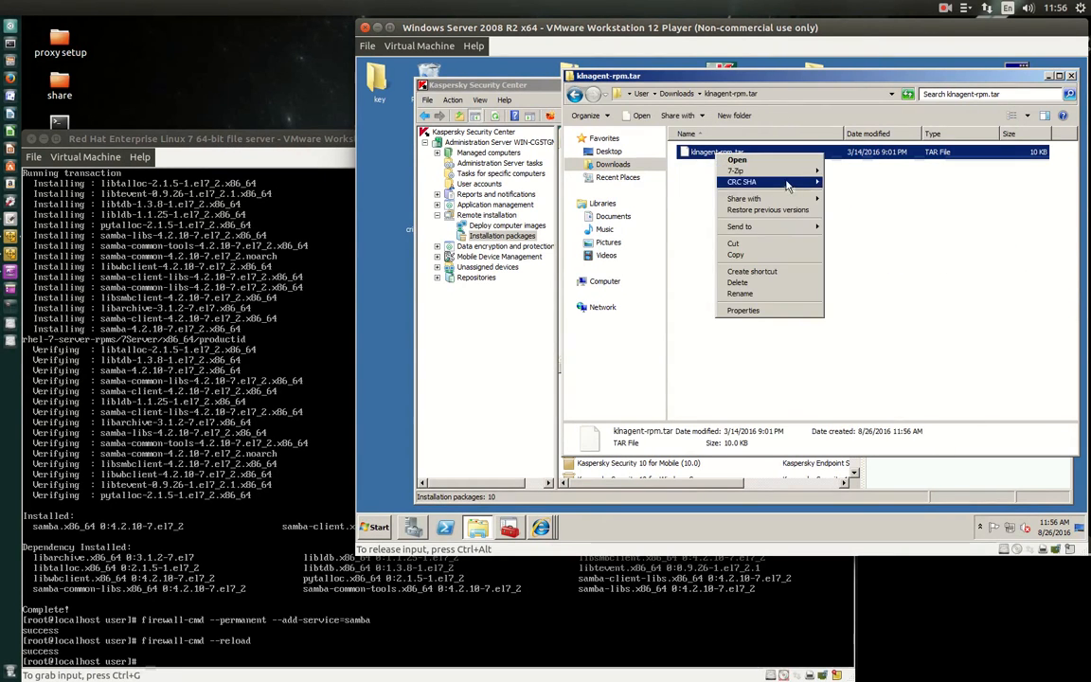
mouse_move(753, 172)
left_click(869, 216)
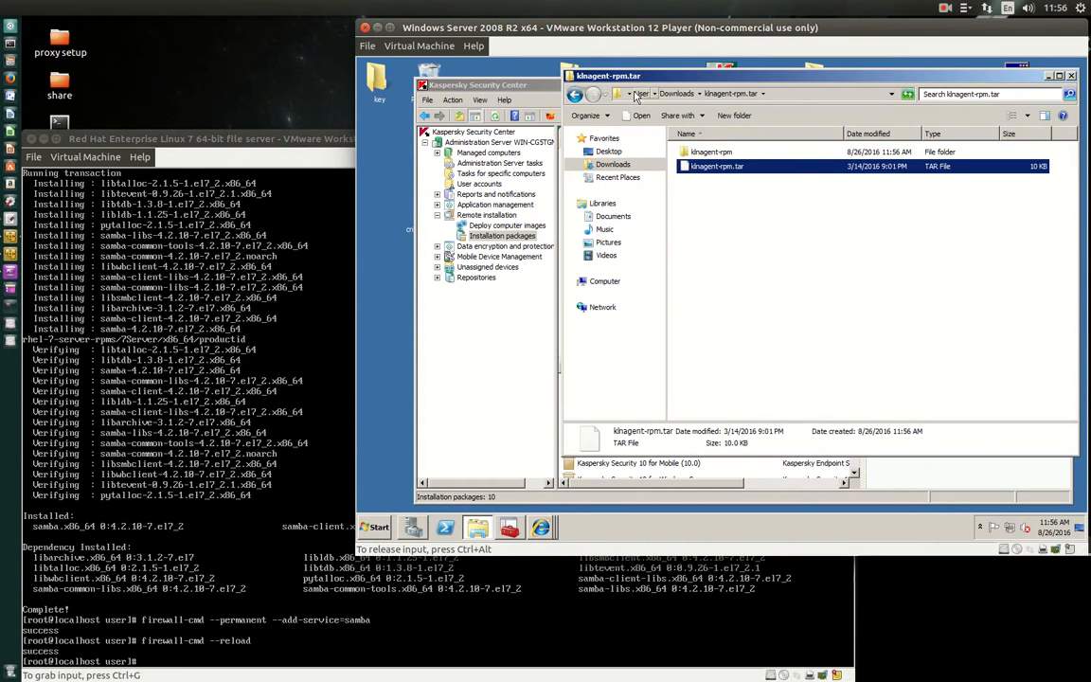
Copy klnagent-10.1.0-90.i386.rpm from Downloads into the klnagent-rpm subfolder
left_click(676, 94)
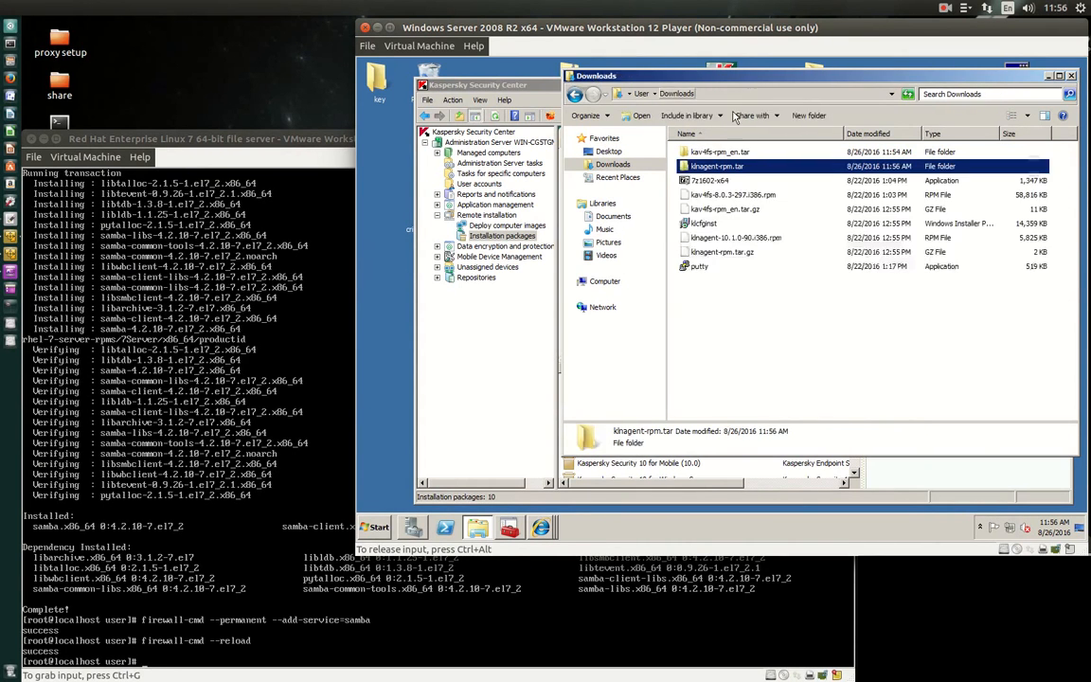
left_click(739, 237)
right_click(740, 240)
left_click(781, 341)
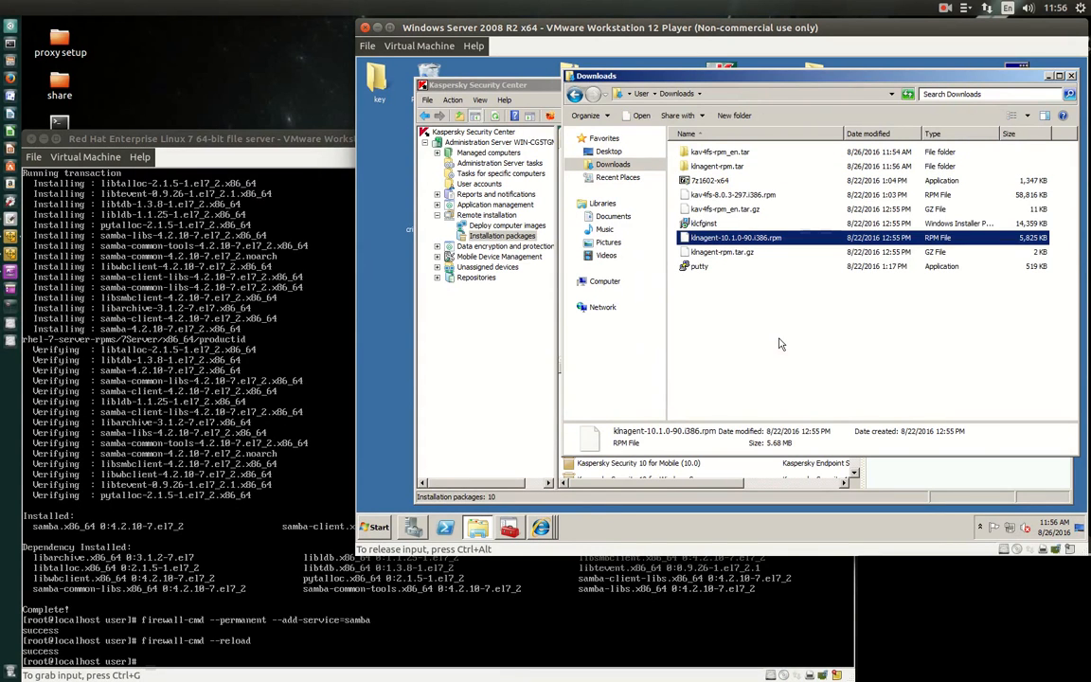
double_click(706, 167)
double_click(715, 152)
right_click(718, 220)
left_click(763, 285)
left_click(764, 293)
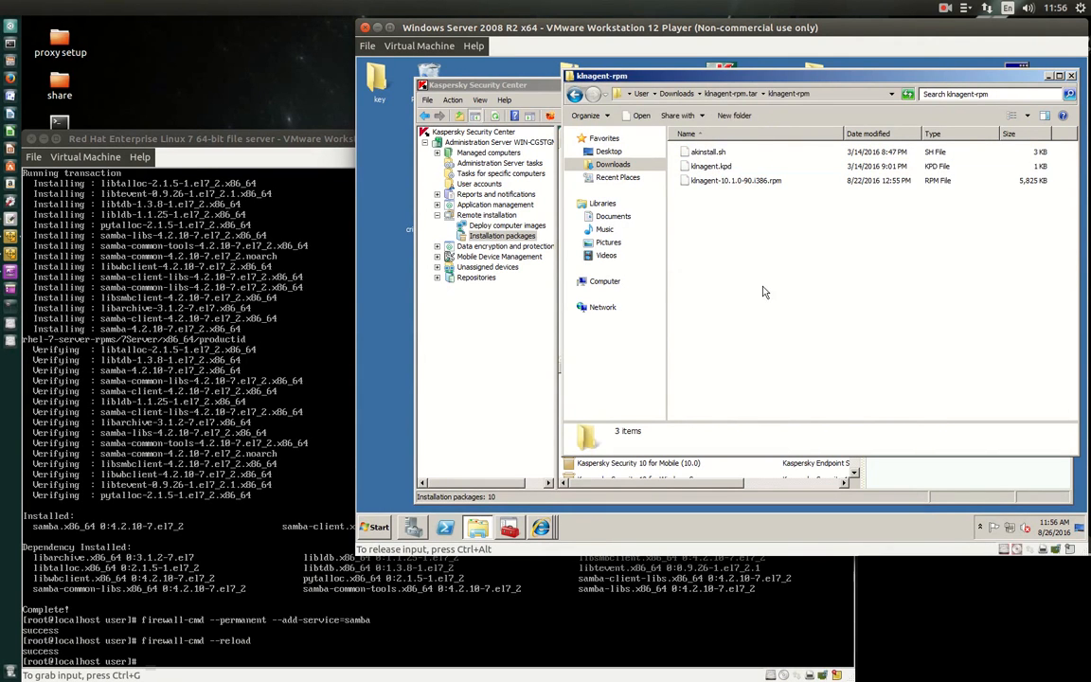
left_click(509, 529)
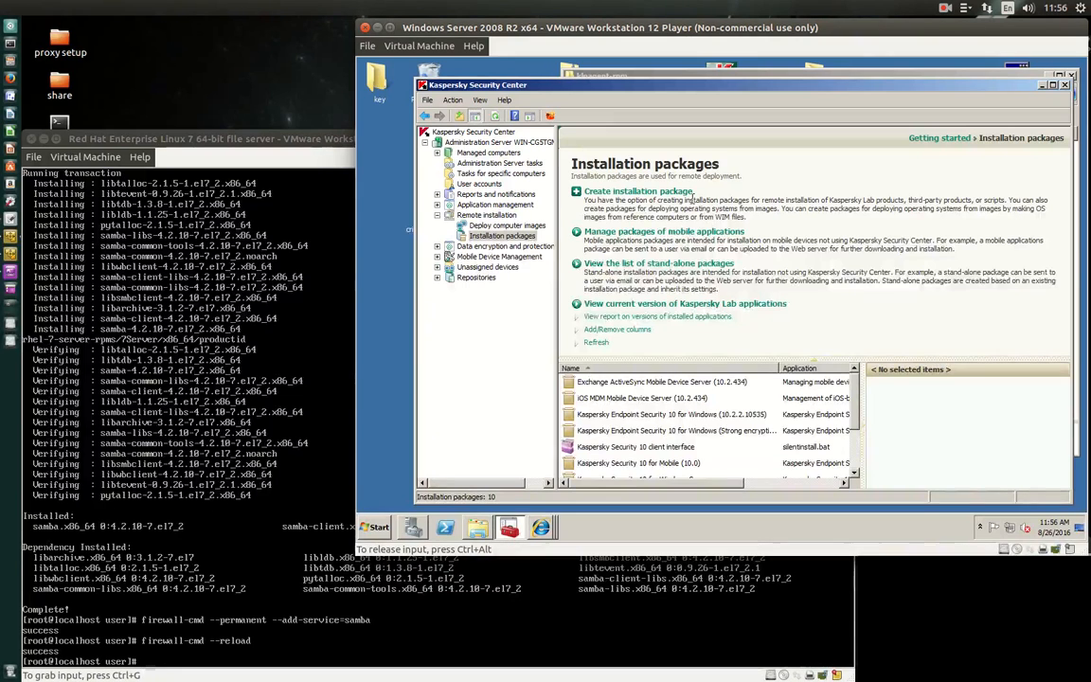
Start a new installation package named 'Kaspersky Network Agent for Linux' and browse for its distribution
left_click(621, 192)
left_click(617, 215)
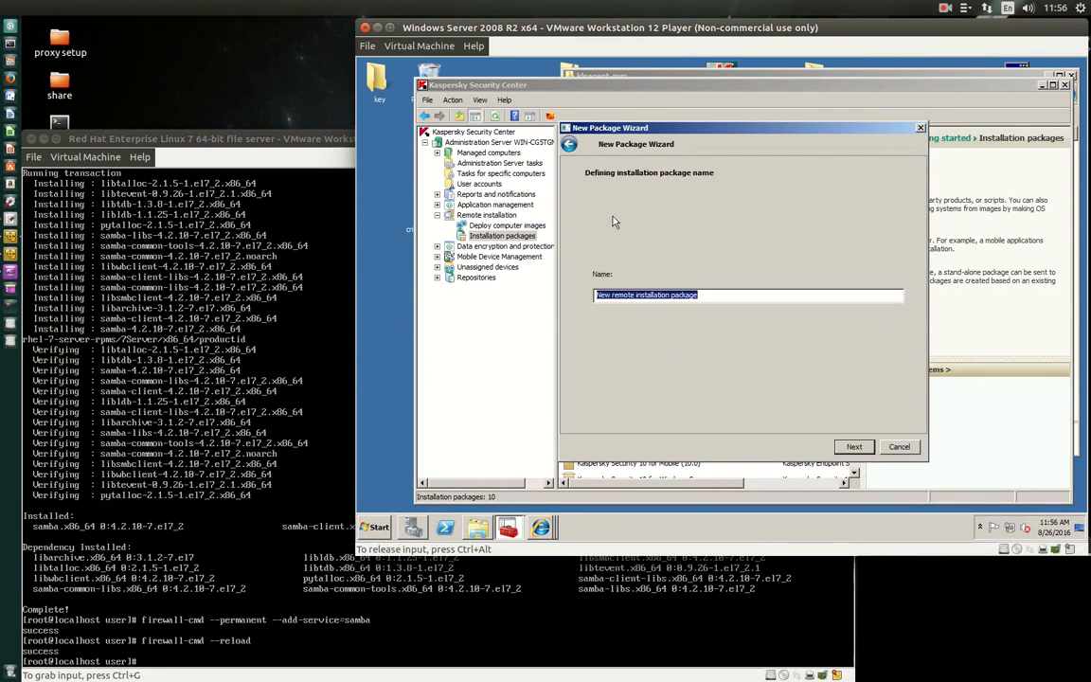
type("Kas")
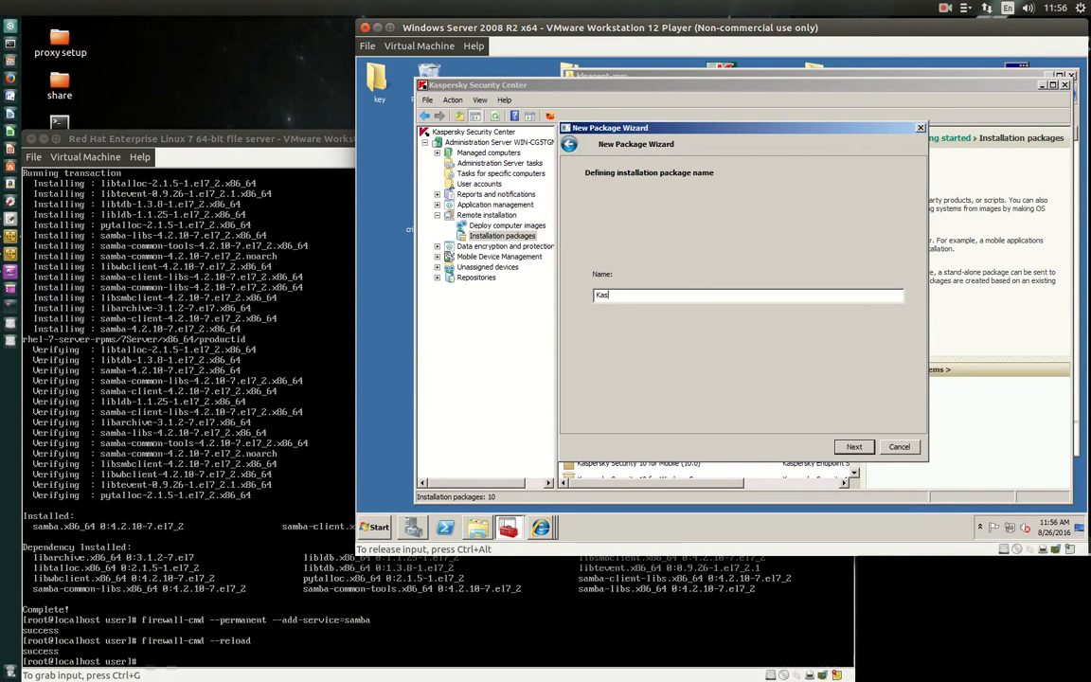
type("persky Network Agent for Linux")
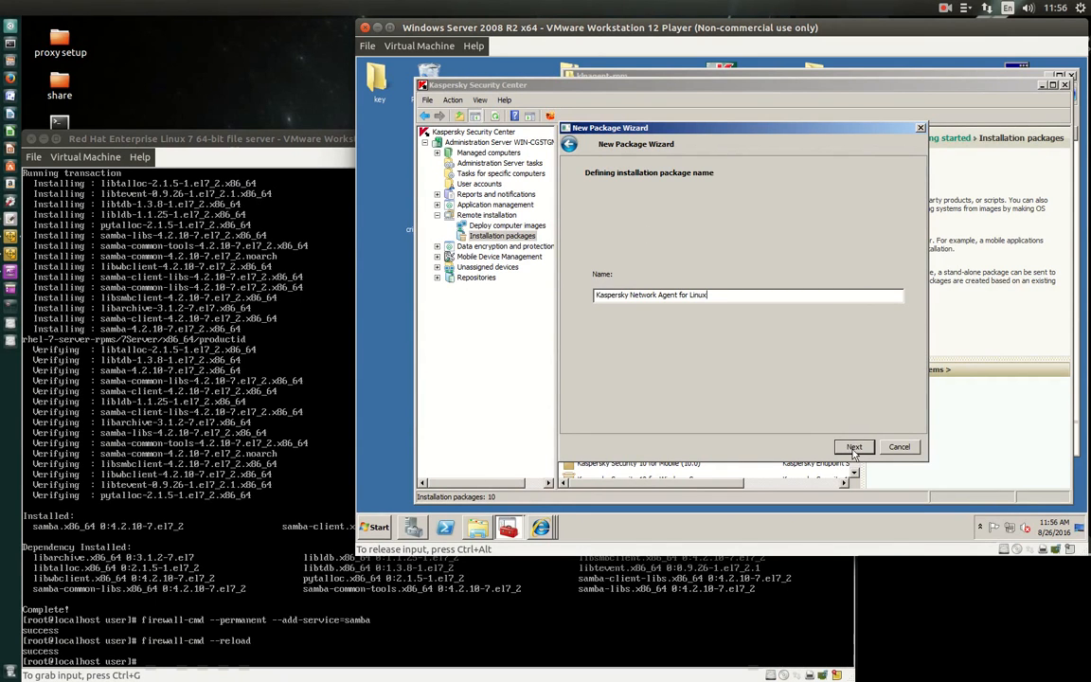
left_click(853, 449)
left_click(862, 228)
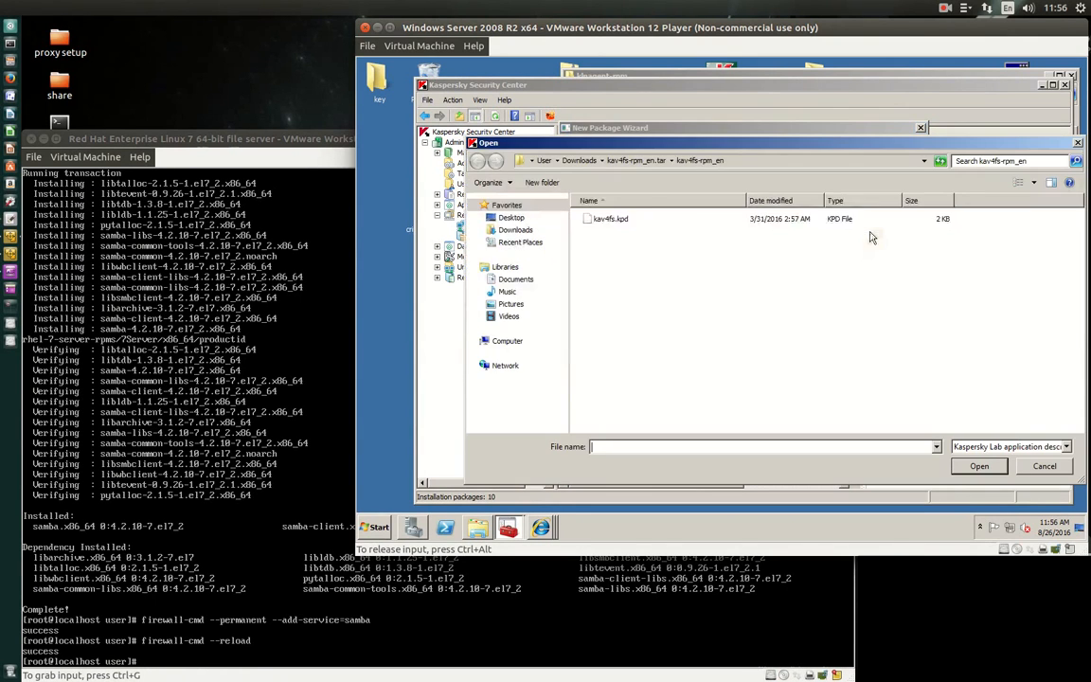
Select klnagent-rpm.tar\klnagent-rpm\klnagent.kpd, upload it, and finish the package wizard
left_click(578, 161)
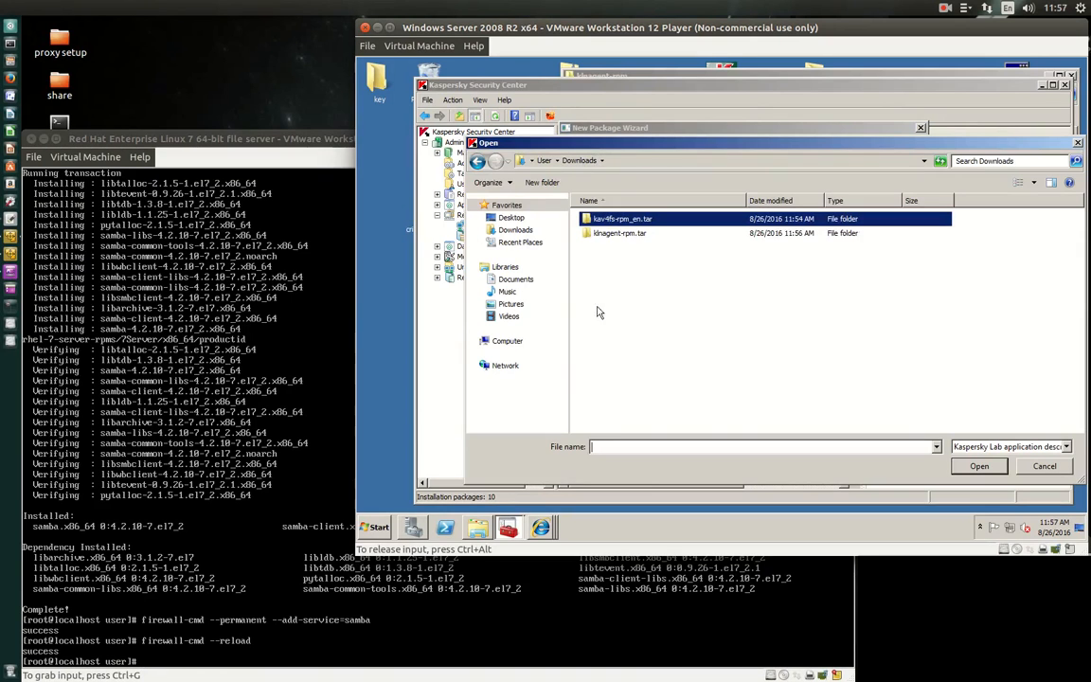
left_click(604, 236)
double_click(605, 236)
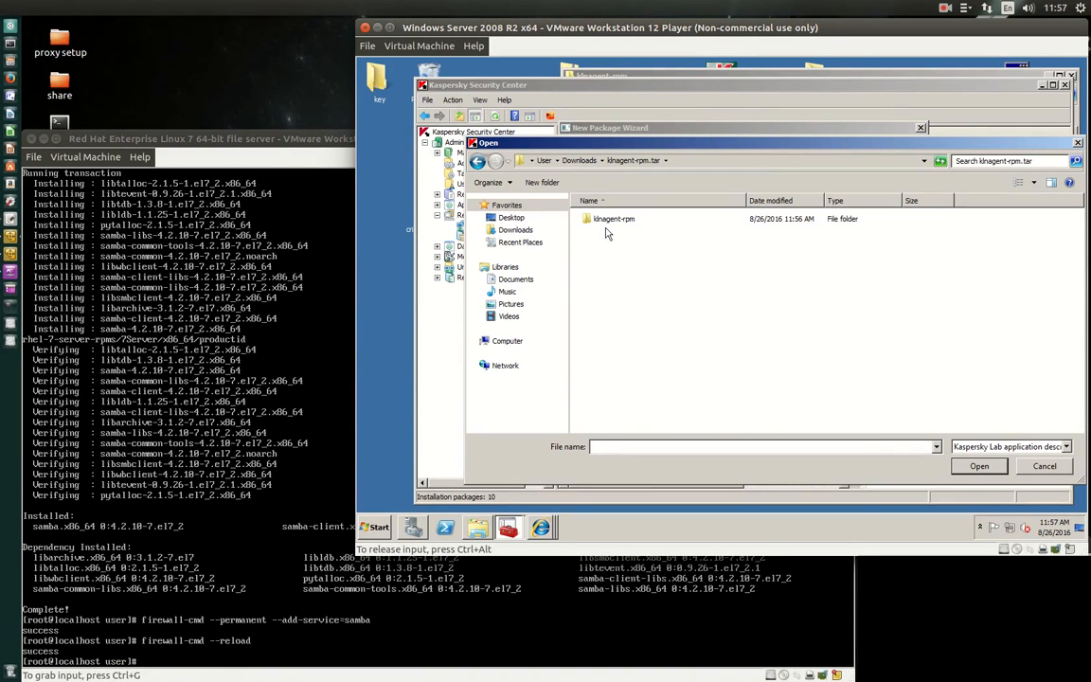
double_click(608, 222)
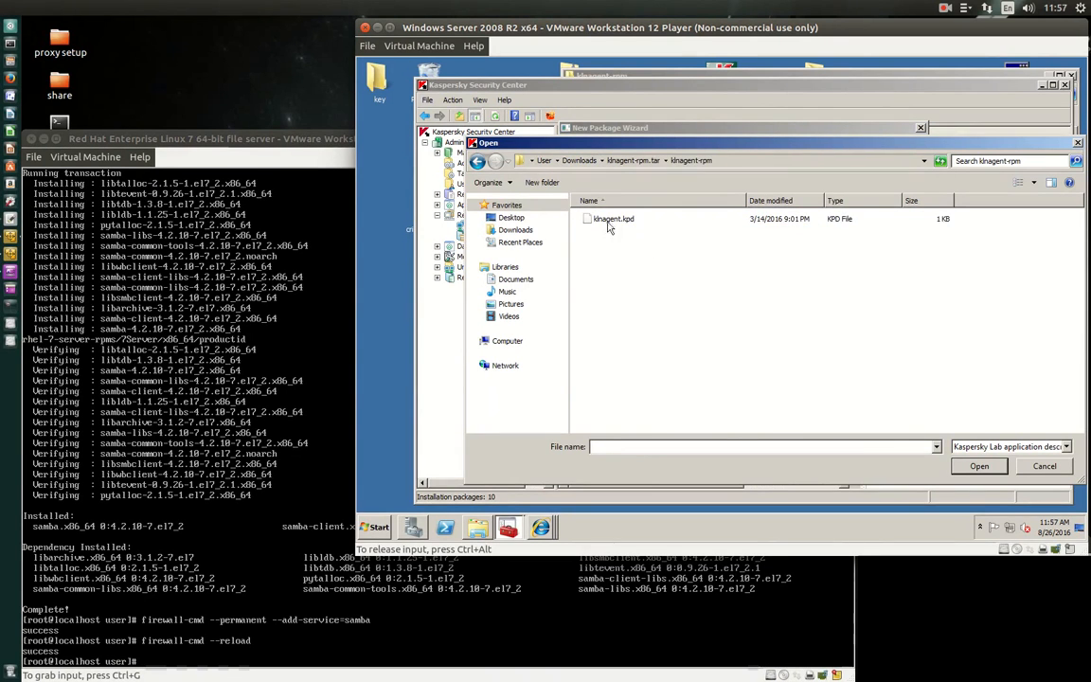
left_click(605, 219)
left_click(979, 466)
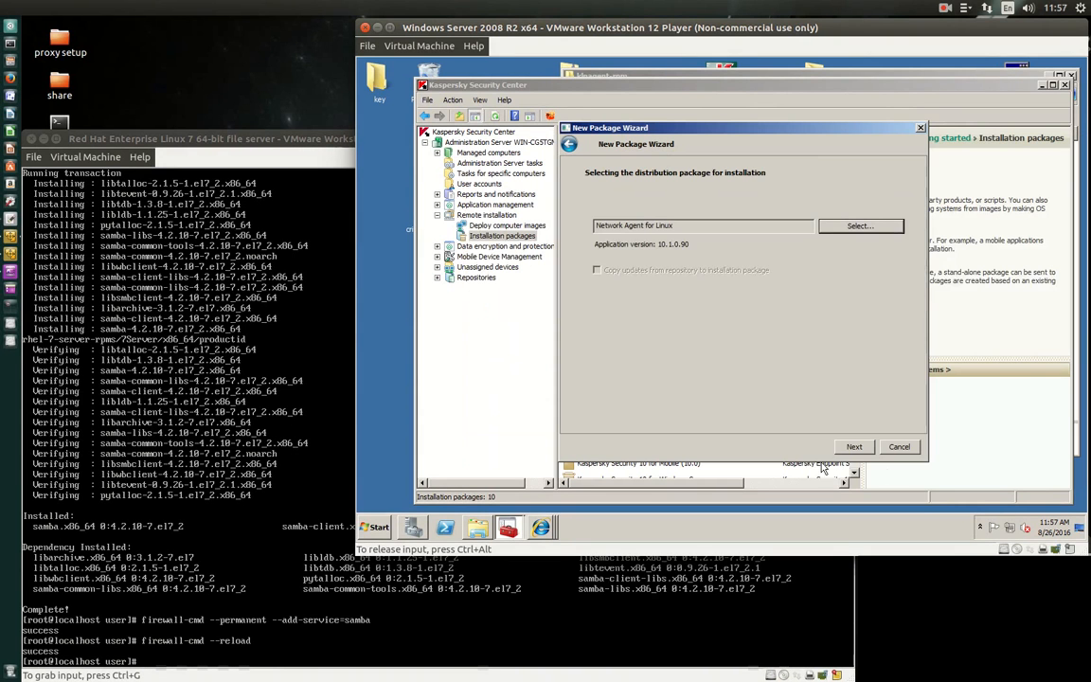
left_click(850, 449)
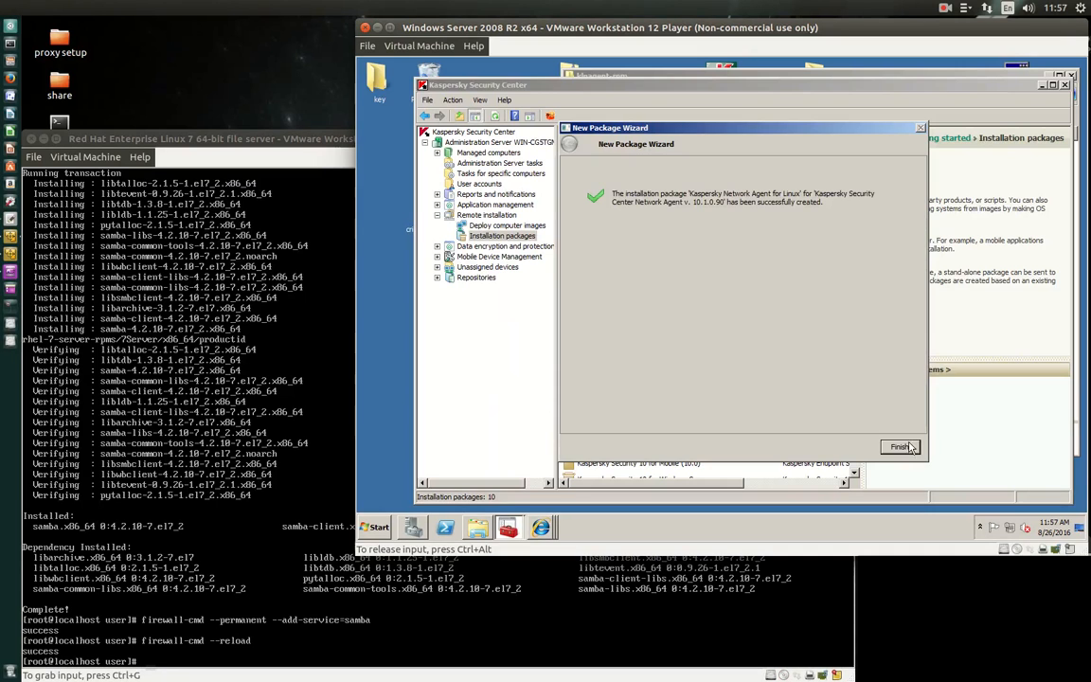
left_click(917, 449)
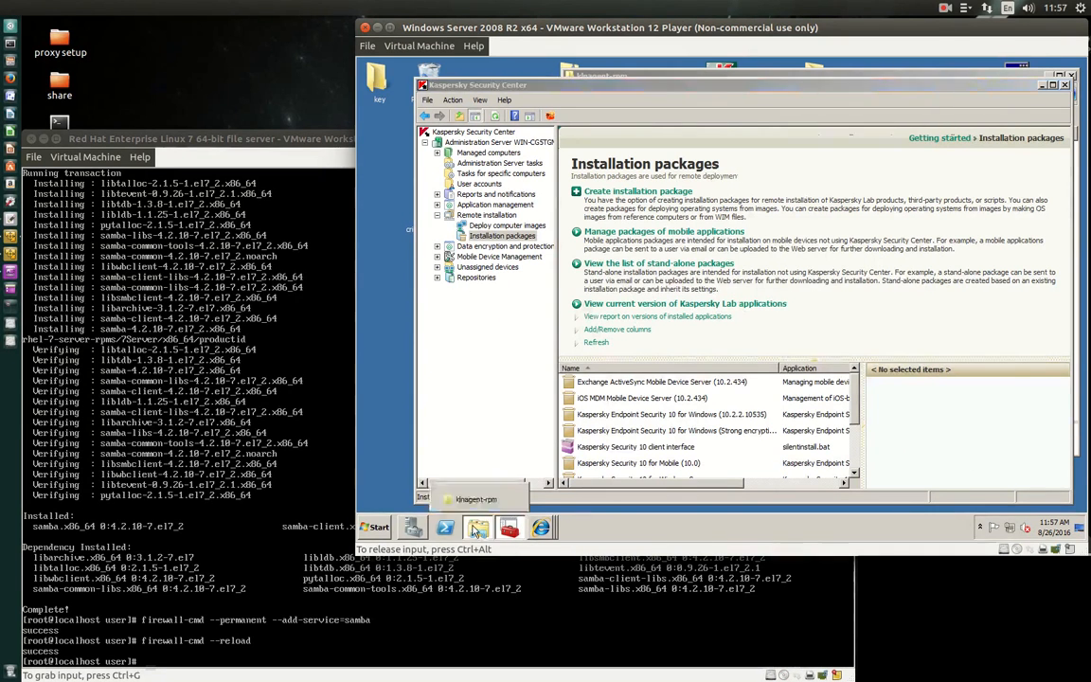
Install the Kaspersky Anti-Virus 8.0 Linux File Server console plug-in from klcfginst.msi in Downloads
left_click(476, 531)
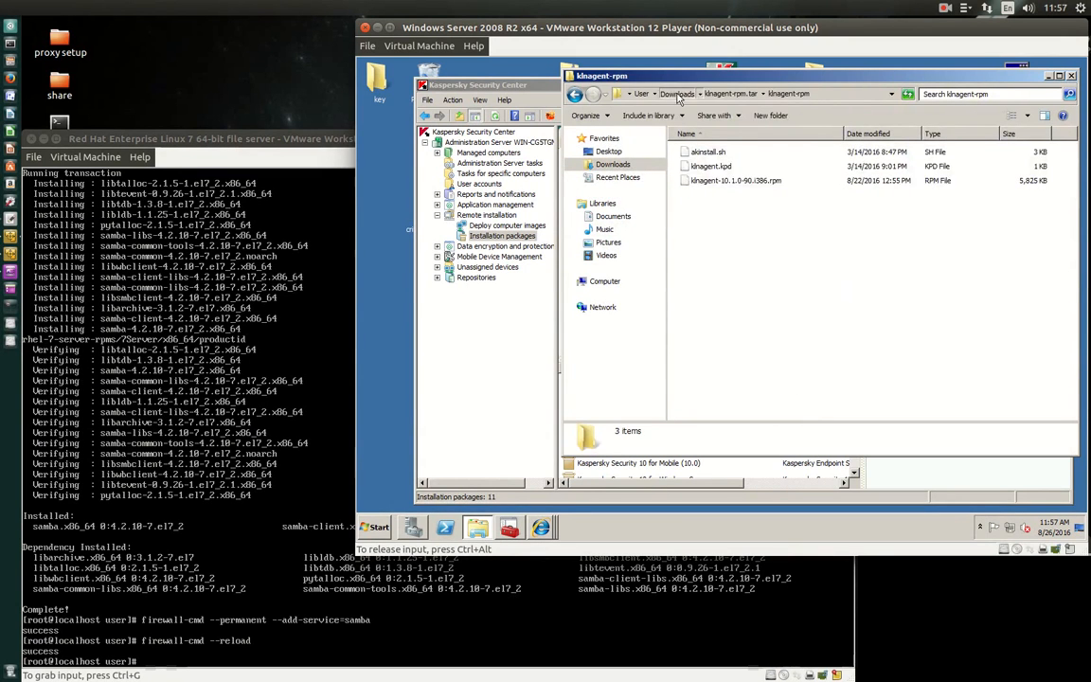
left_click(675, 94)
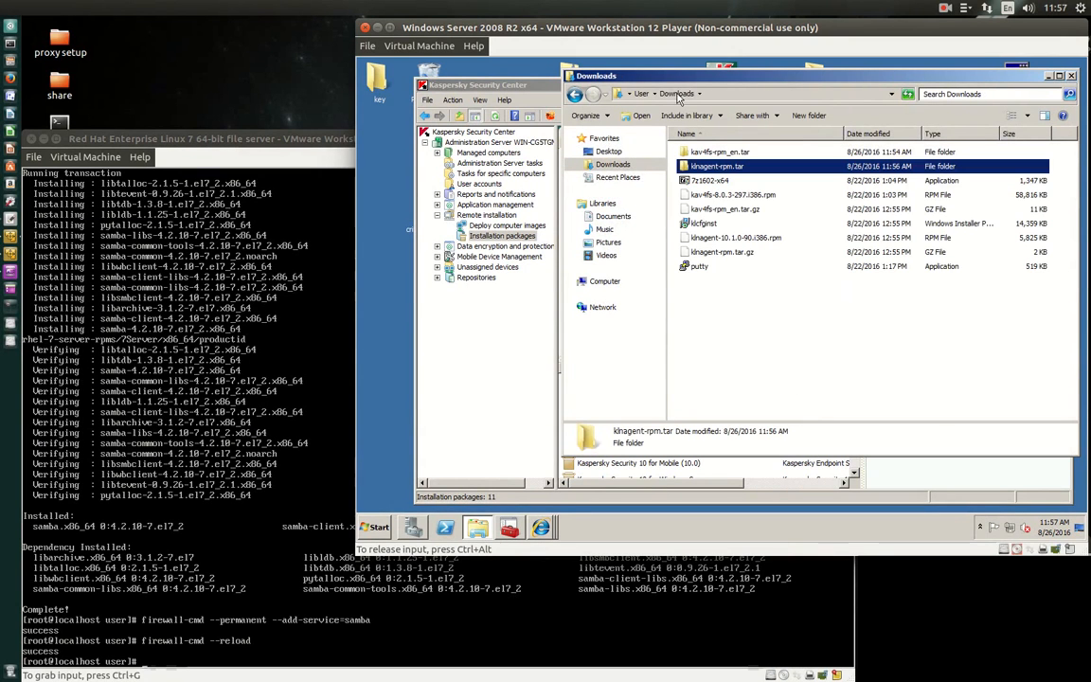
left_click(698, 225)
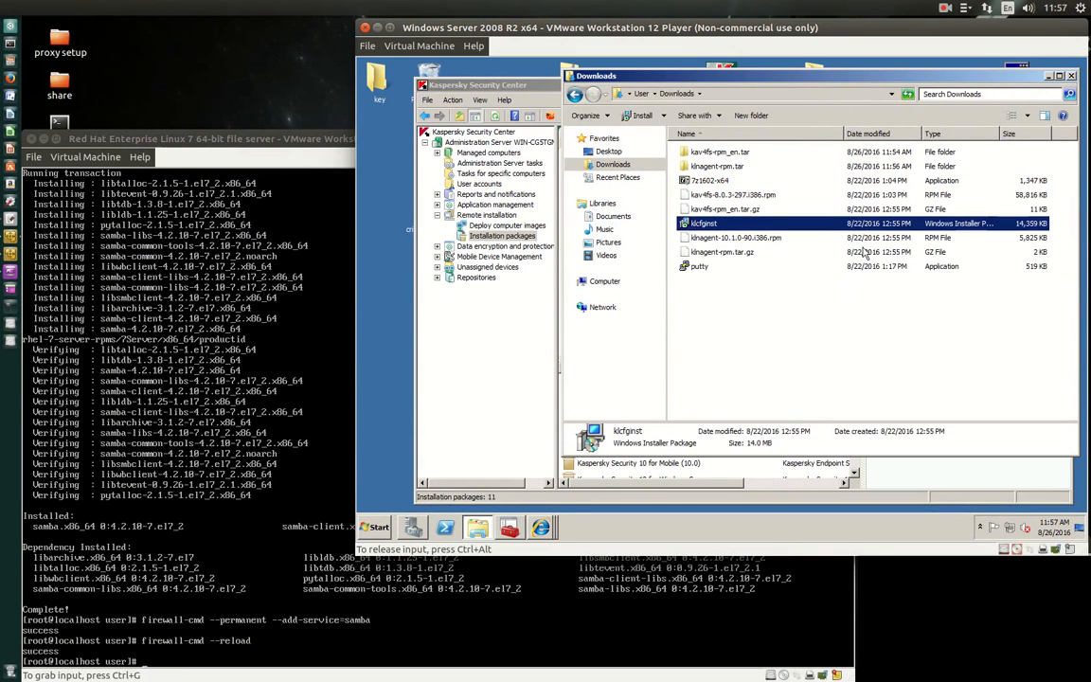
double_click(698, 225)
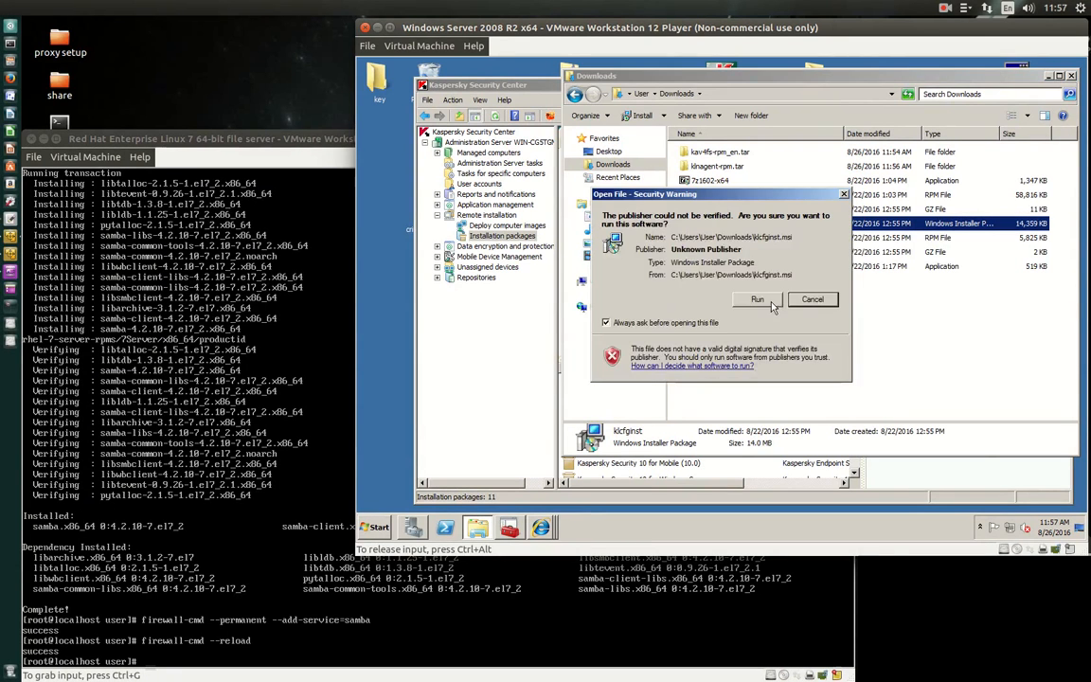
left_click(769, 303)
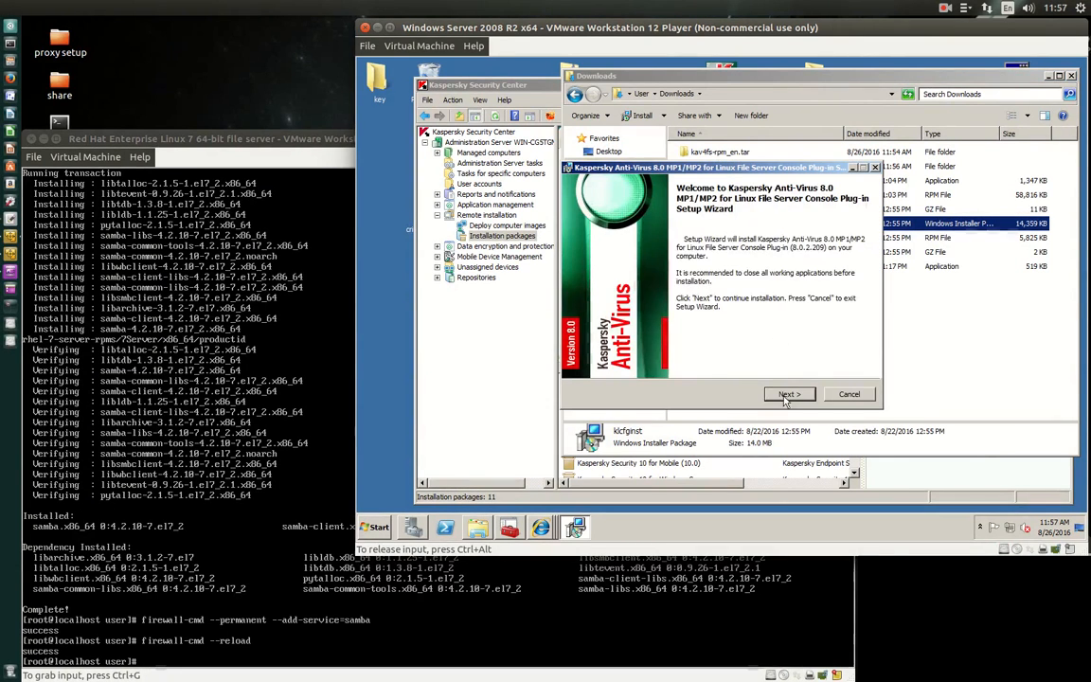
left_click(784, 399)
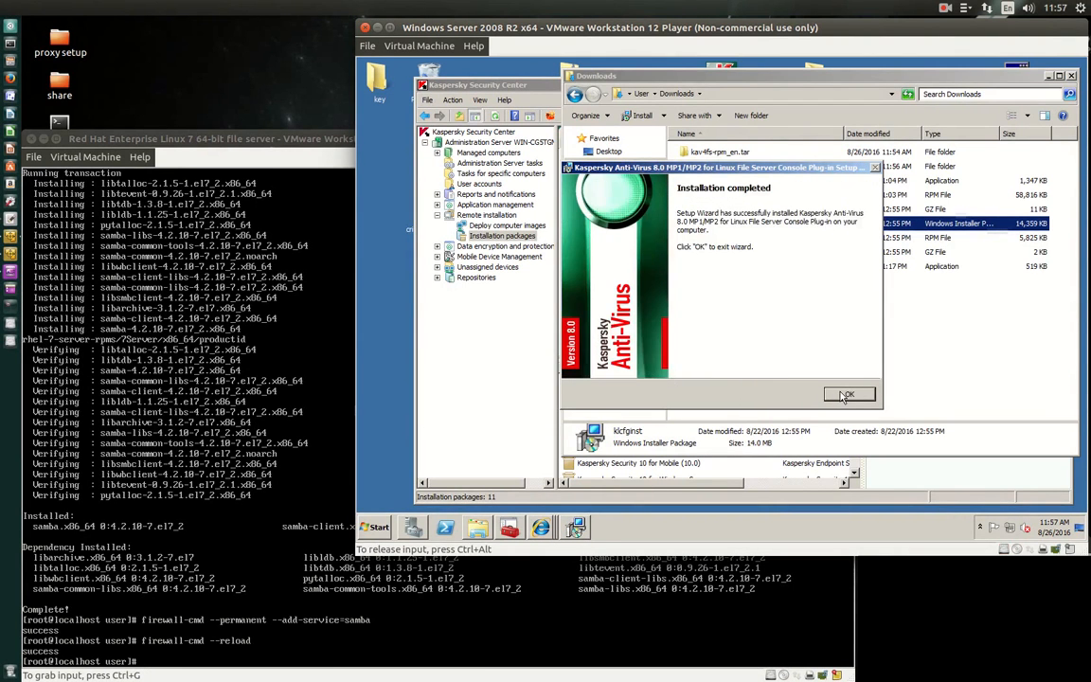
left_click(845, 396)
left_click(464, 472)
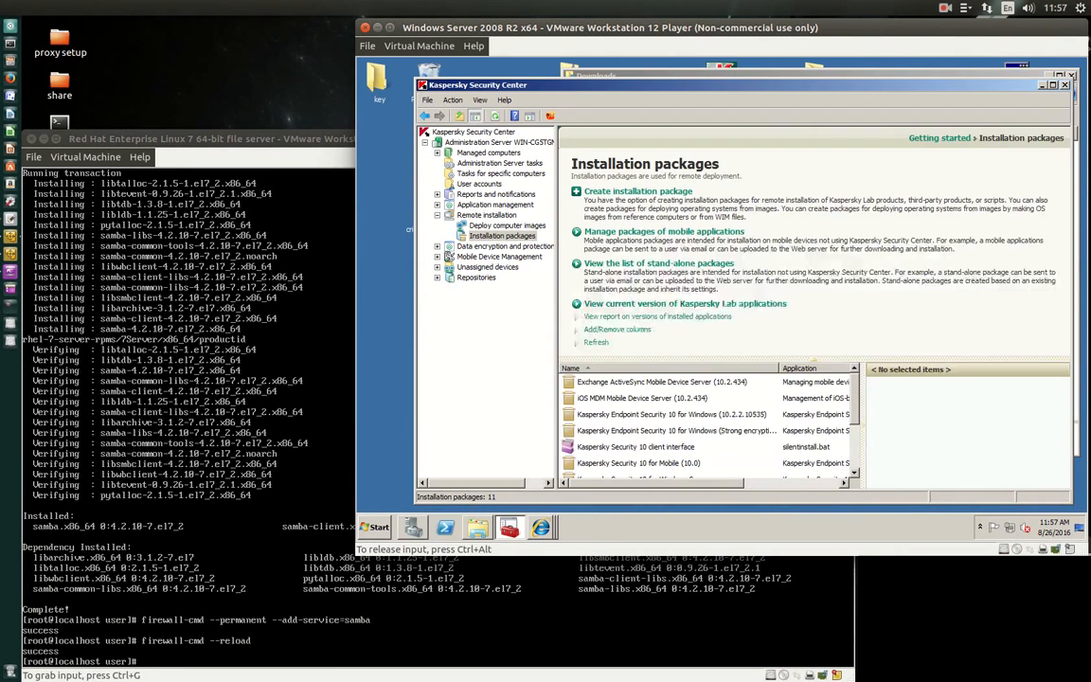
Restart Kaspersky Security Center from the Start menu, approving the UAC prompt
left_click(1065, 85)
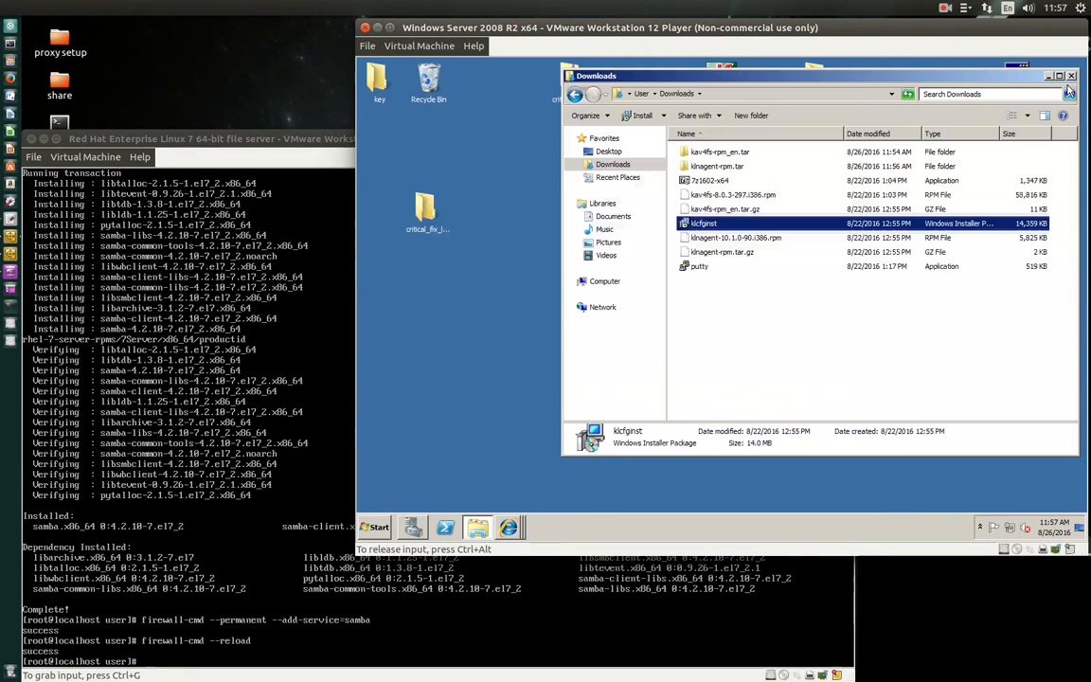
left_click(377, 527)
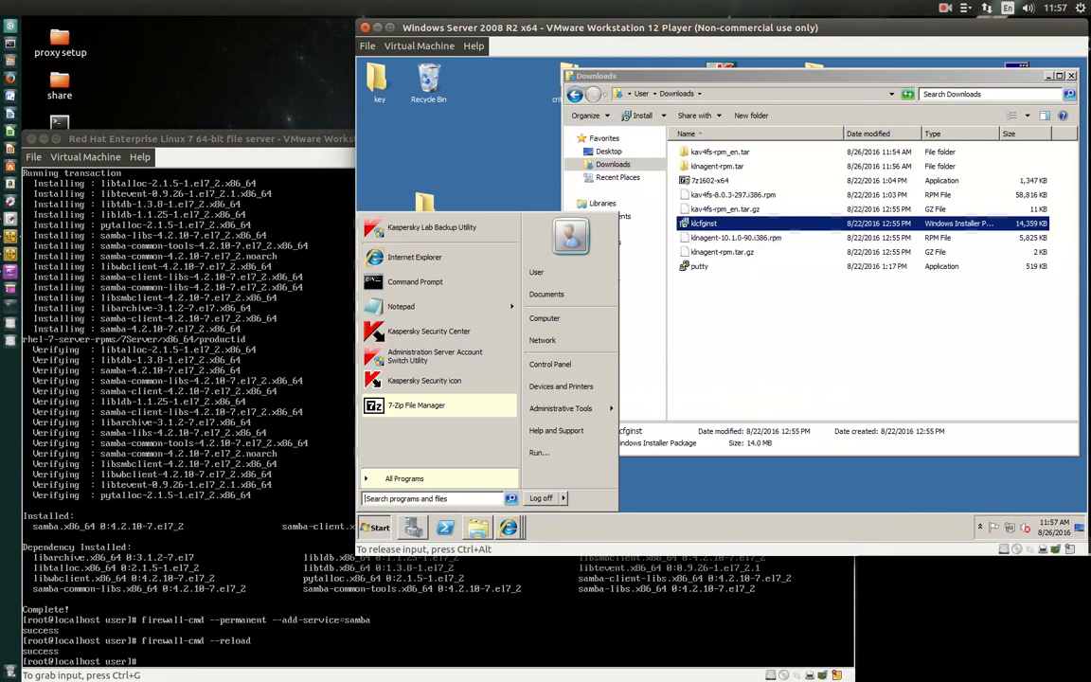
left_click(410, 332)
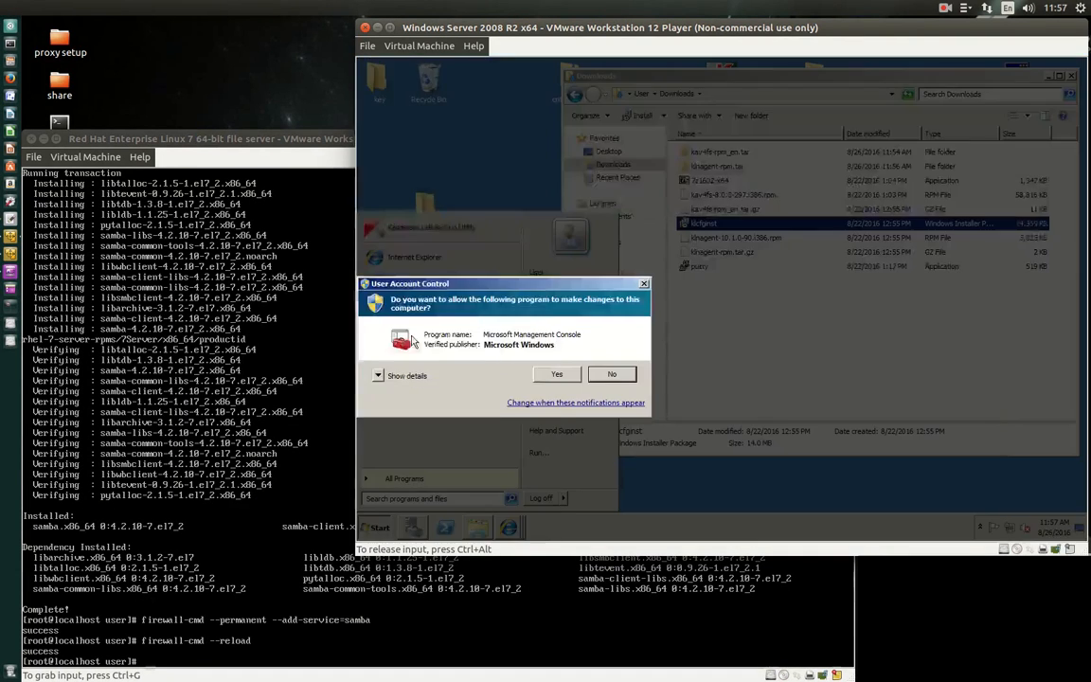
left_click(555, 374)
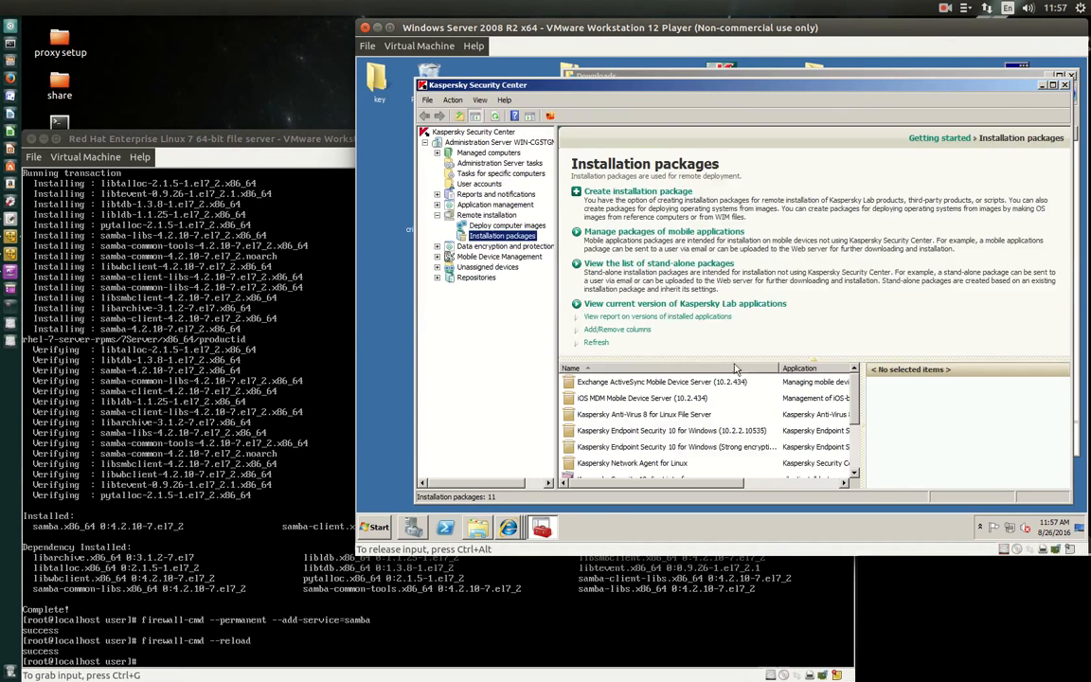
Check the Administration Server's installed plug-ins for Linux File Server 8.0.2.209
left_click(484, 143)
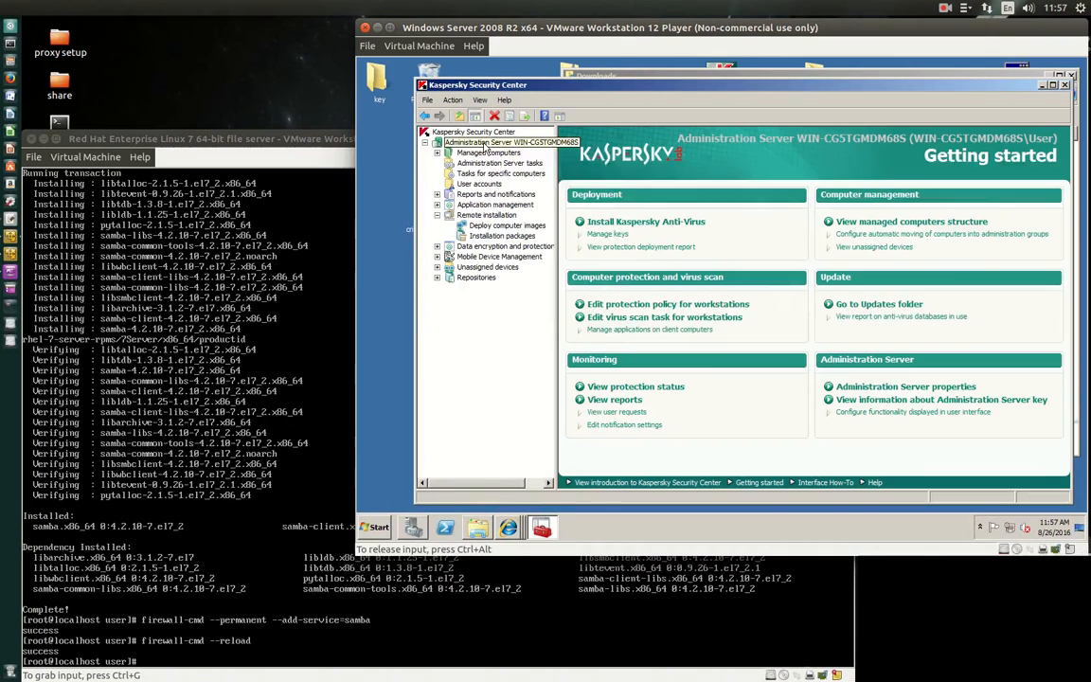
right_click(484, 143)
left_click(498, 236)
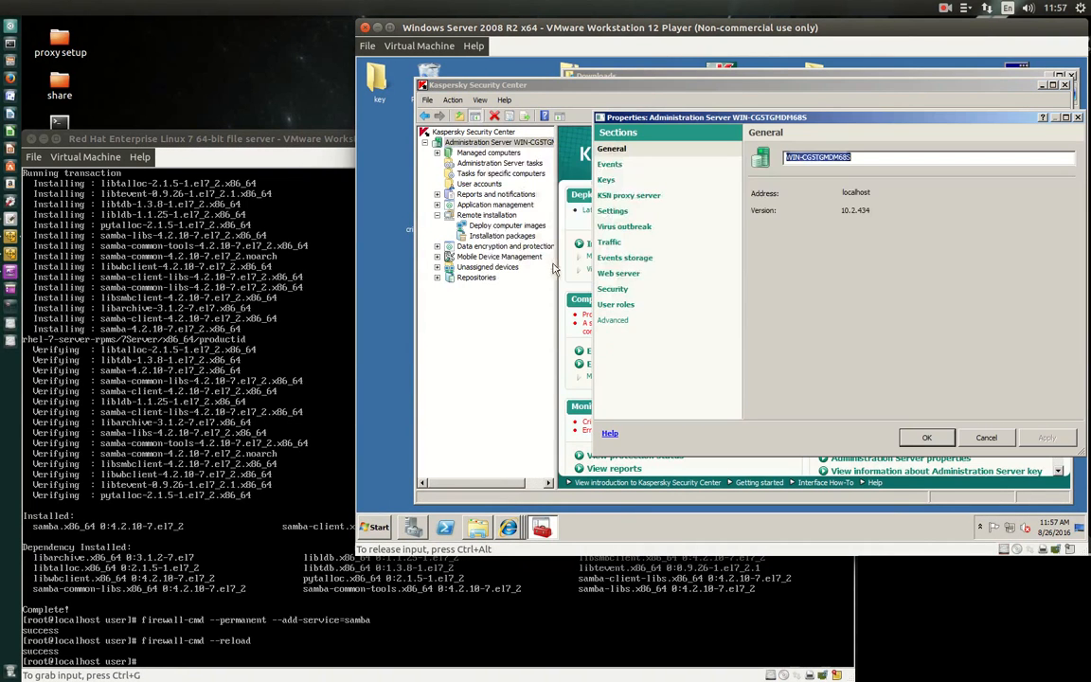
left_click(612, 320)
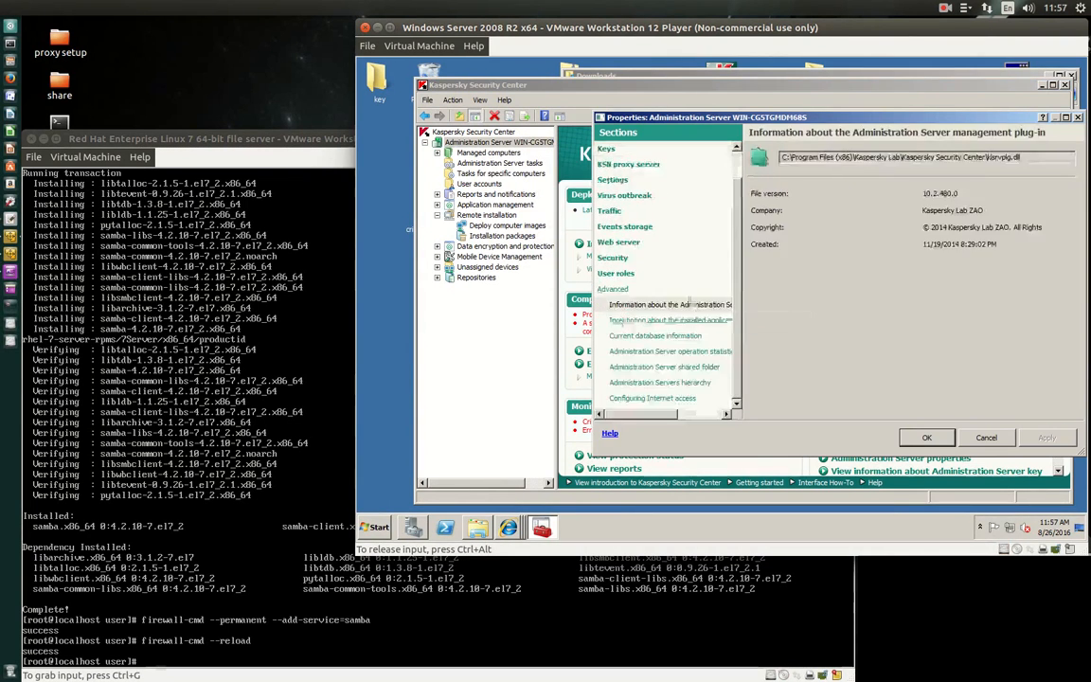
left_click(682, 321)
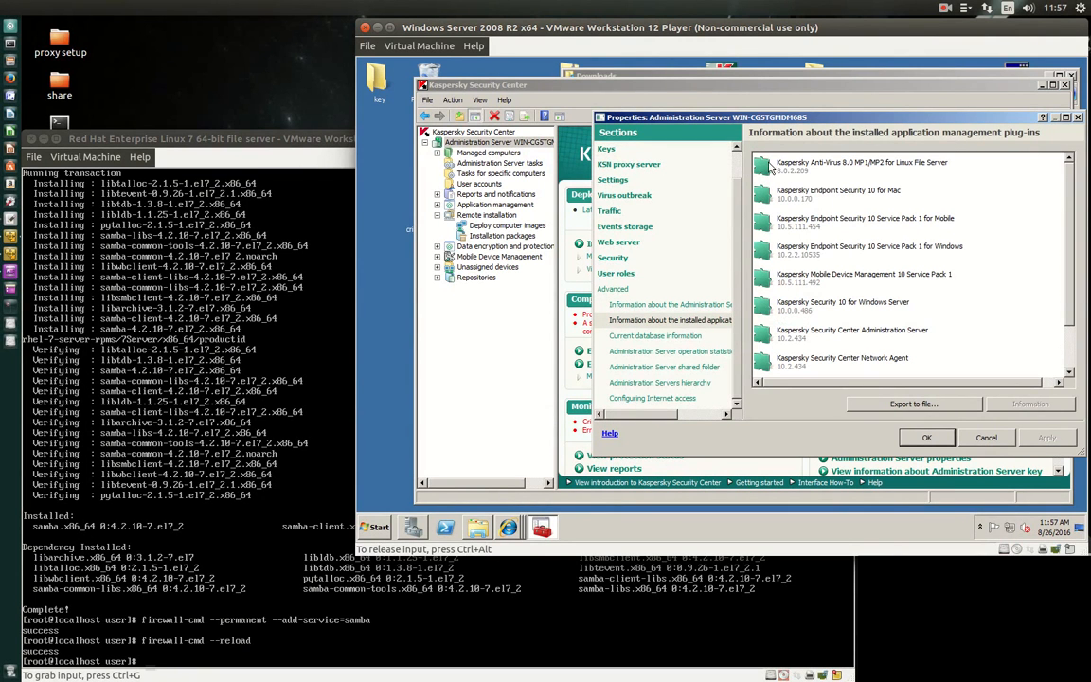
left_click(926, 440)
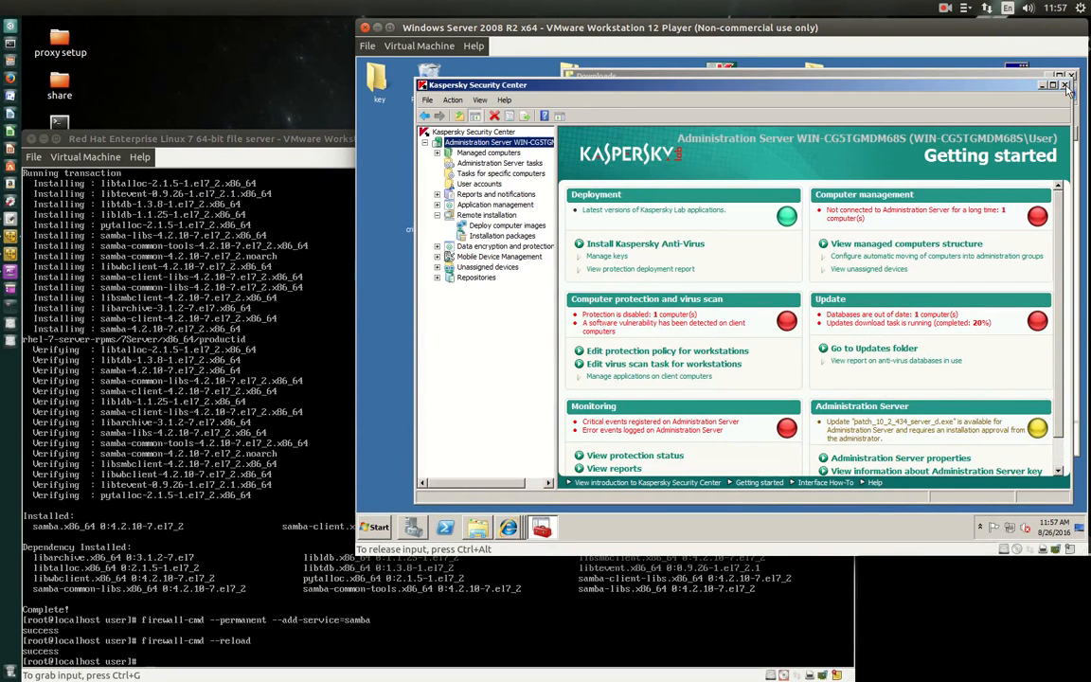
Start the Administration Server's Download updates to the repository task, then go back to Installation packages
left_click_drag(906, 86, 891, 73)
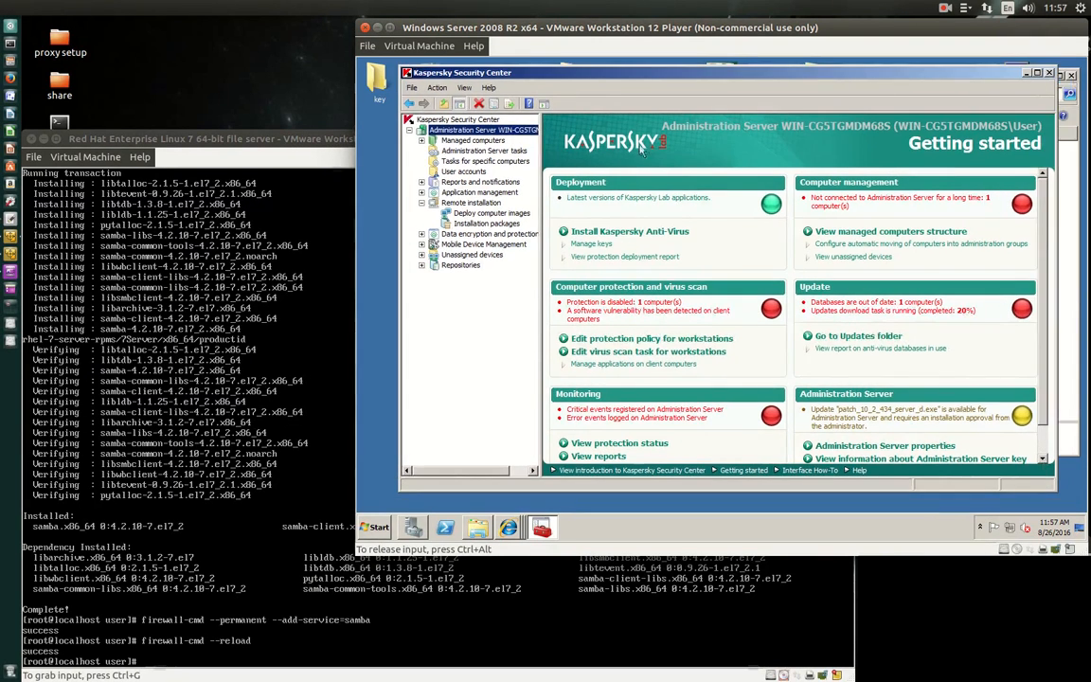
left_click(456, 162)
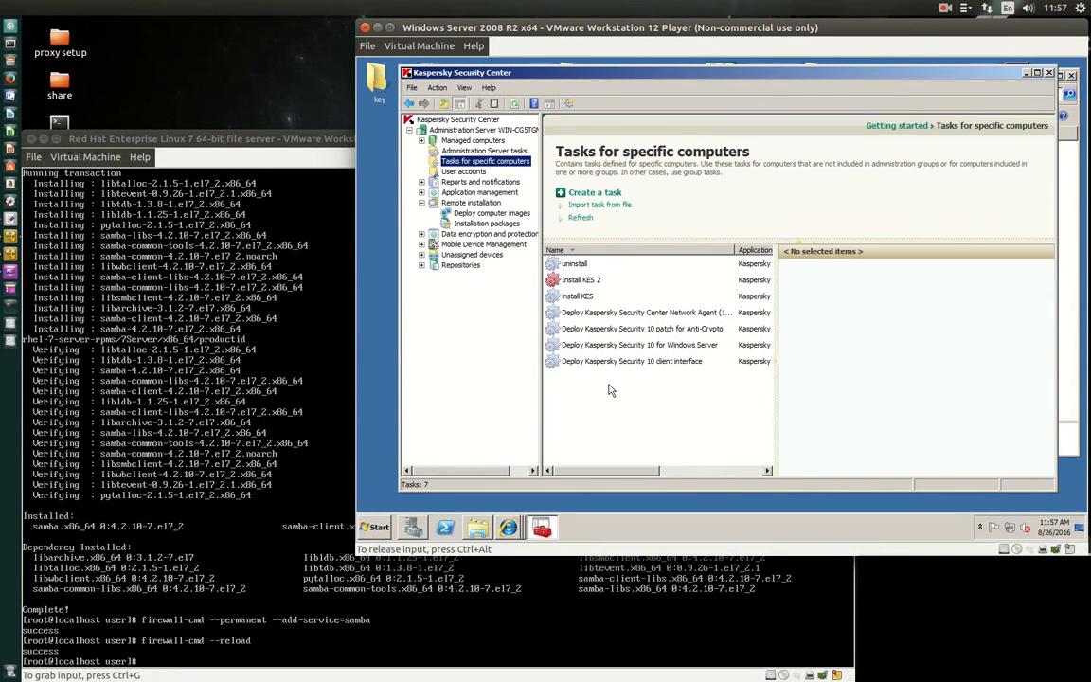
left_click(473, 150)
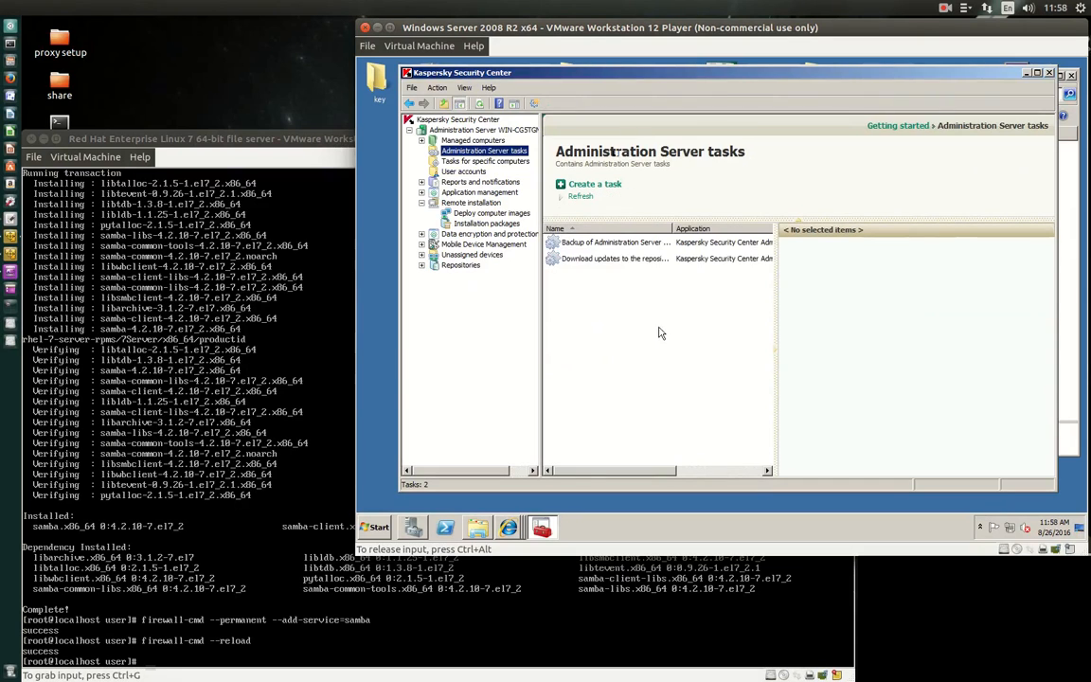
left_click(554, 258)
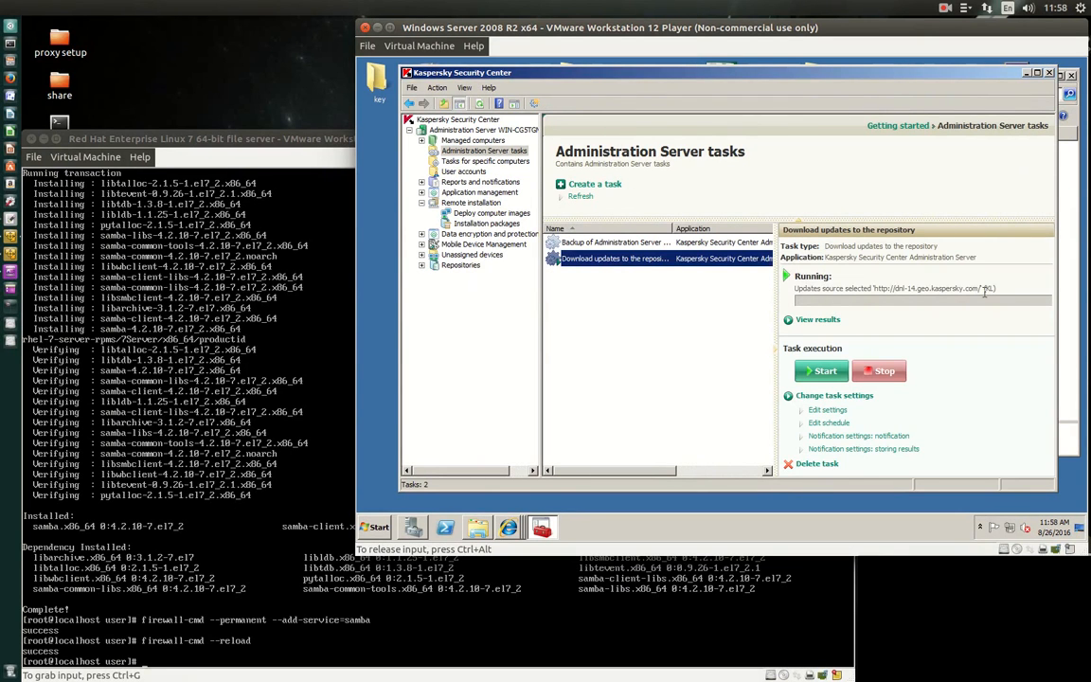
left_click(820, 370)
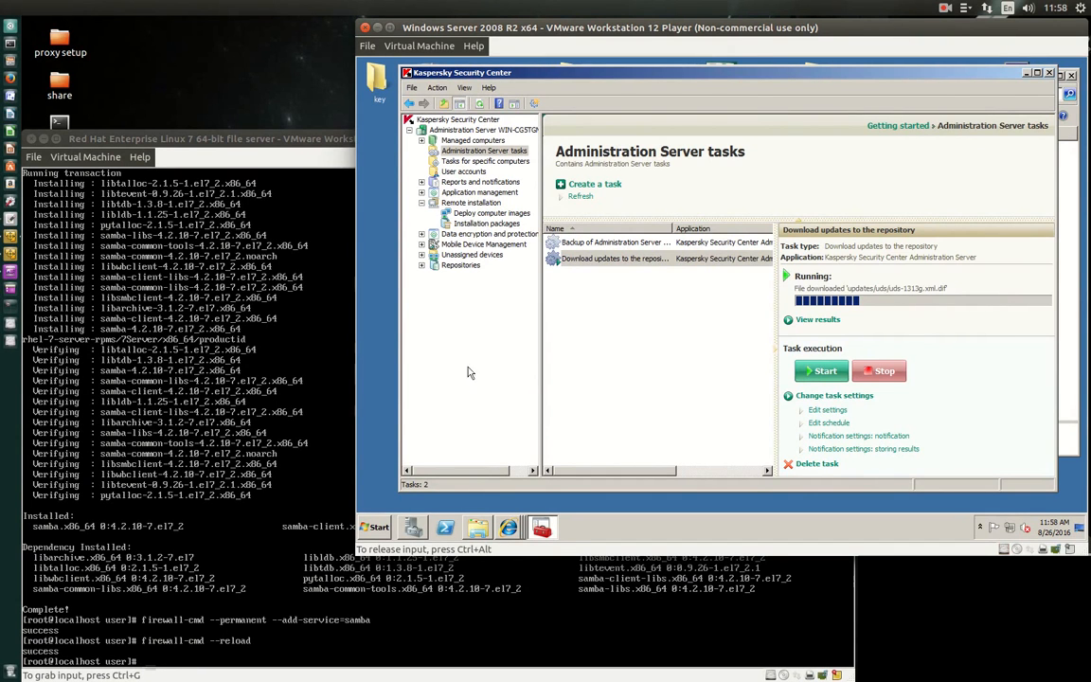
left_click(486, 223)
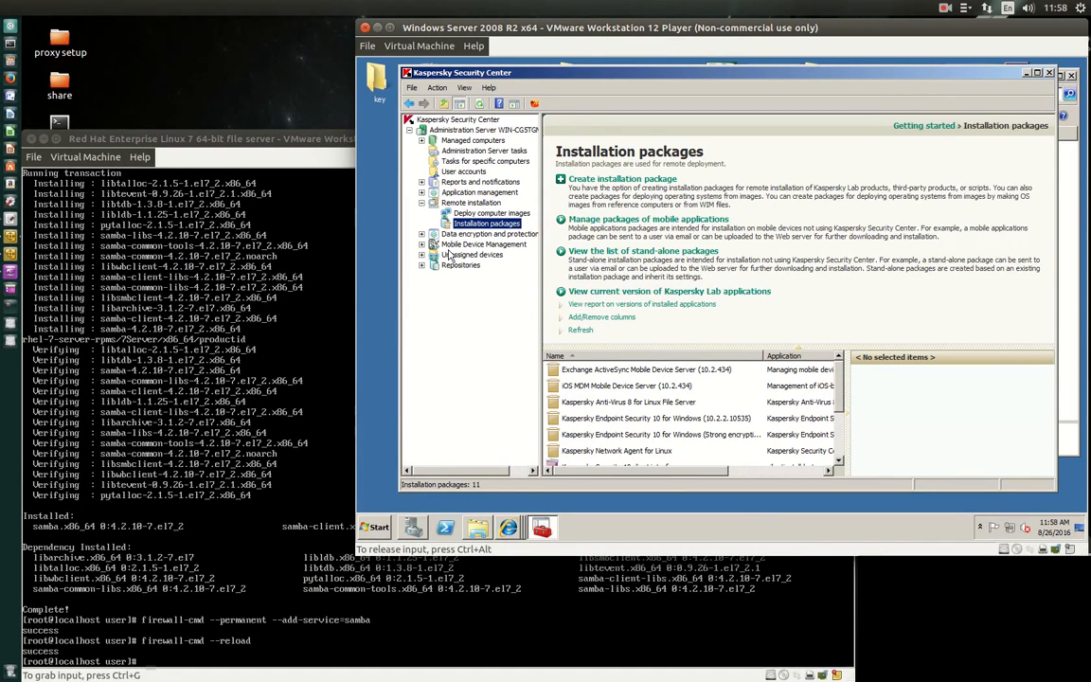
Launch putty.exe from Downloads, allowing it to run
left_click(479, 528)
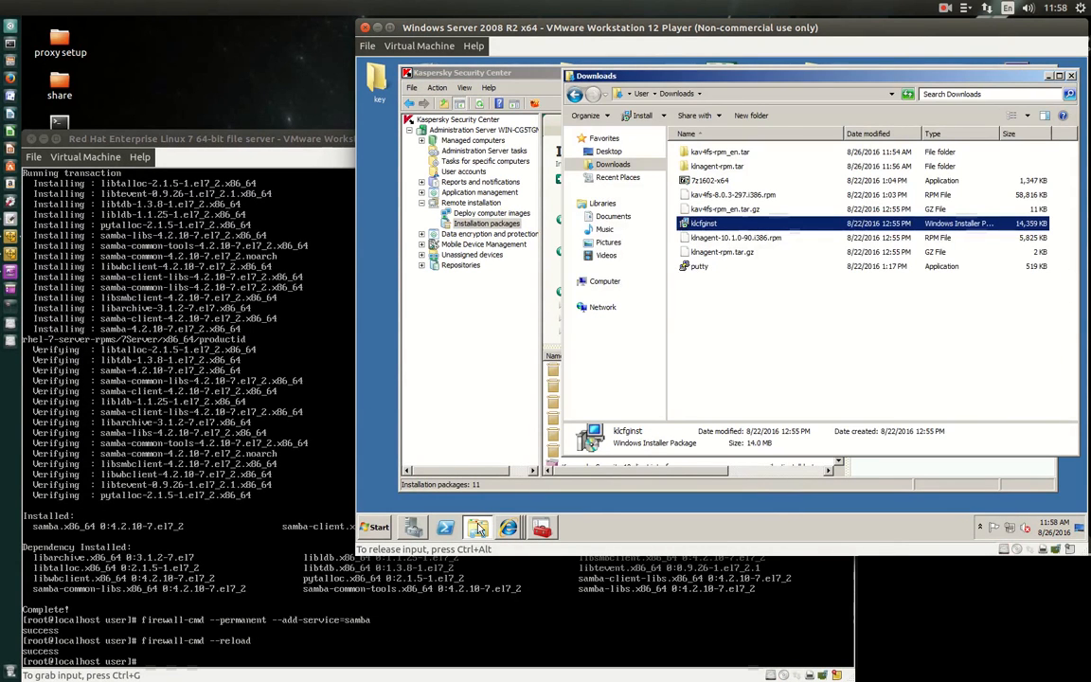
left_click(695, 268)
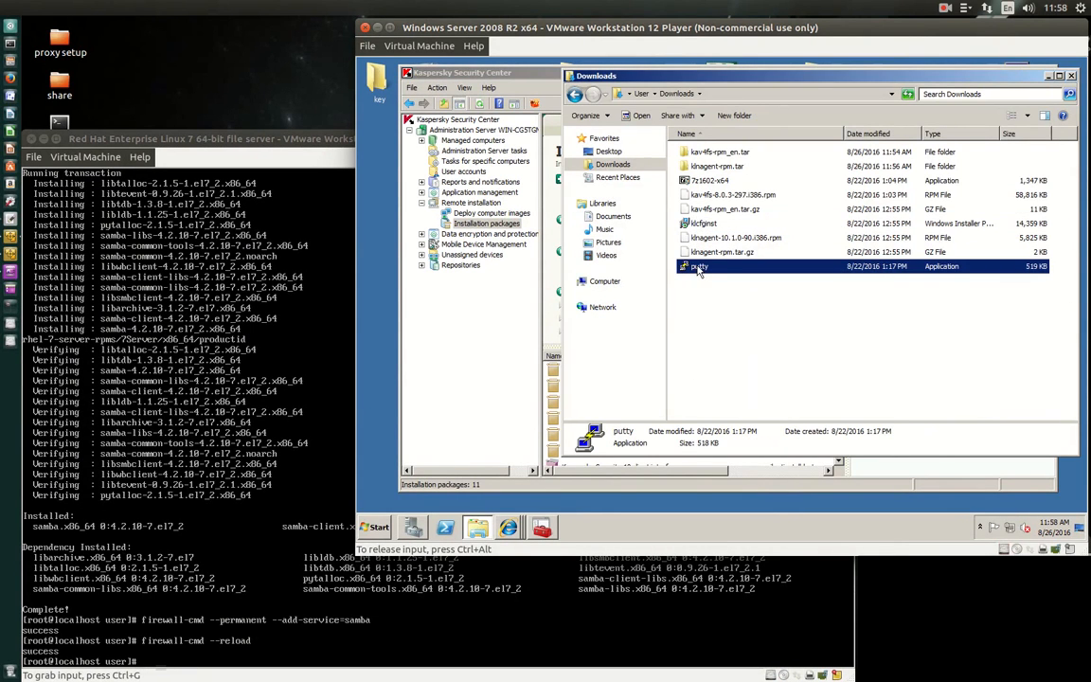
double_click(698, 270)
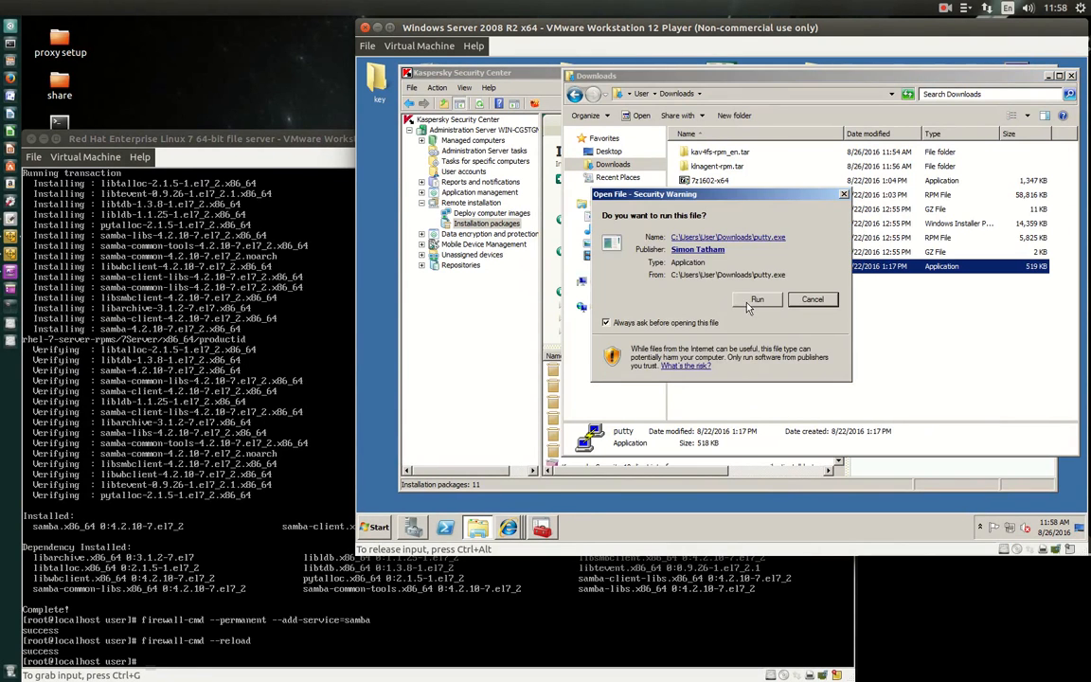
left_click(753, 307)
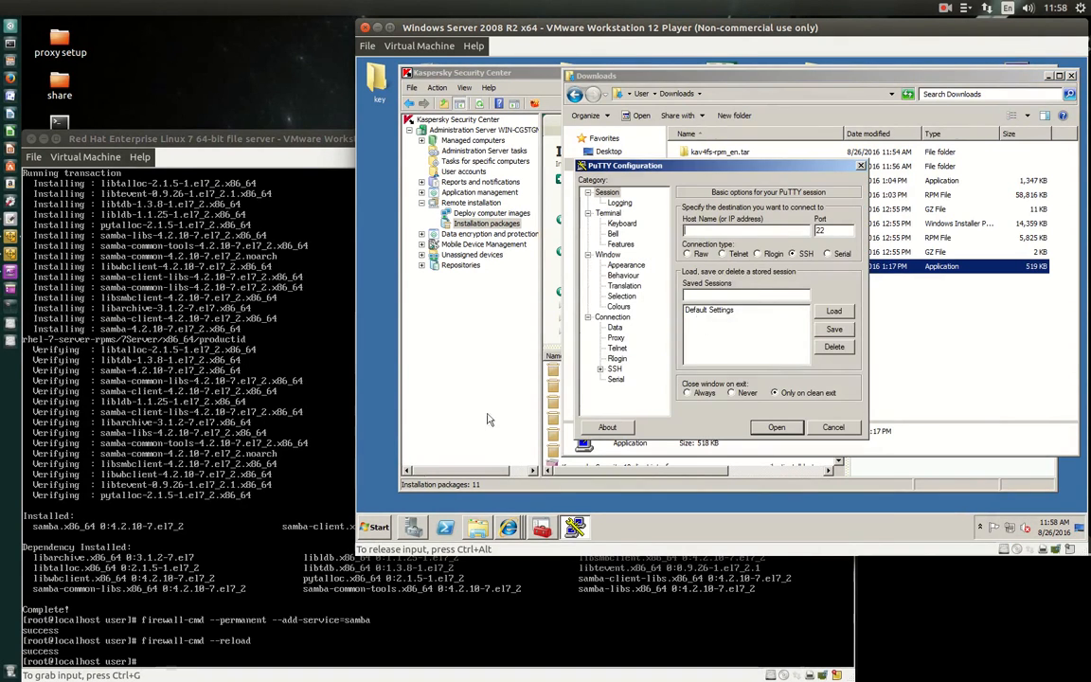
Run ifconfig on the RHEL console and enter its address 172.16.80.146 as PuTTY's host
left_click(148, 615)
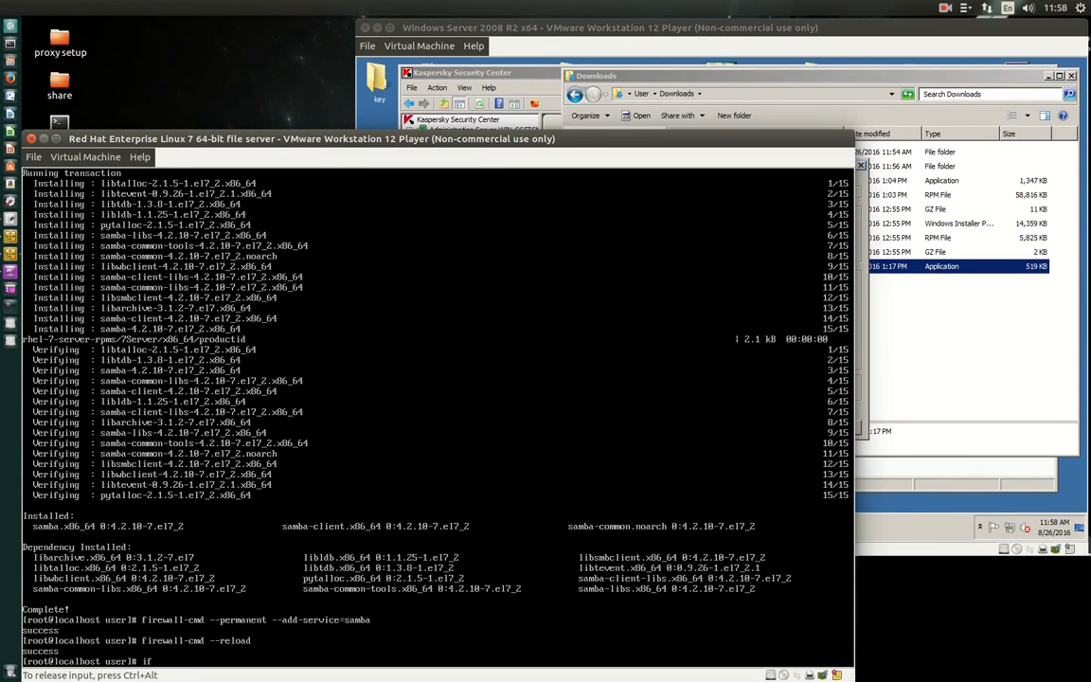
type("ifconfig")
key("Return")
key("ctrl+alt")
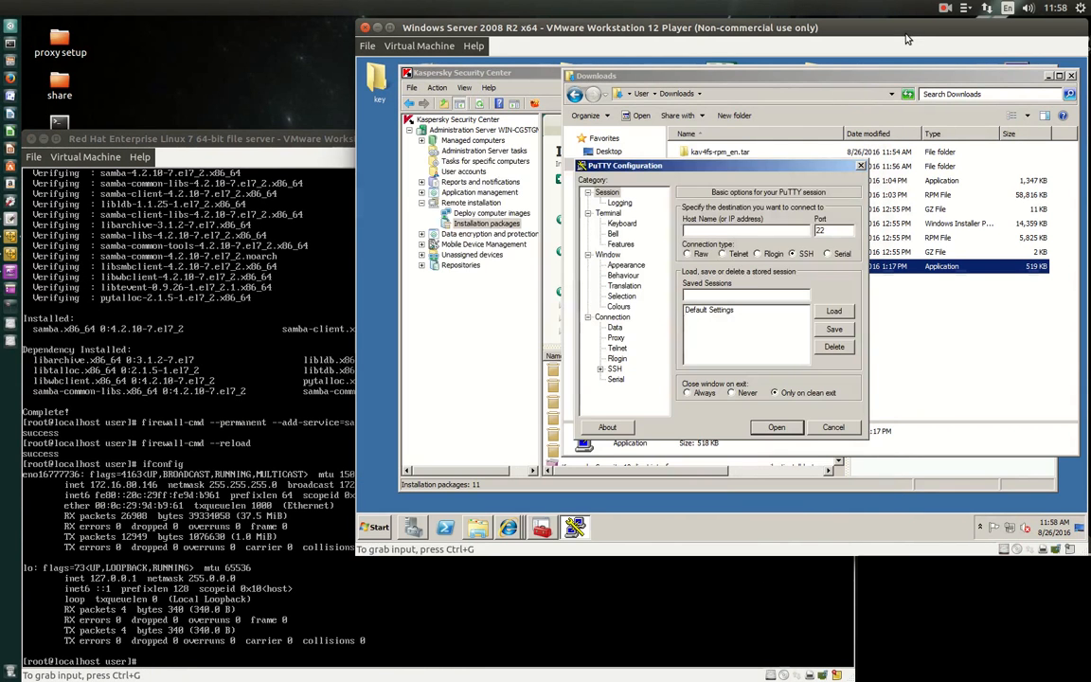
left_click(817, 33)
left_click(724, 230)
type("172.16.80")
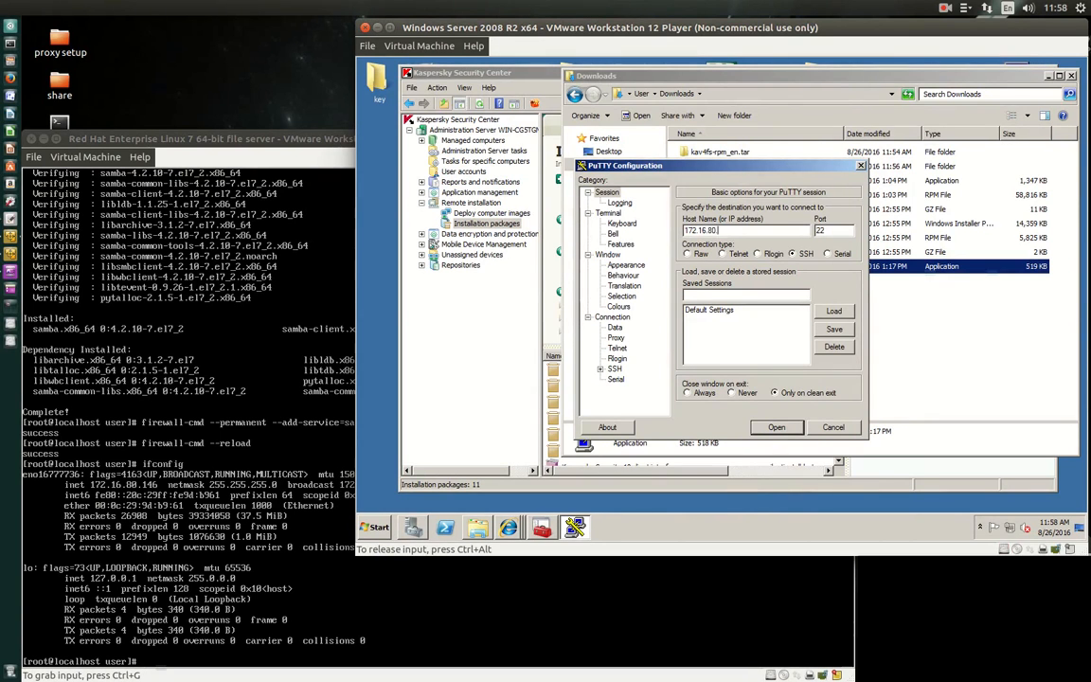
type(".146")
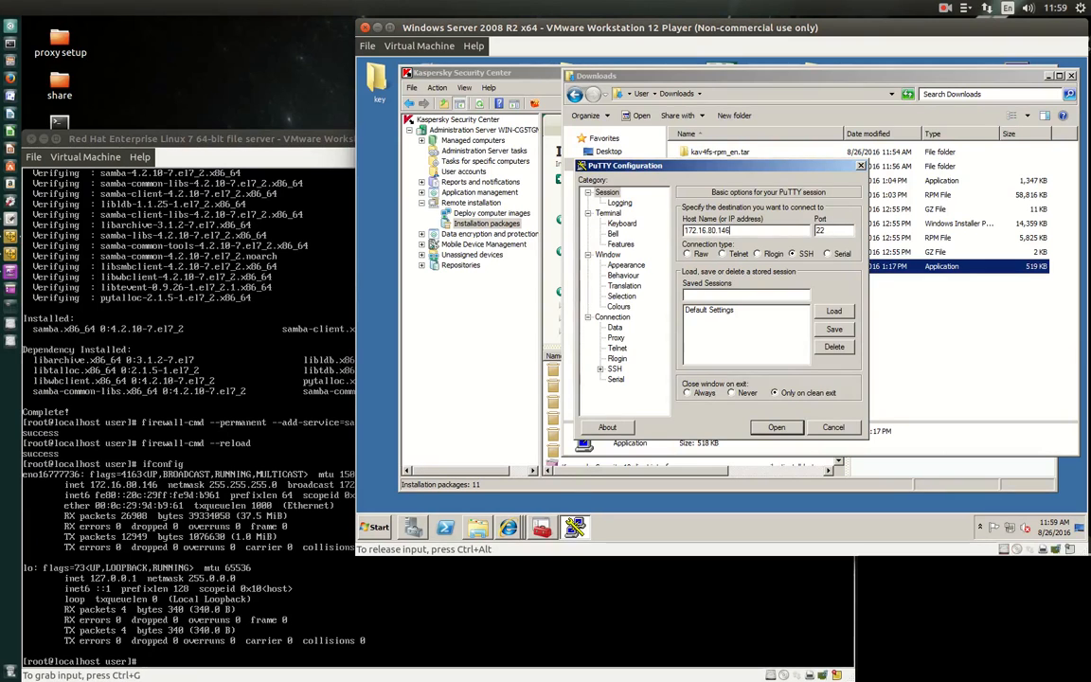
Open the SSH session to 172.16.80.146, log in, and try installing perl(Data::Dumper)
left_click(776, 426)
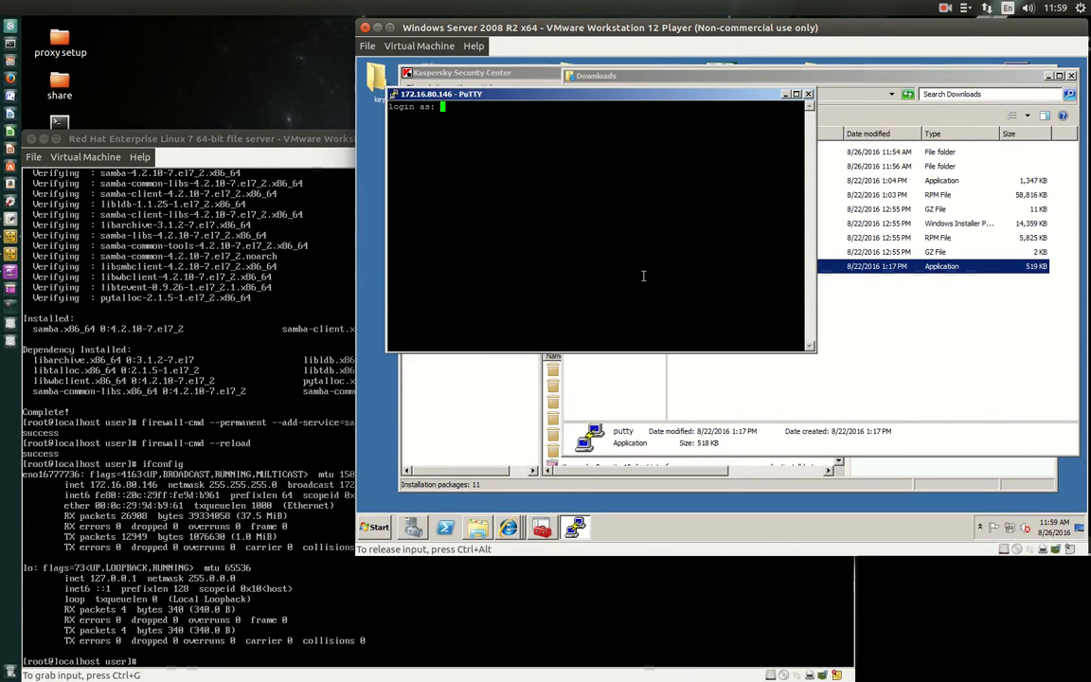
type("user")
key("Return")
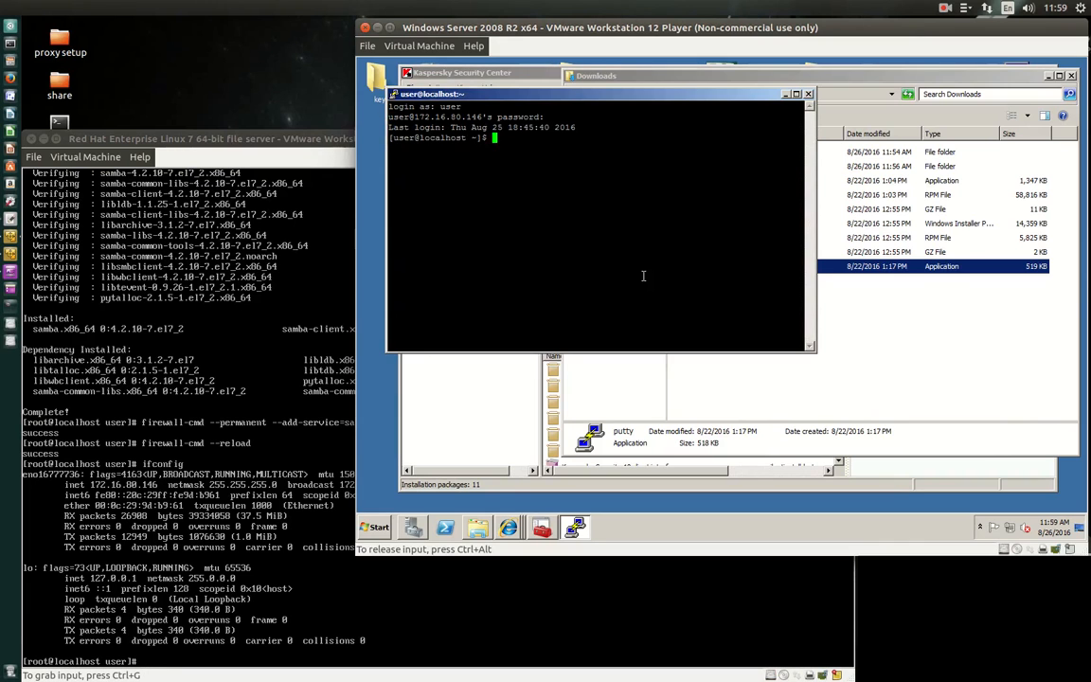
left_click(945, 7)
left_click(708, 189)
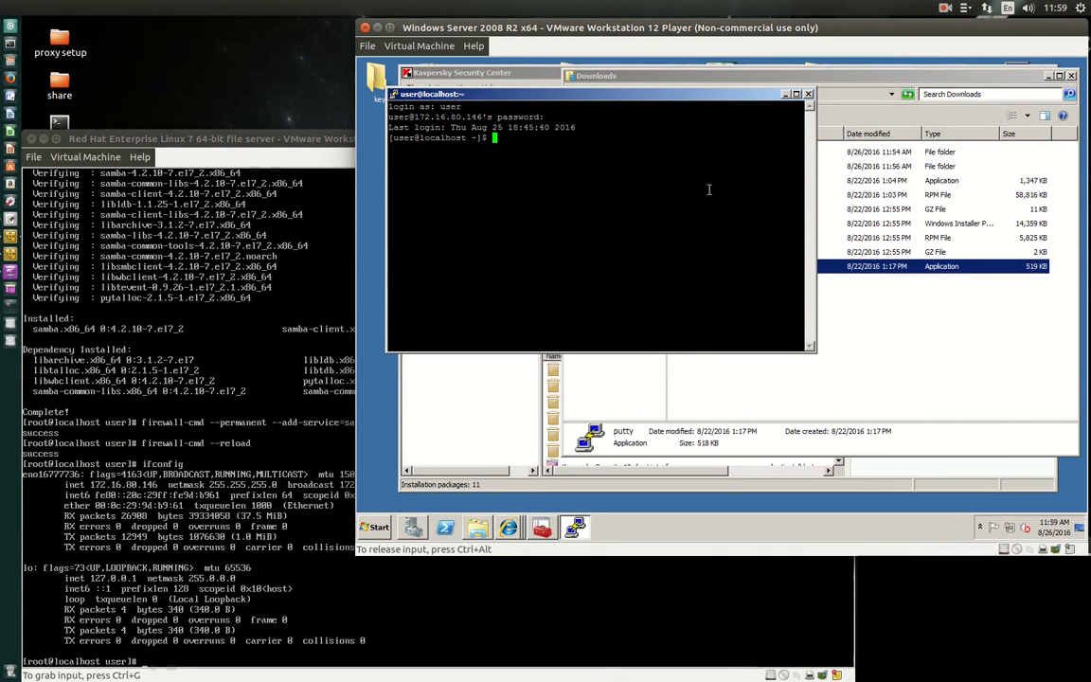
type("yu")
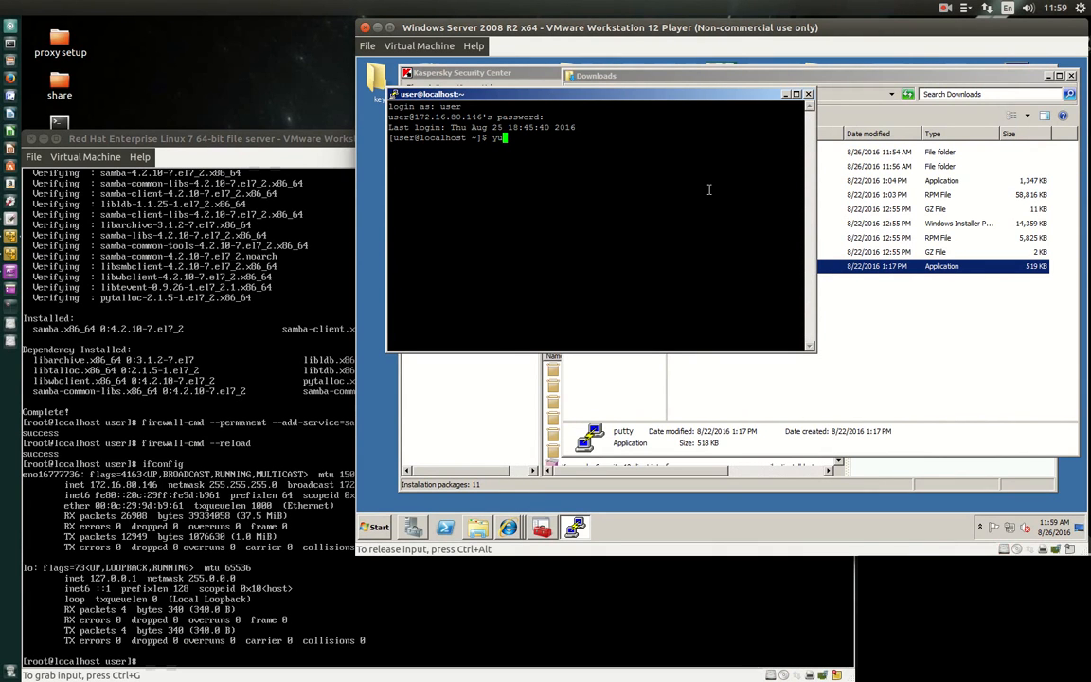
type("m install -y 'perl(")
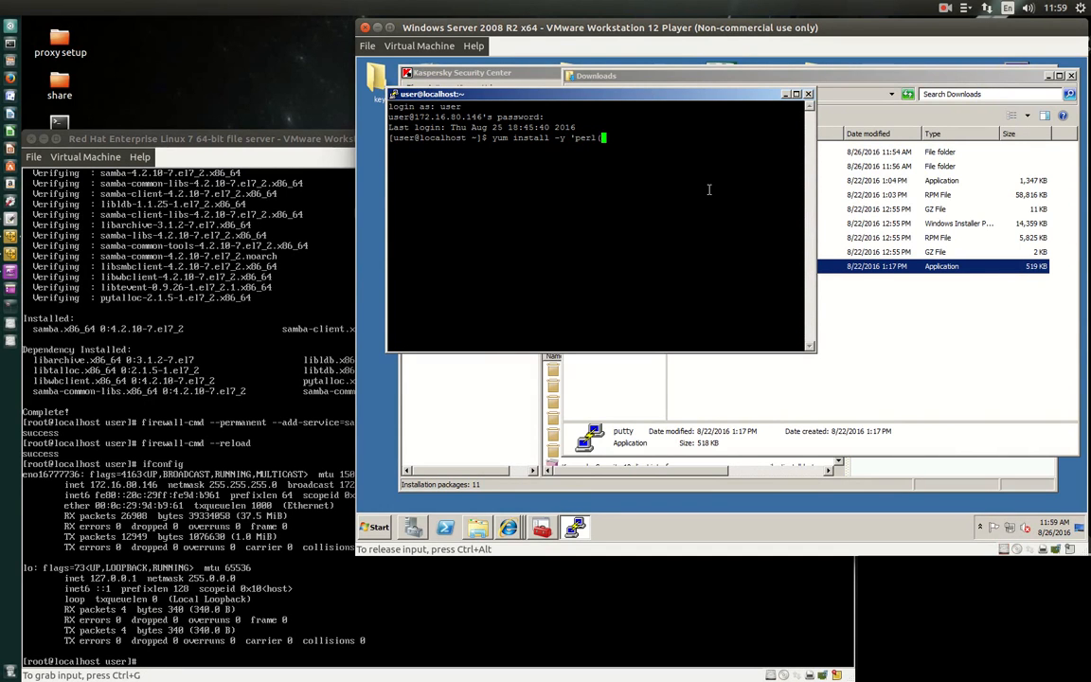
type("Data::Dumper")
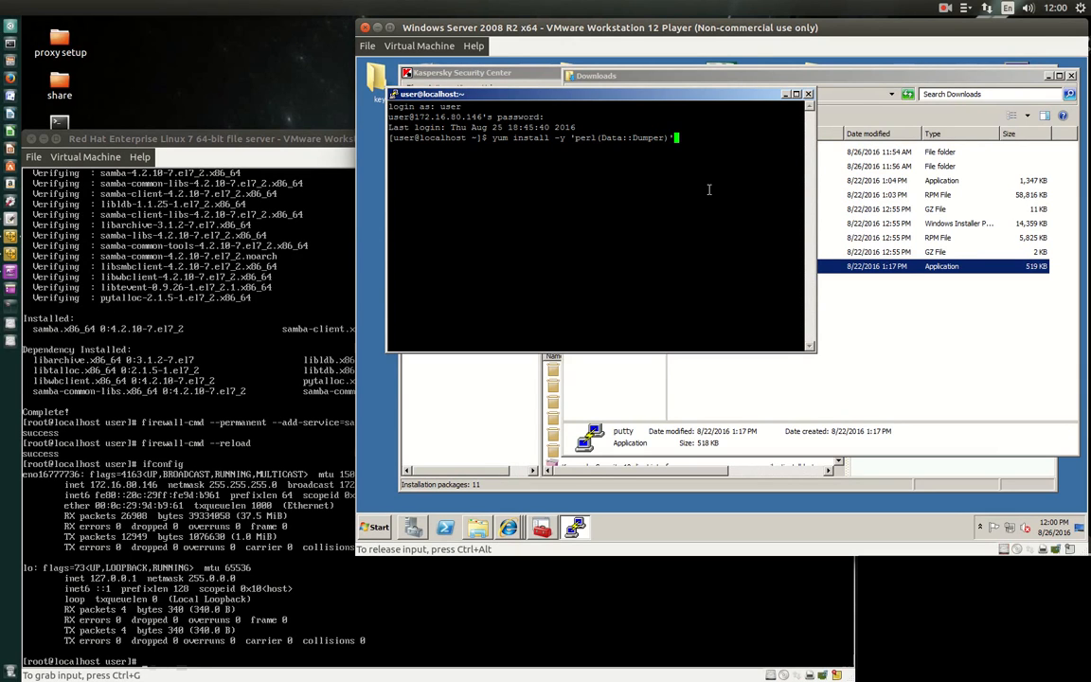
type(")'")
key("Return")
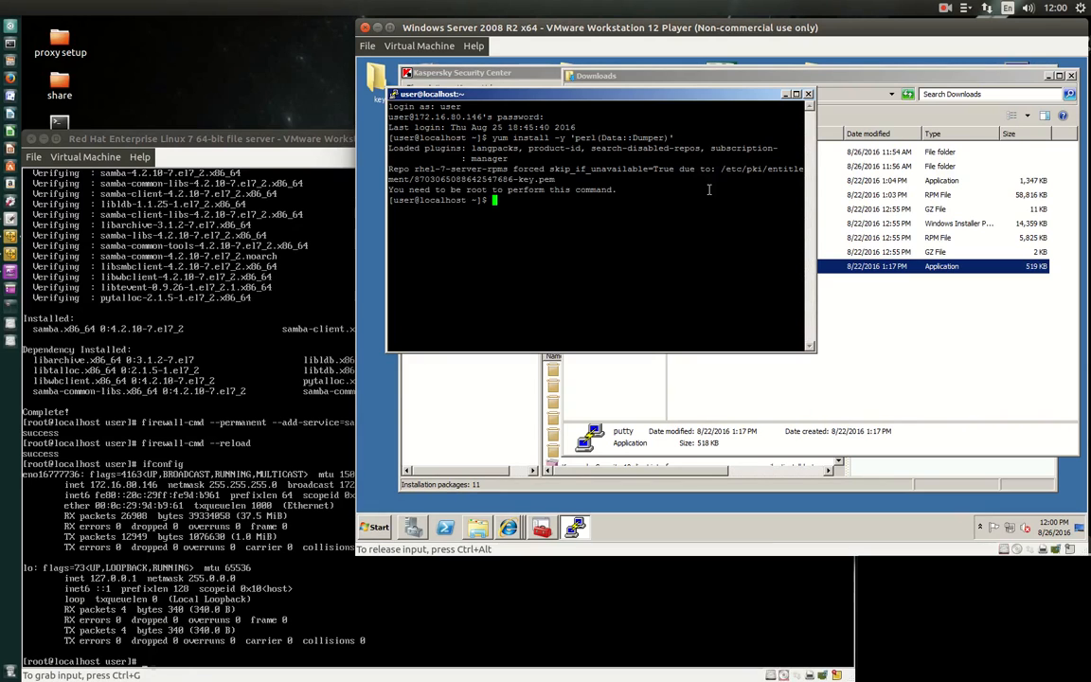
Switch to root with su, then yum-install perl(Data::Dumper) and perl-Digest-MD5
type("su")
key("Return")
key("Return")
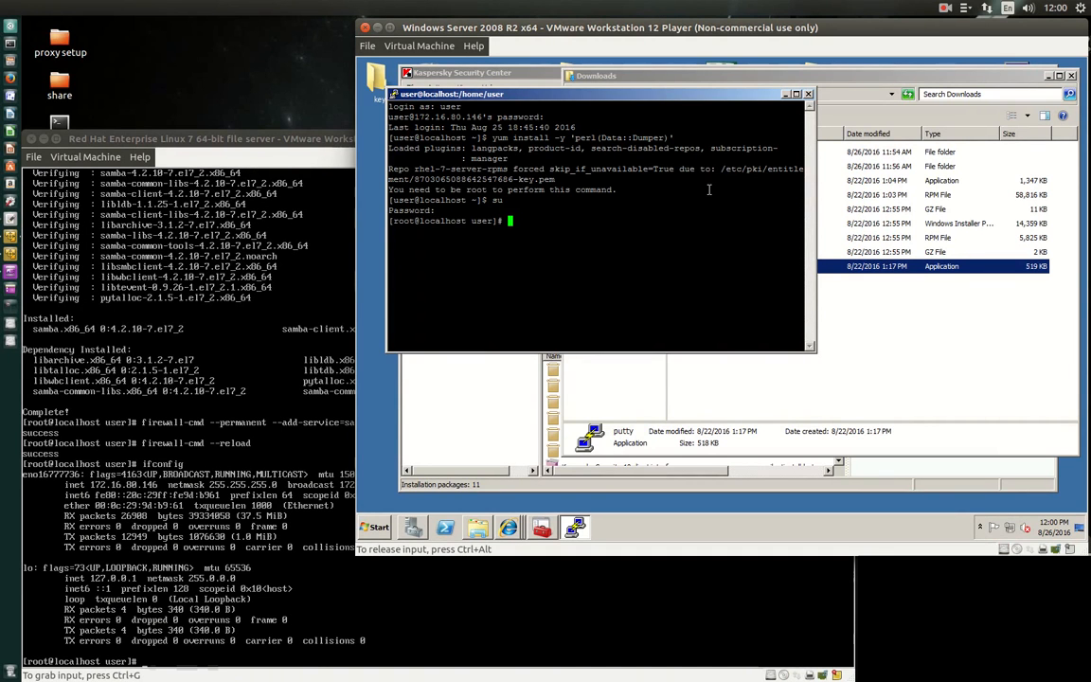
type("yum install -y ")
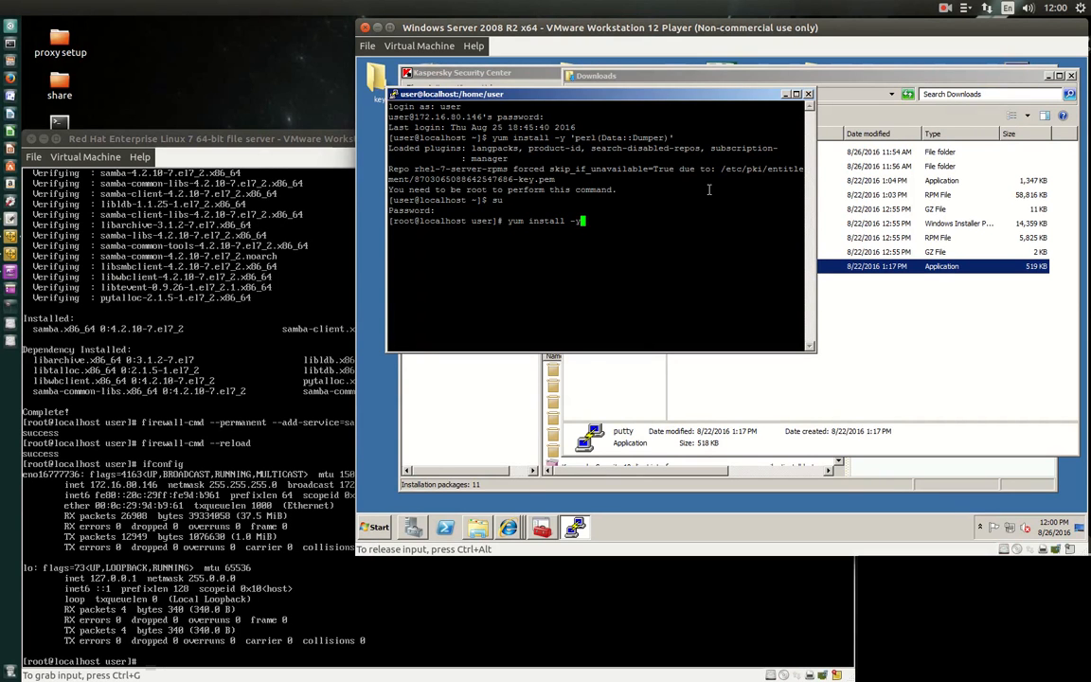
type("'perl(Data:")
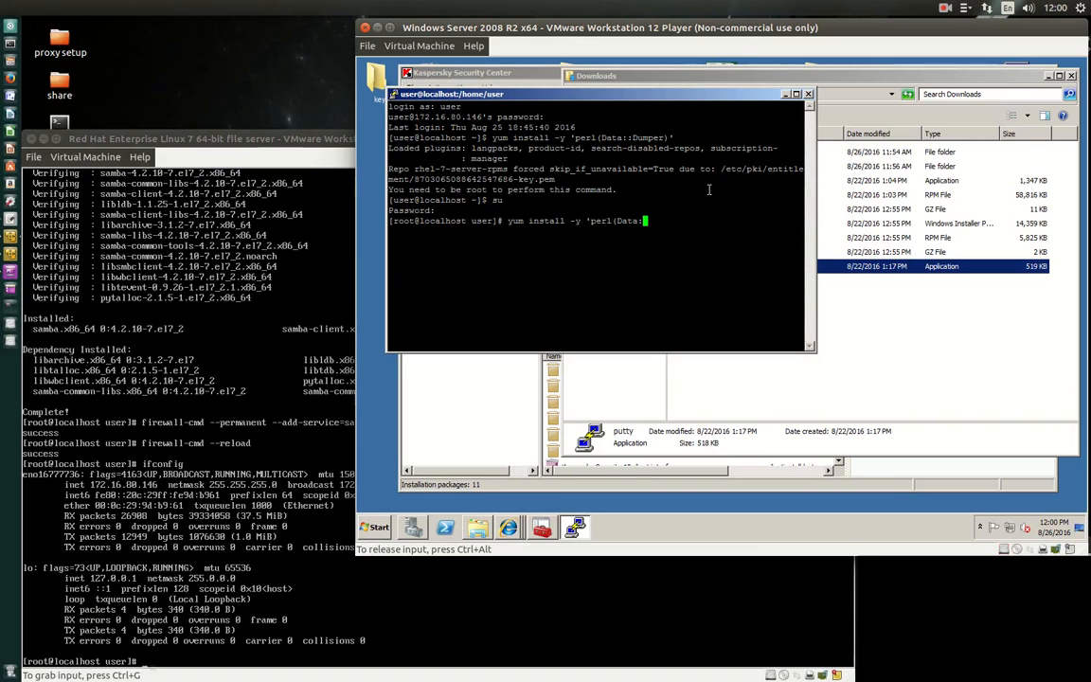
type(":Dumper)'")
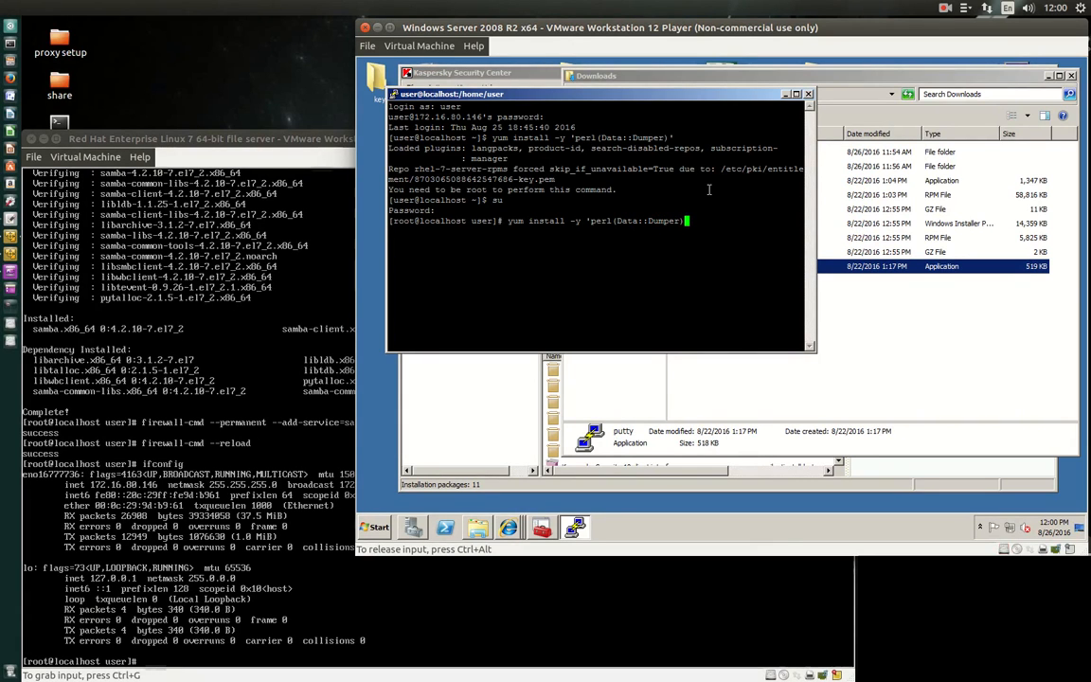
key("Return")
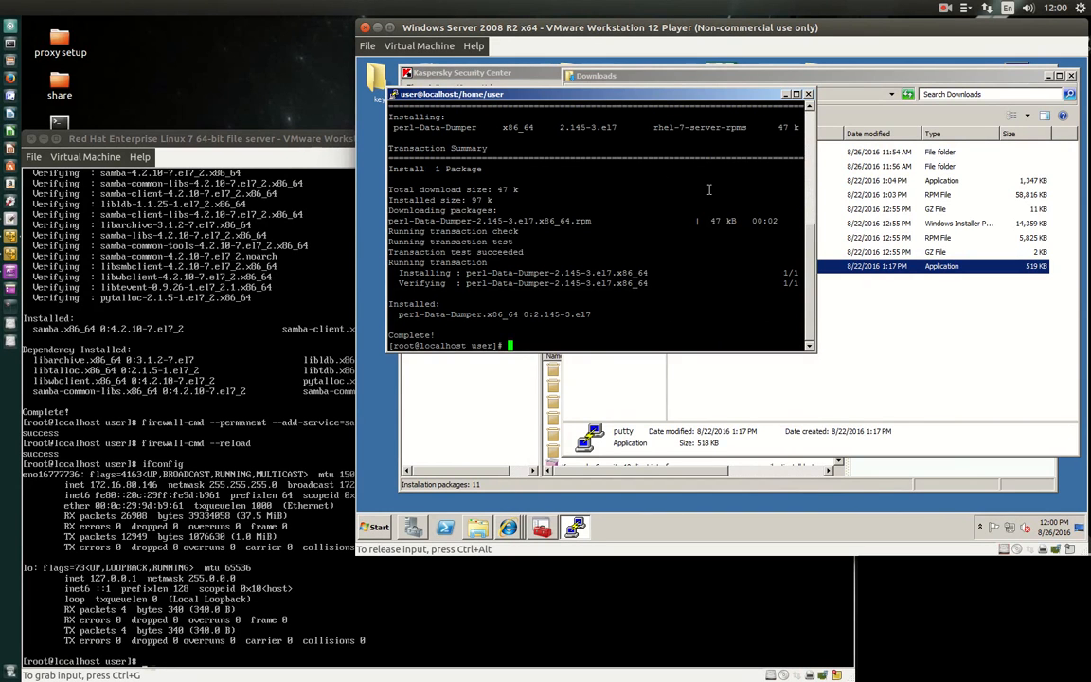
type("yum install -y perl")
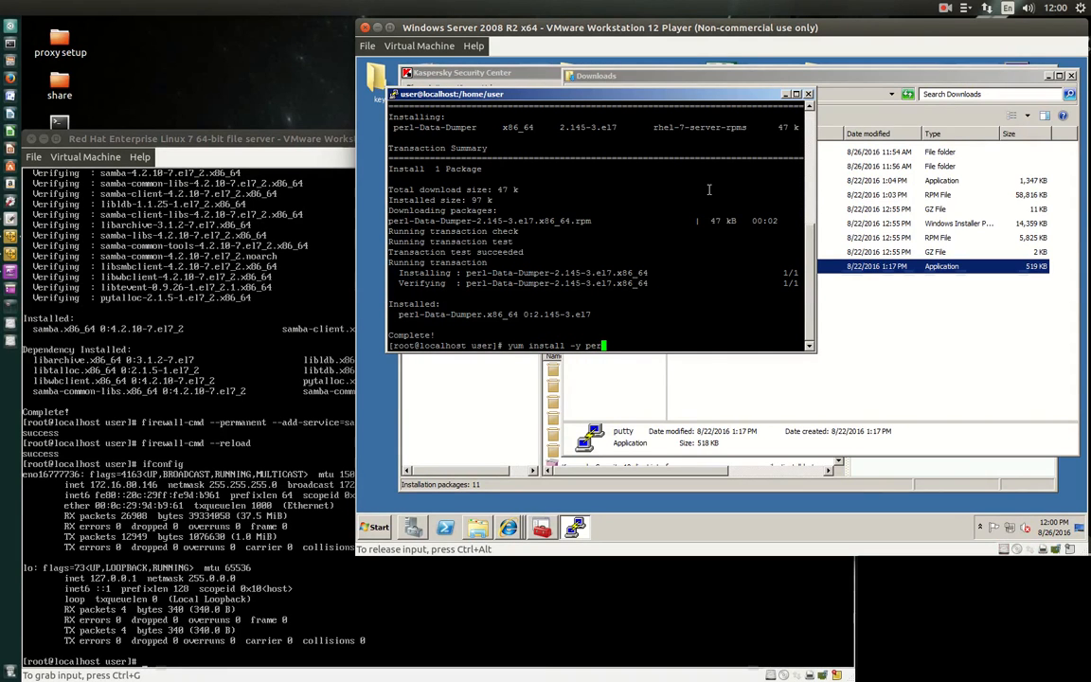
type("-D")
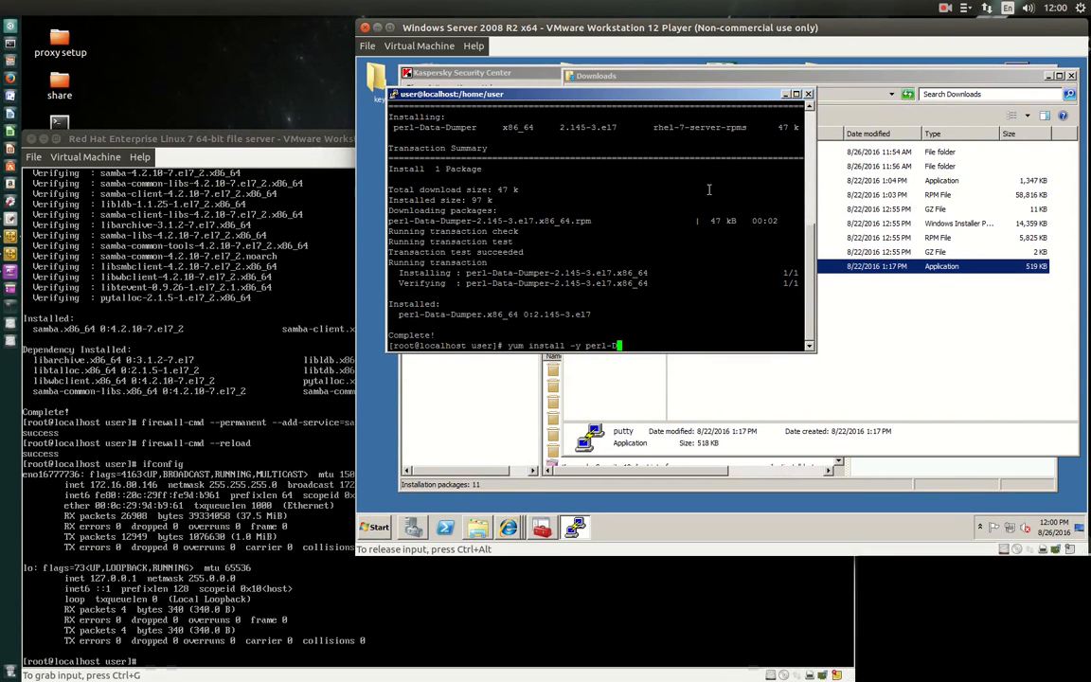
type("igest-MD5")
key("Return")
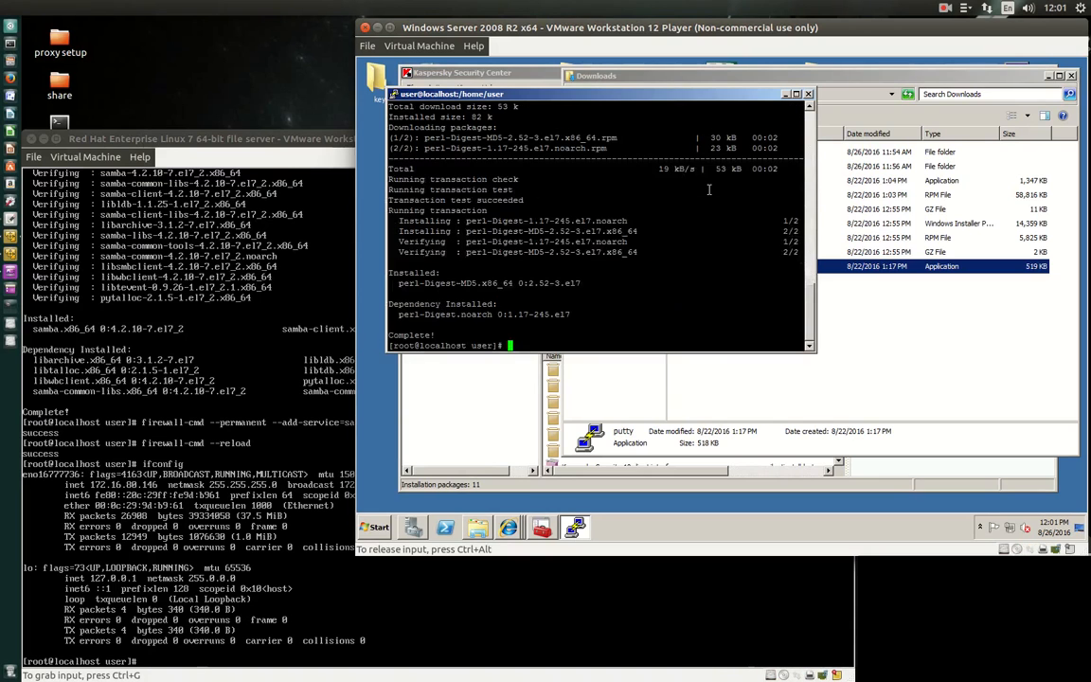
type("yum insta")
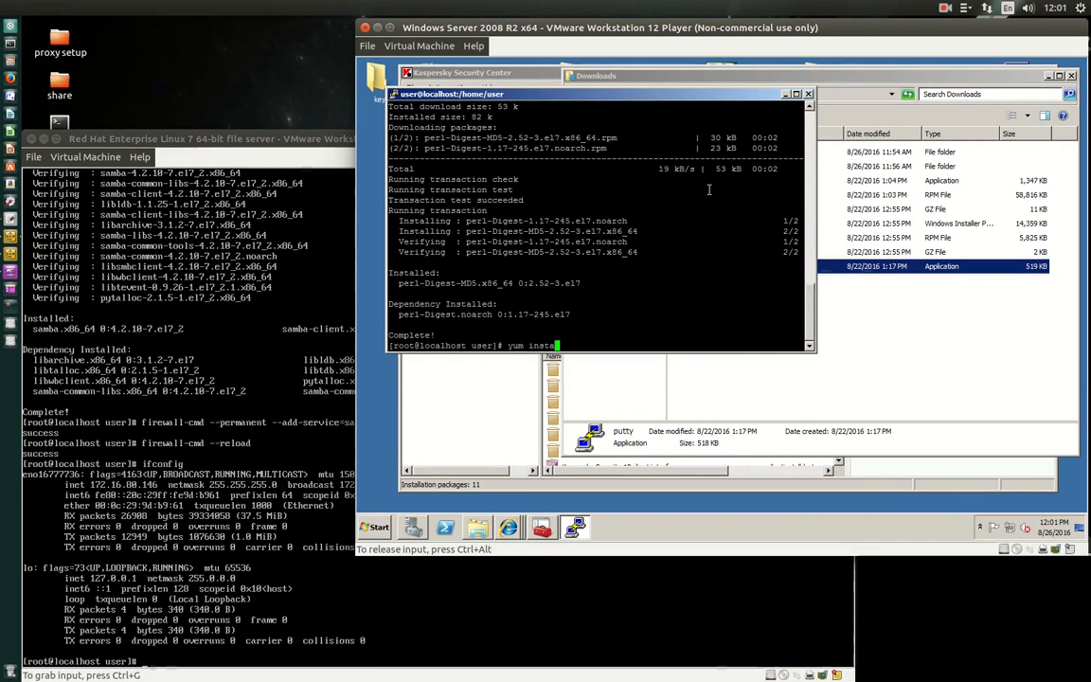
type("ll -y glibc")
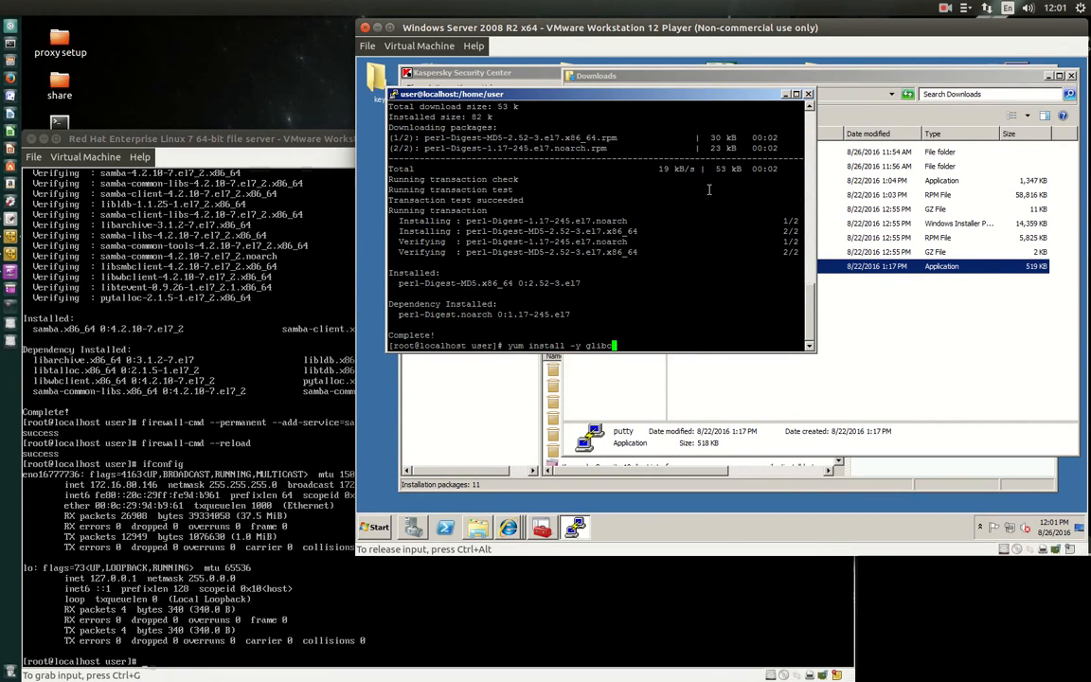
Run the yum glibc update and let it complete
key("Return")
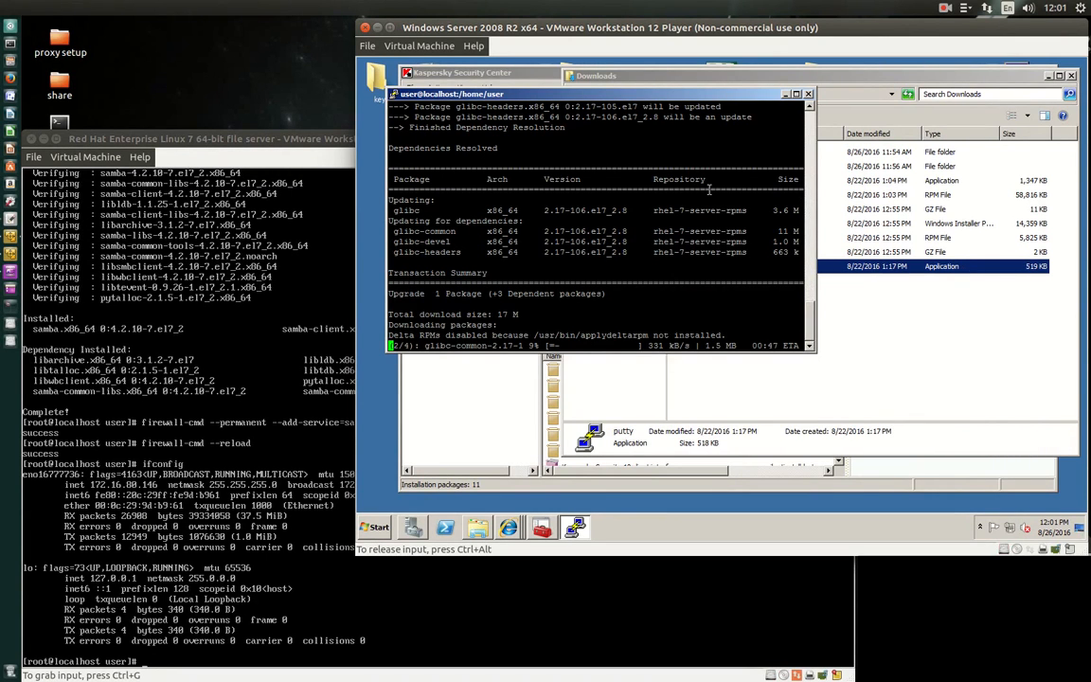
left_click(945, 7)
left_click(958, 39)
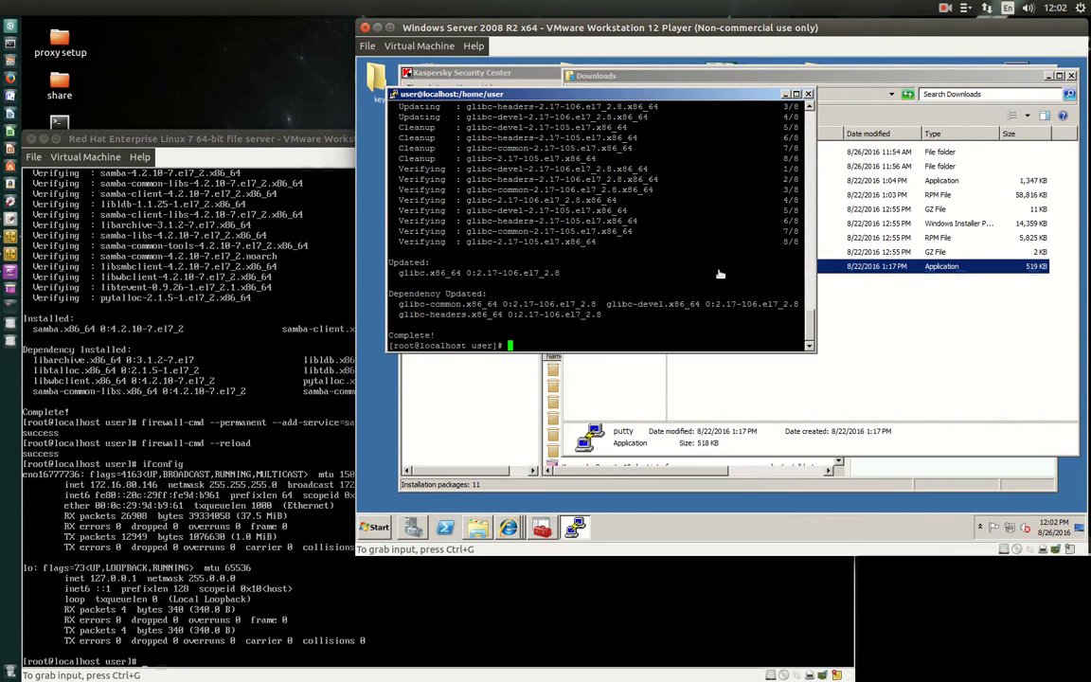
left_click(715, 240)
Install the 32-bit glibc.i686 package with yum install -y glibc.i686
type("yu")
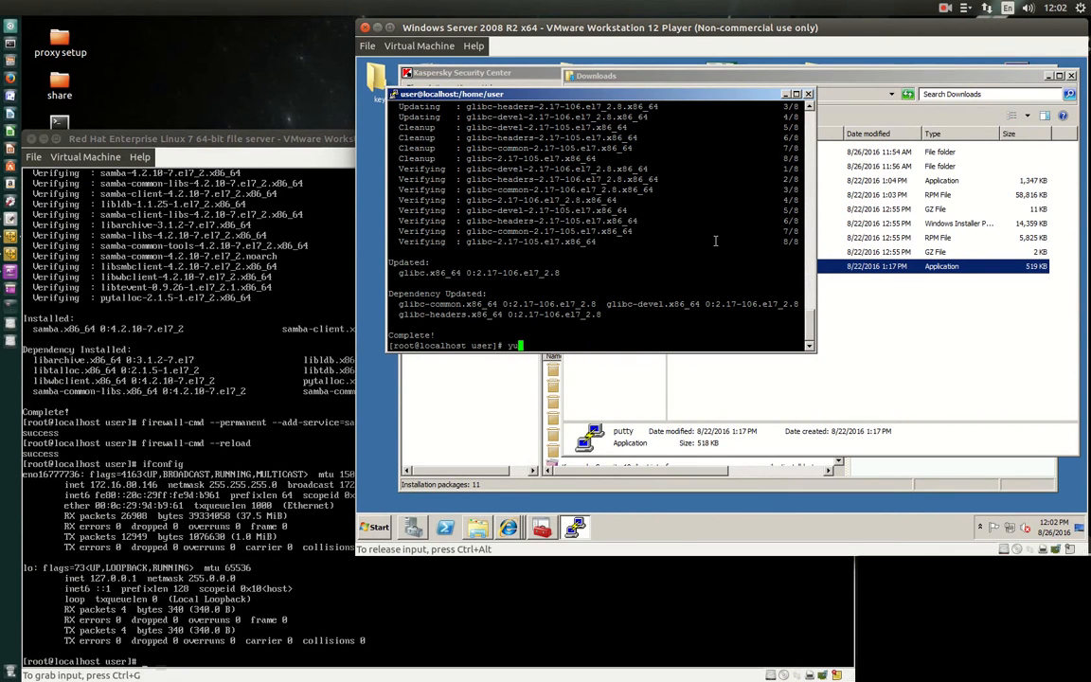
type("m install -y gli")
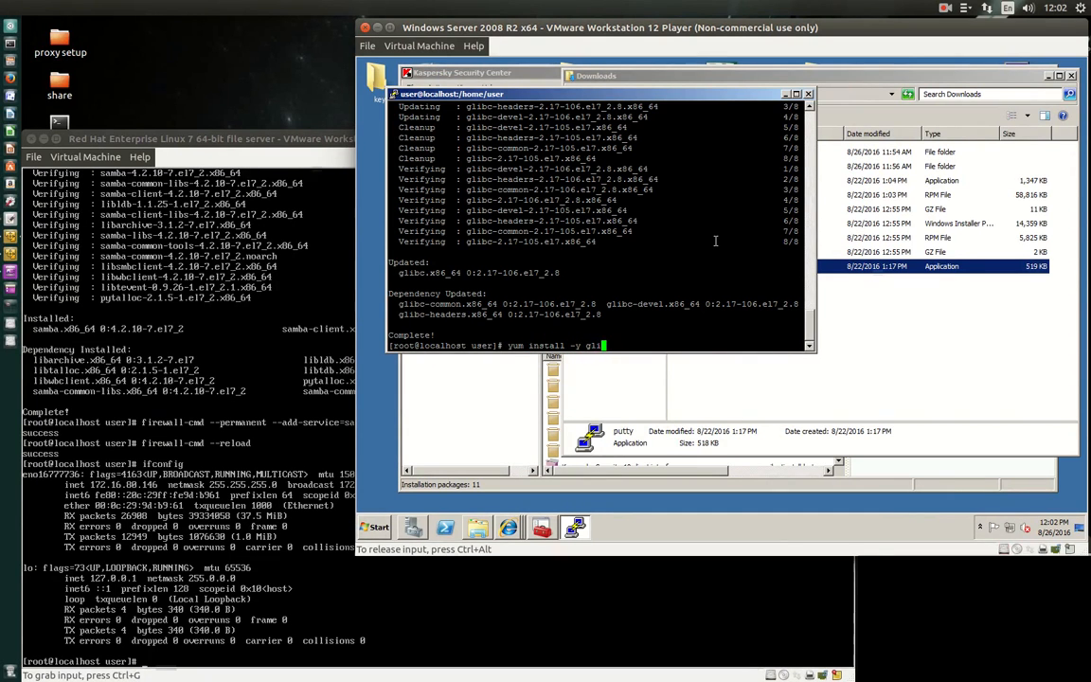
type("bc.i686")
key("Return")
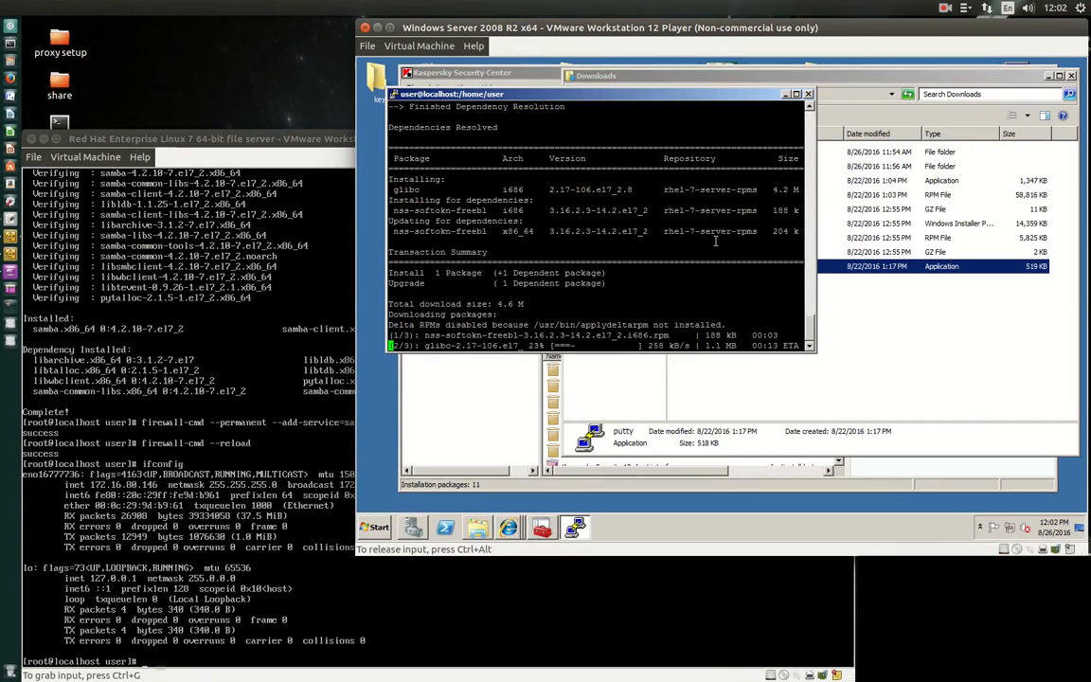
left_click(945, 10)
left_click(955, 37)
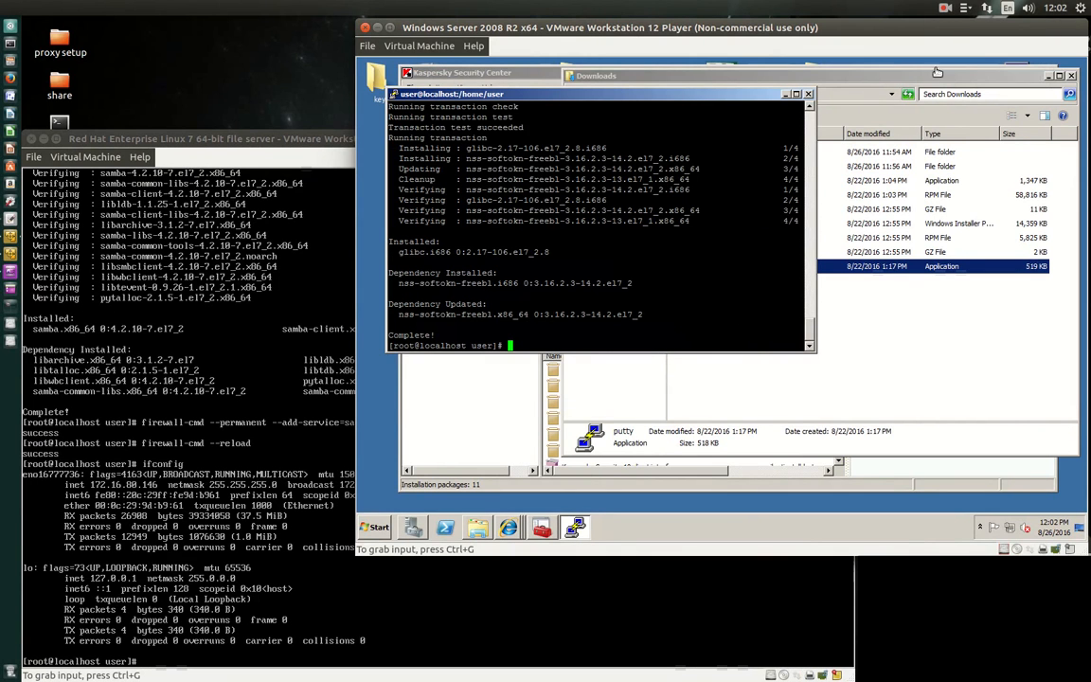
left_click(649, 286)
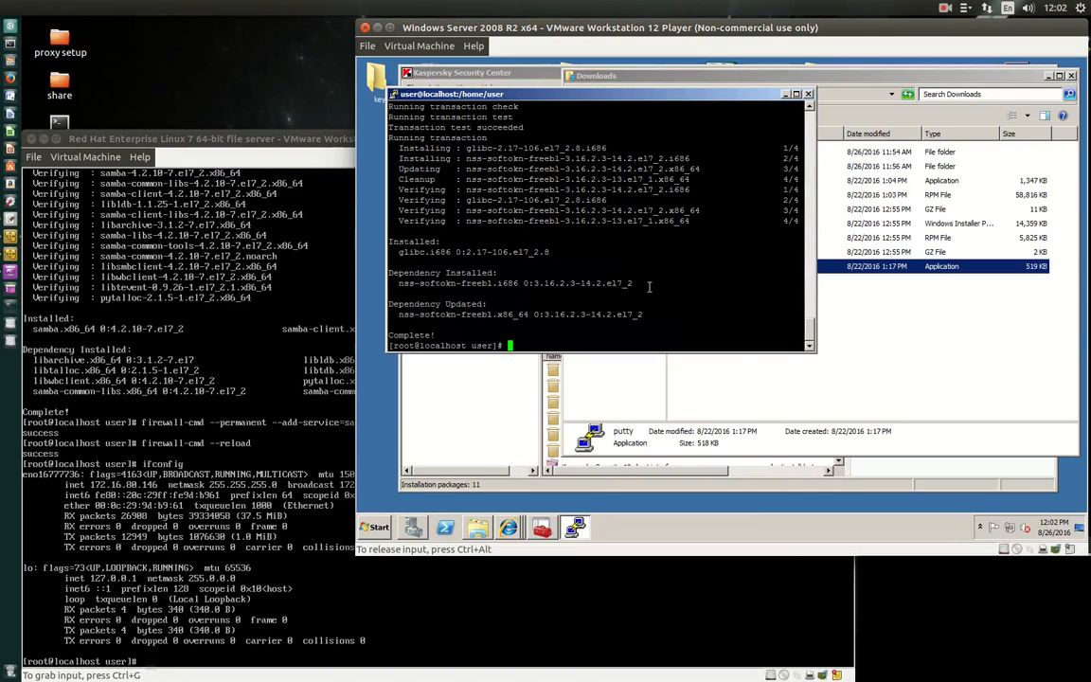
Install kernel-devel 3.10.0-327.28.3.el7 with yum, then type the yum -y update kernel command
type("yum install -y")
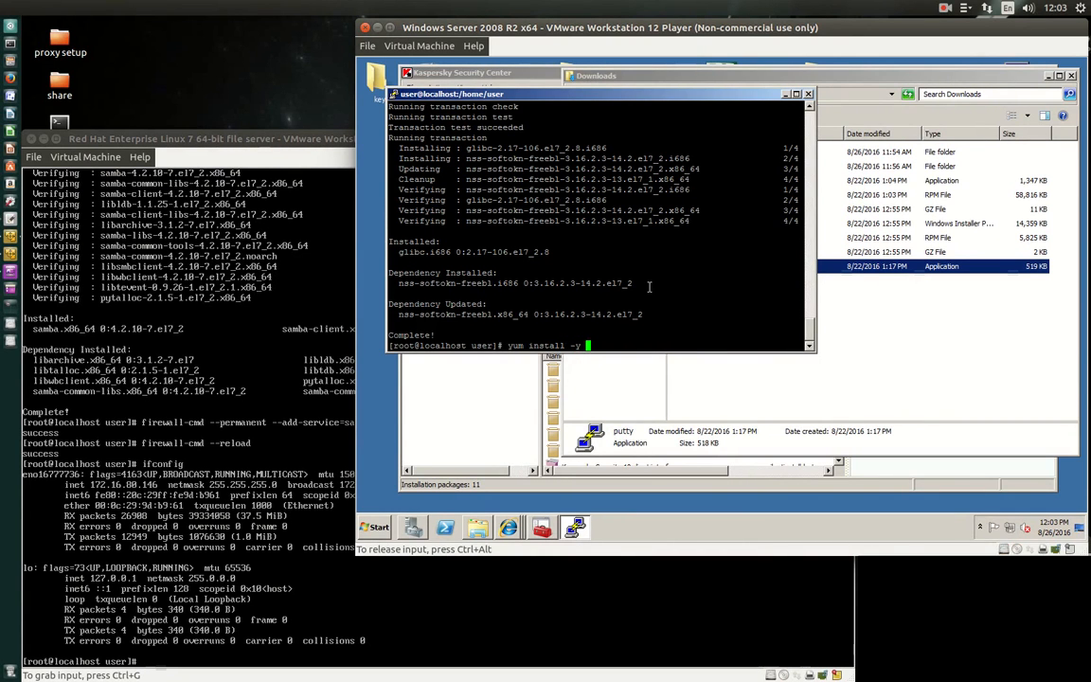
type(" ker")
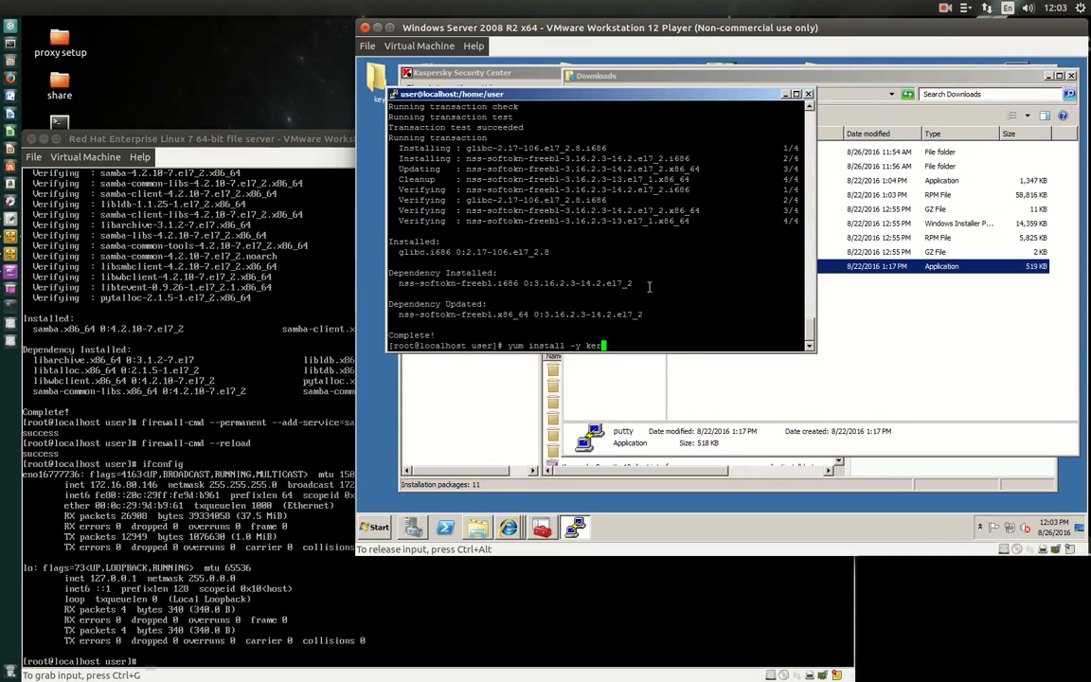
type("nel-devel")
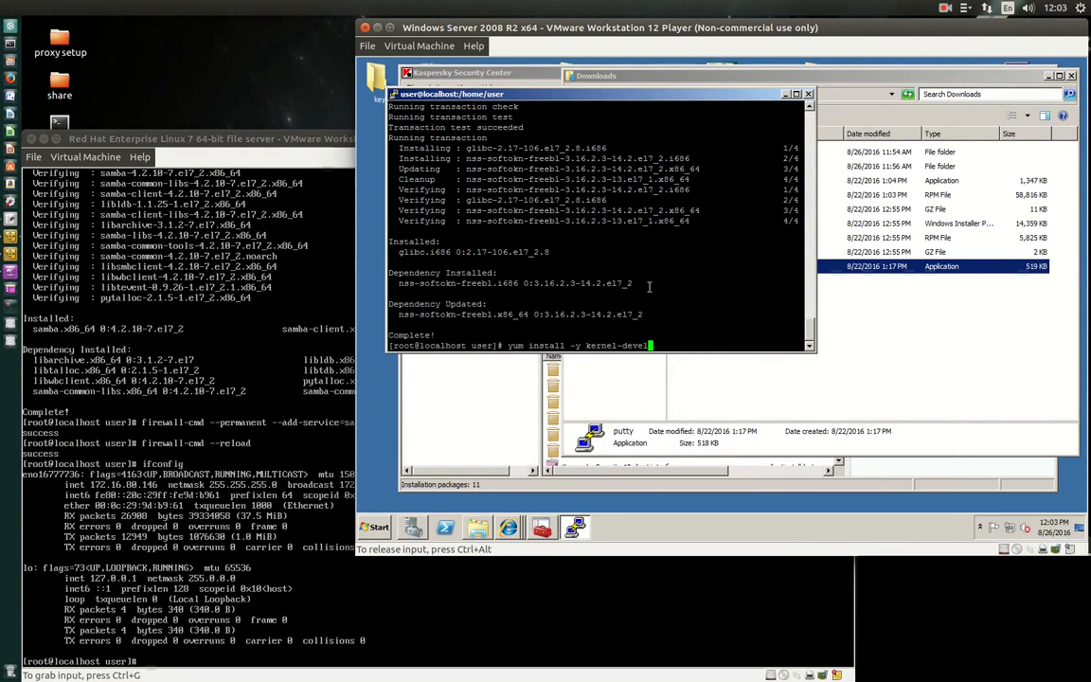
key("Return")
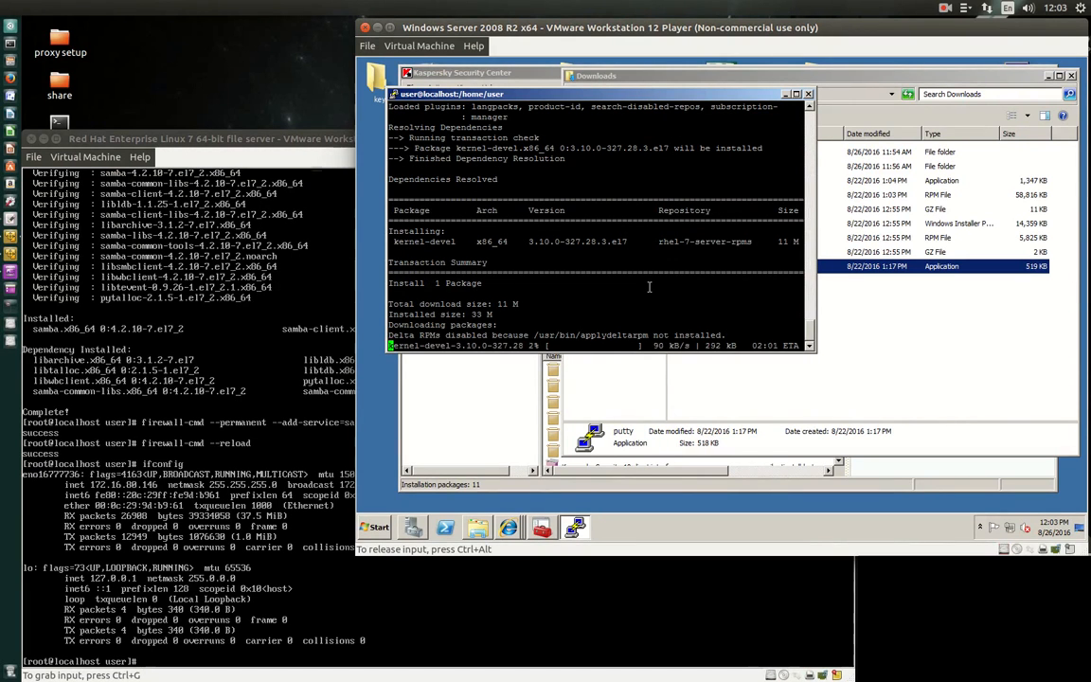
left_click(944, 8)
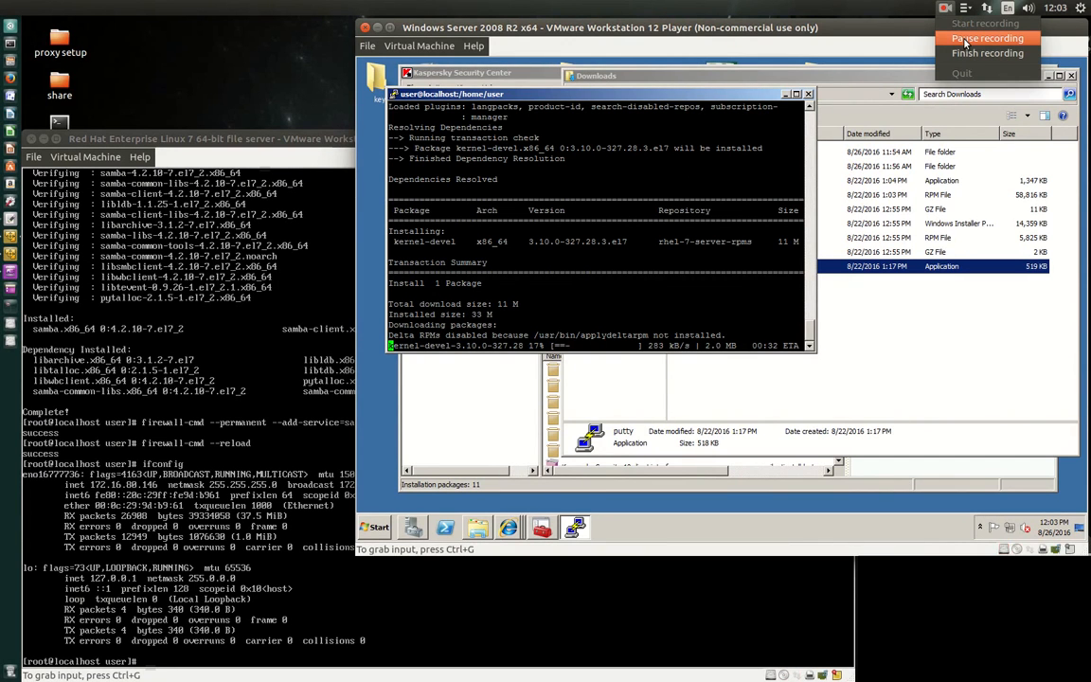
left_click(965, 40)
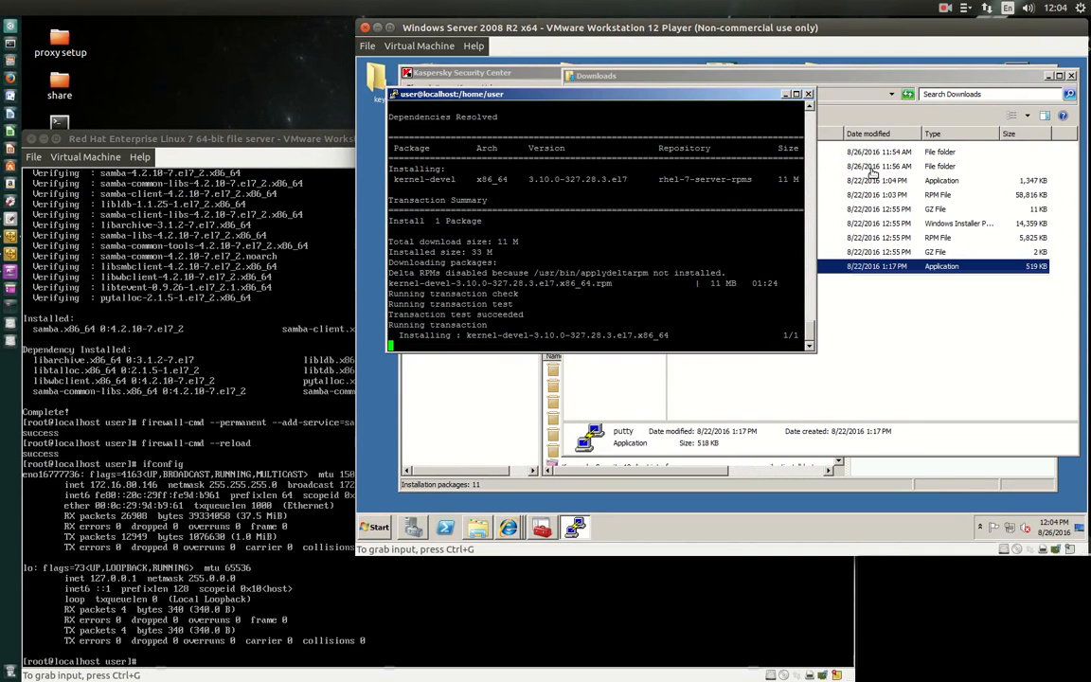
left_click(945, 7)
left_click(964, 38)
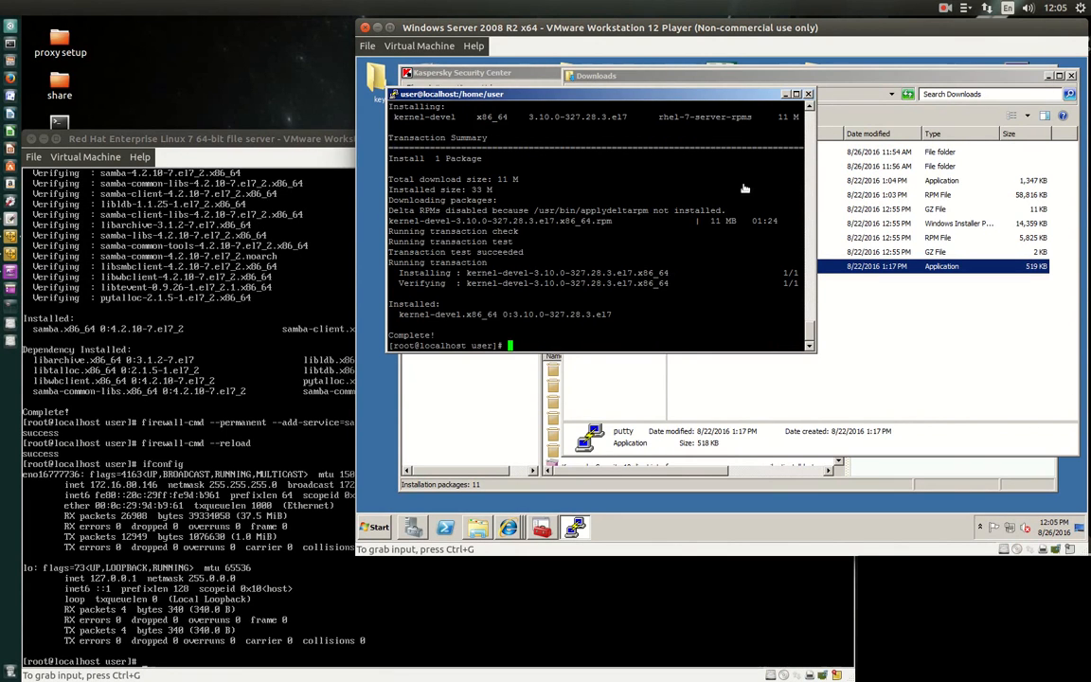
left_click(745, 186)
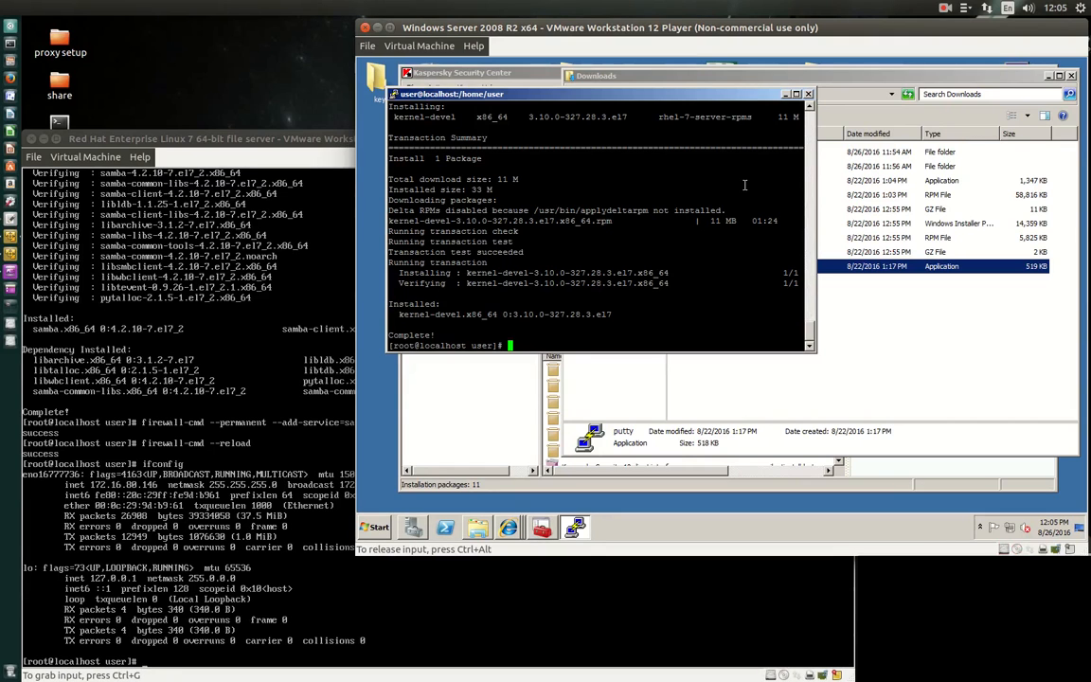
type("yum -y update kernel")
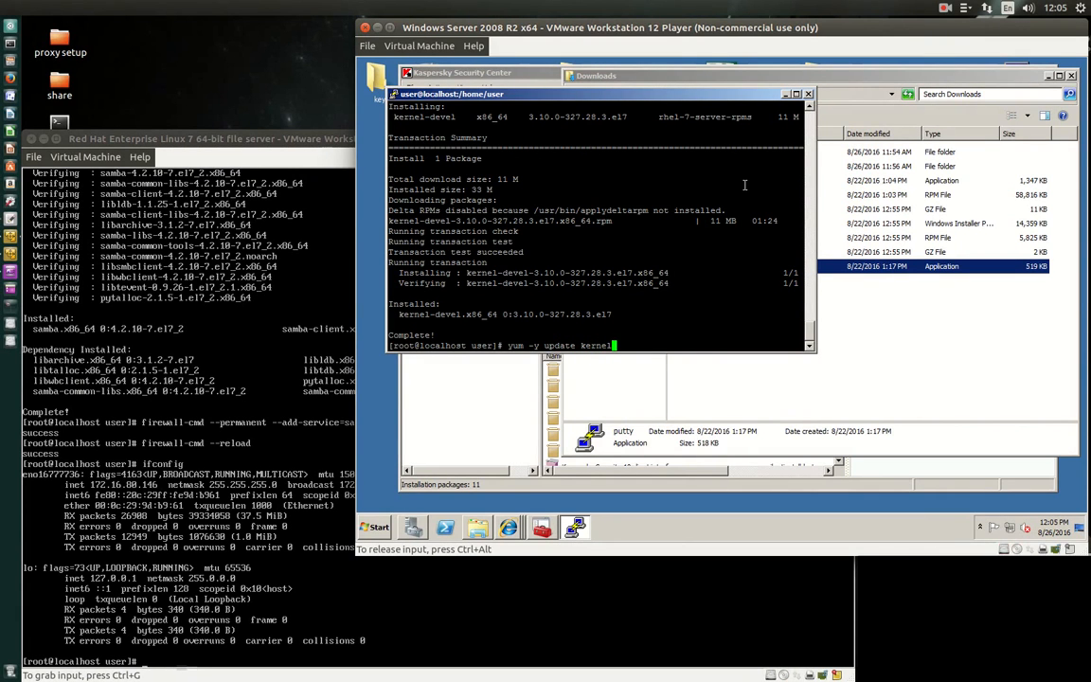
Run yum -y update kernel until kernel 3.10.0-327.28.3.el7 finishes installing
key("Return")
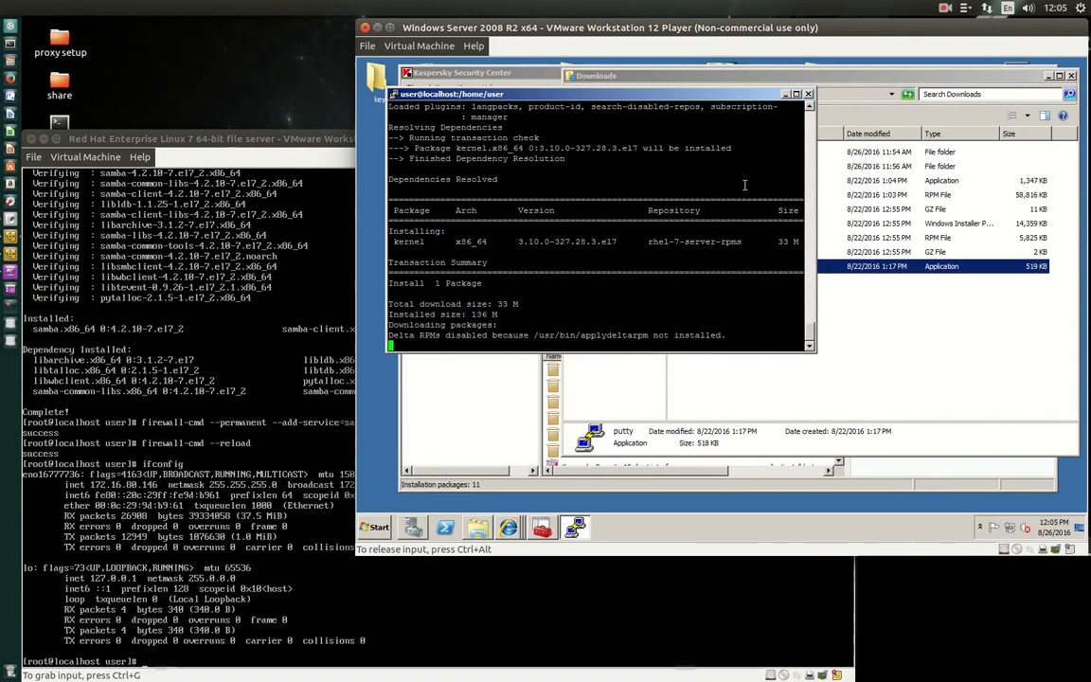
left_click(945, 11)
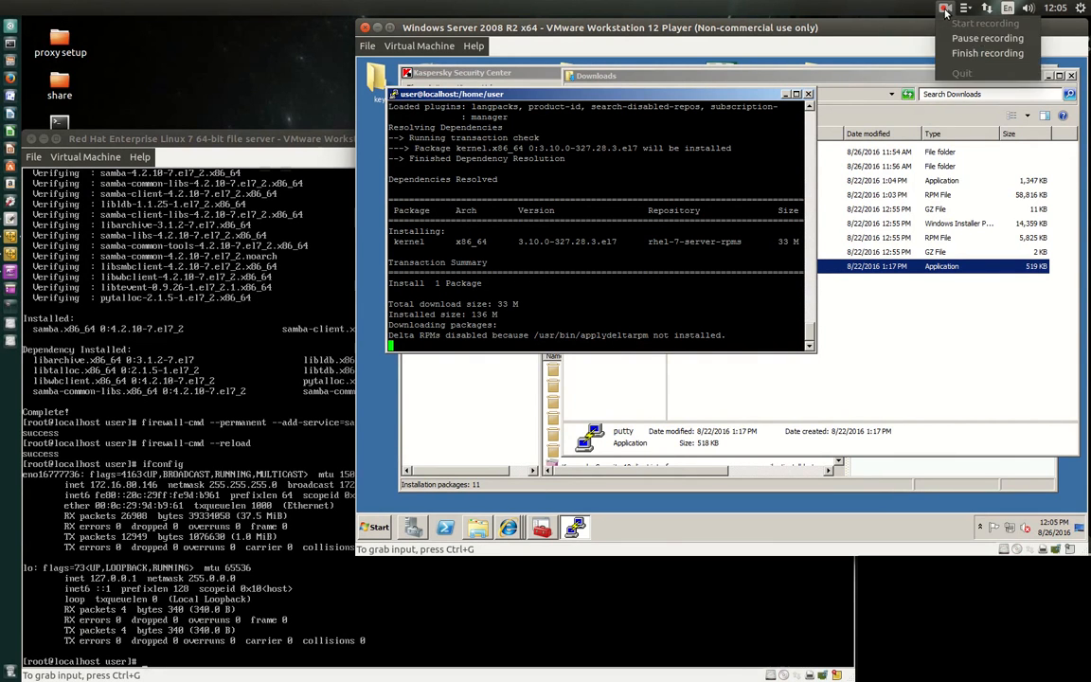
left_click(985, 37)
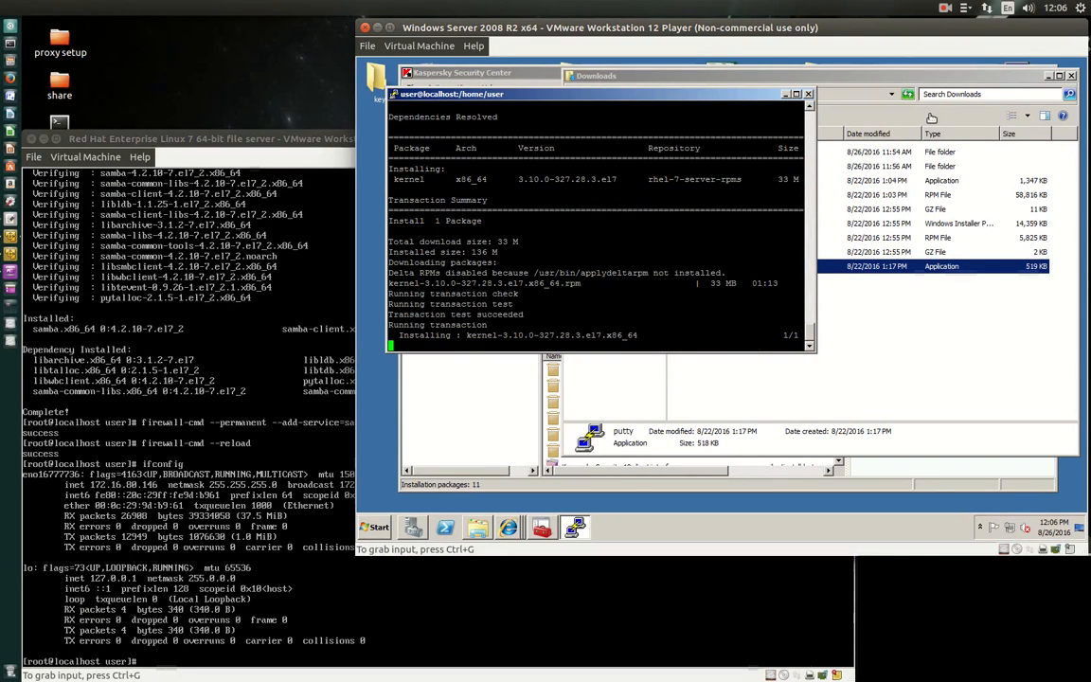
left_click(945, 9)
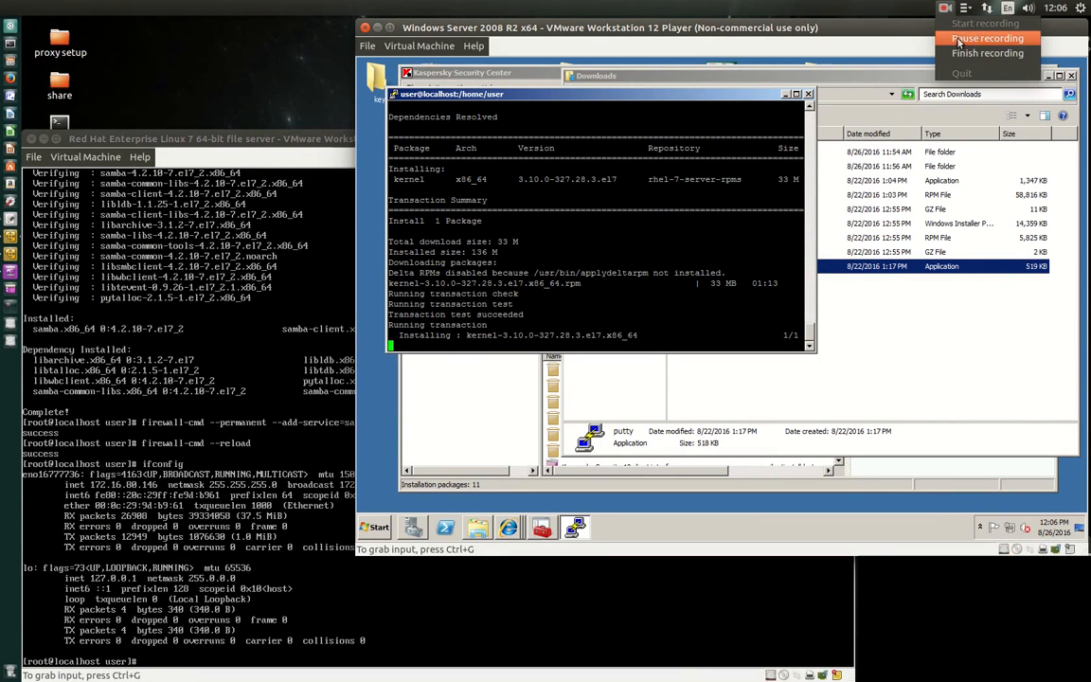
left_click(959, 39)
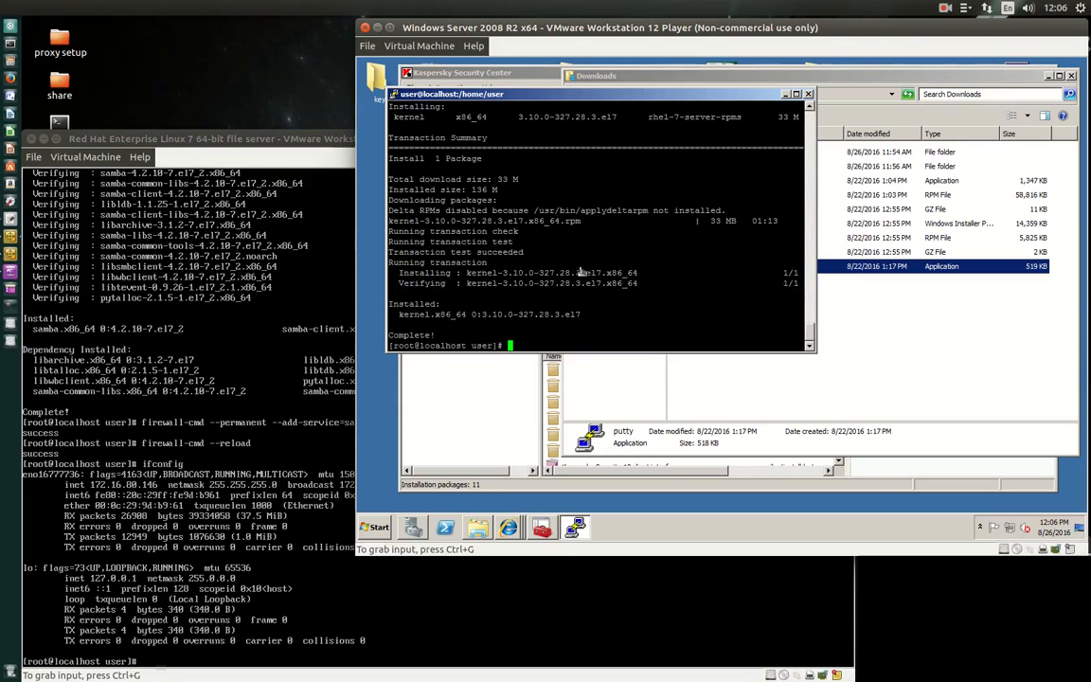
left_click(582, 269)
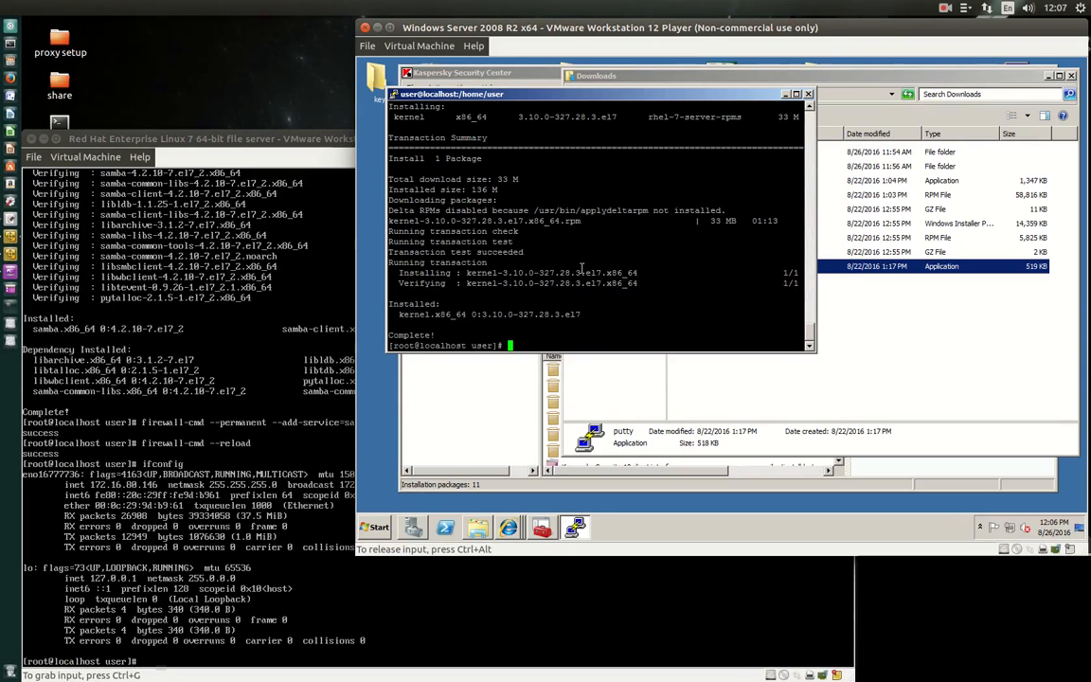
Reboot the RHEL server and close the disconnected PuTTY session
type("reboot")
key("Return")
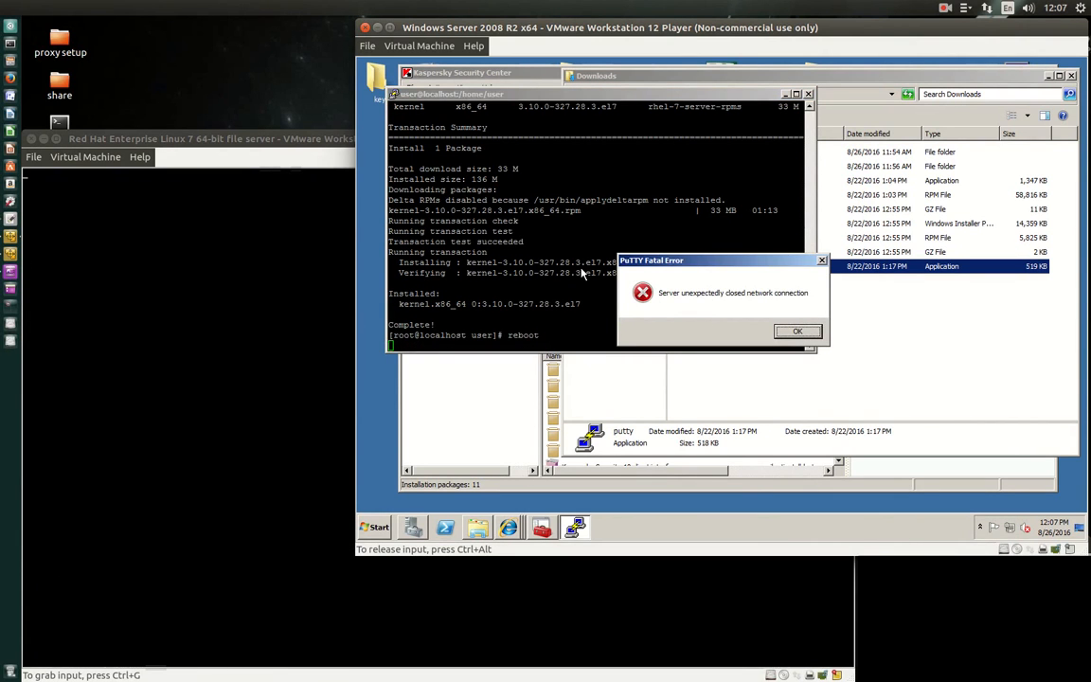
left_click(798, 331)
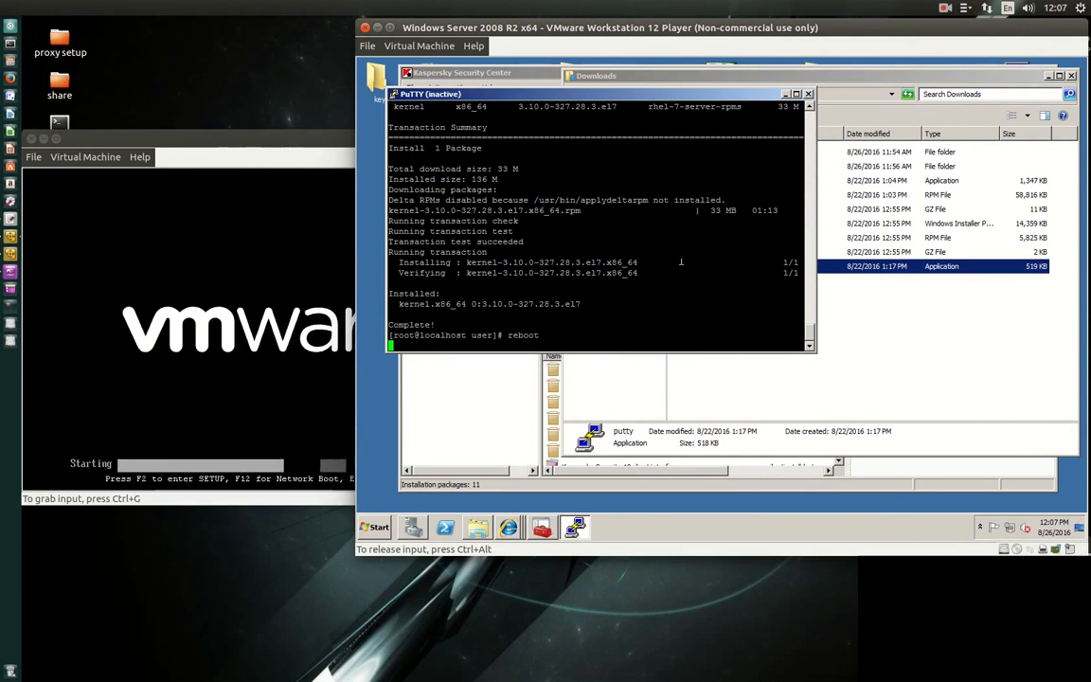
left_click(808, 95)
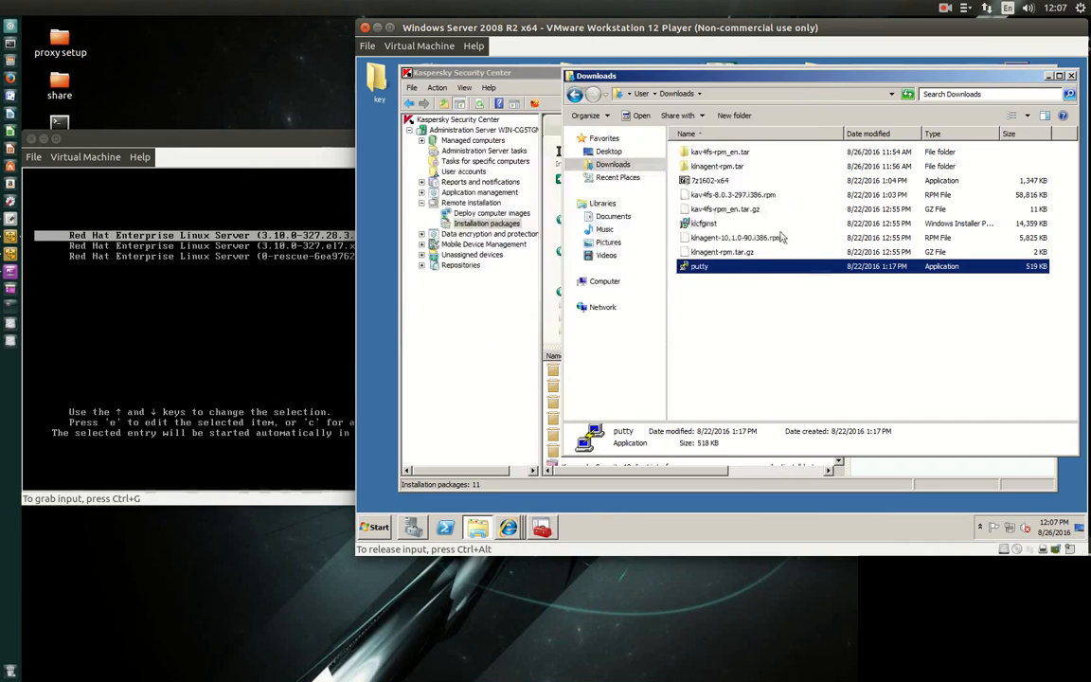
Relaunch PuTTY, connect to 172.16.80.146, and log in as root
double_click(701, 266)
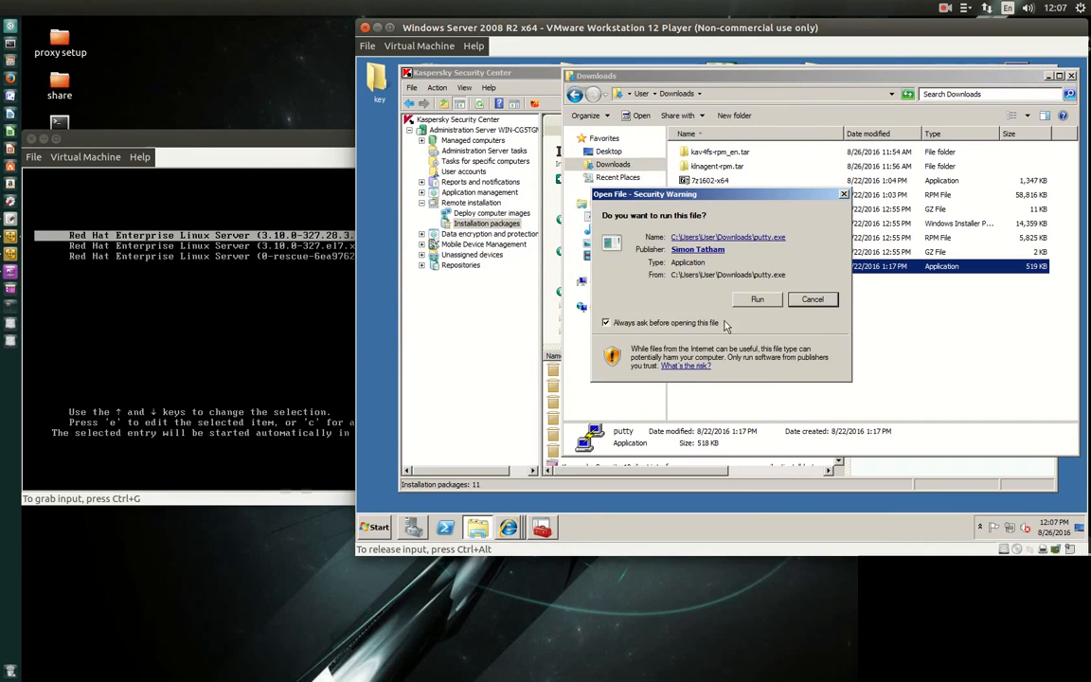
key("Return")
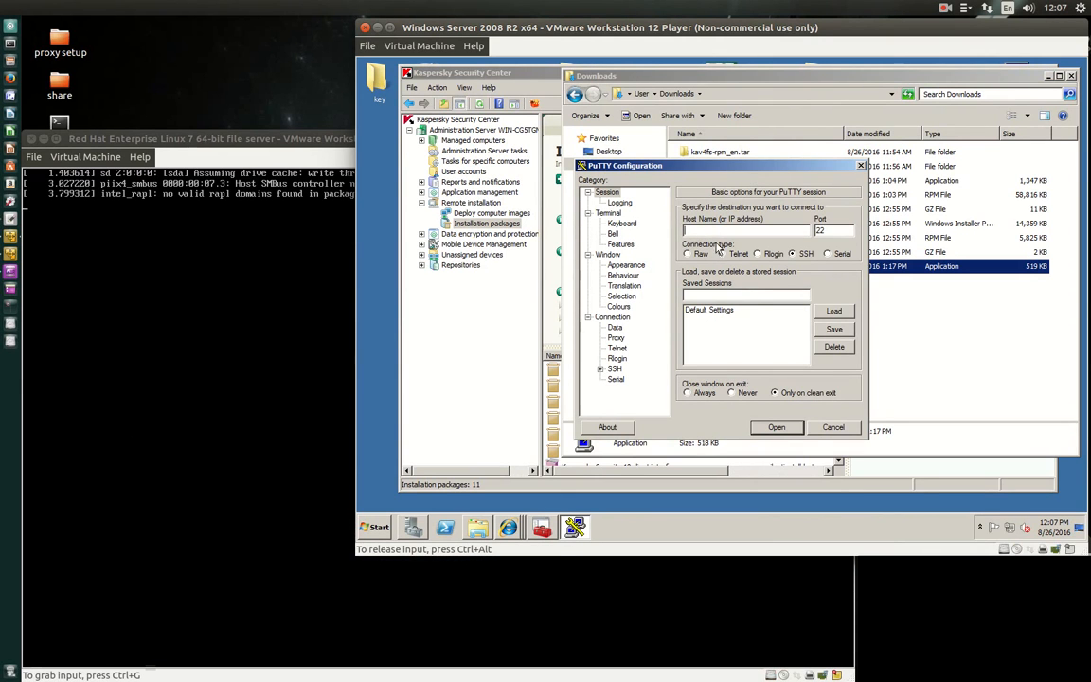
left_click(945, 7)
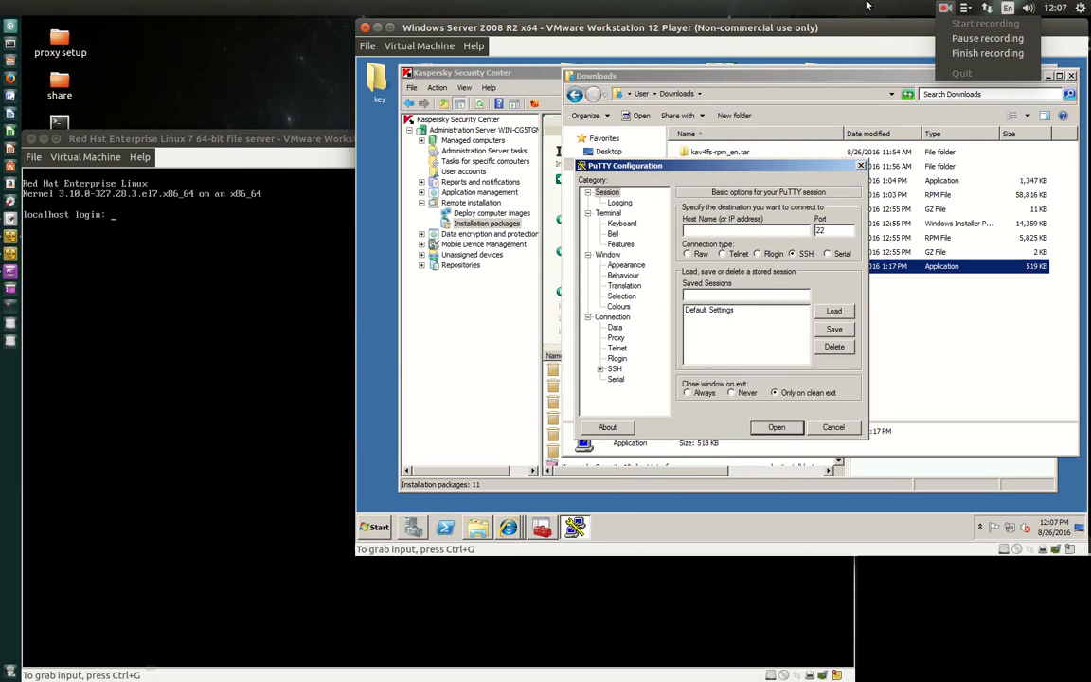
left_click(974, 40)
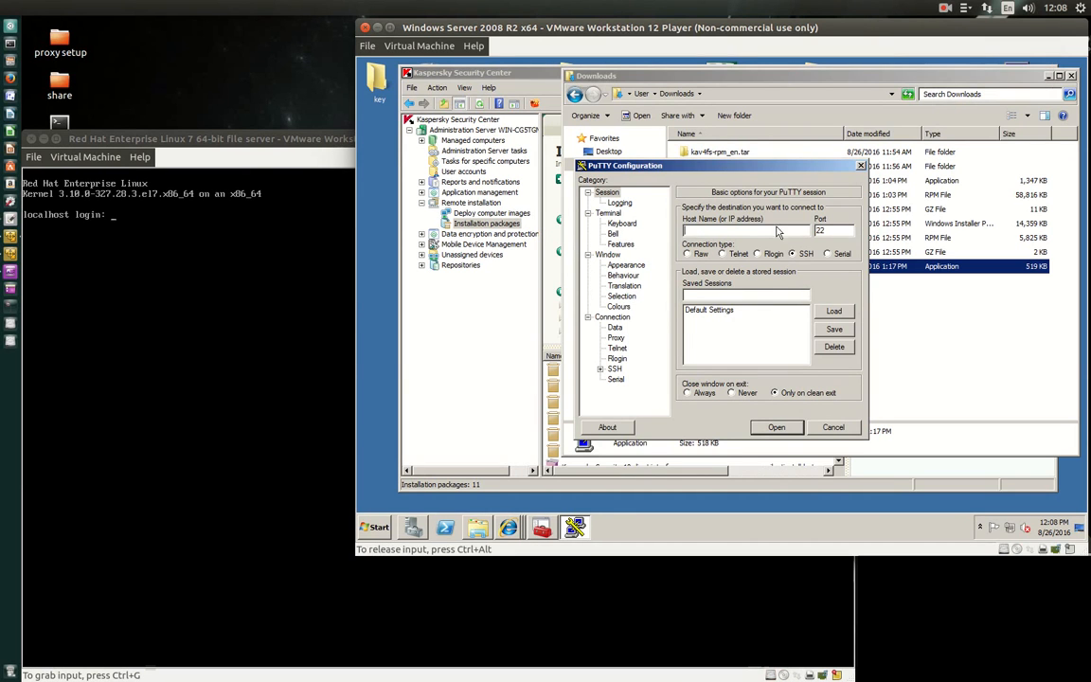
type("1")
type("46")
key("Return")
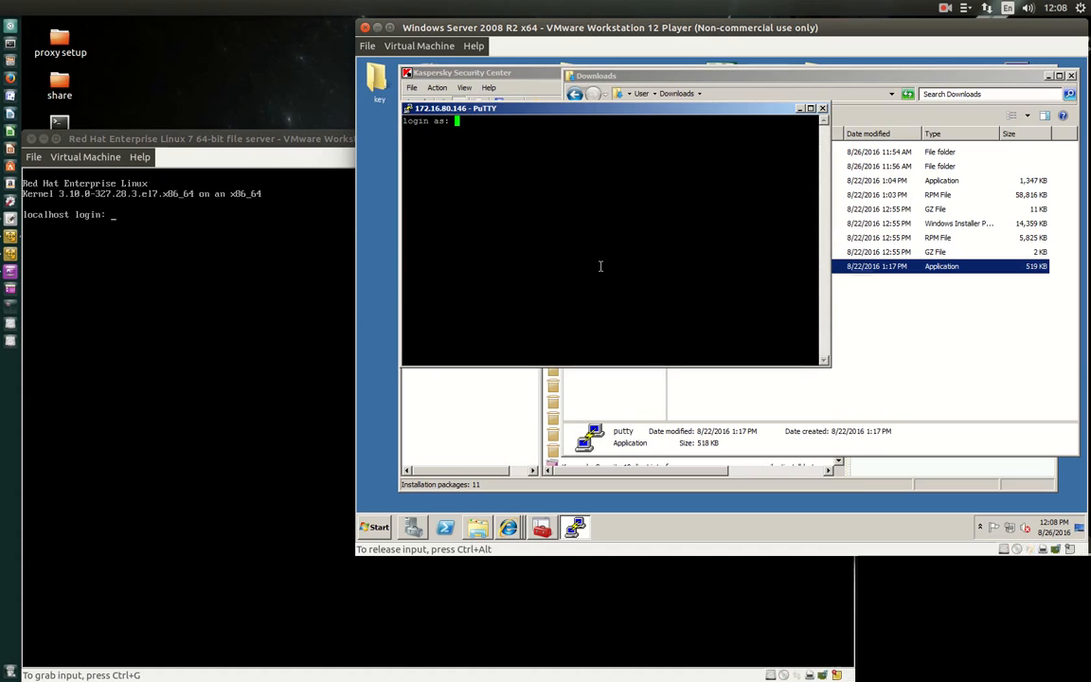
type("root")
key("Return")
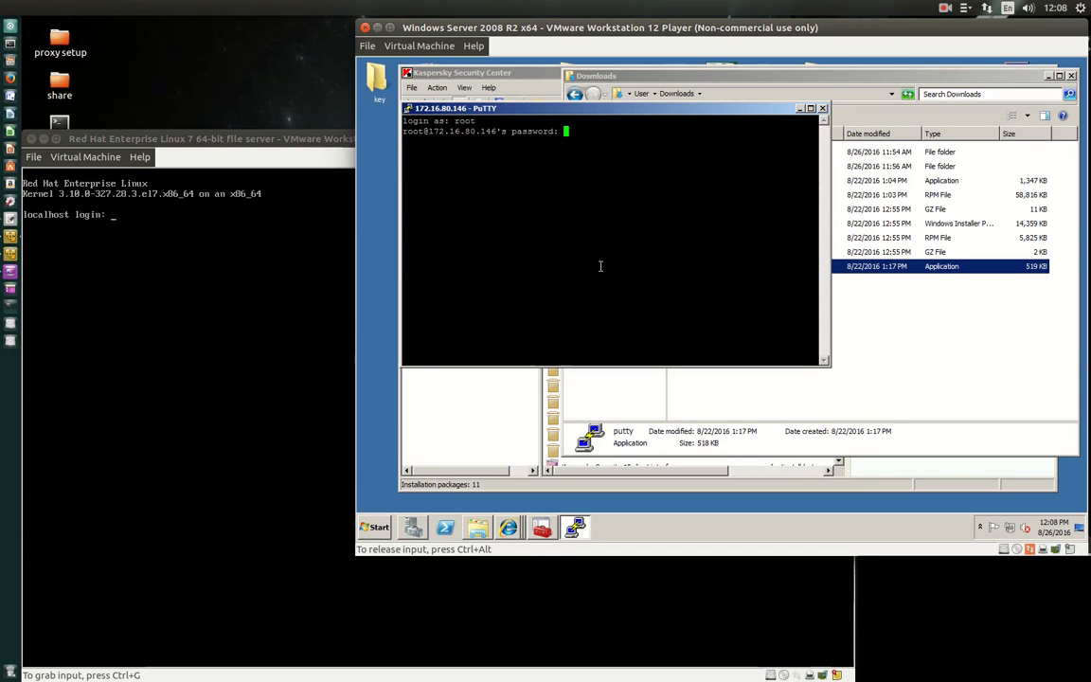
key("Return")
key("ctrl+alt")
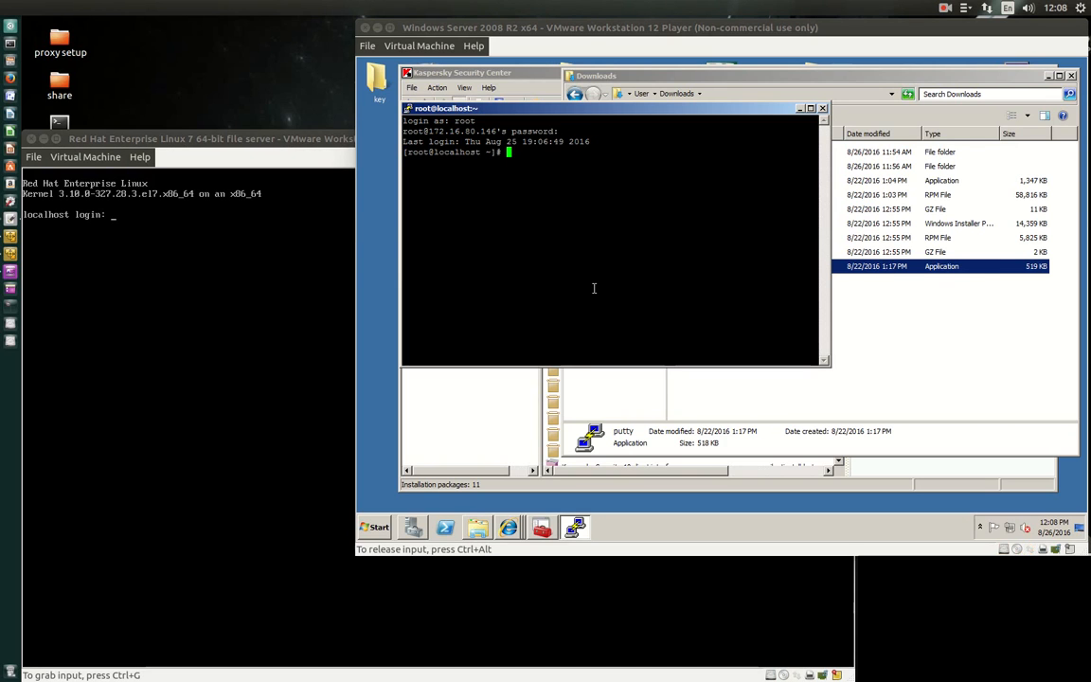
Create the klusers group and kluser account, and add kluser to klusers
type("groupadd")
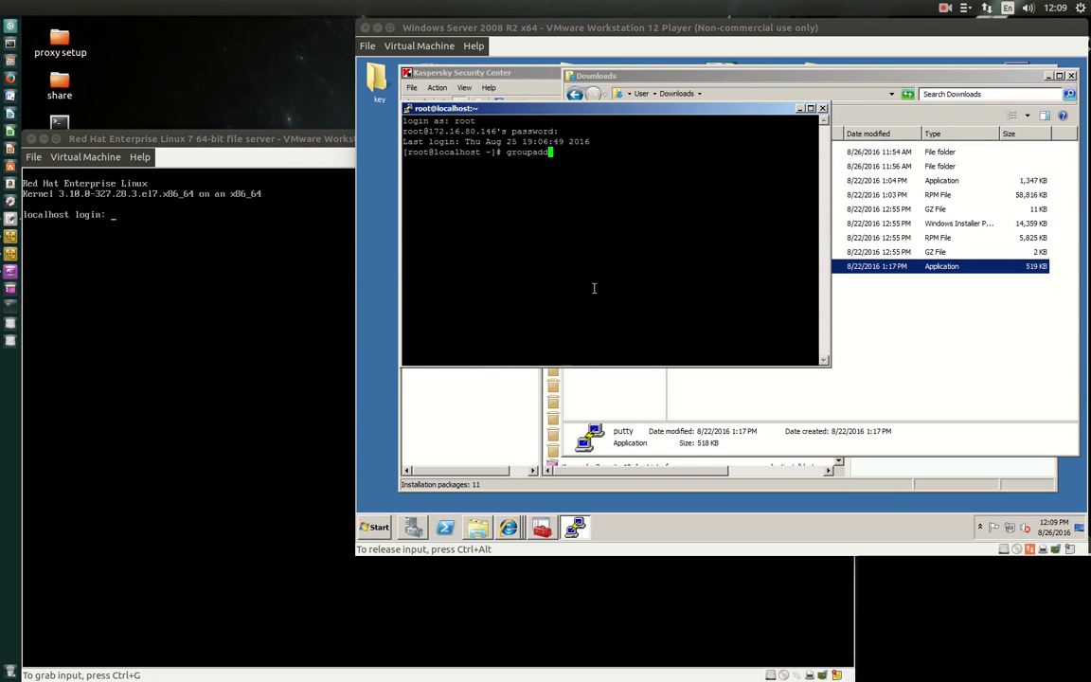
type(" klusers")
key("Return")
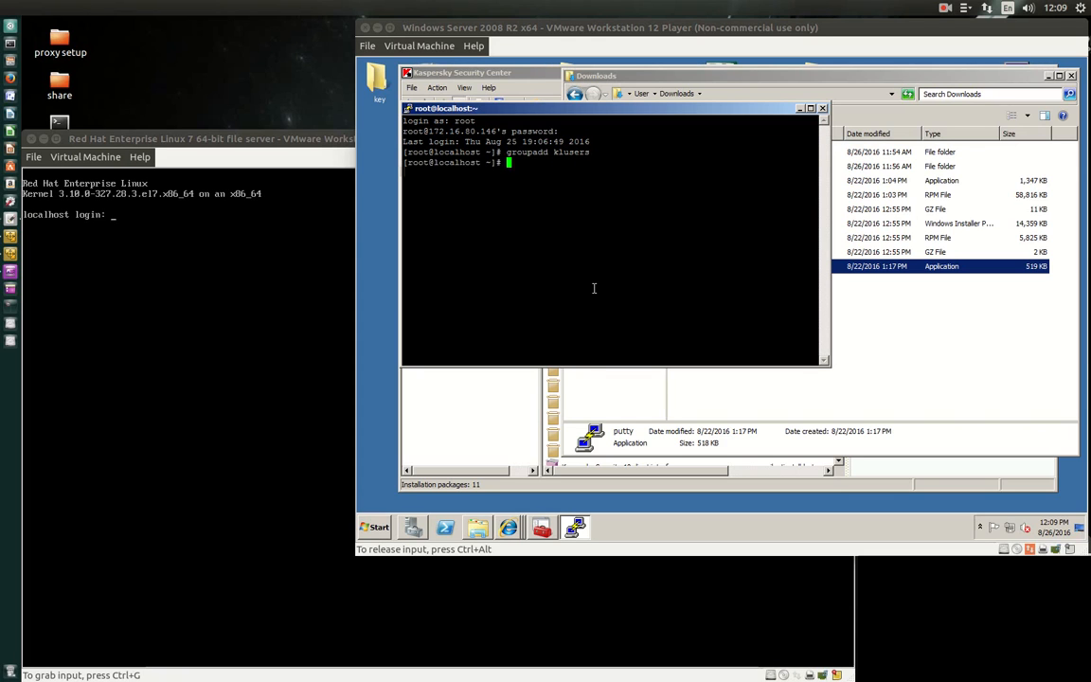
type("u")
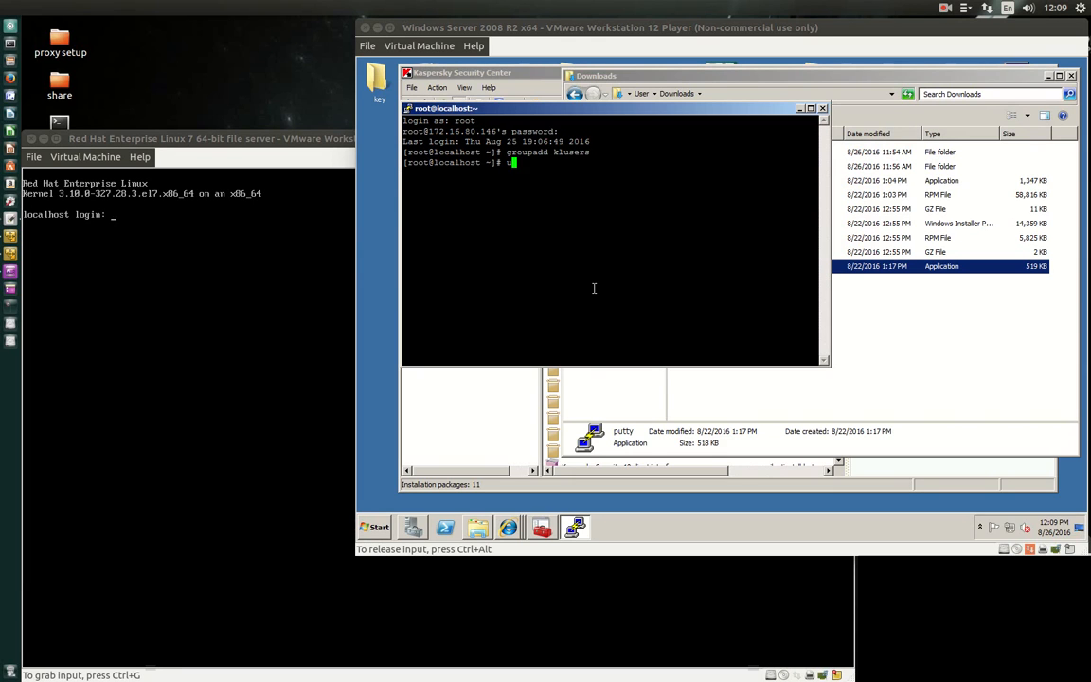
type("seradd kluser")
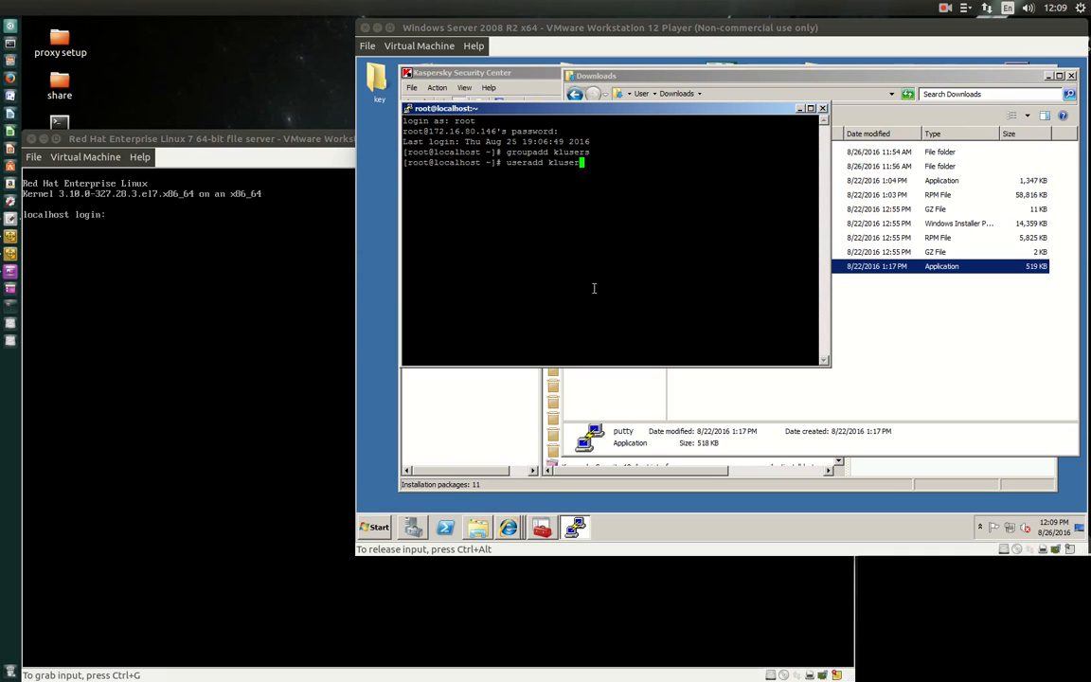
key("Return")
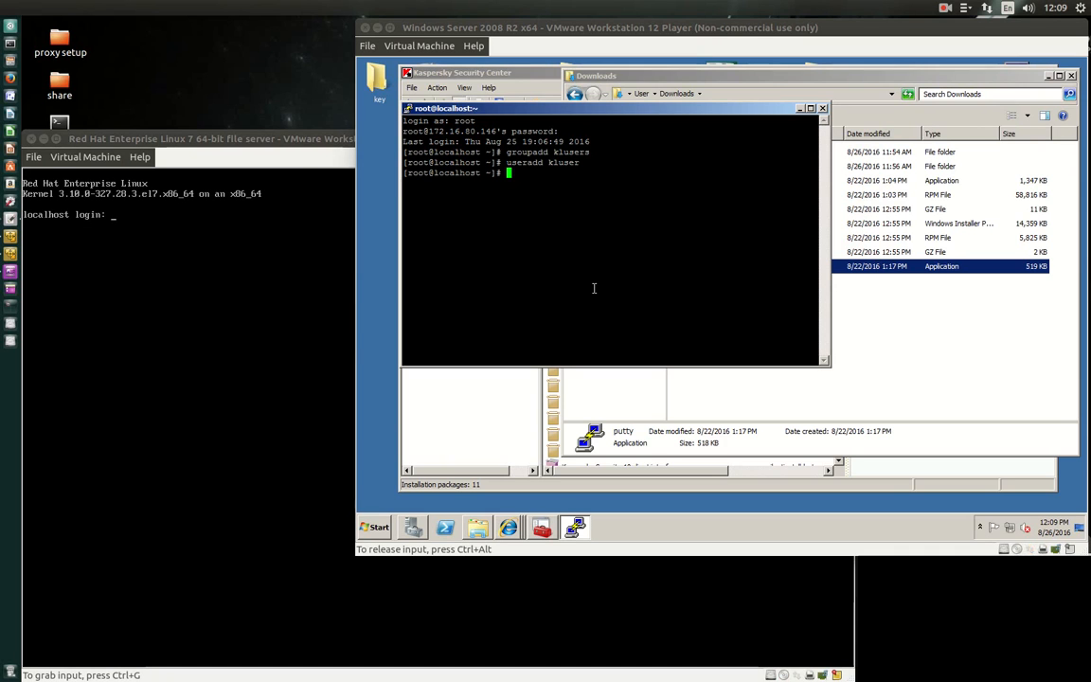
type("usermod -a -G")
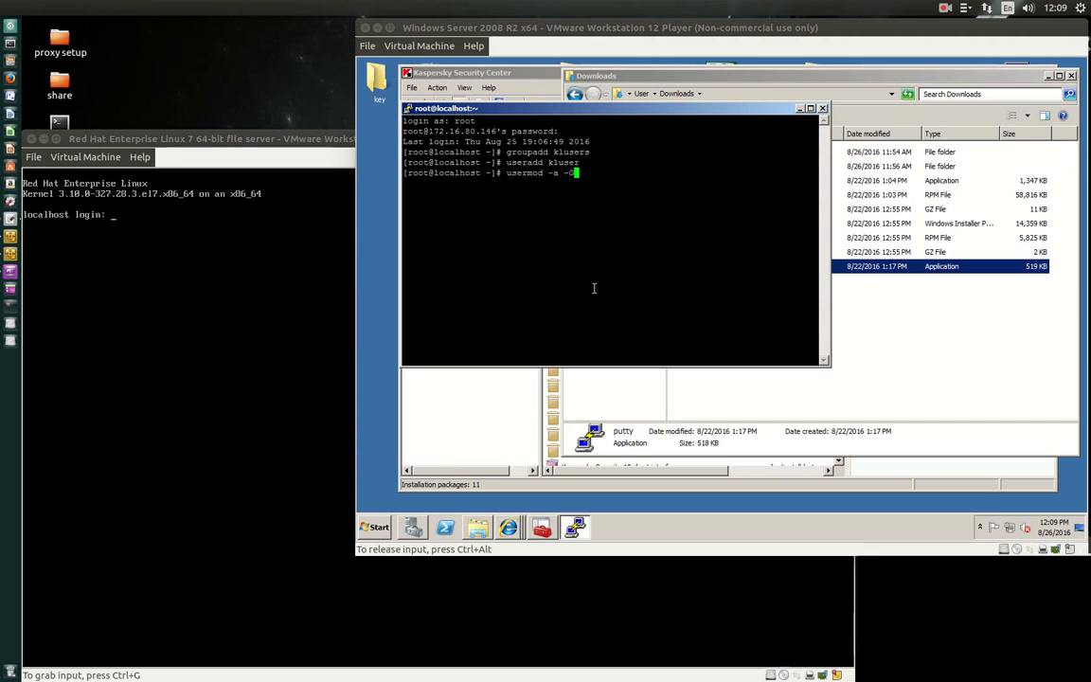
type(" klusers kluser")
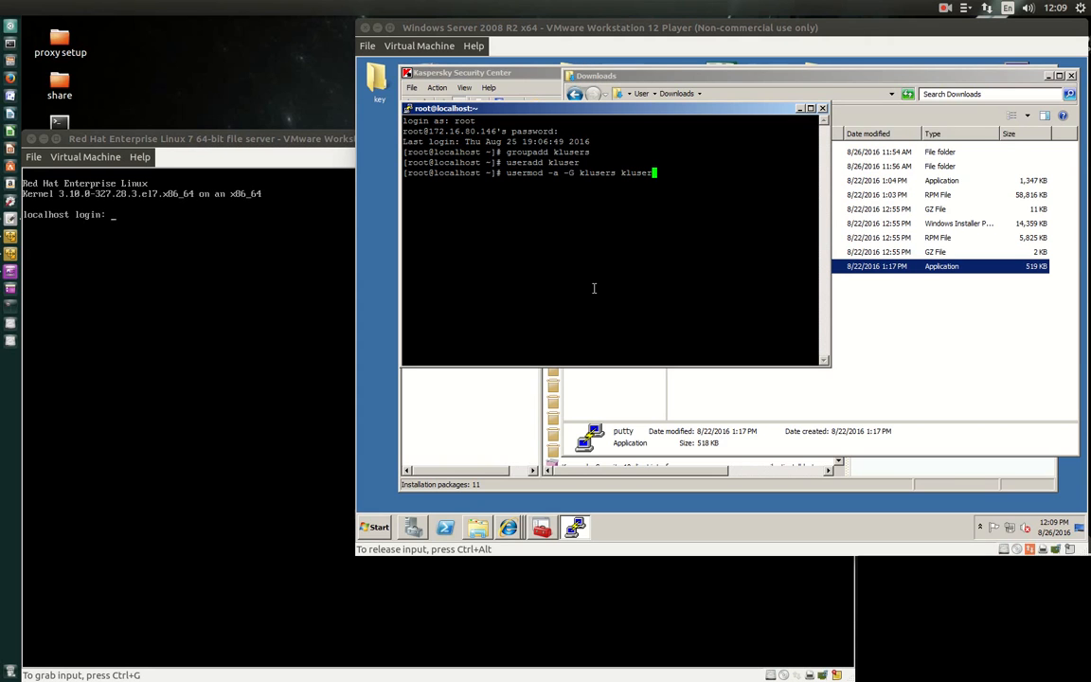
key("Return")
Create the /mnt/KLSHARE mount-point directory
key("ctrl+alt")
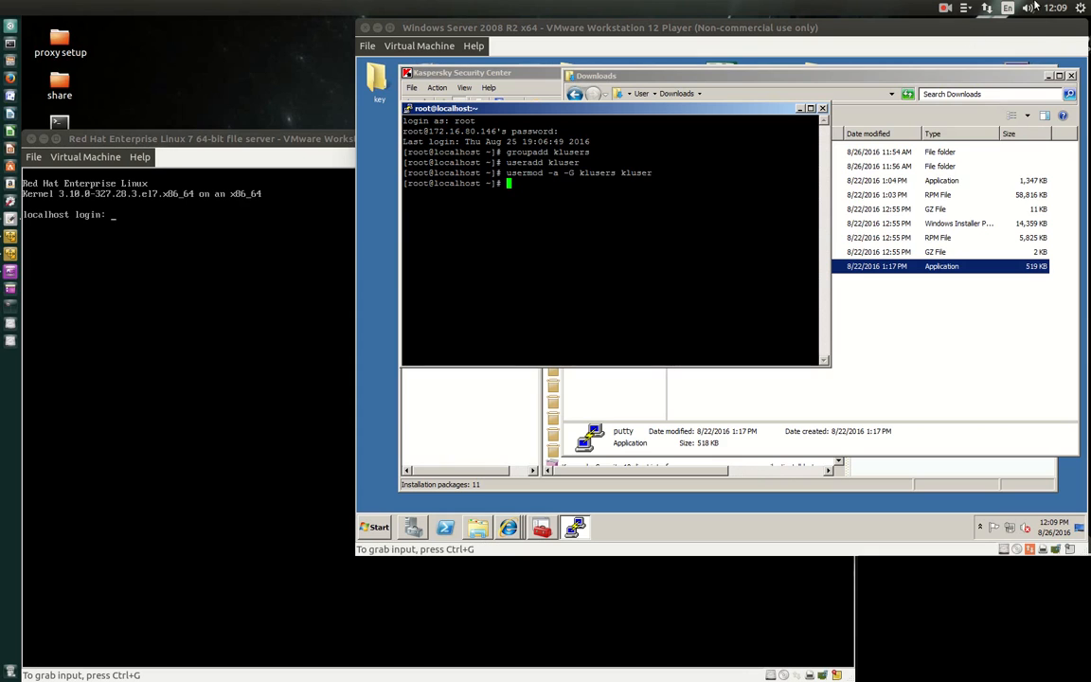
left_click(944, 8)
left_click(652, 236)
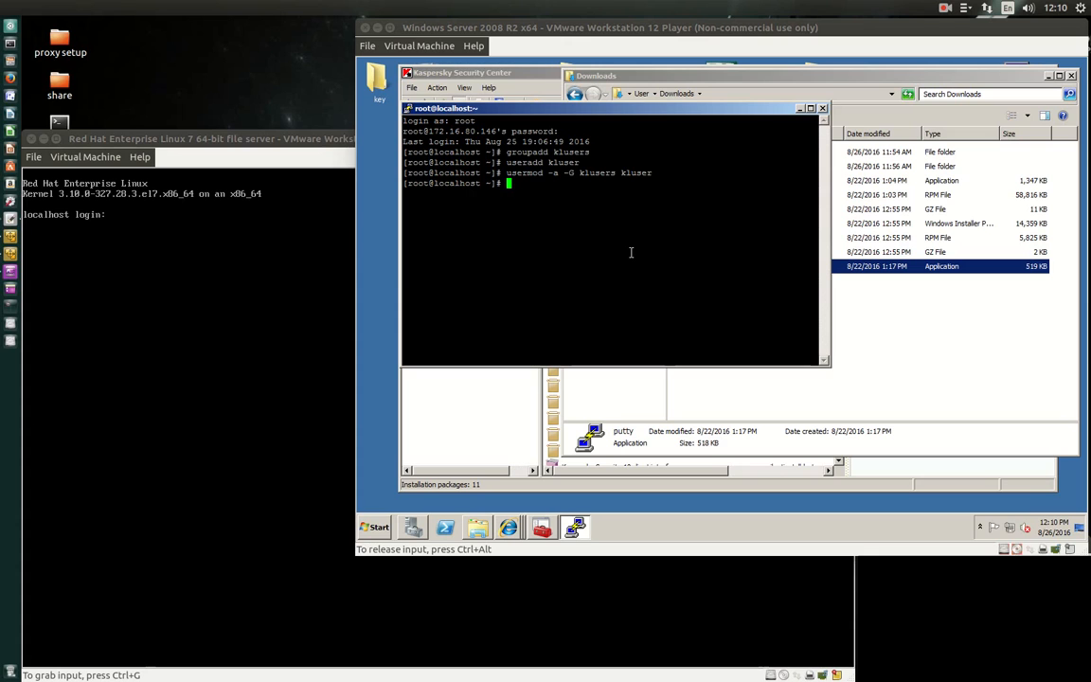
type("mkdir /mnt/KLSHARE")
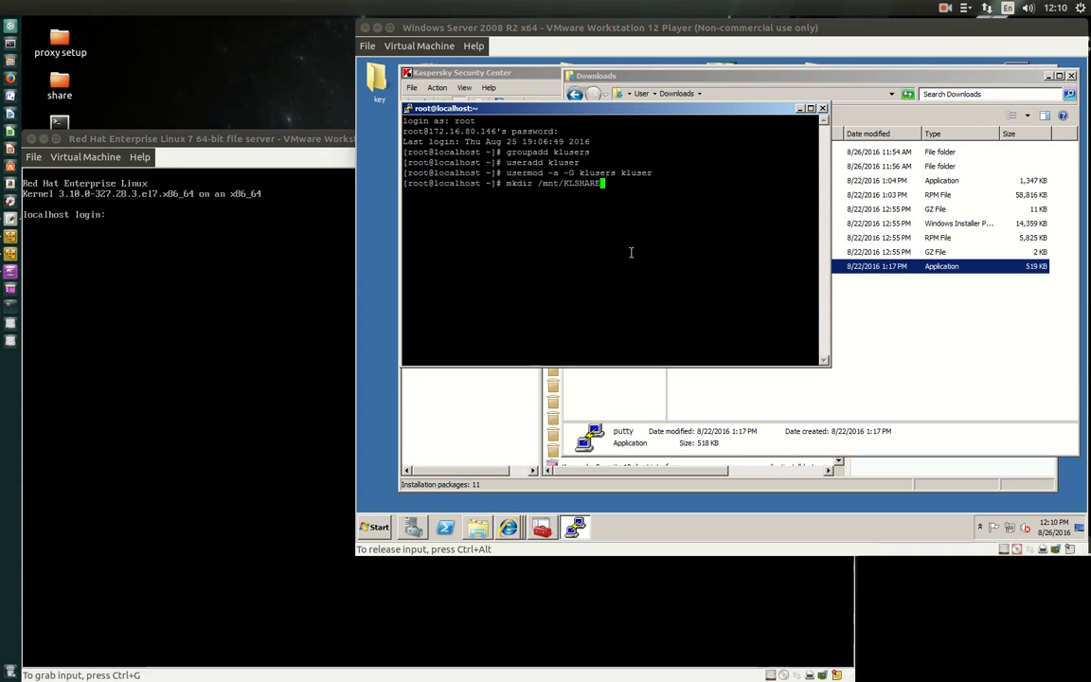
key("Return")
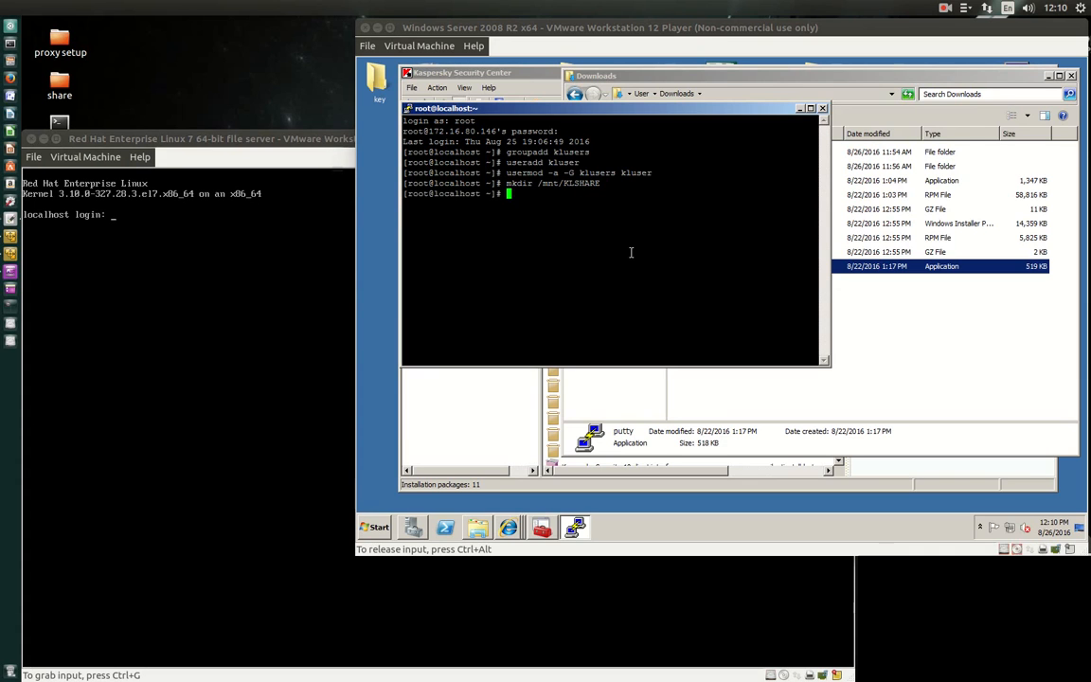
left_click(380, 530)
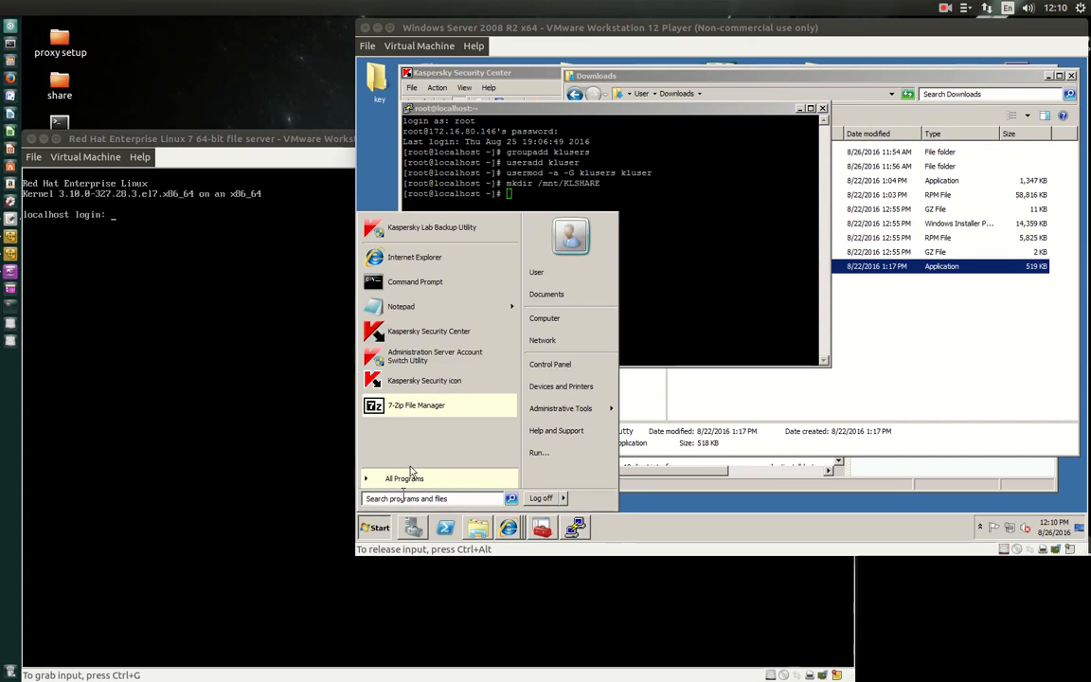
Run ipconfig in a Windows Command Prompt to find the server address 172.16.80.133
left_click(431, 278)
type("ipconfig")
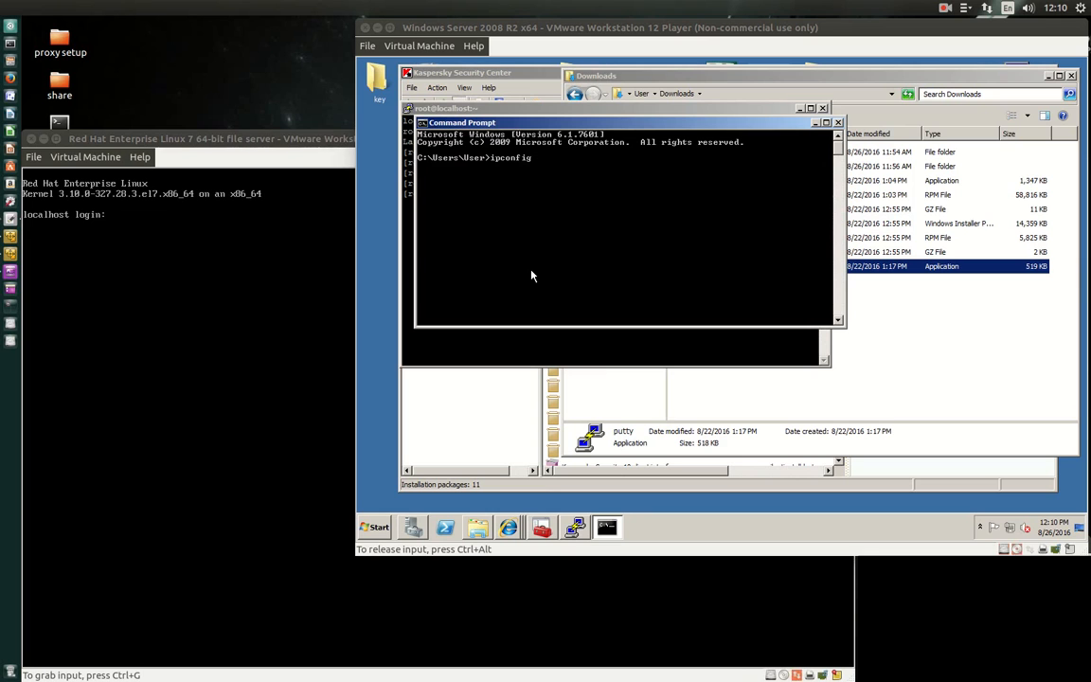
key("Return")
left_click_drag(638, 126, 755, 331)
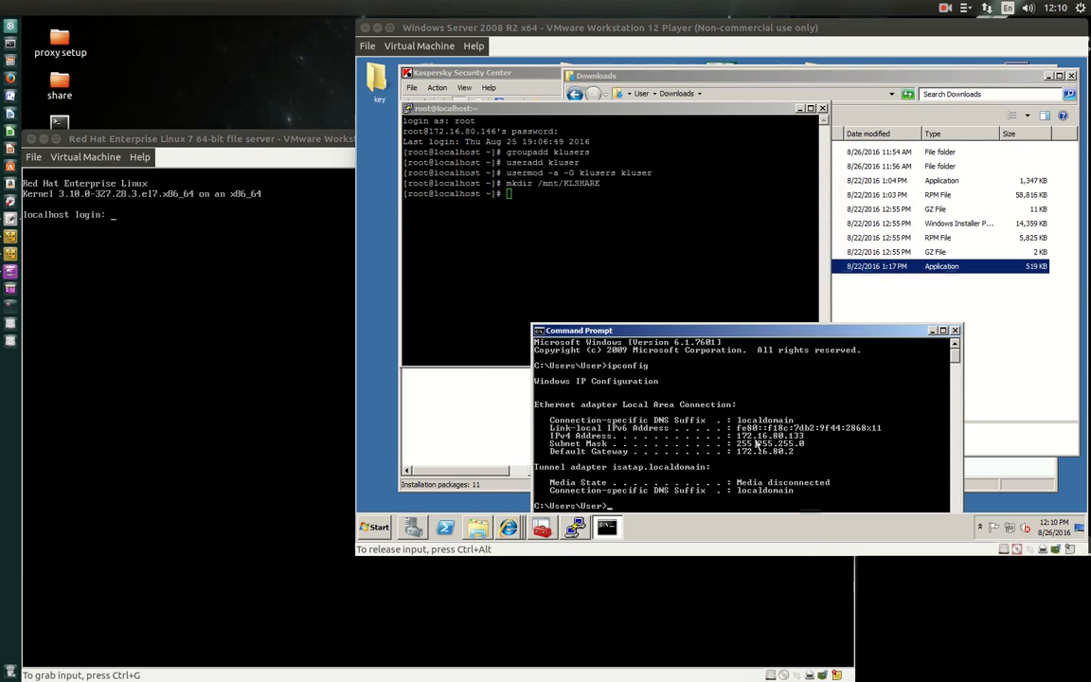
In PuTTY, type a mount -t cifs command with Administrator credentials for //172.16.80.133/KLSHARE
left_click(551, 216)
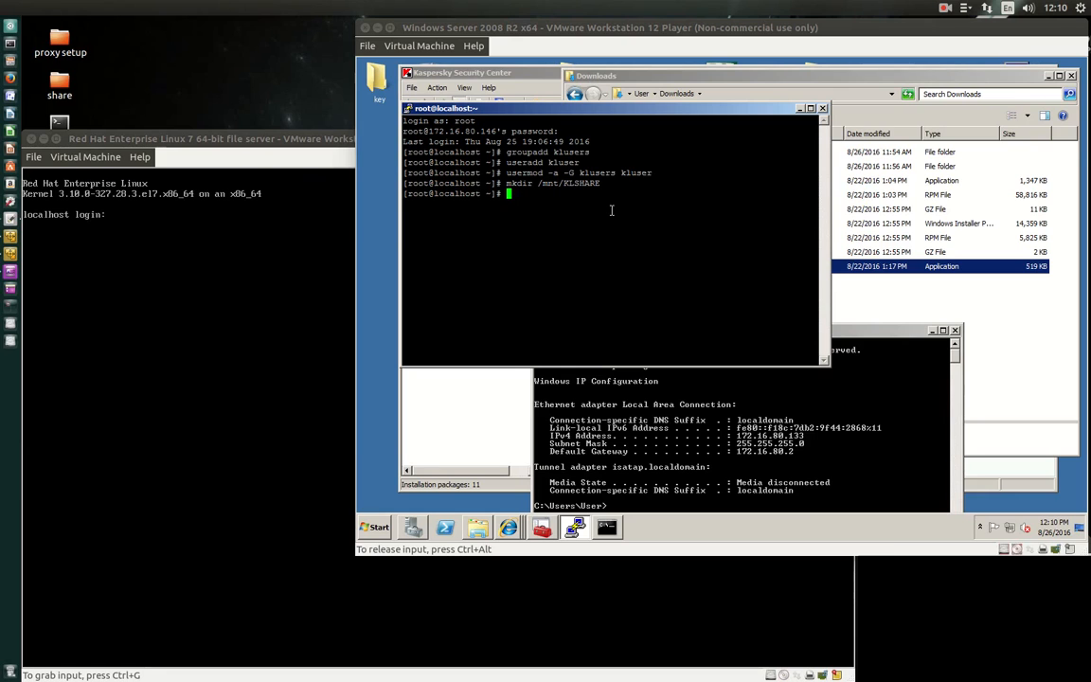
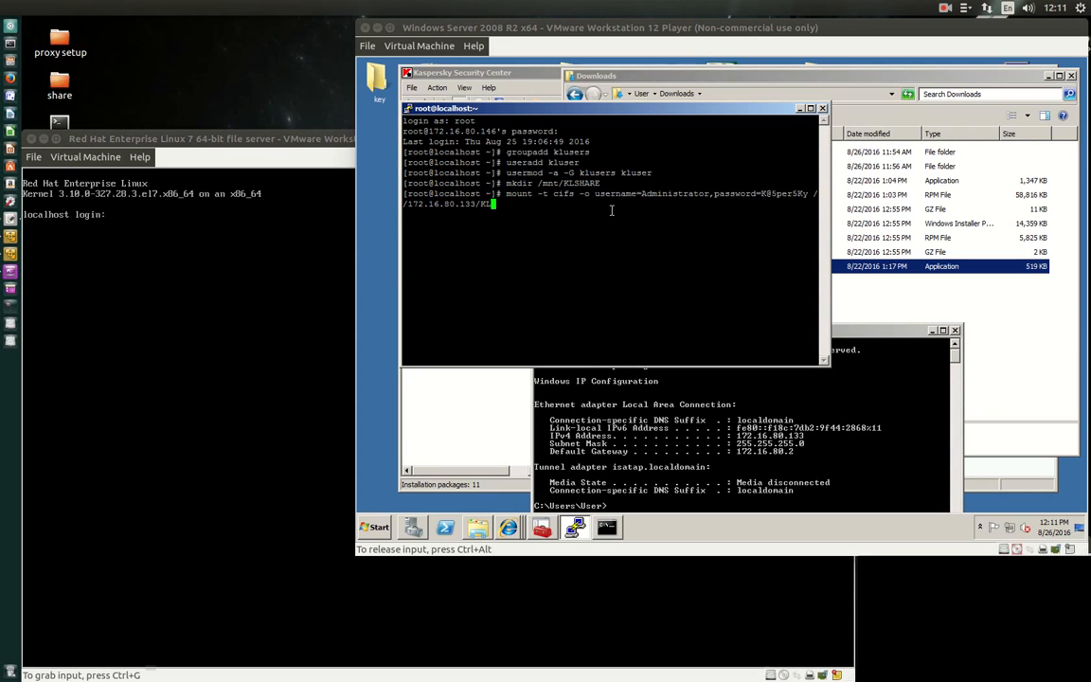
Browse to C:\Program Files (x86)\Kaspersky Lab\Kaspersky Security Center\Share in Explorer
left_click(478, 528)
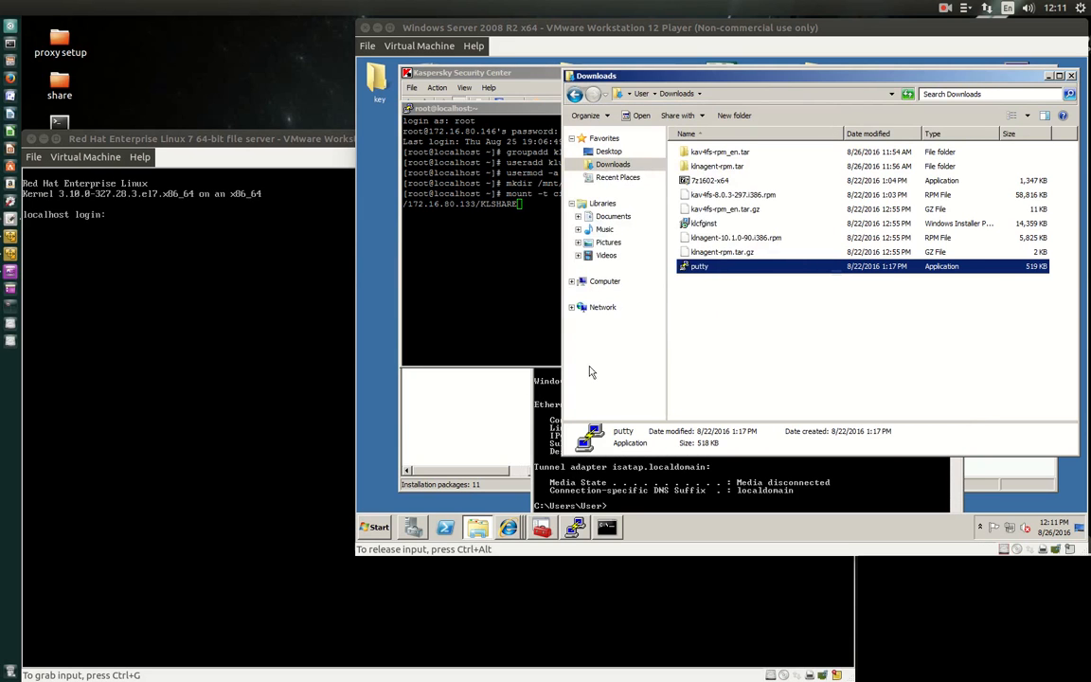
left_click(601, 283)
double_click(705, 149)
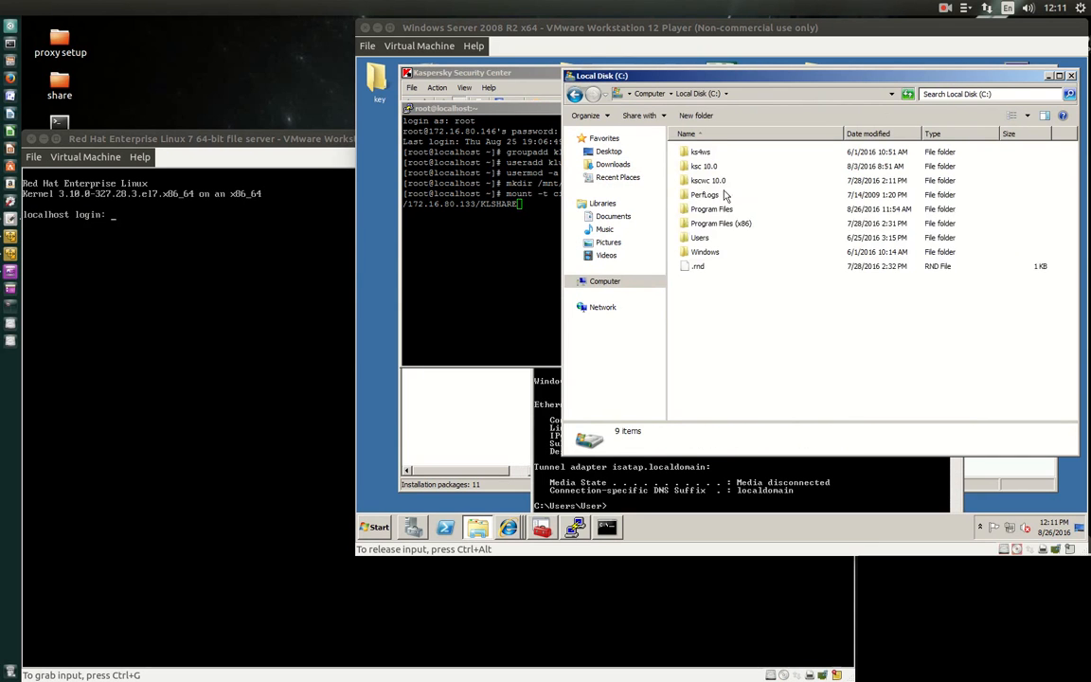
double_click(717, 224)
left_click(715, 181)
double_click(716, 182)
double_click(720, 181)
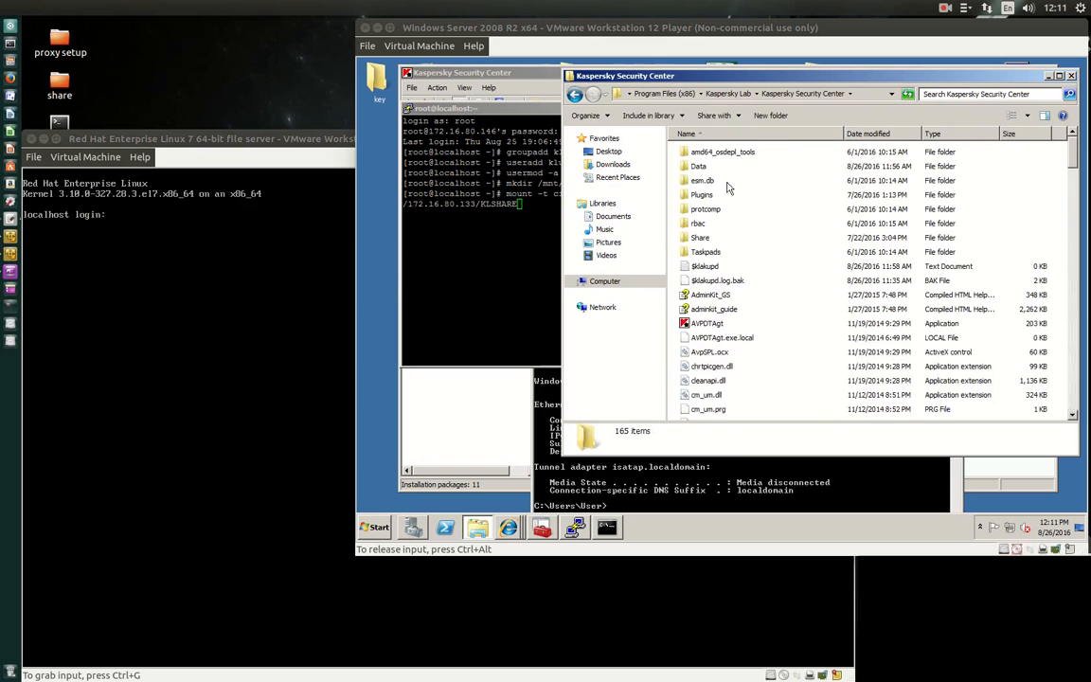
left_click(702, 238)
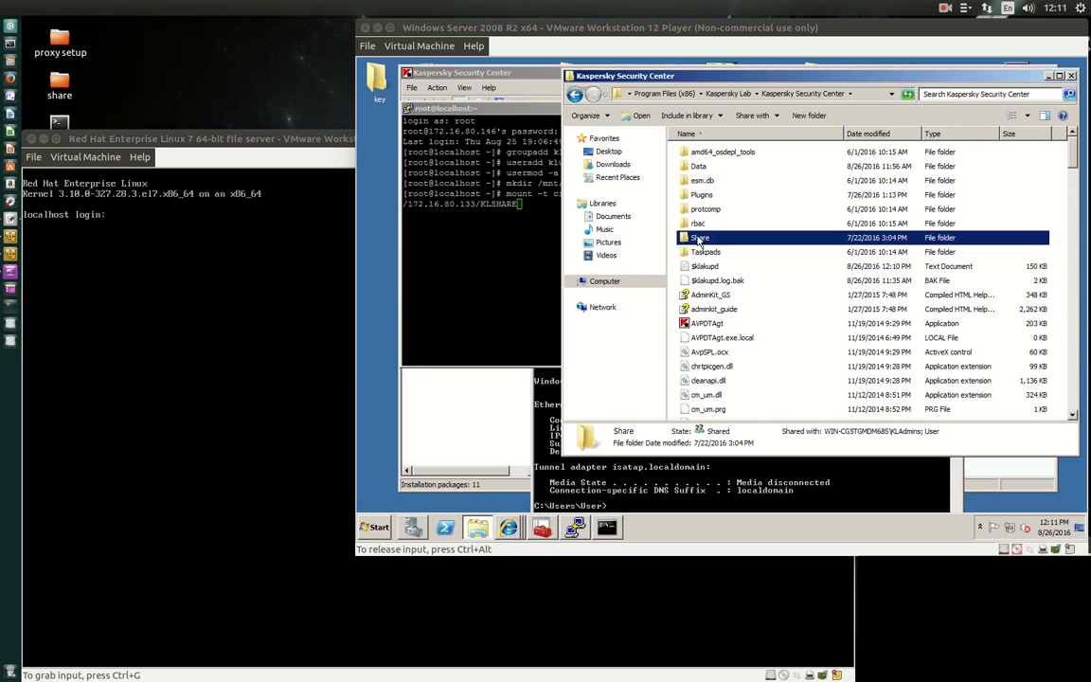
double_click(703, 237)
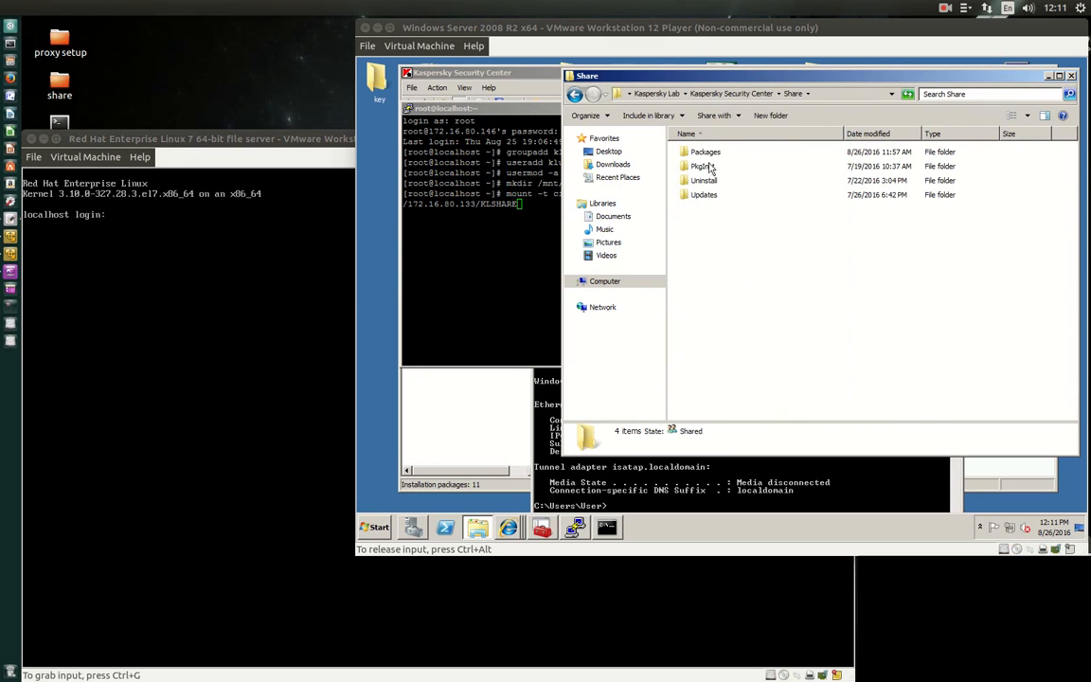
View the Share folder's full path, then bring the PuTTY and ipconfig windows forward
left_click(837, 95)
left_click(811, 324)
left_click(528, 293)
left_click(657, 492)
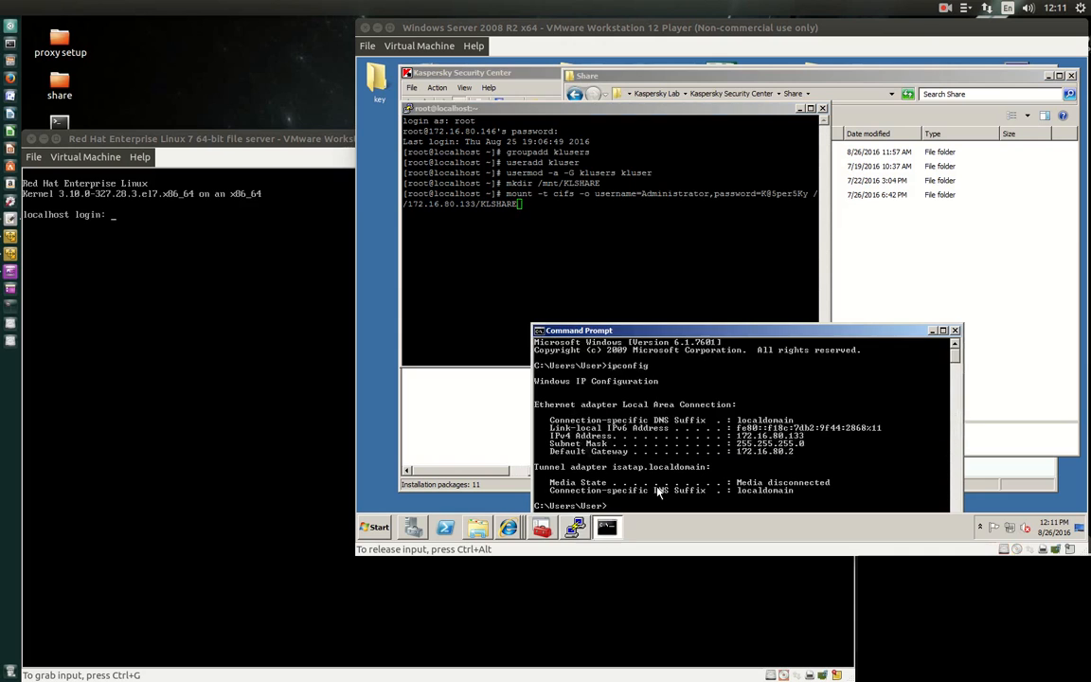
Complete the CIFS mount command with mount point /mnt/KLSHARE/ and run it
left_click(620, 262)
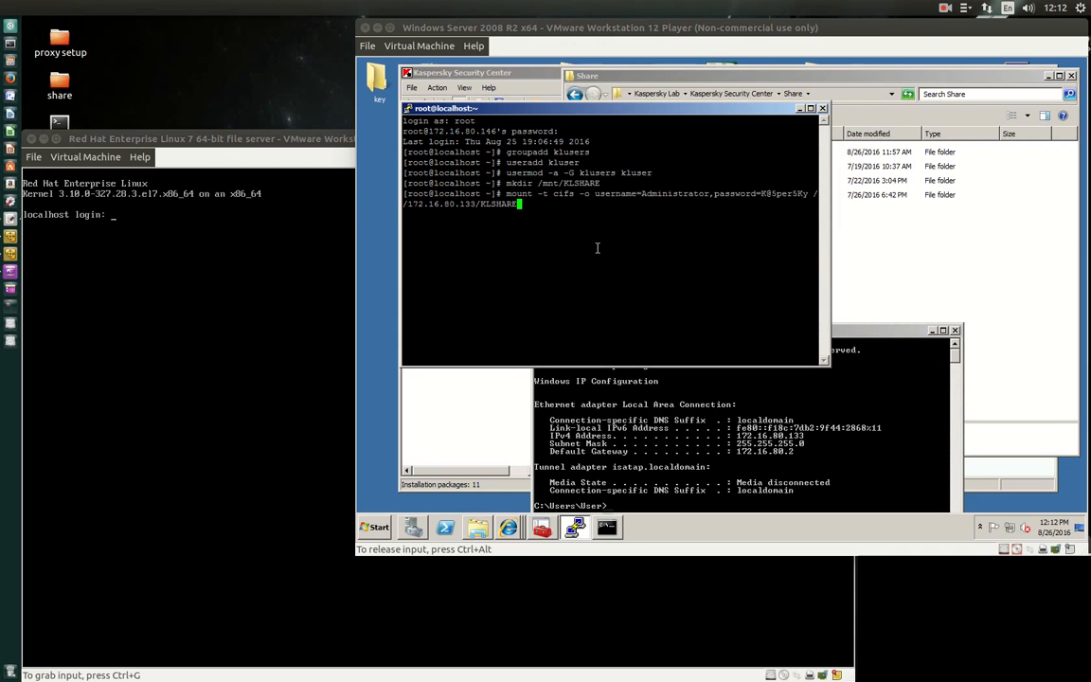
type("/mnt/KL")
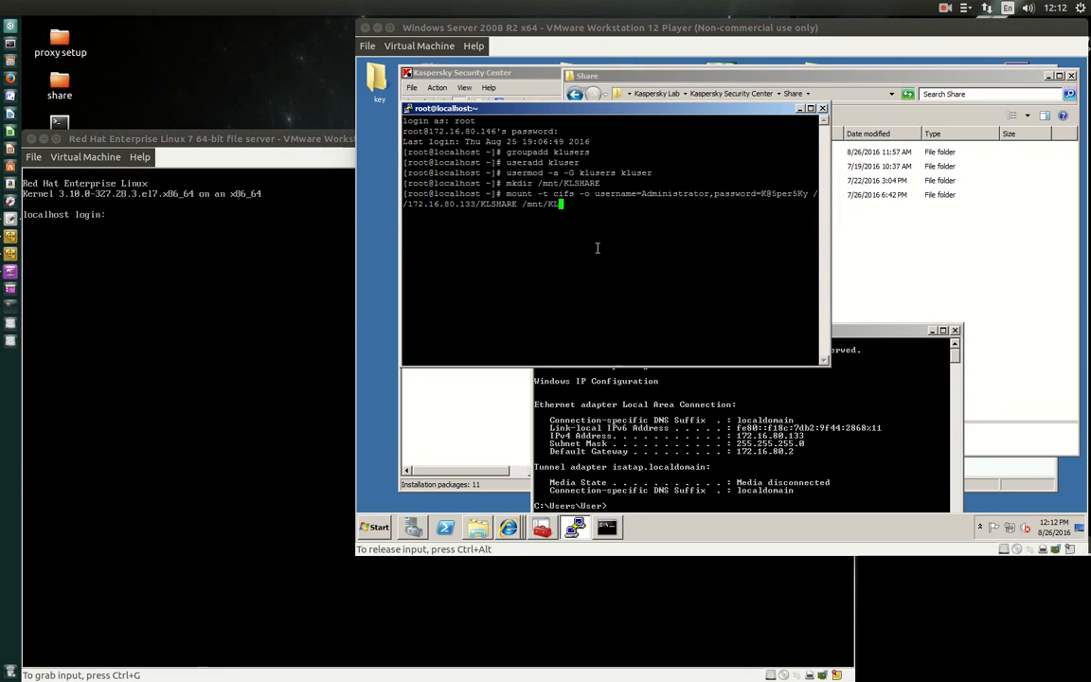
key("Tab")
key("Return")
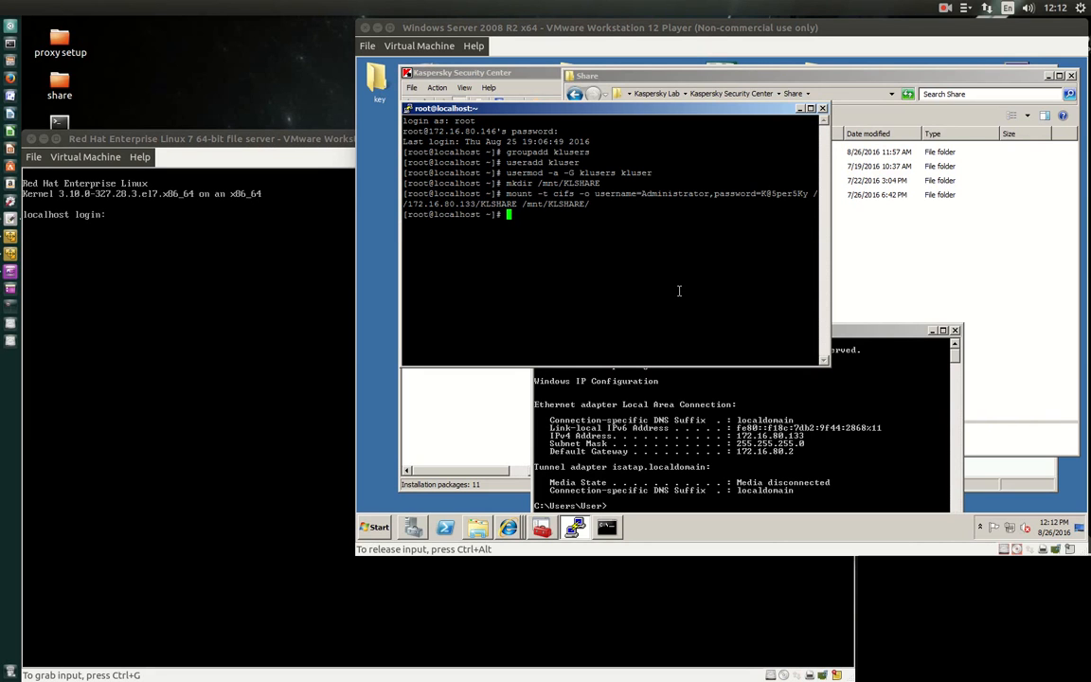
List /mnt/KLSHARE/ and compare it with the Windows Share folder contents
type("/")
key("BackSpace")
type("ls /mnt/K")
key("Tab")
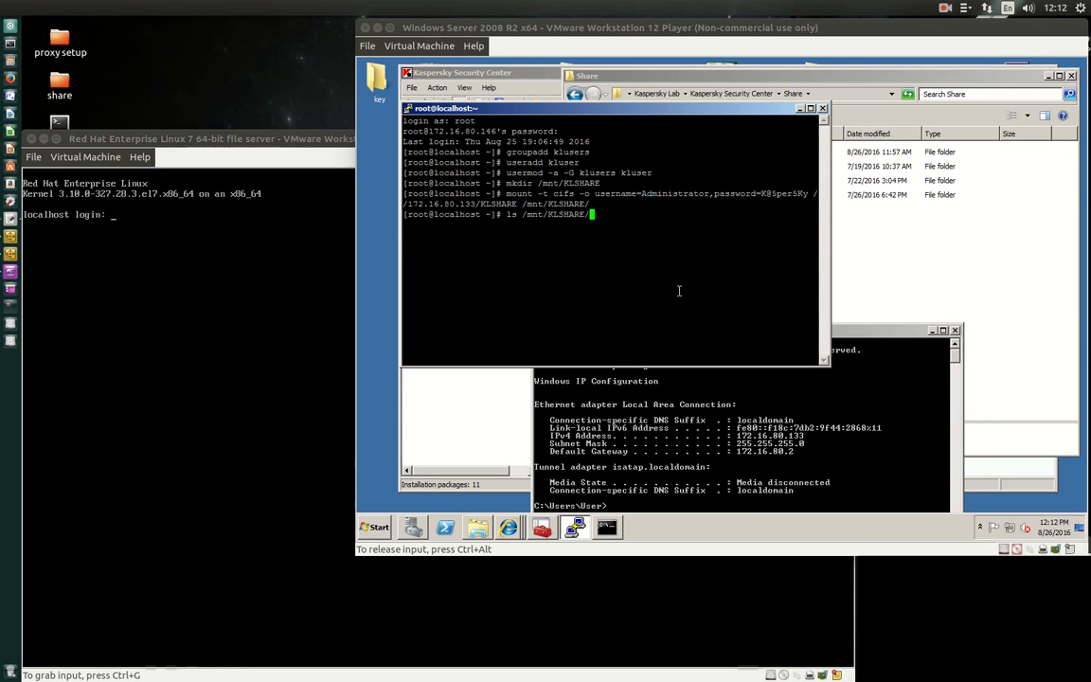
key("Return")
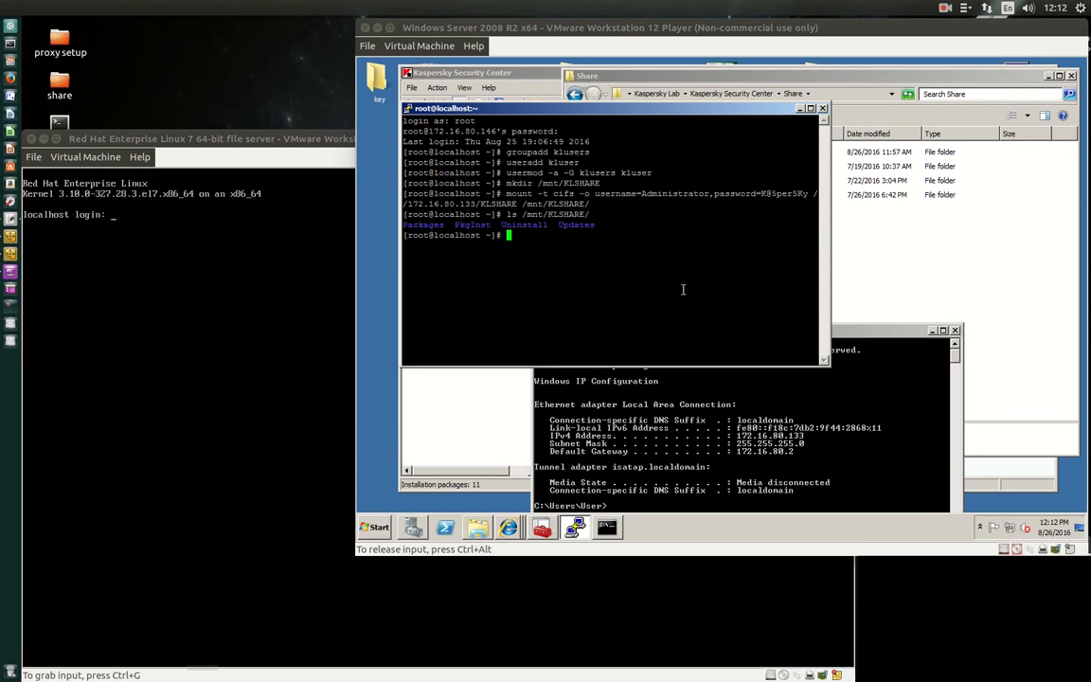
left_click(912, 255)
left_click(484, 281)
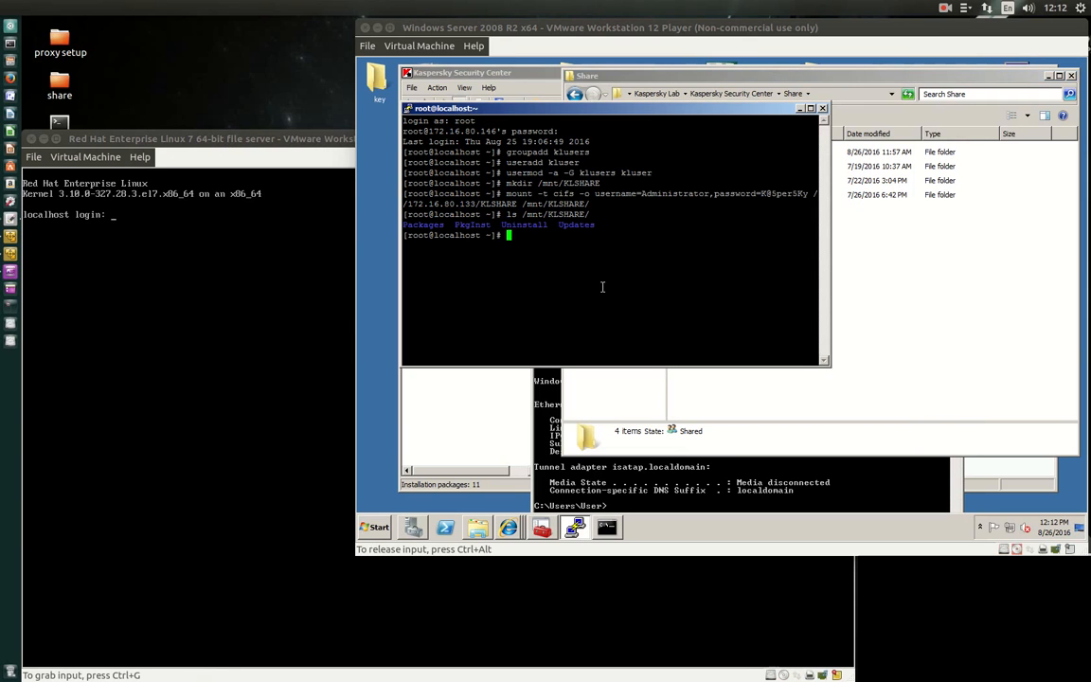
Change into /mnt/KLSHARE/Packages/ and list the available packages
type("c")
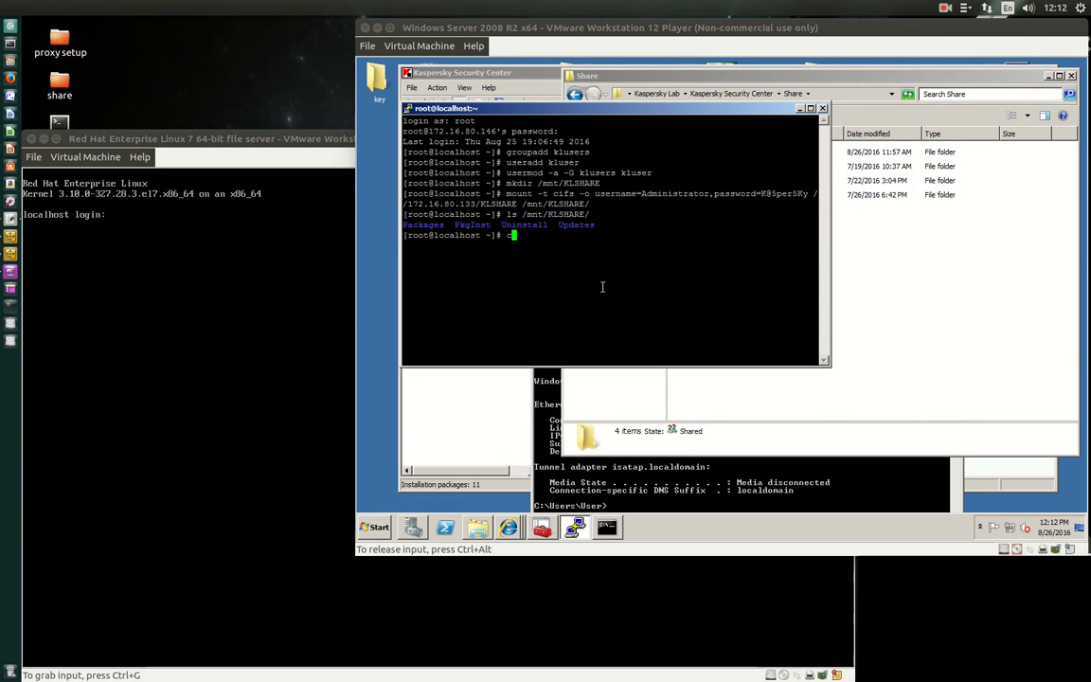
type("d /")
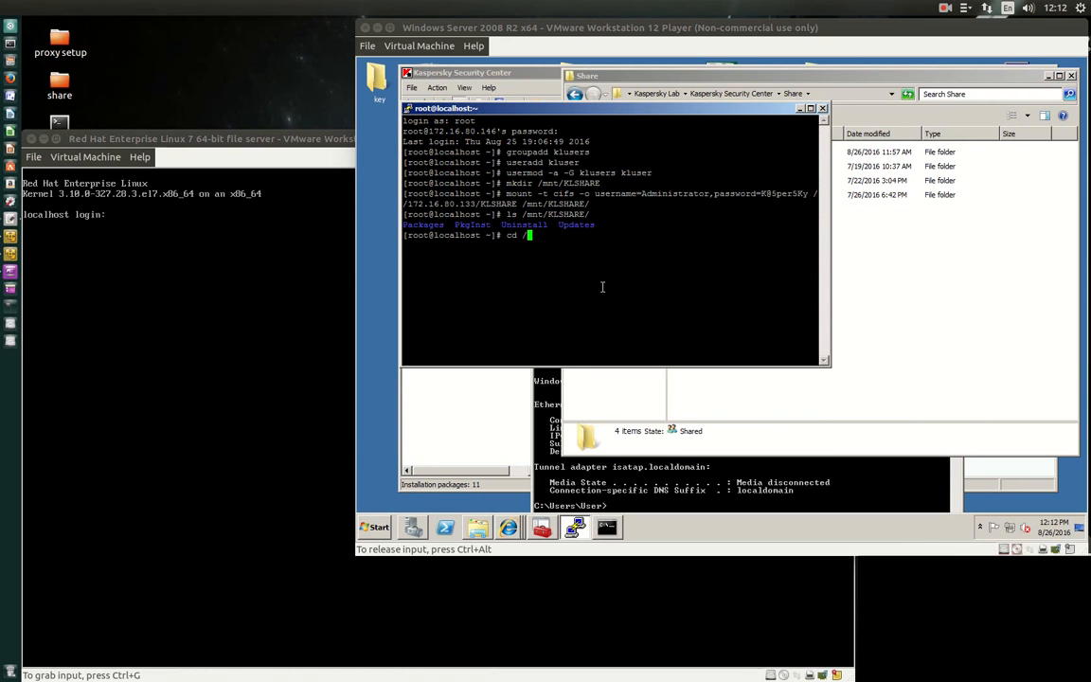
type("mnt/KL")
key("Tab")
type("Pa")
key("Tab")
key("Return")
type("ls")
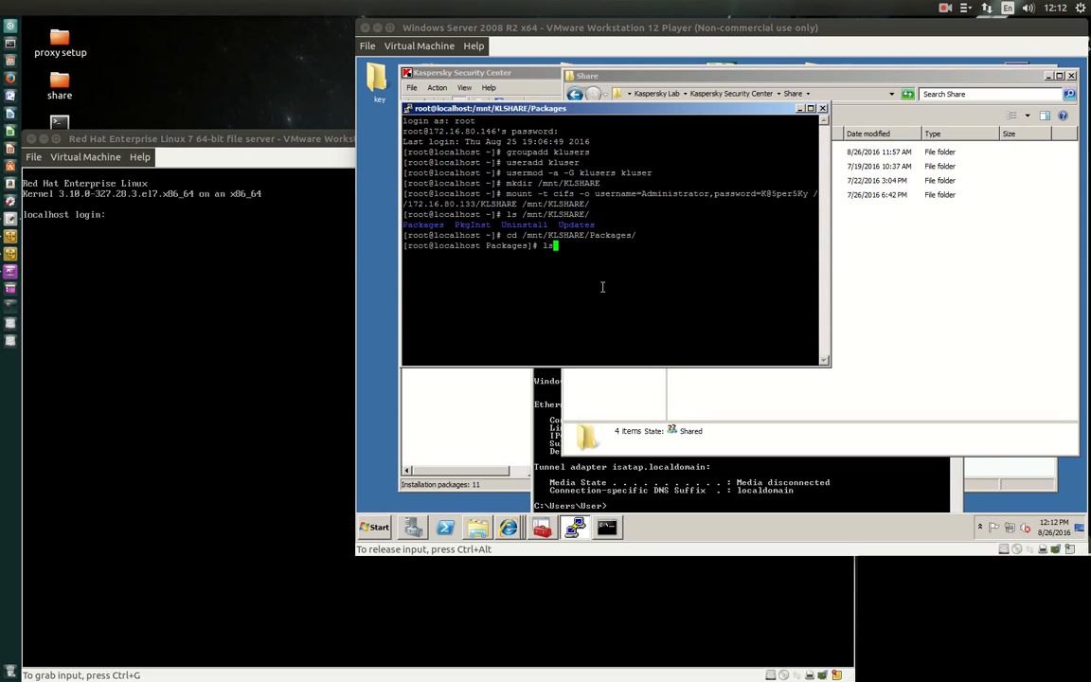
key("Return")
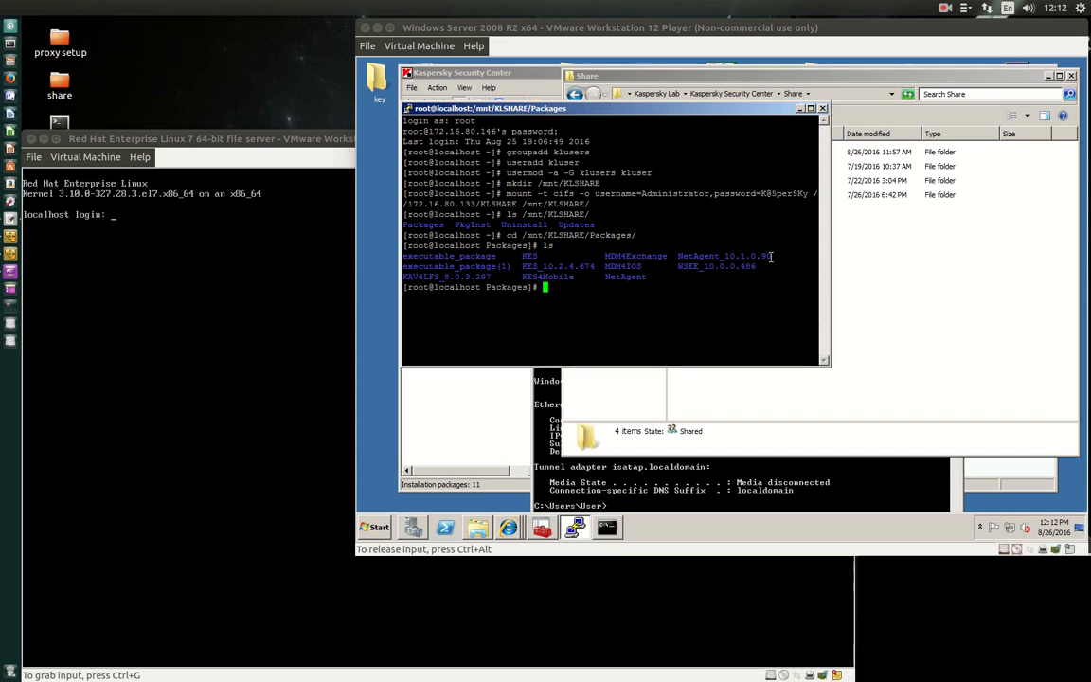
List the files in the NetAgent_10.1.0.90 folder
type("ls Ne")
key("Tab")
type("_")
key("Tab")
key("Return")
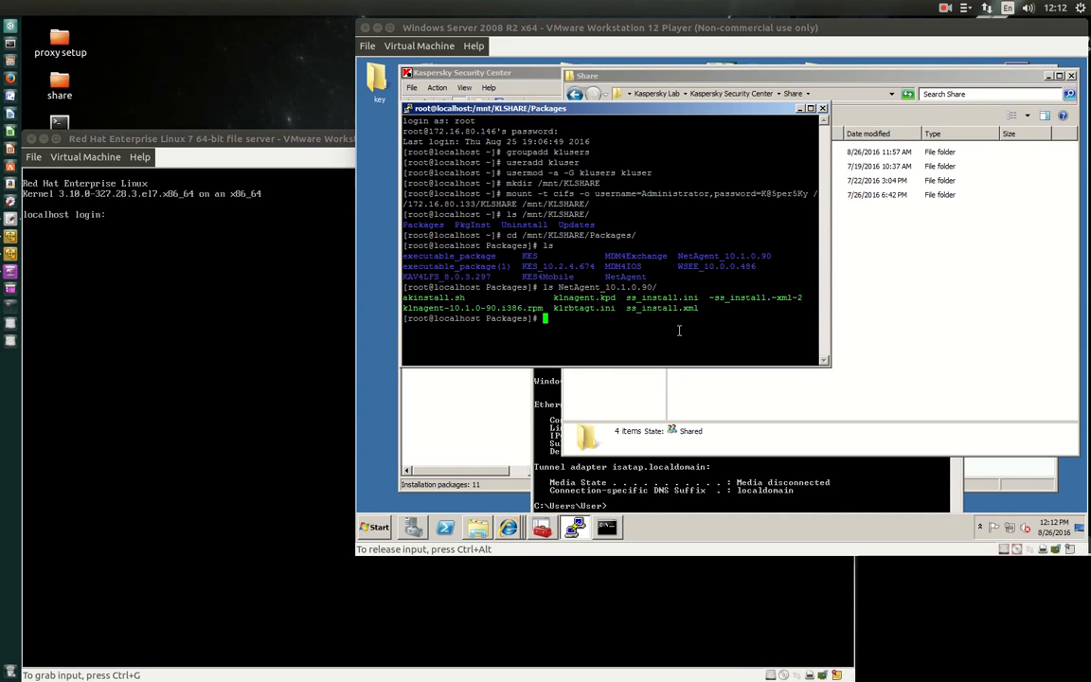
Change into NetAgent_10.1.0.90 and list the Network Agent installer files
type("cd Ne")
key("Tab")
type("_")
key("Tab")
key("Return")
type("ls")
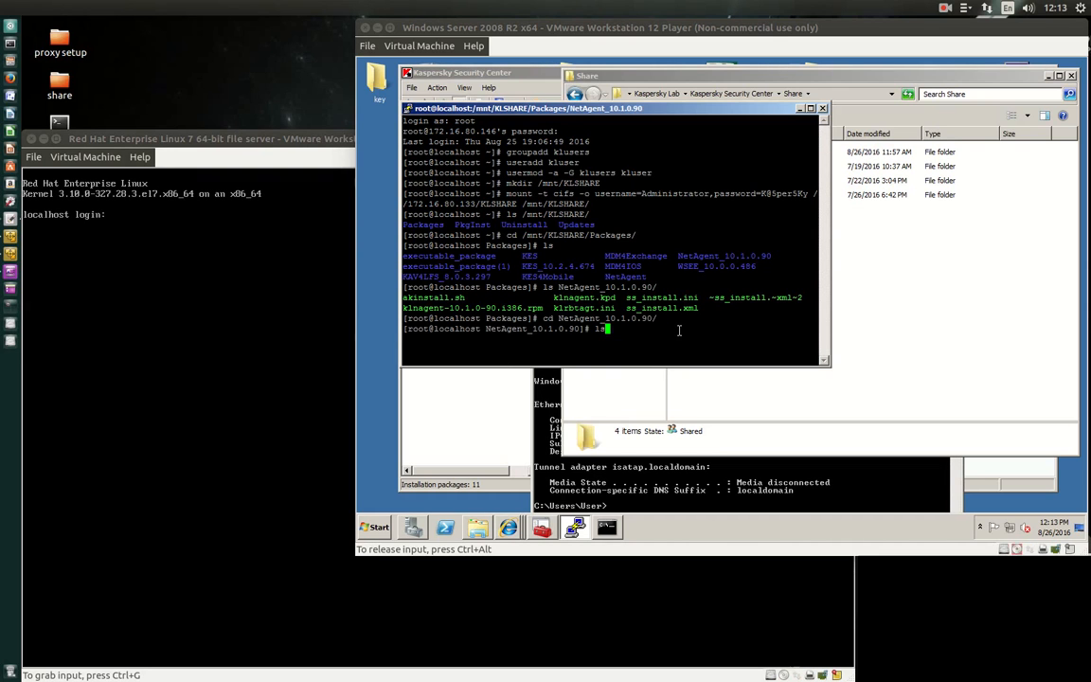
key("Return")
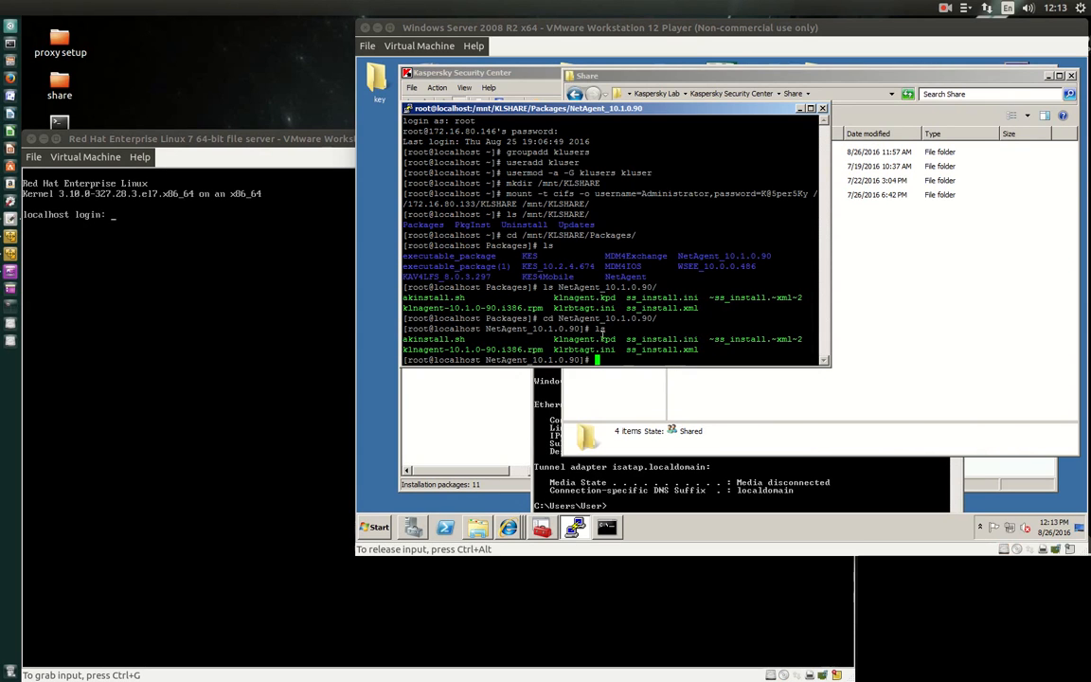
Install klnagent-10.1.0-90.i386.rpm with rpm -U, then begin typing /opt/kaspersky/klnagent/lib/bin/ path
type("rpm -U klnagent-10.1.0-90.i386.rpm")
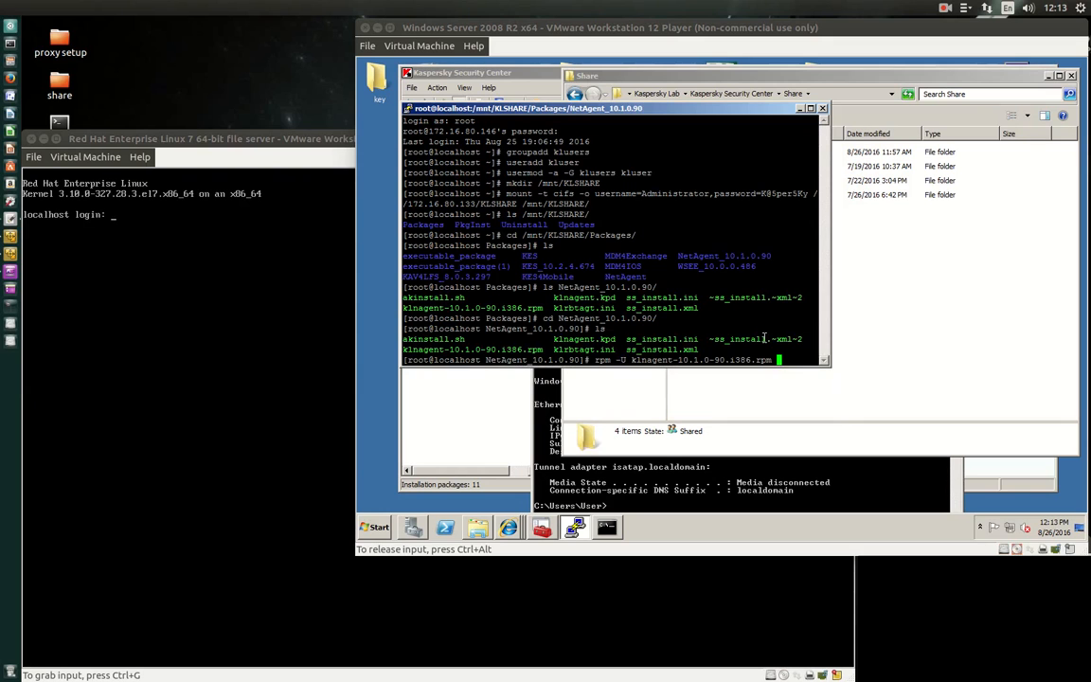
key("Return")
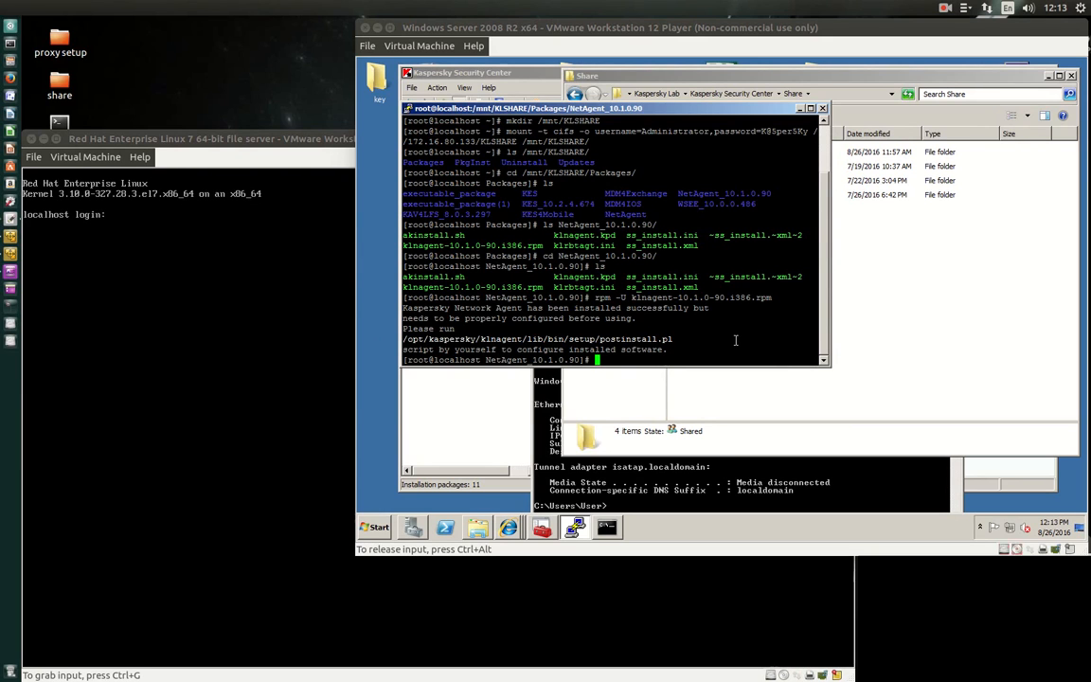
type("/opt/kaspersky/klnagent/lib/bin/")
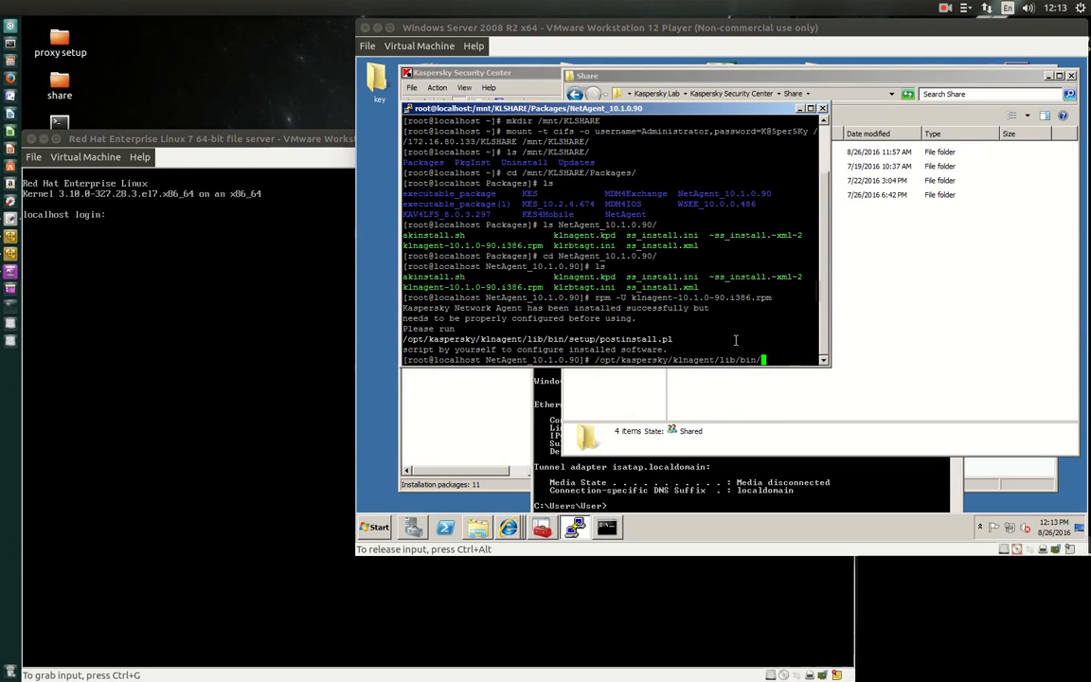
type("po")
type("s")
Run /opt/kaspersky/klnagent/lib/bin/setup/postinstall.pl and check the server's IPv4 address in ipconfig
key("BackSpace")
key("BackSpace")
key("BackSpace")
type("setup/p")
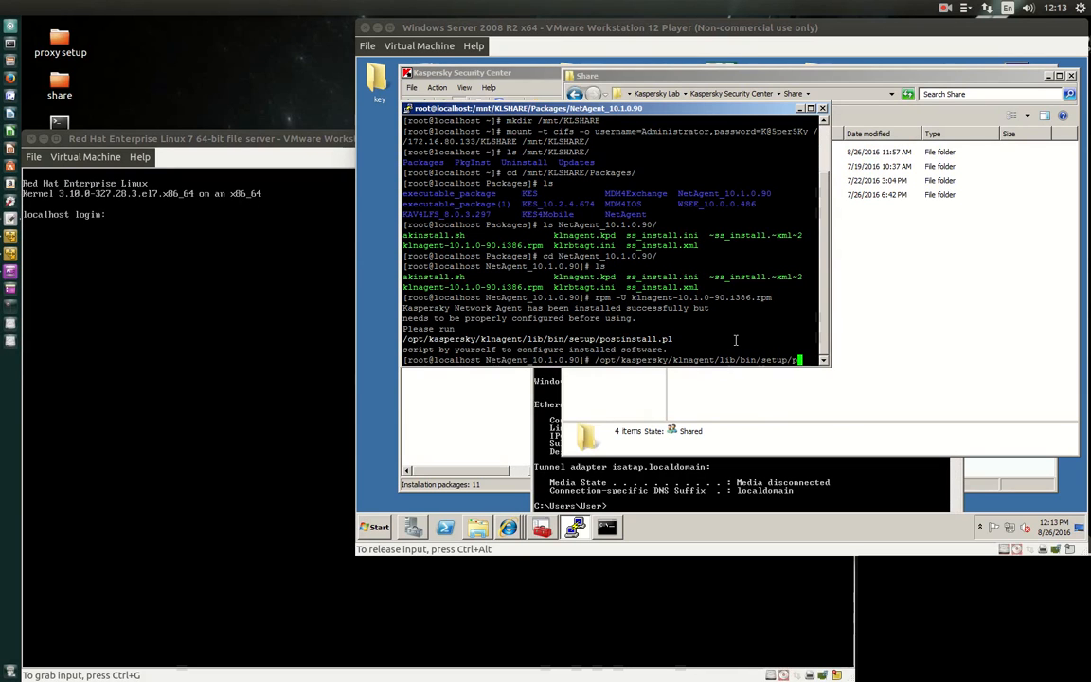
key("Tab")
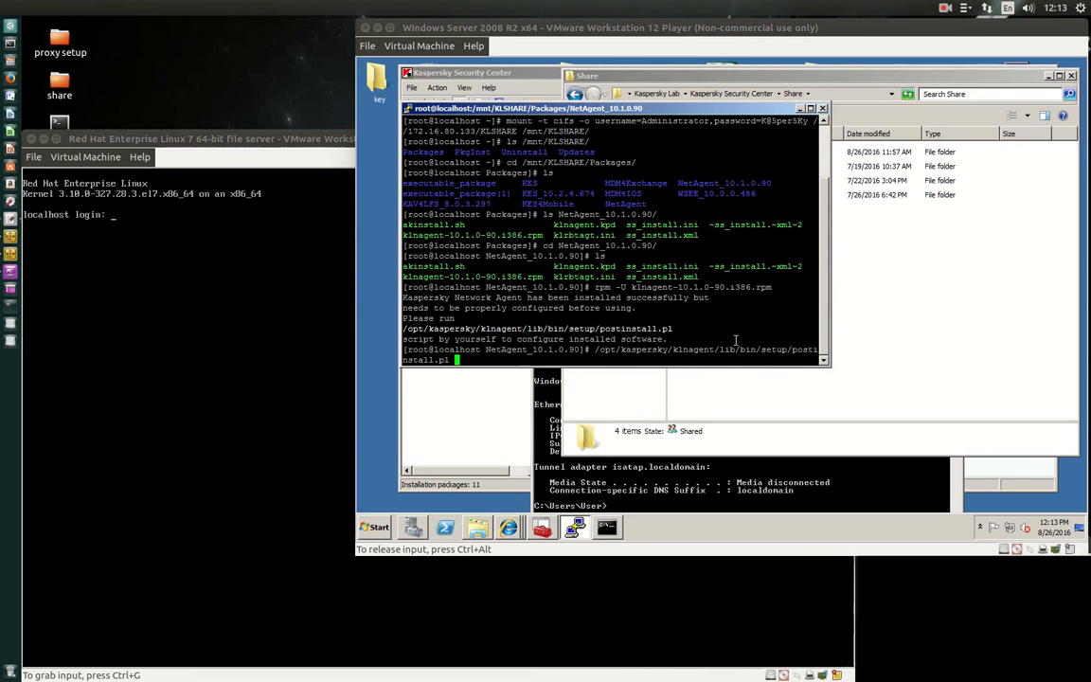
key("Return")
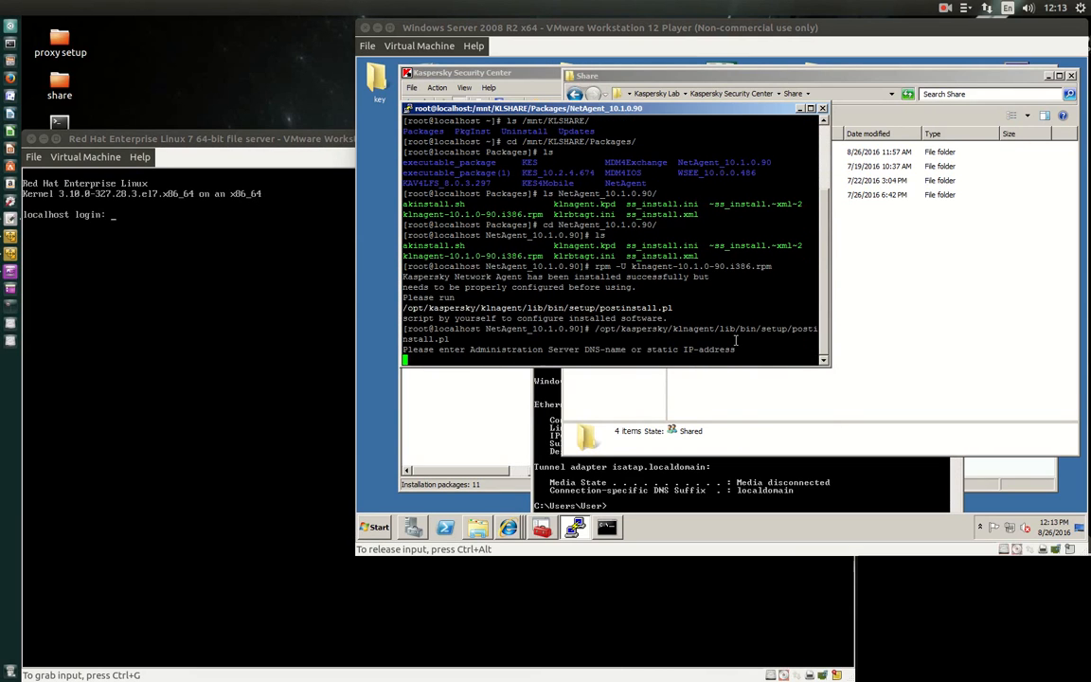
left_click(727, 490)
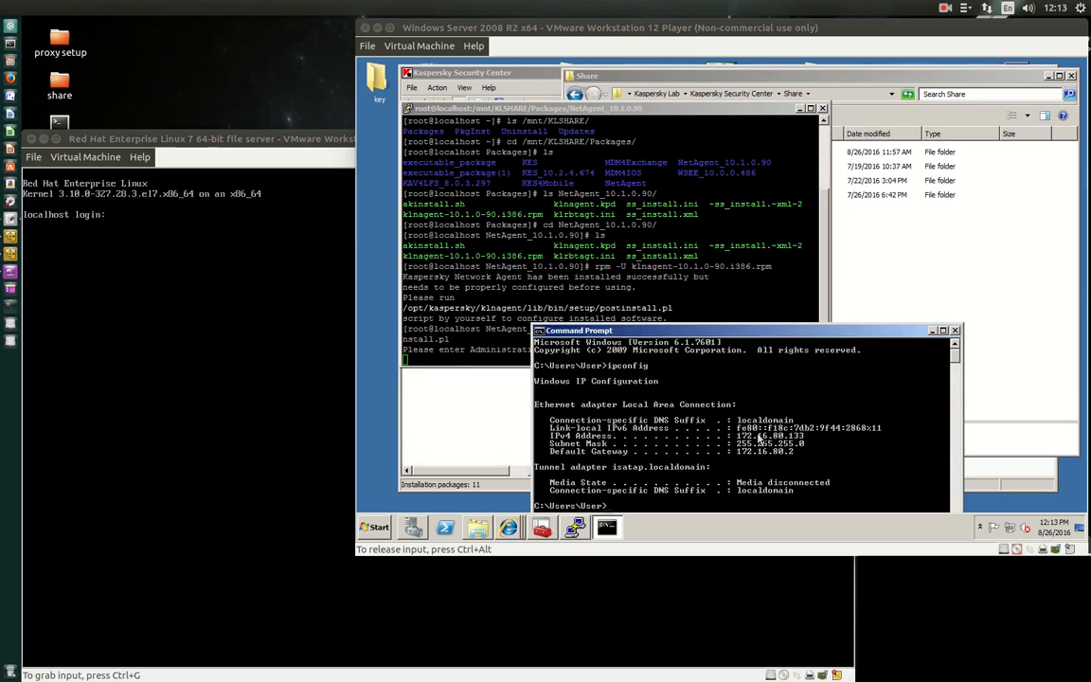
left_click(528, 334)
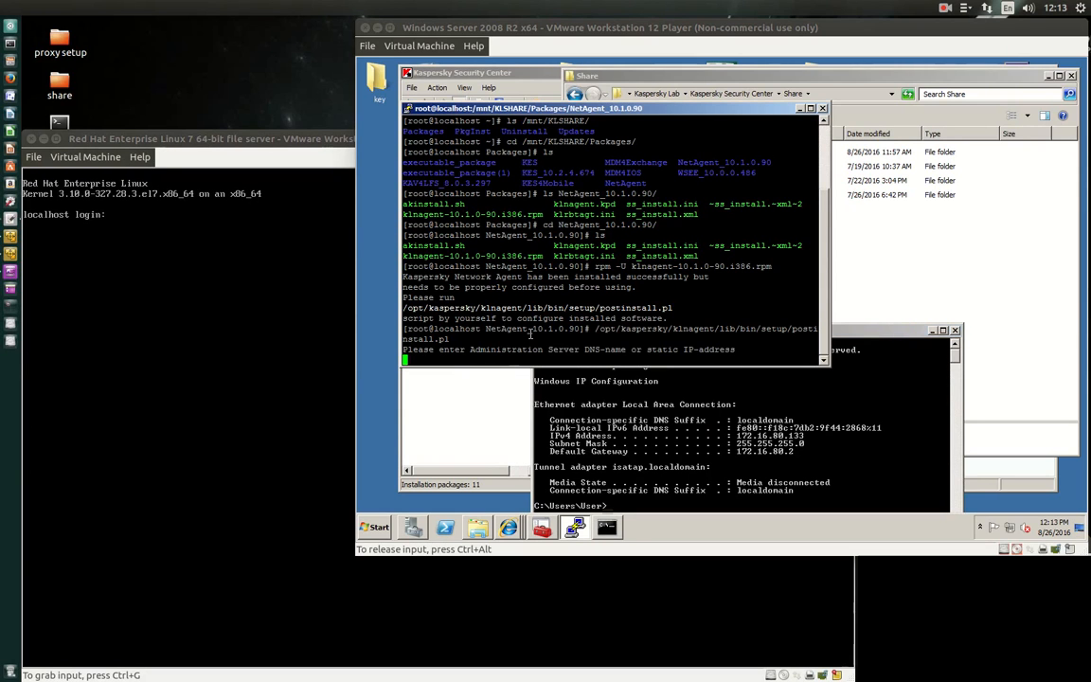
Enter Administration Server 172.16.80.133, accepting ports 14000, 13000 and SSL encryption
type("172.16.80.133")
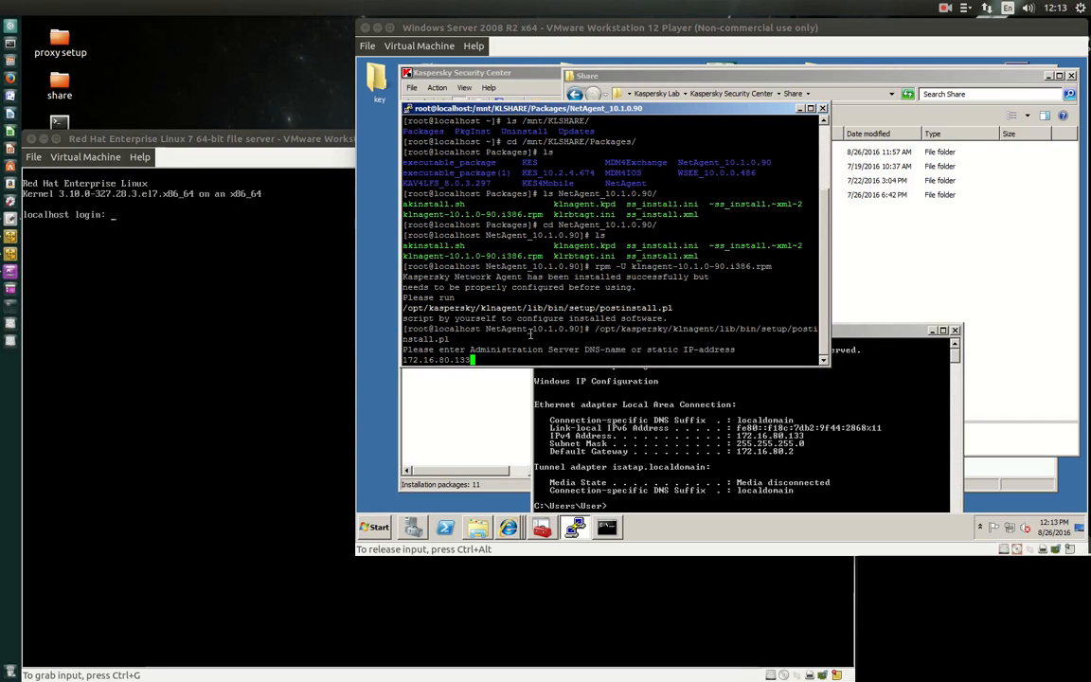
key("Return")
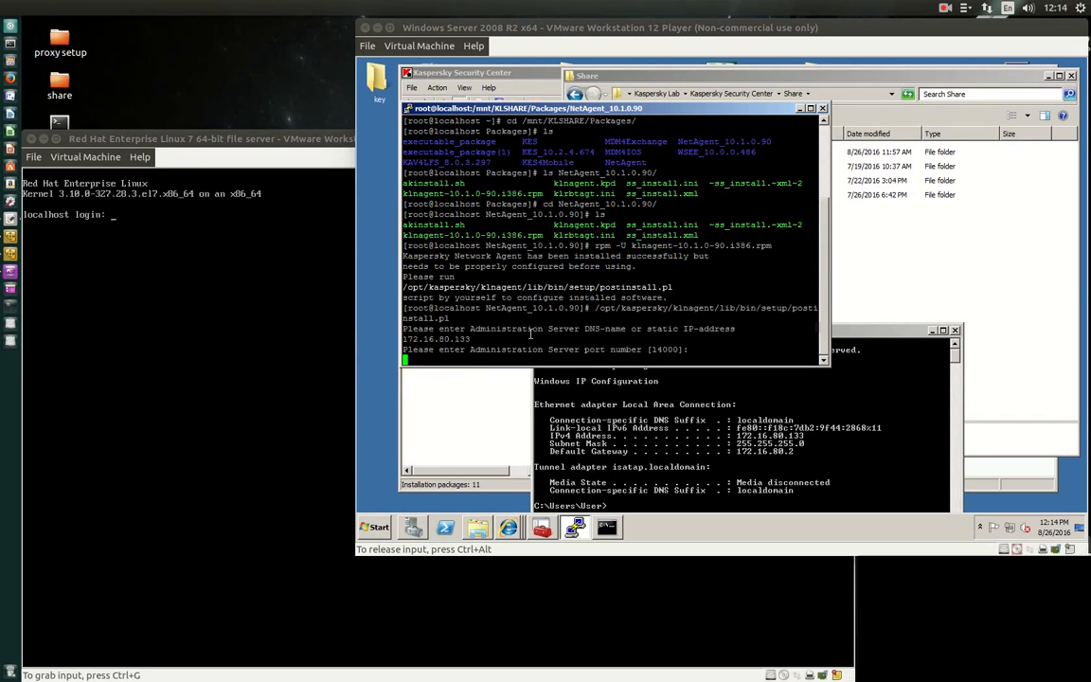
key("Return")
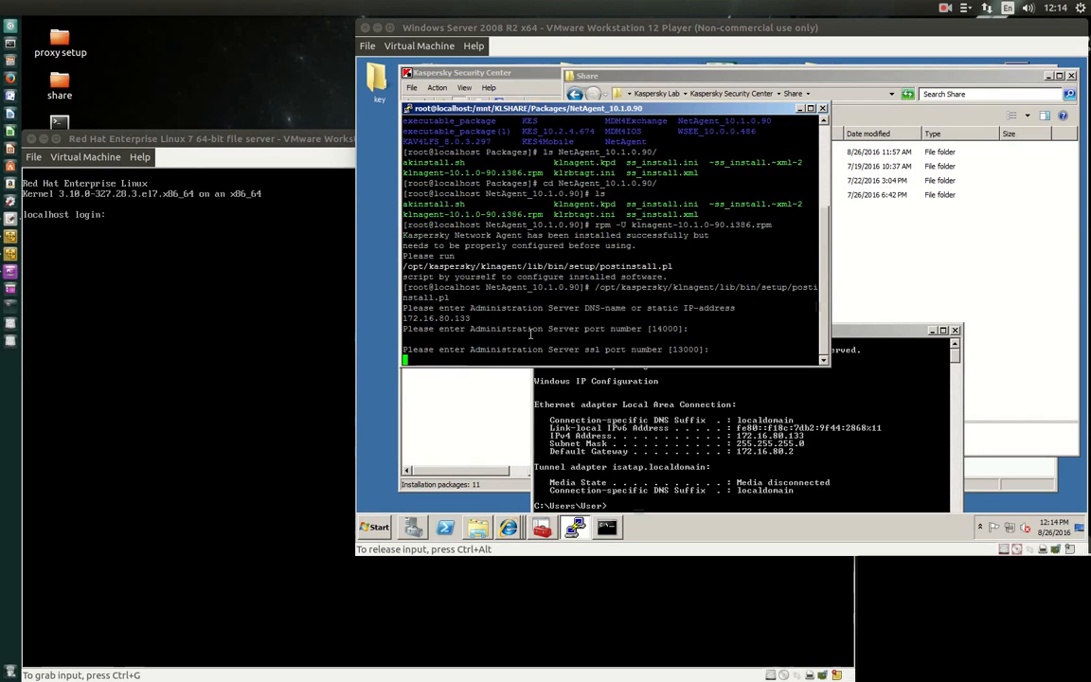
key("Return")
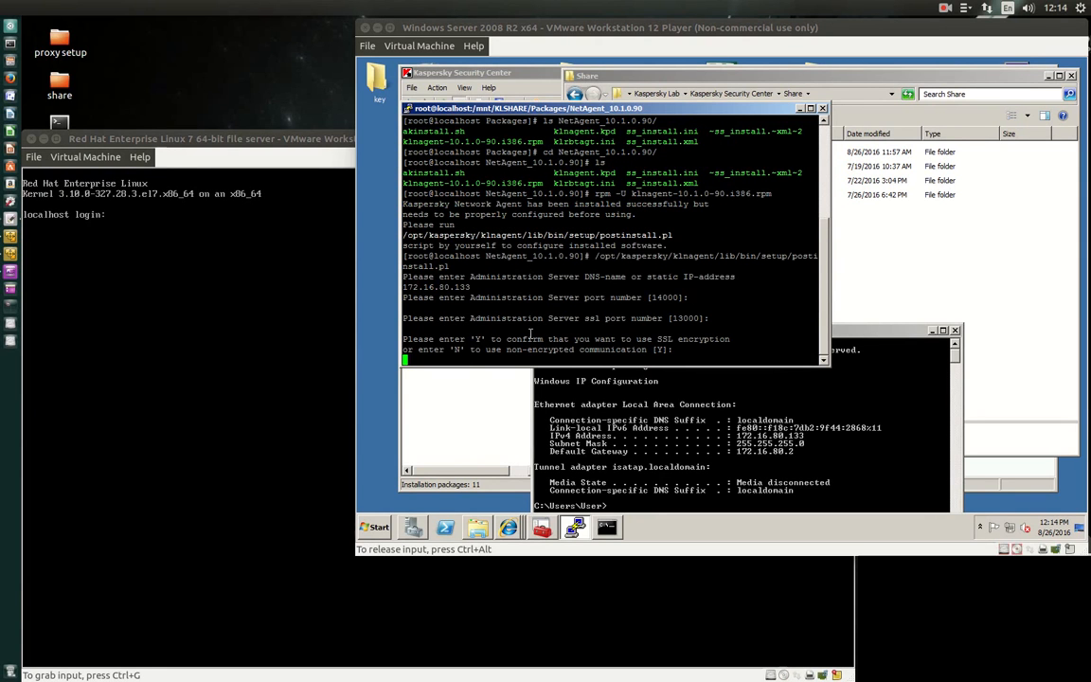
key("Return")
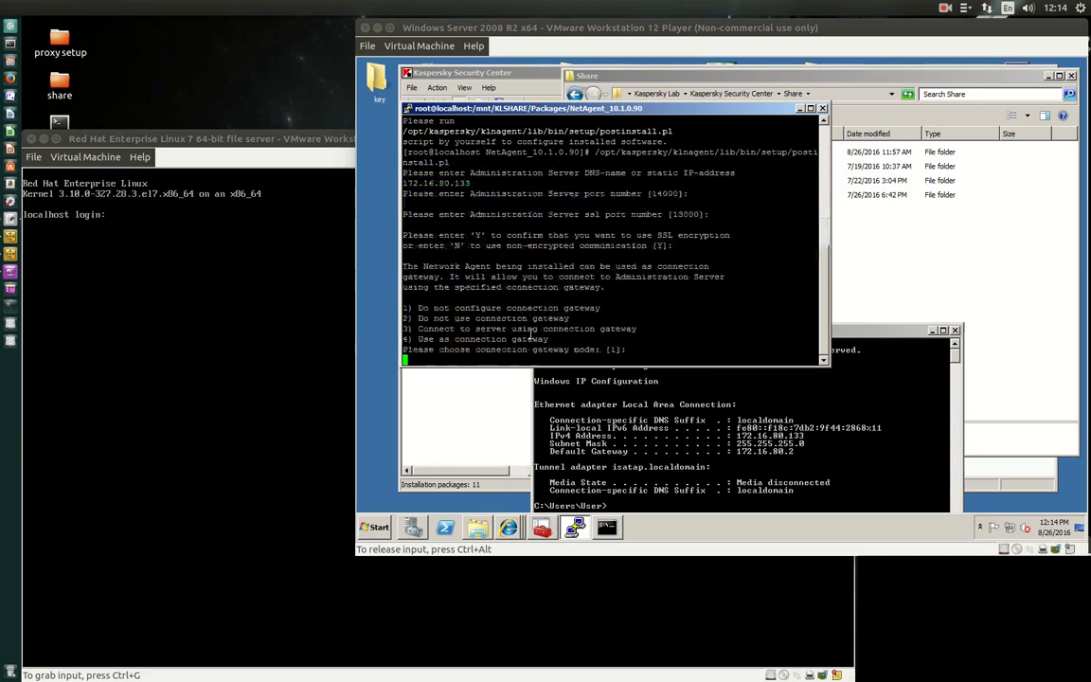
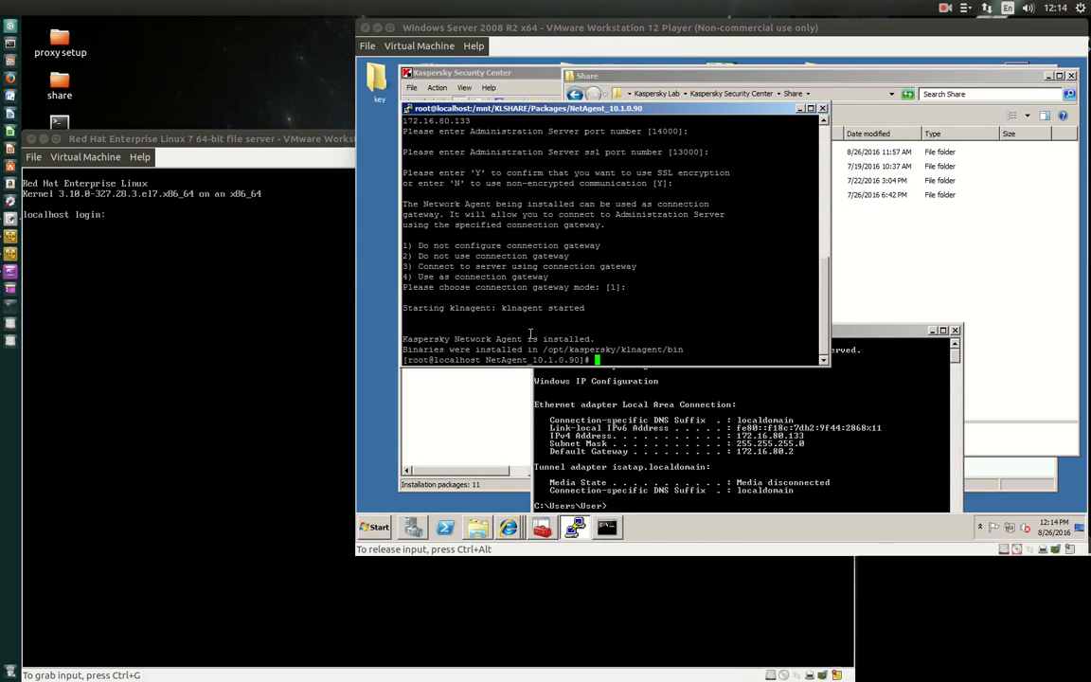
Run firewall-cmd --permanent --add-port for 13000/tcp, 14000/tcp and 15000/udp on the Linux server
type("firewall-cmd --perman")
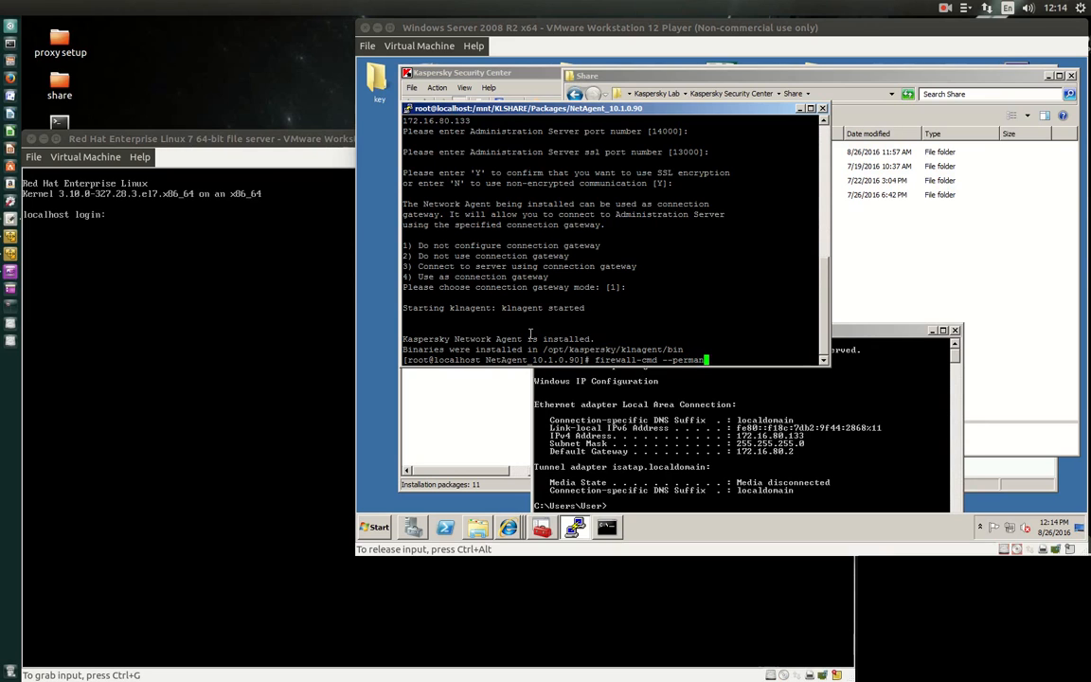
type("ent --add-port")
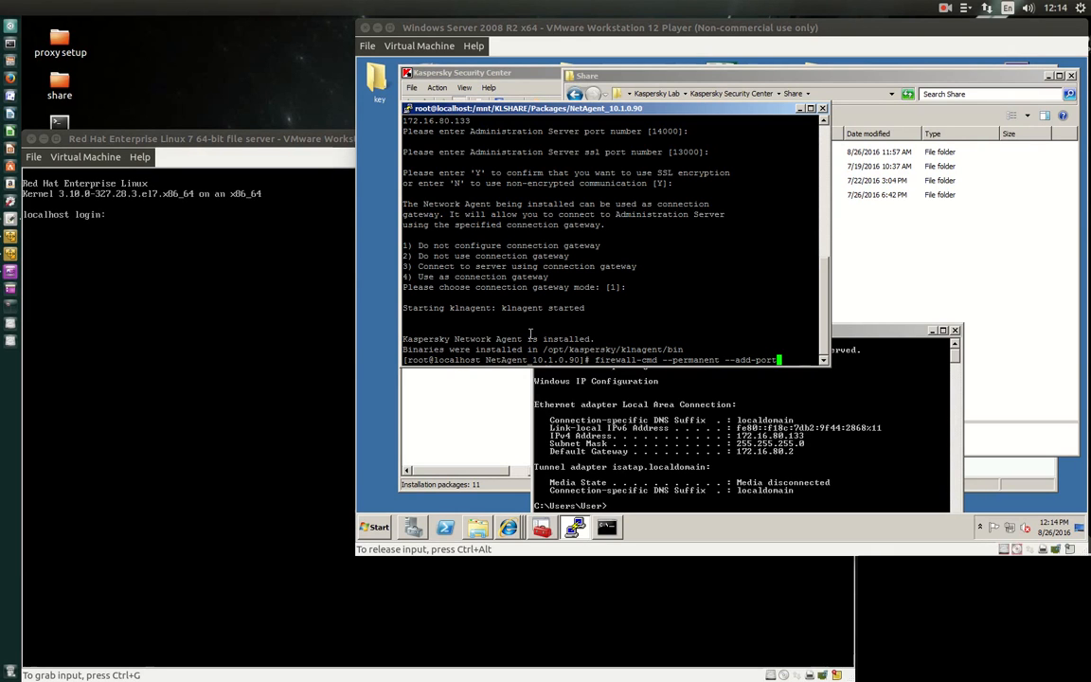
type("=13000/tcp")
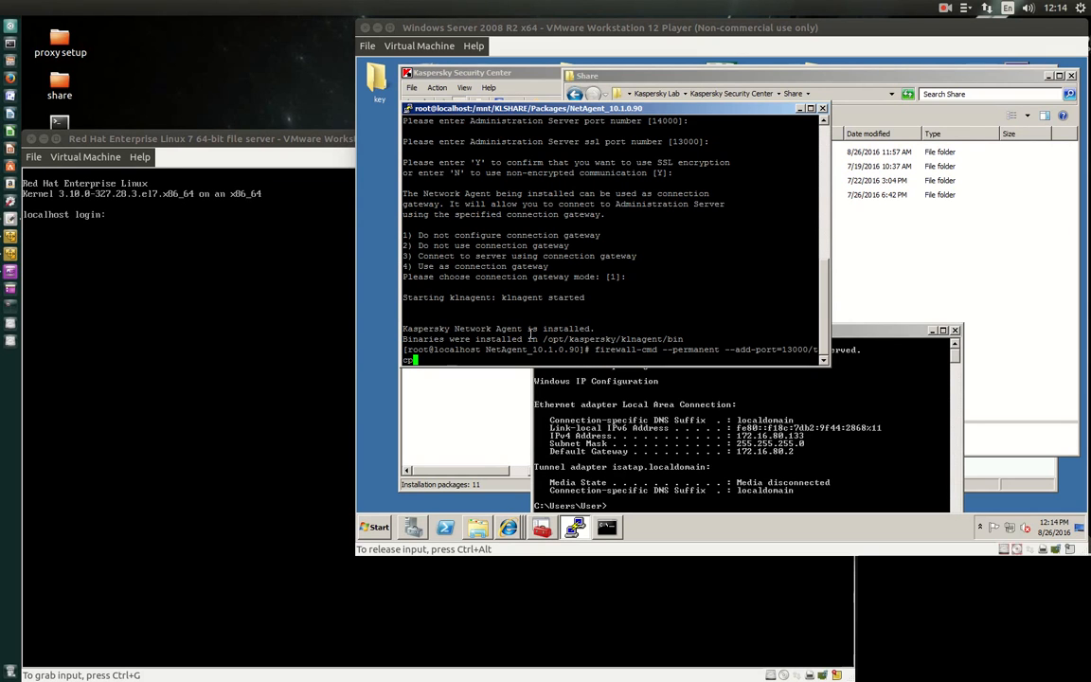
key("Return")
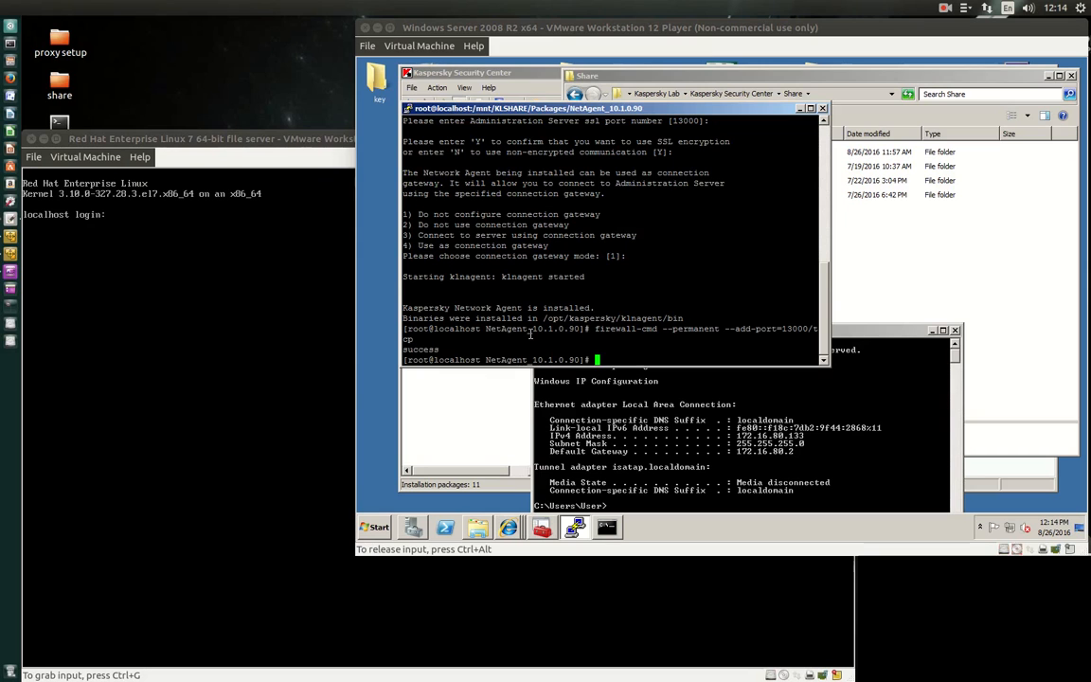
key("Up")
key("Left")
key("Left")
key("Left")
key("Left")
key("Left")
key("Left")
key("Left")
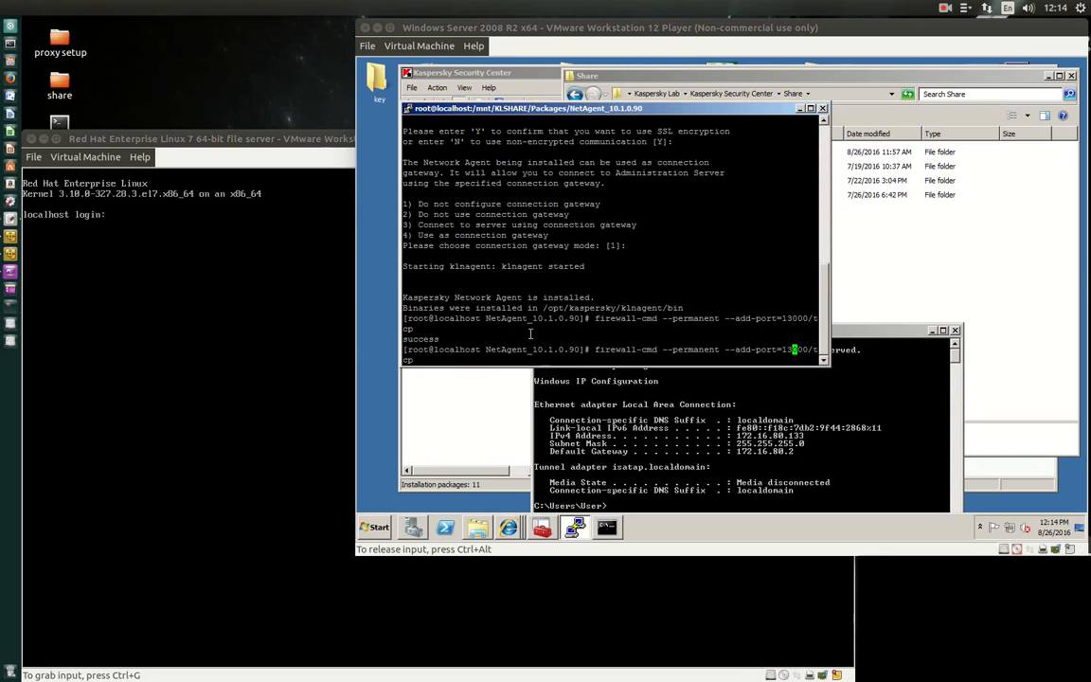
key("BackSpace")
type("4")
key("Right")
key("Right")
key("Right")
key("Right")
key("Right")
key("Right")
key("Right")
key("Return")
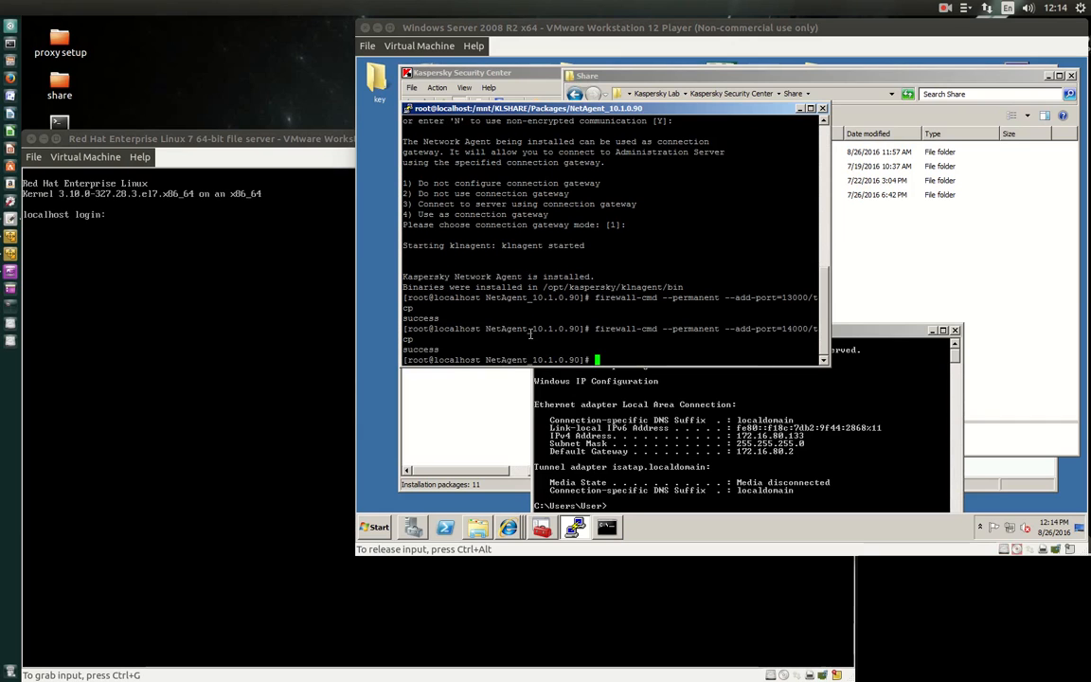
key("Up")
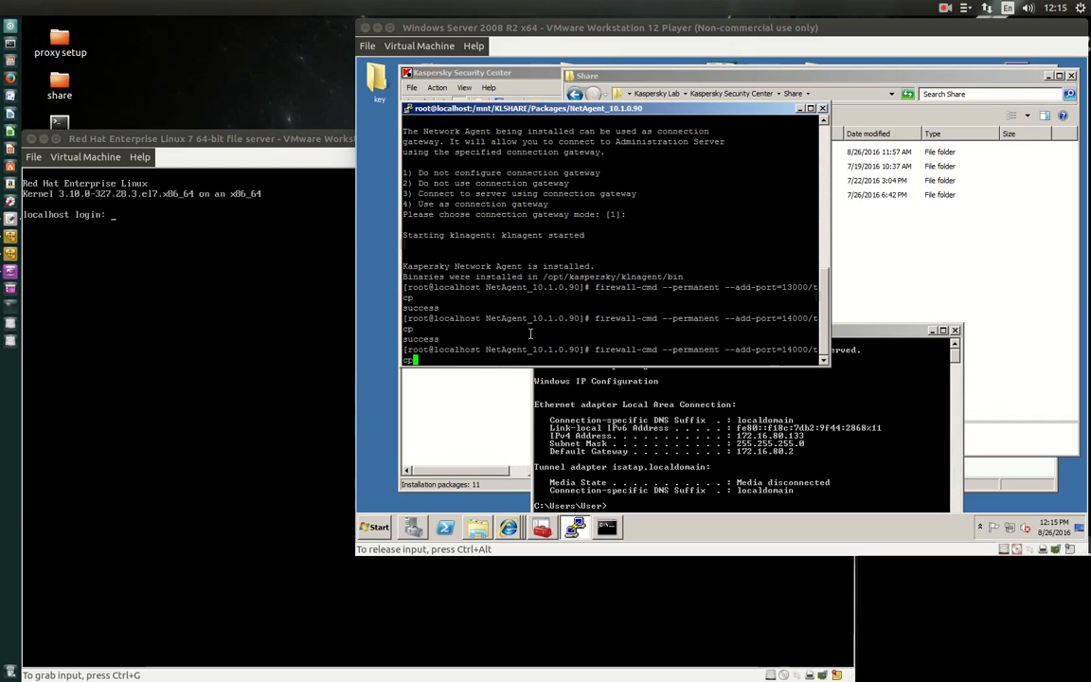
key("BackSpace")
key("BackSpace")
key("BackSpace")
key("BackSpace")
key("BackSpace")
key("BackSpace")
key("BackSpace")
key("BackSpace")
type("5000")
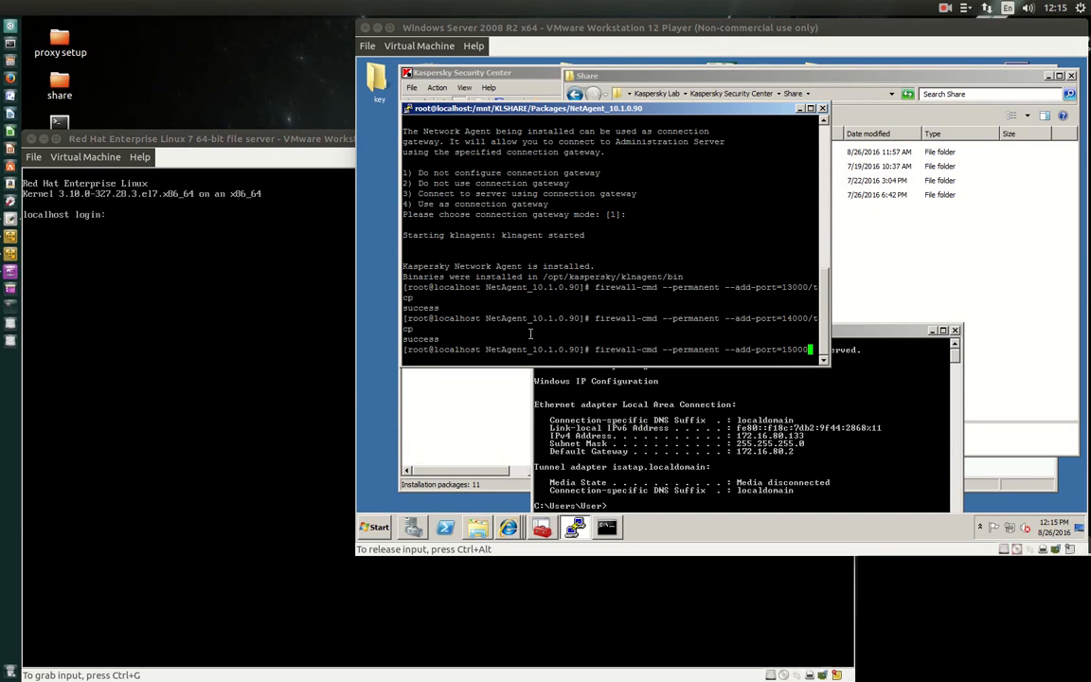
type("/udp")
key("Return")
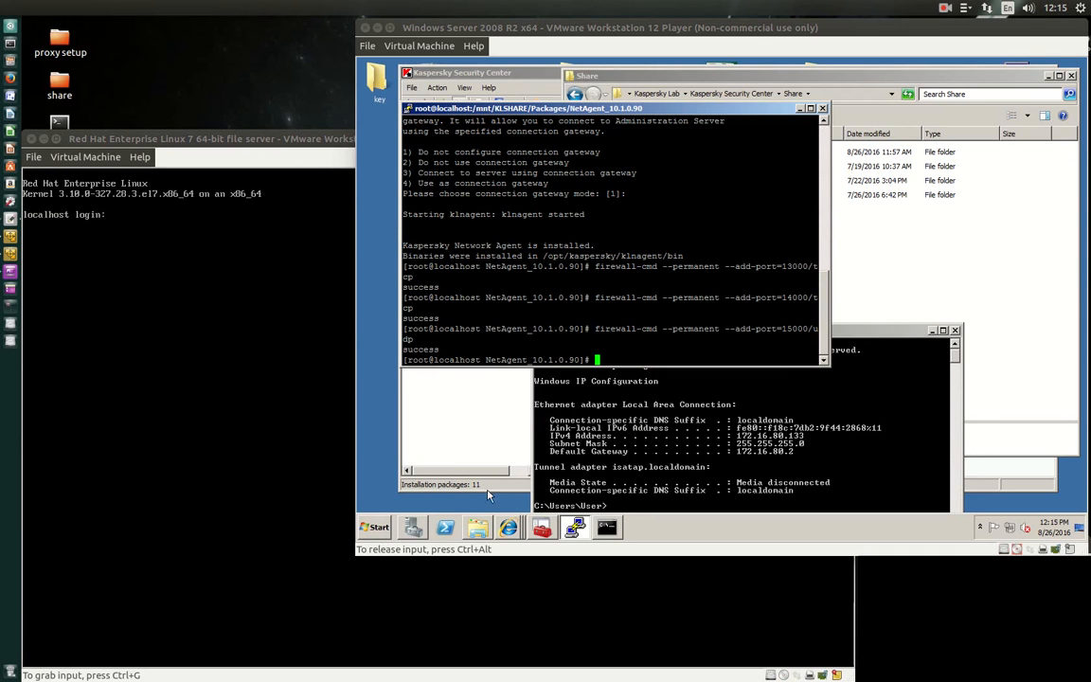
left_click(541, 528)
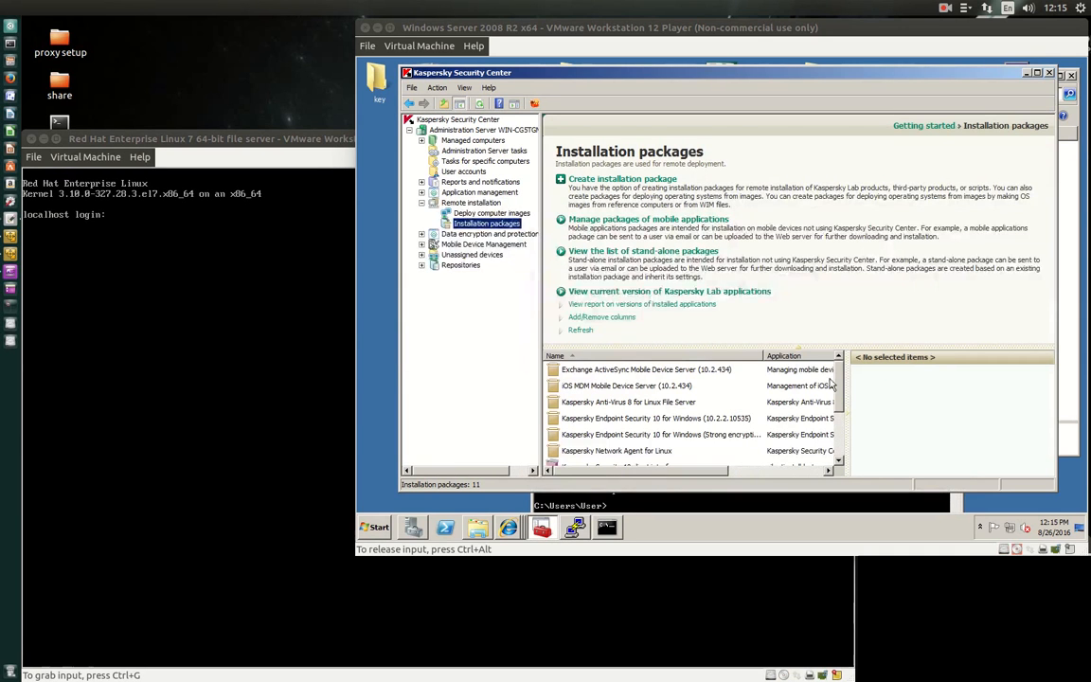
left_click(630, 451)
right_click(653, 450)
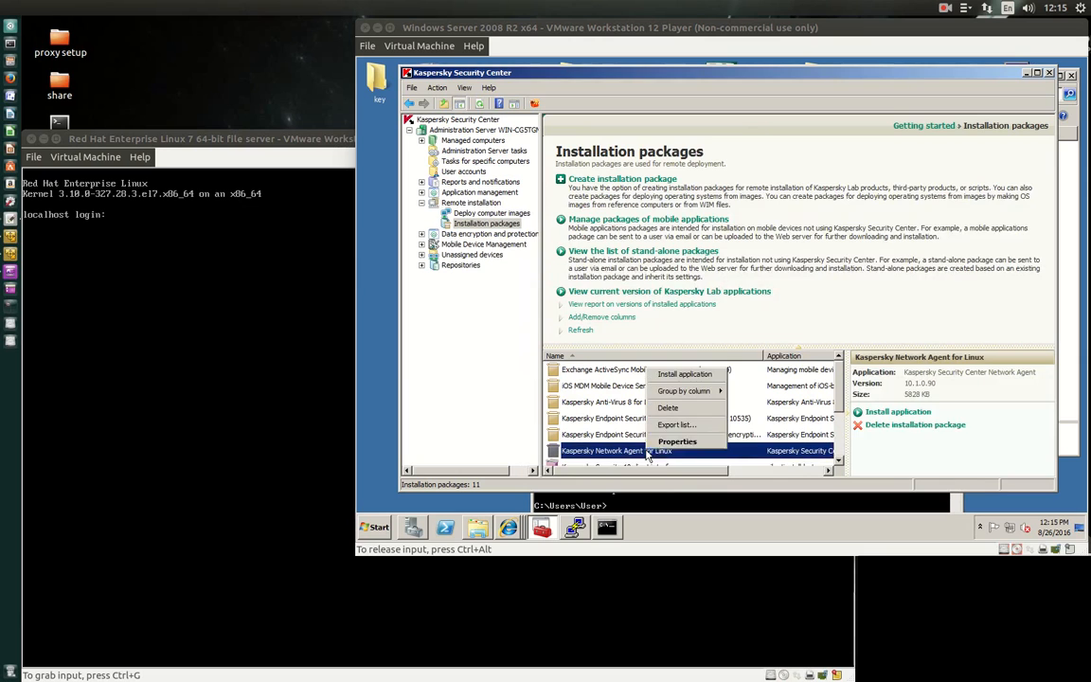
left_click(676, 441)
left_click(610, 166)
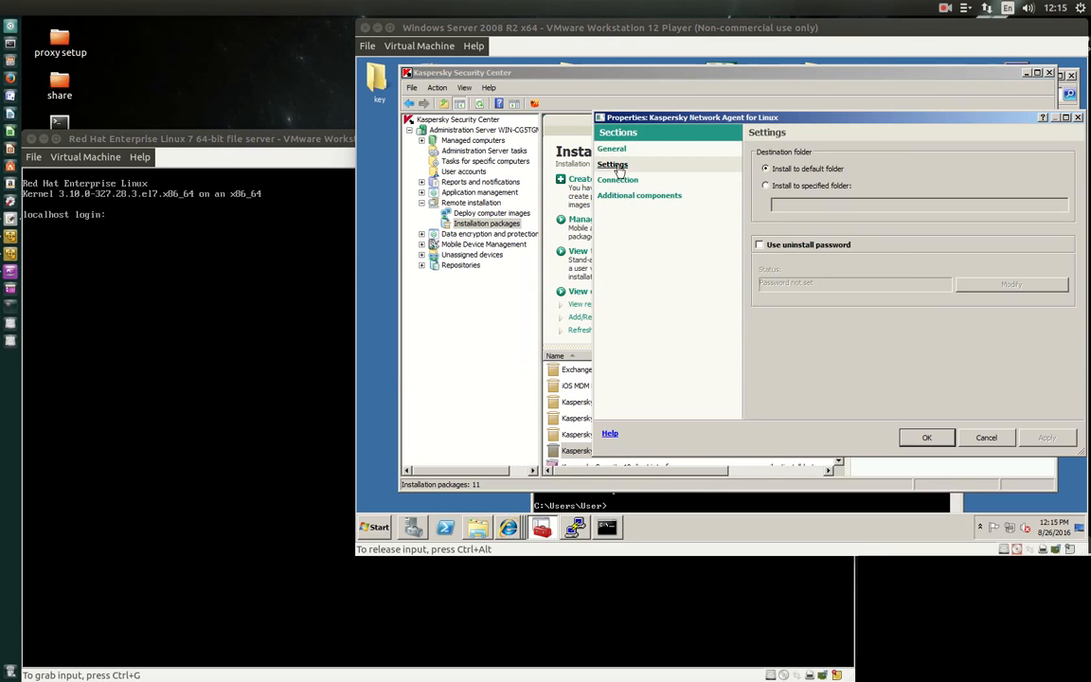
left_click(617, 180)
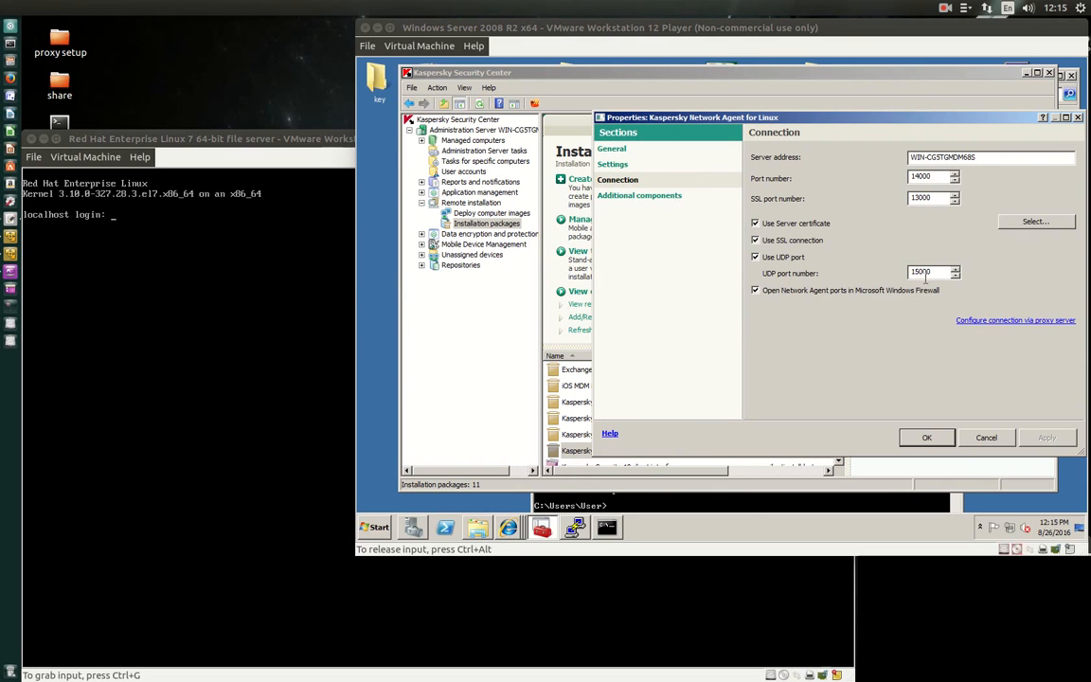
left_click(749, 502)
left_click(909, 208)
left_click(928, 436)
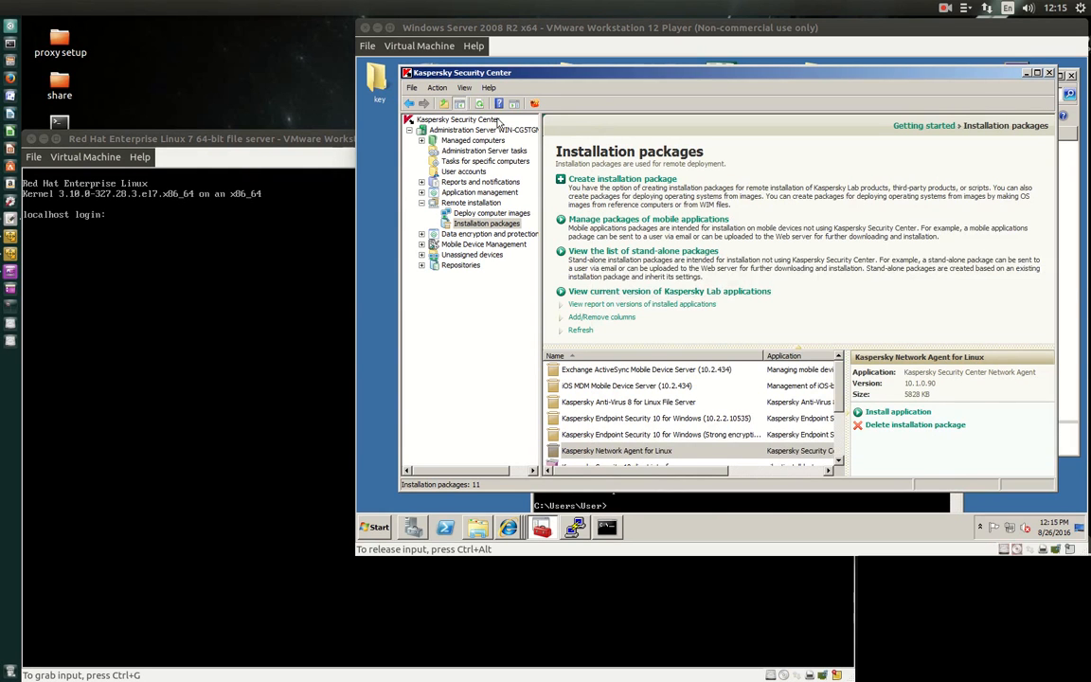
left_click(575, 528)
Reload the firewall with firewall-cmd --reload so the new ports take effect
left_click(944, 8)
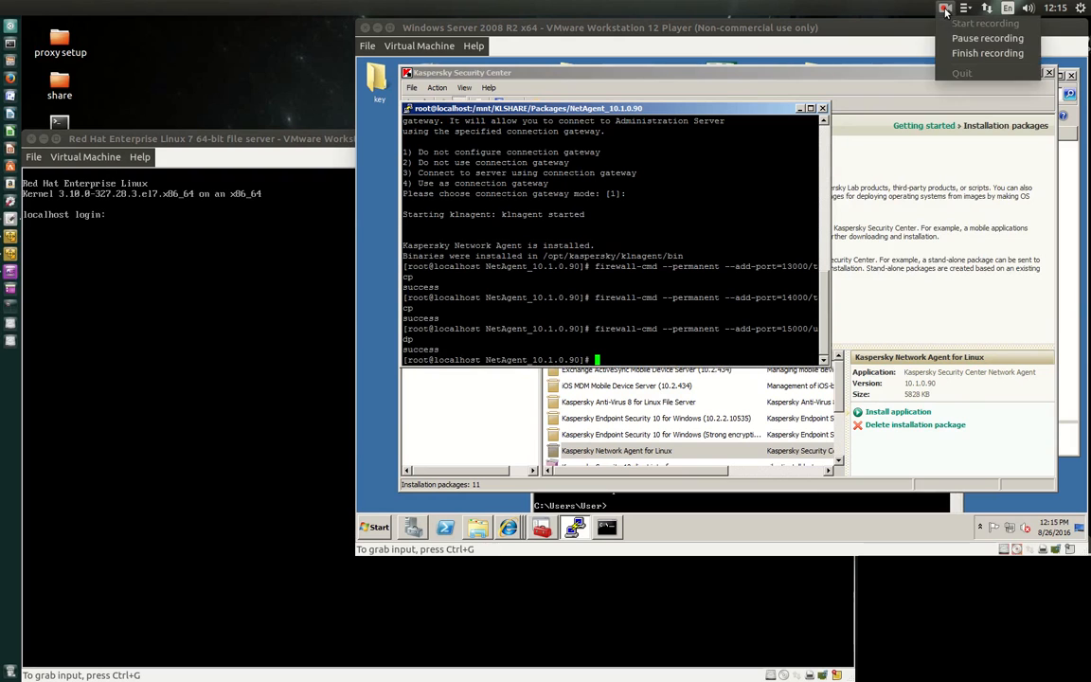
left_click(975, 38)
left_click(625, 352)
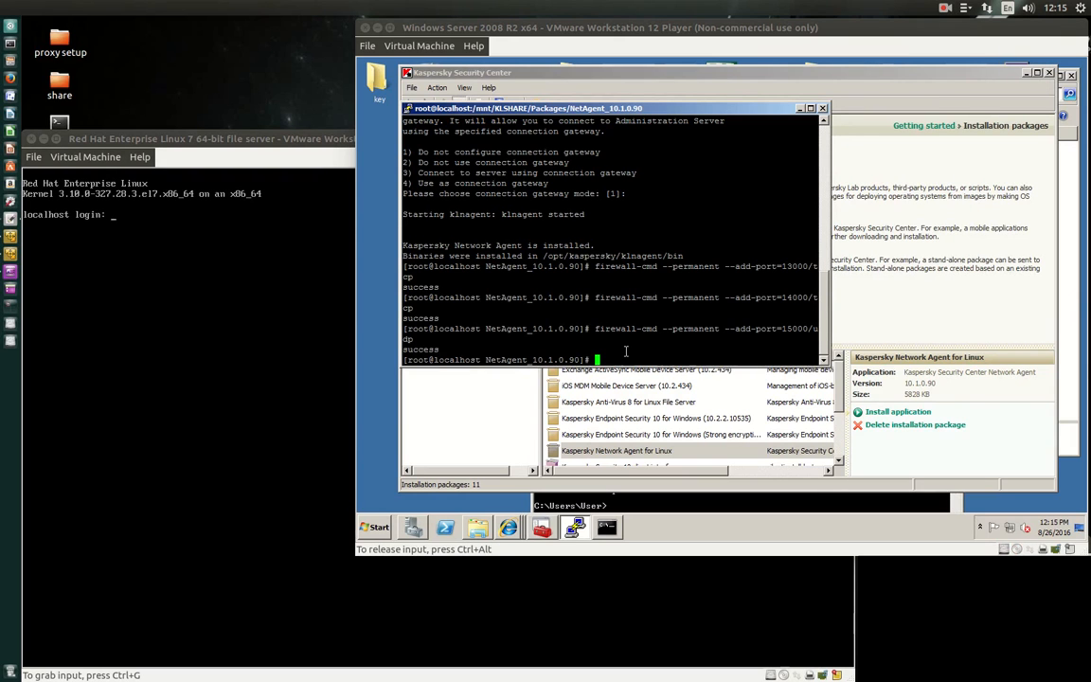
type("firewall-cmd --reload")
key("Return")
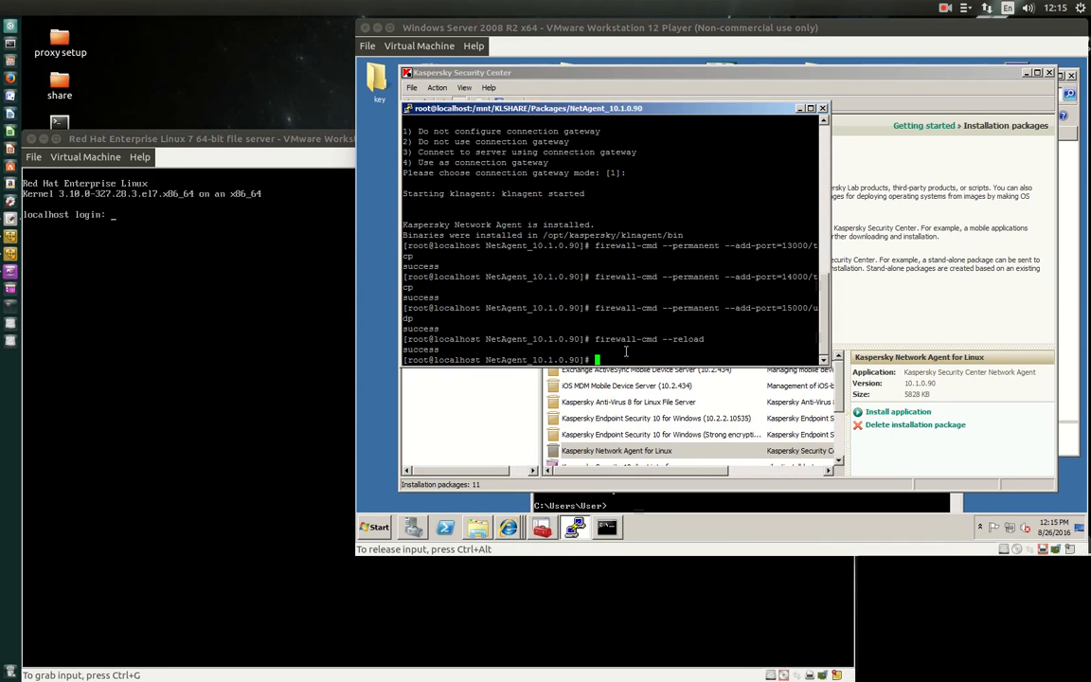
Run /opt/kaspersky/klnagent/bin/klnagchk to verify the agent's connection to the Administration Server
left_click(944, 9)
left_click(890, 7)
left_click(663, 308)
type("/opt/")
type("kaspersky/klnagent/bin/")
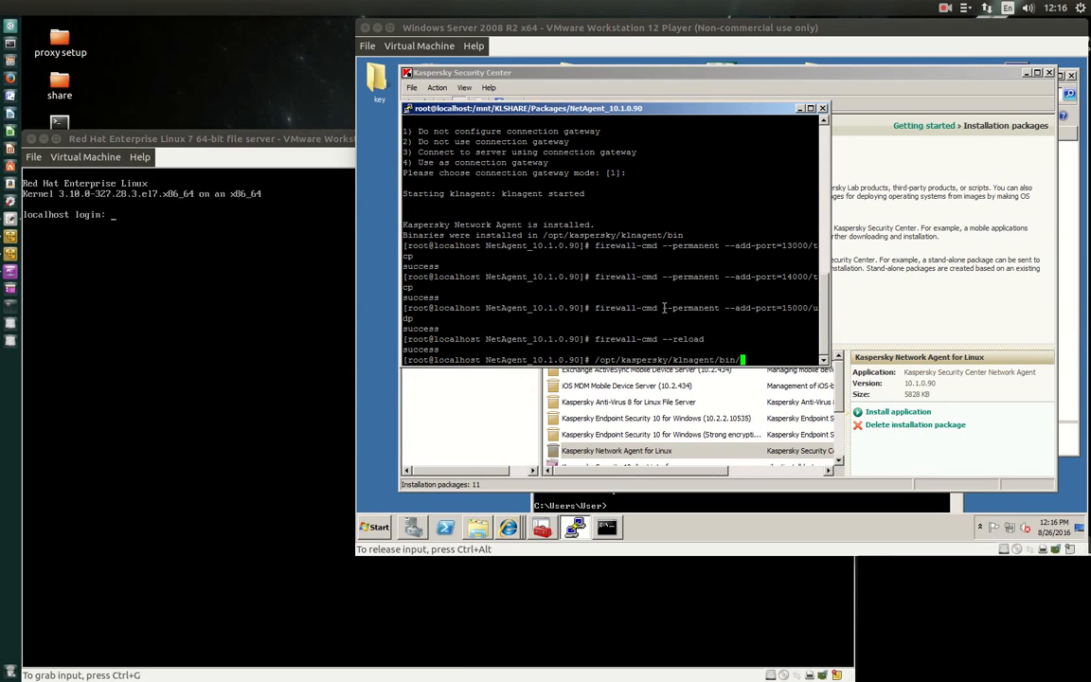
type("kl")
key("Tab")
key("Tab")
type("a")
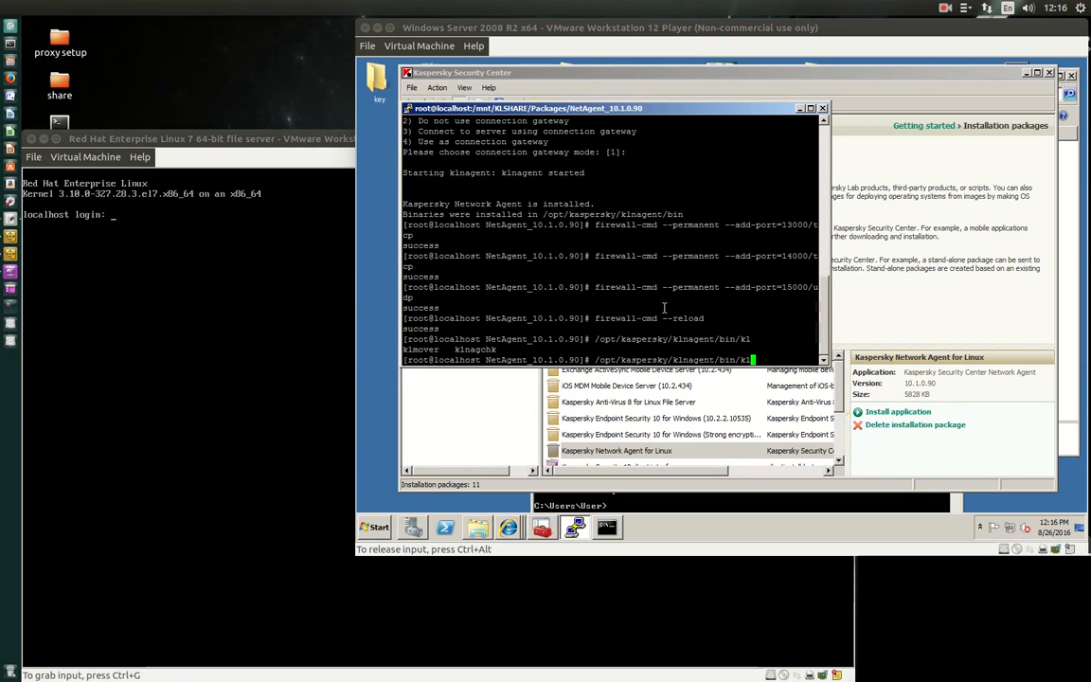
key("Tab")
key("Return")
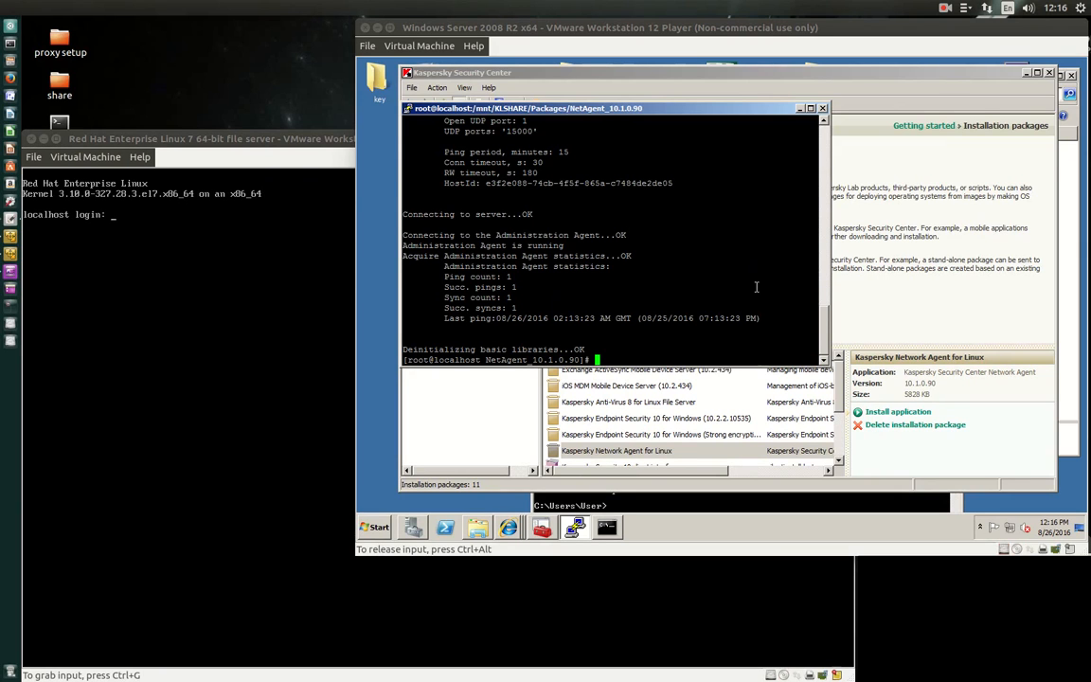
left_click(944, 8)
left_click(956, 41)
left_click(945, 8)
left_click(956, 41)
left_click_drag(646, 109, 623, 117)
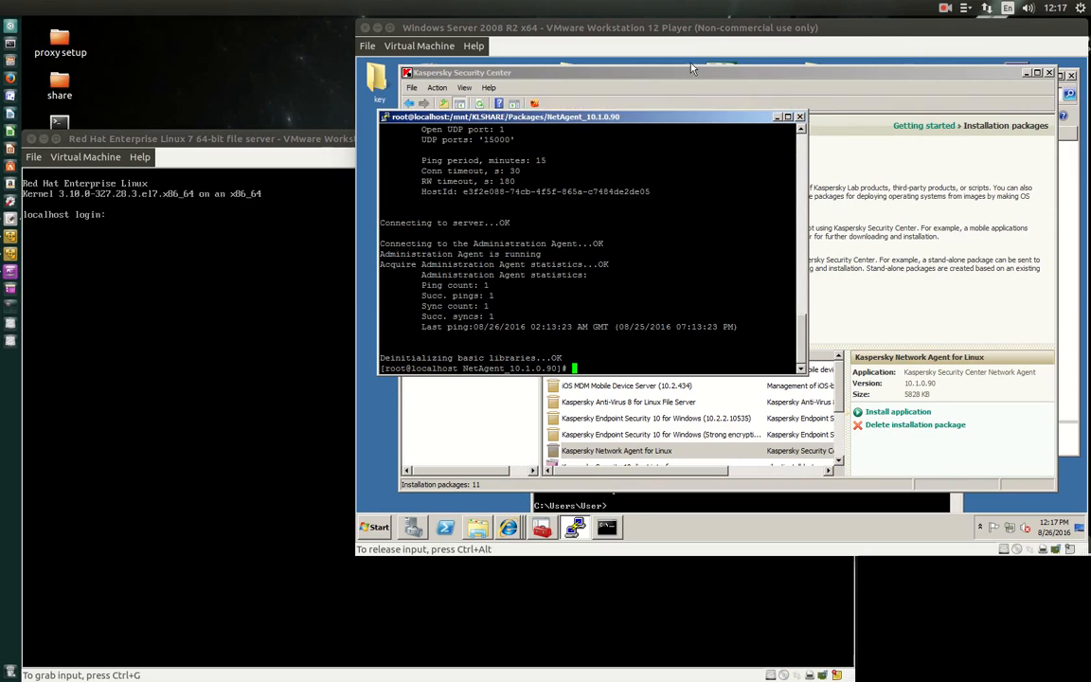
In Kaspersky Security Center, expand unassigned devices to MYGROUP and view the computer named host
left_click(691, 68)
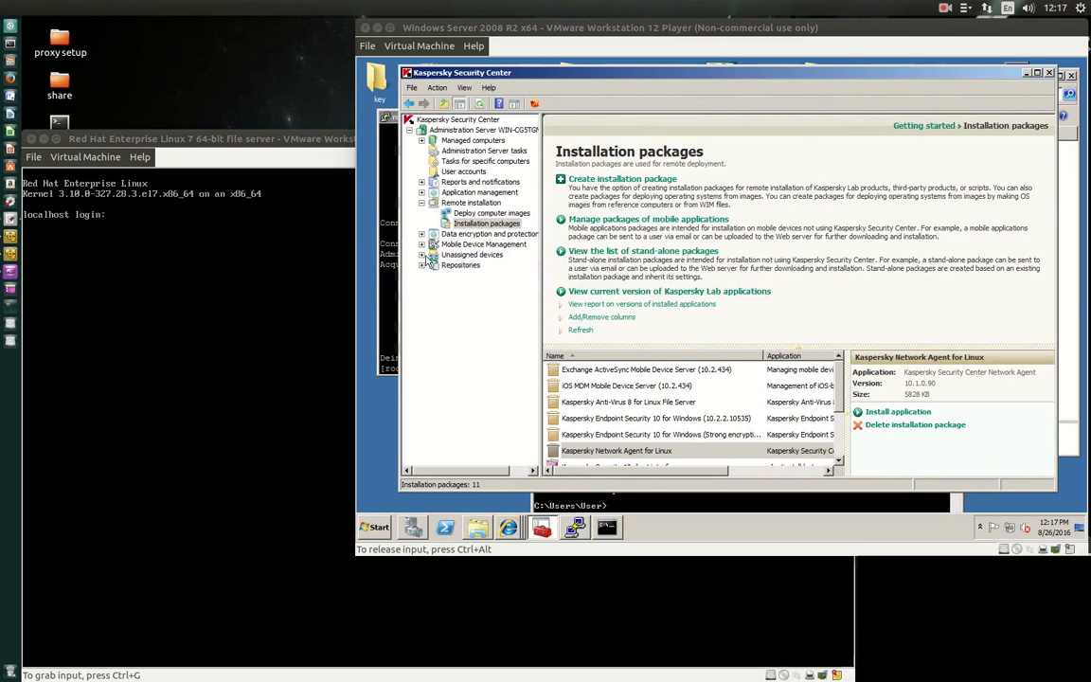
left_click(422, 254)
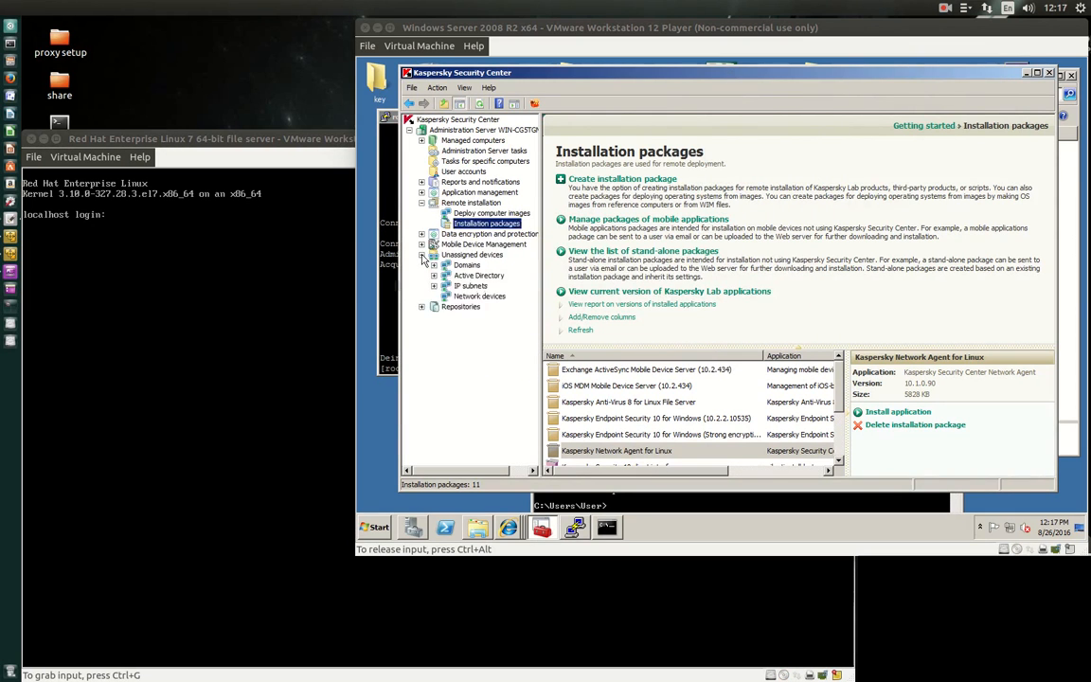
left_click(434, 265)
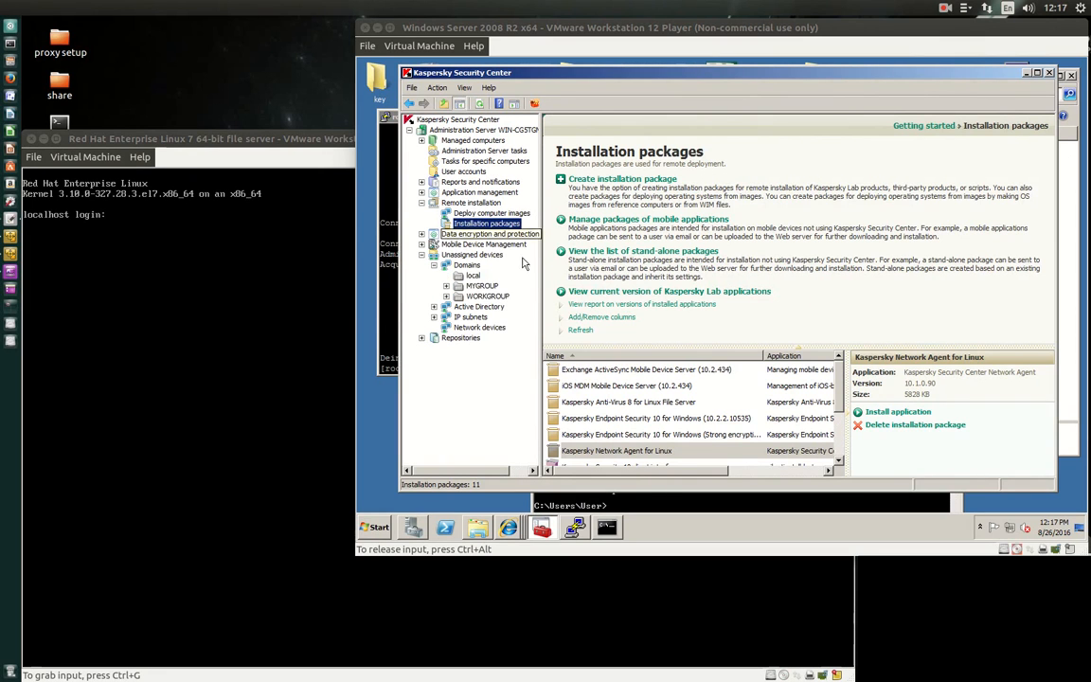
left_click(480, 285)
left_click(588, 310)
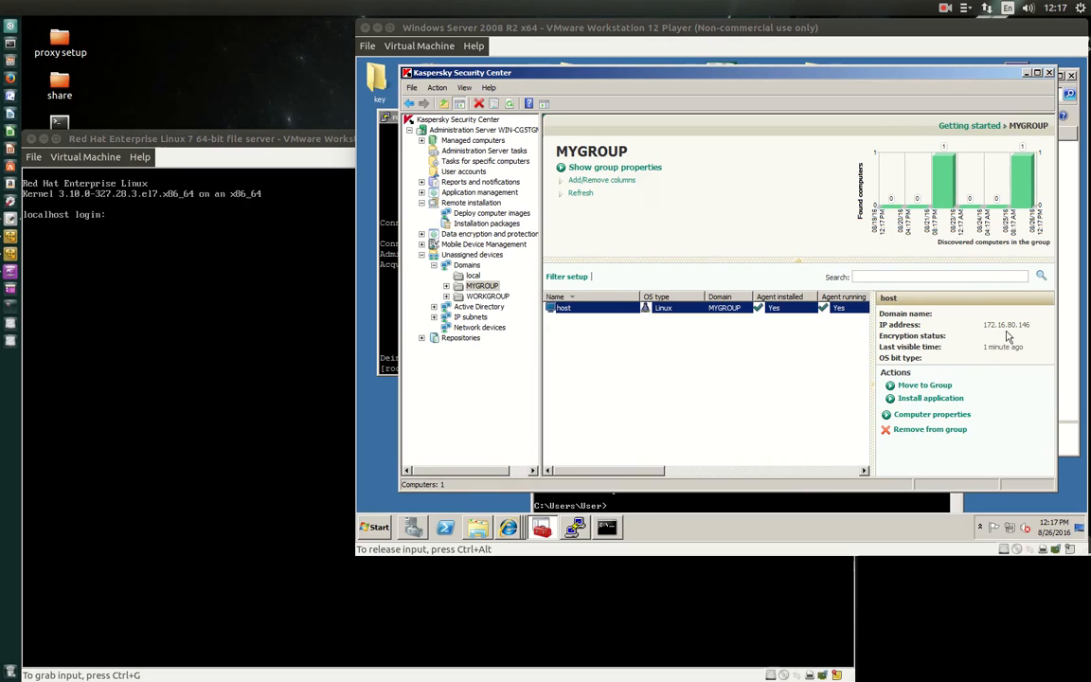
Run ifconfig to confirm the server's IP 172.16.80.146, then reselect host in MYGROUP
left_click(187, 311)
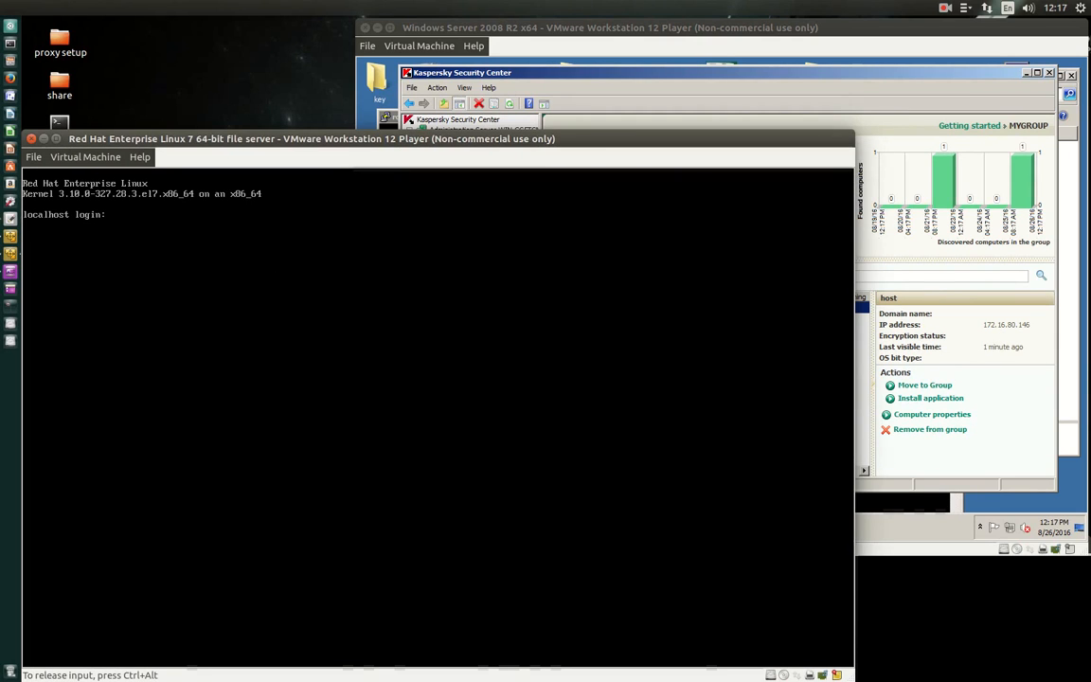
key("ctrl+alt")
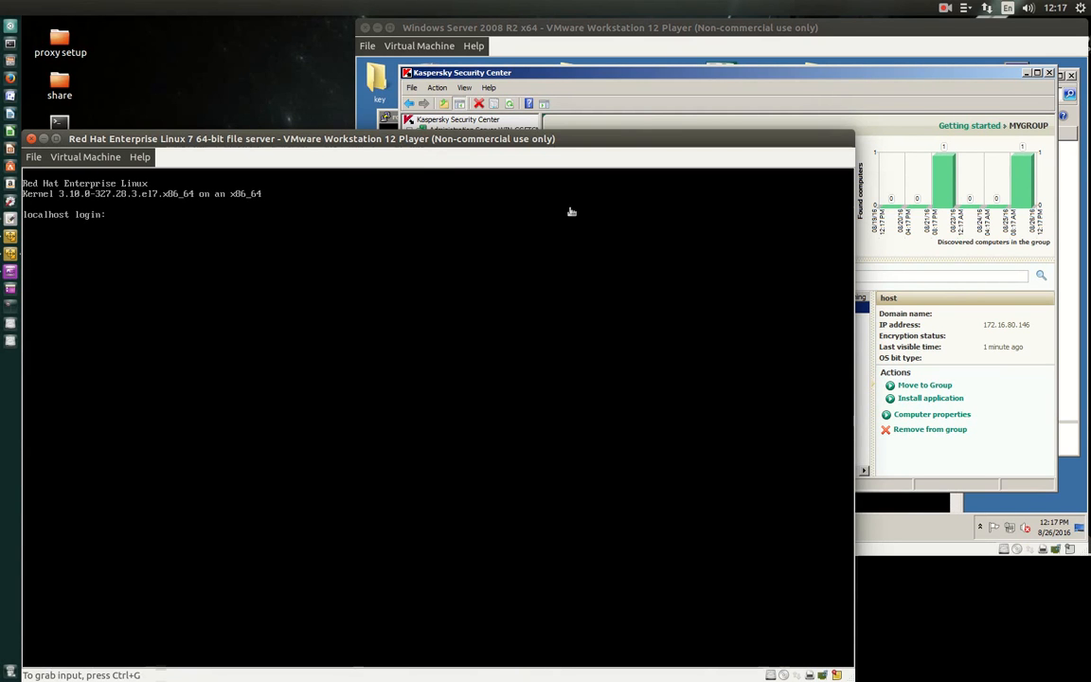
left_click(609, 23)
left_click(385, 131)
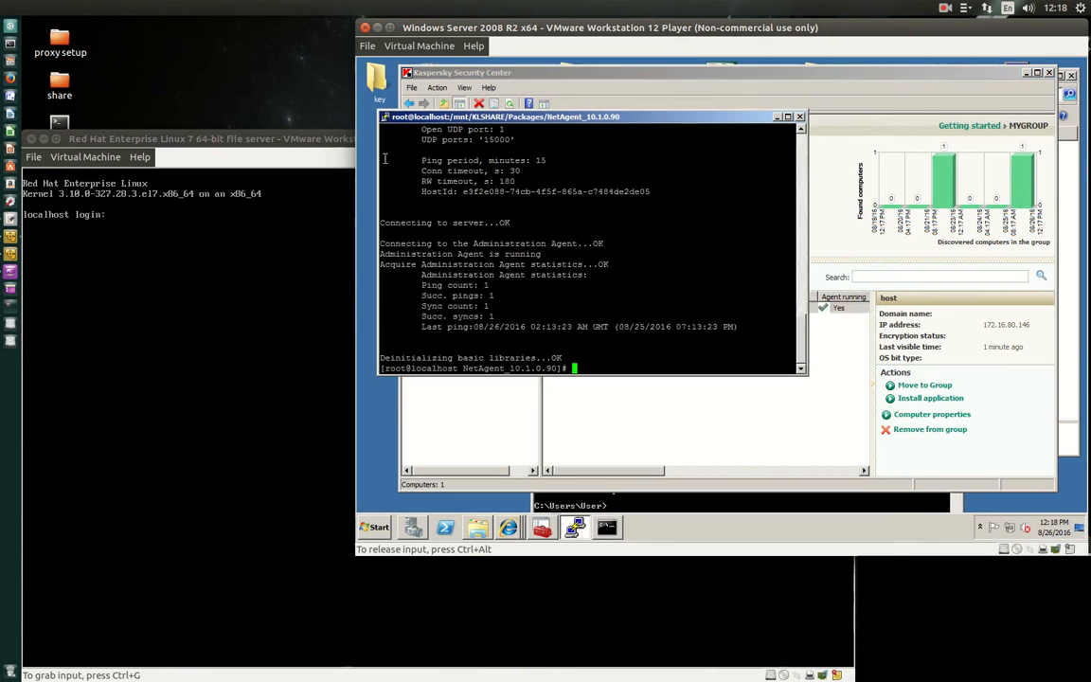
type("ifconfig")
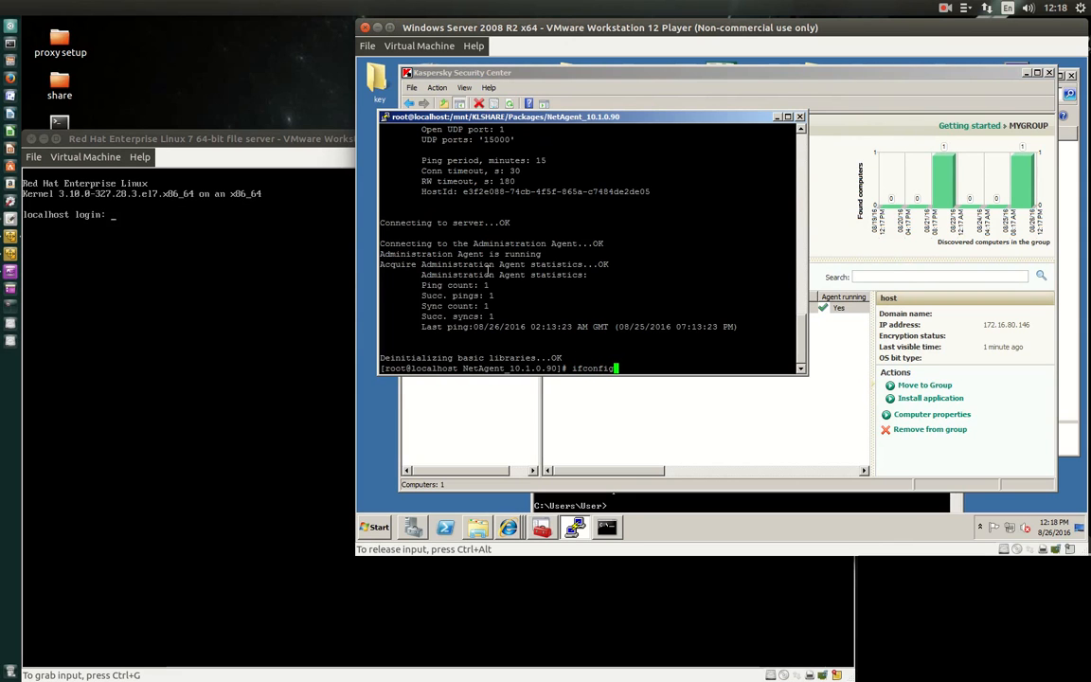
key("Return")
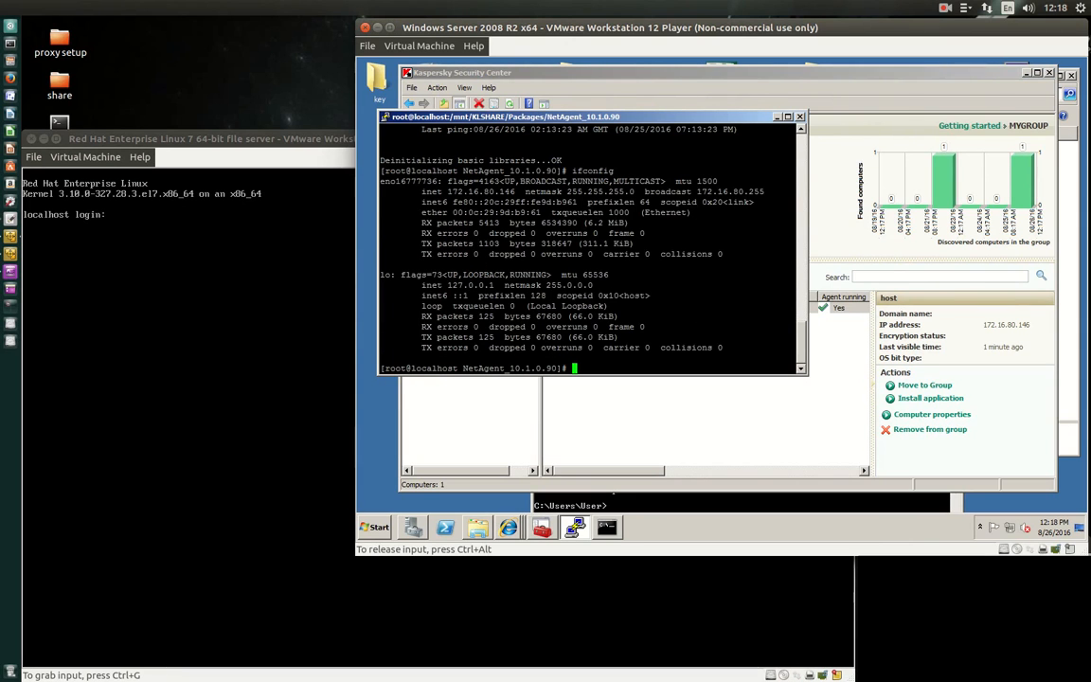
left_click(825, 400)
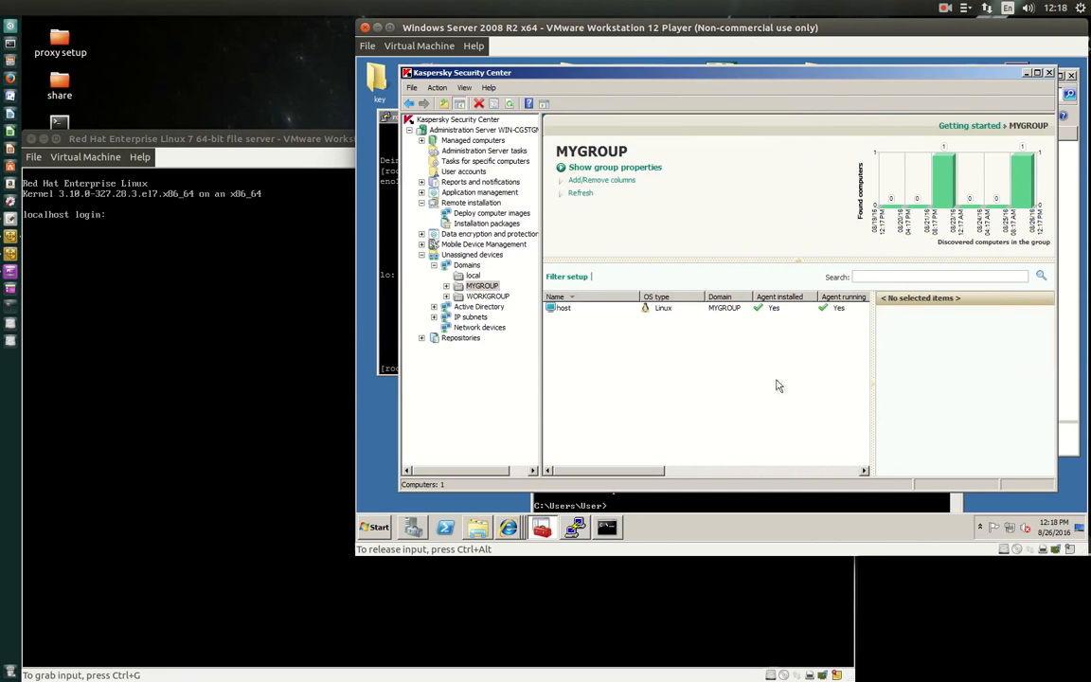
left_click(567, 309)
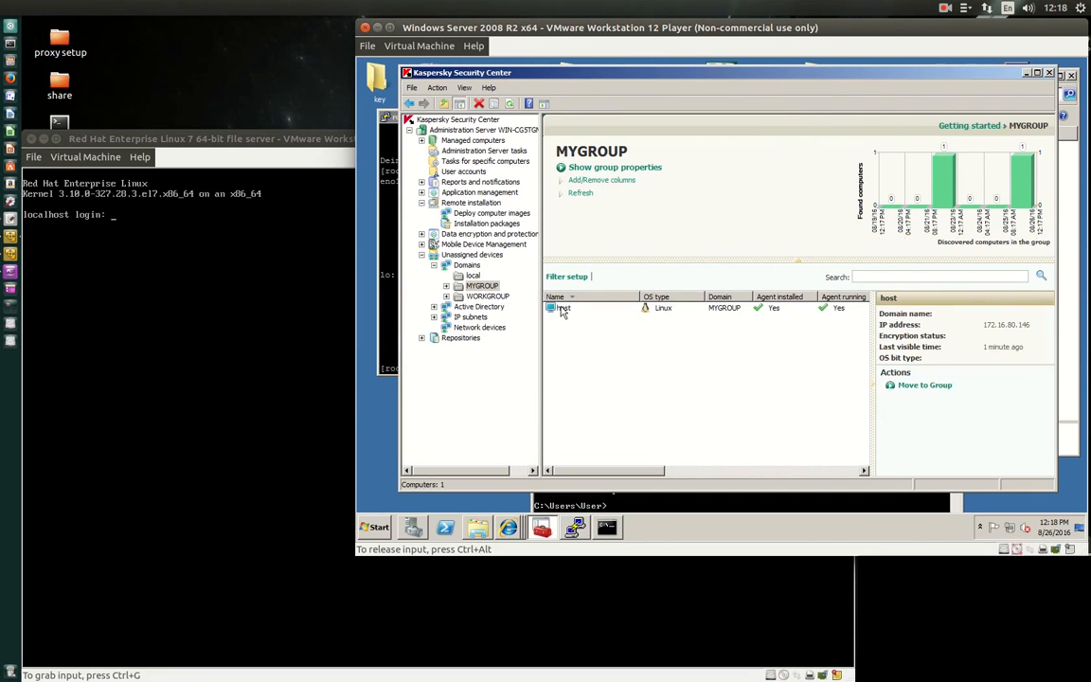
Create a new group named file servers under Managed computers
left_click(456, 142)
right_click(456, 142)
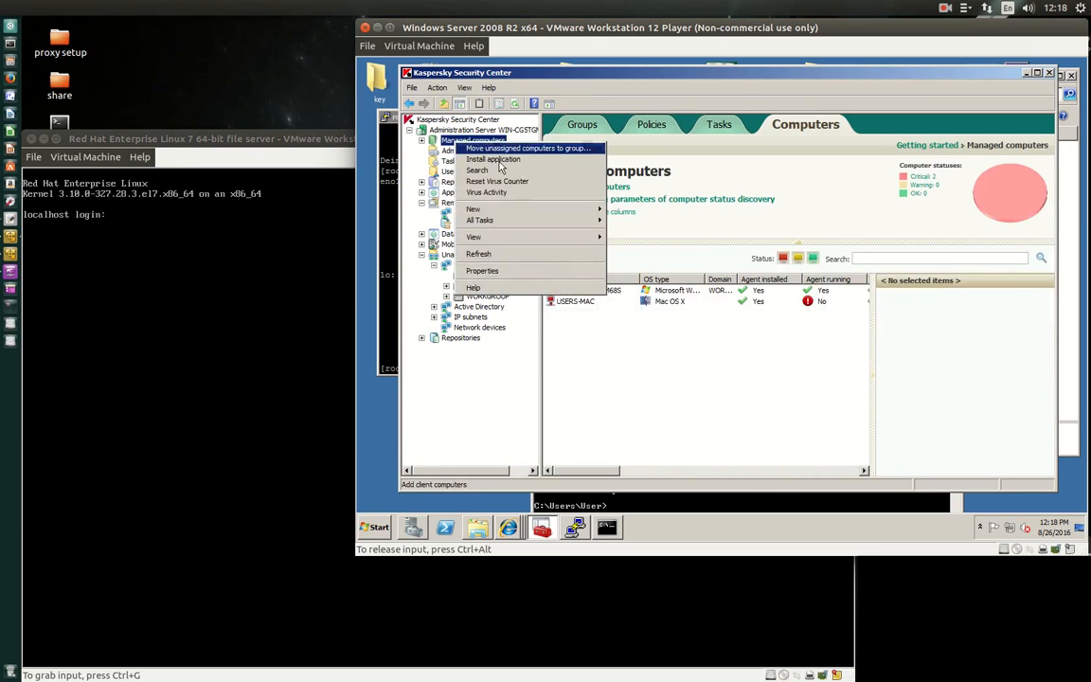
mouse_move(568, 209)
left_click(624, 209)
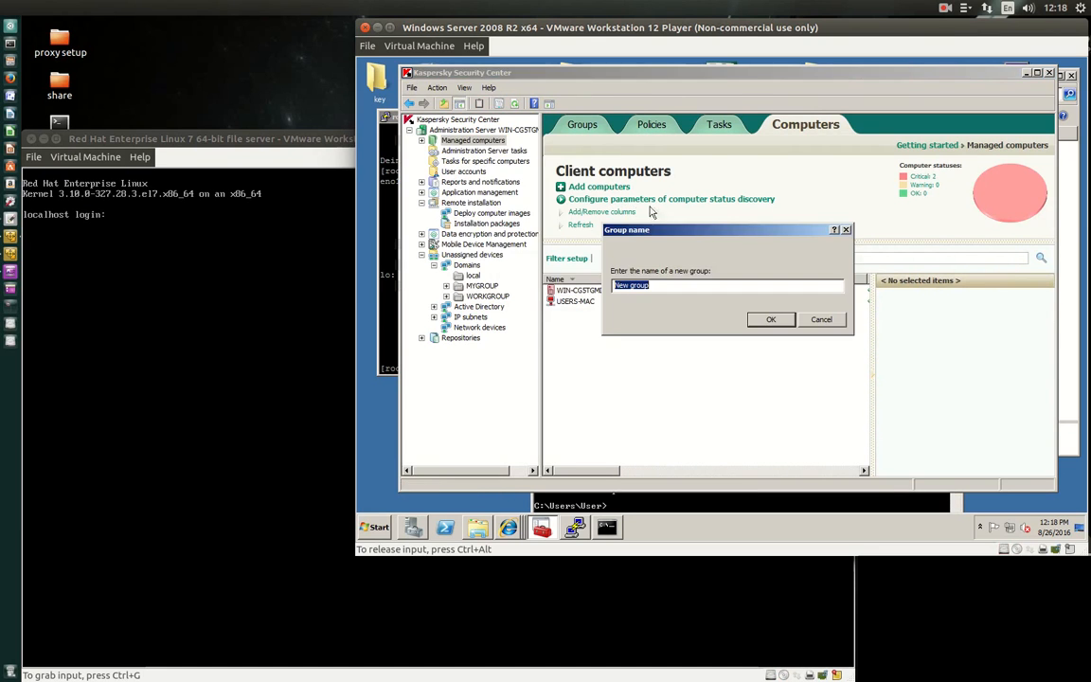
type("linu")
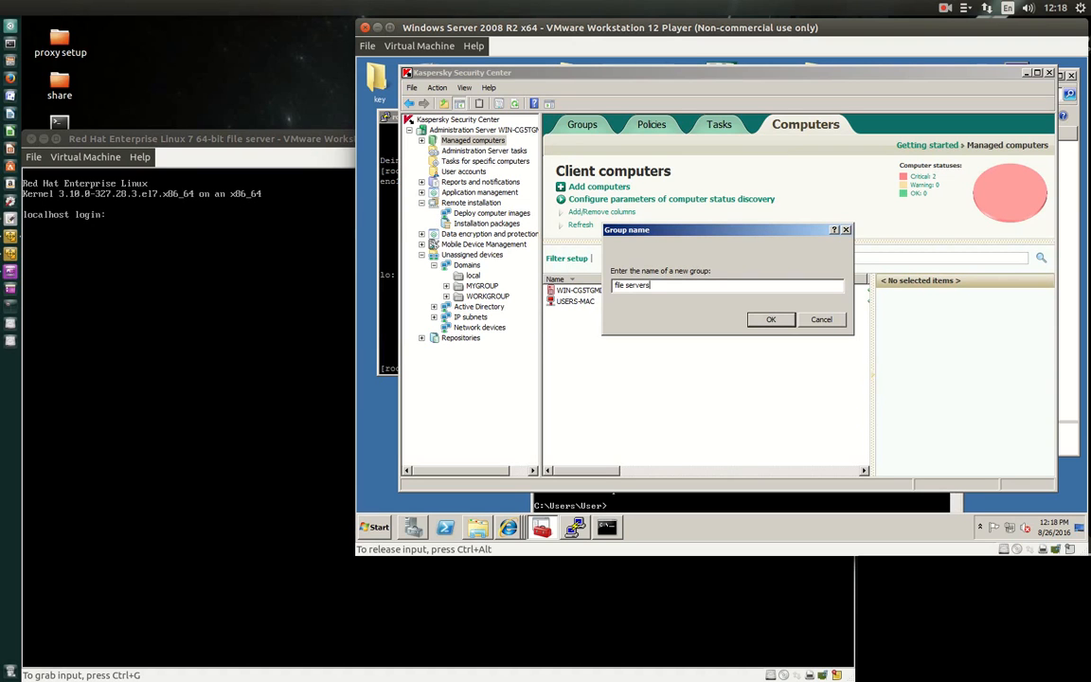
left_click(772, 320)
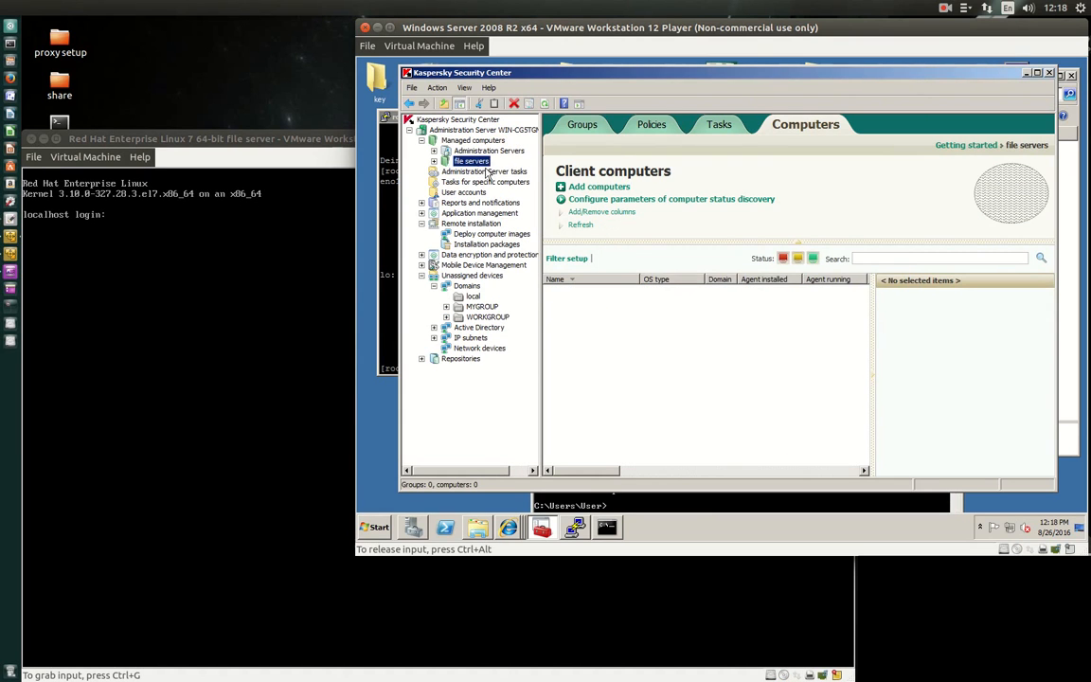
Drag the host computer from MYGROUP into file servers and check its status
left_click(480, 306)
left_click(562, 309)
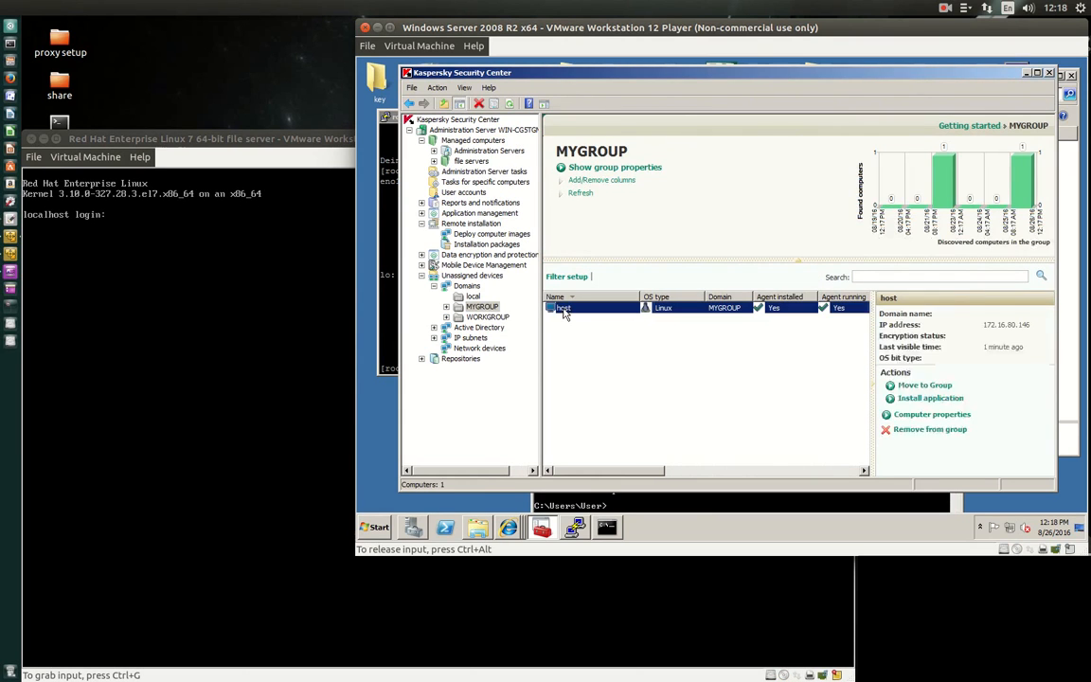
left_click_drag(566, 314, 479, 169)
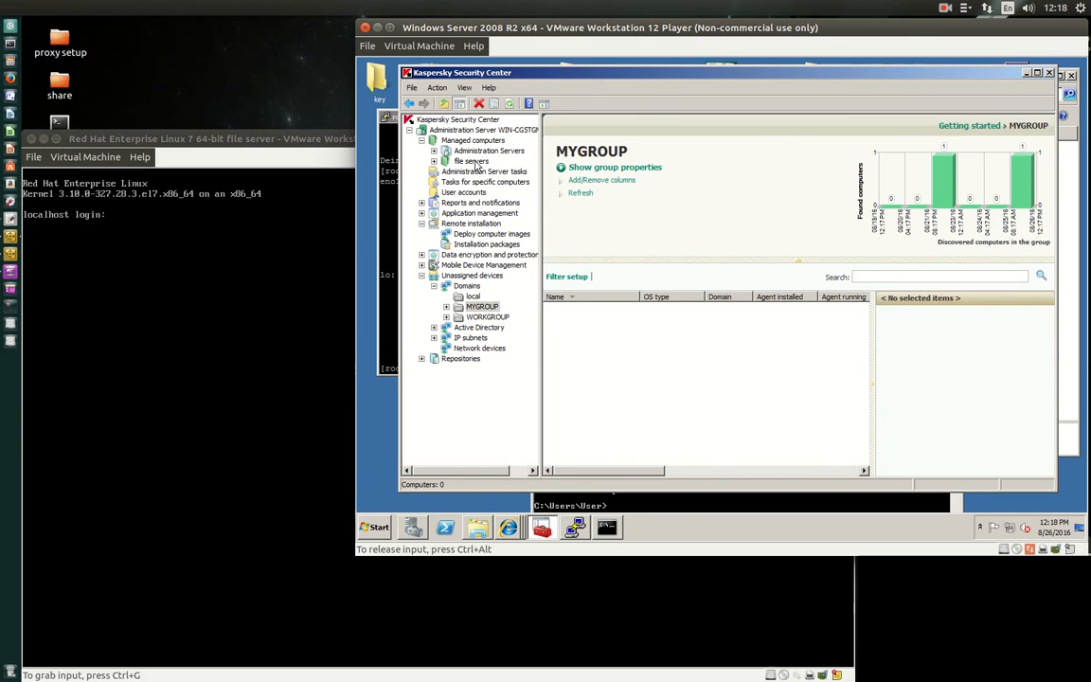
left_click(473, 162)
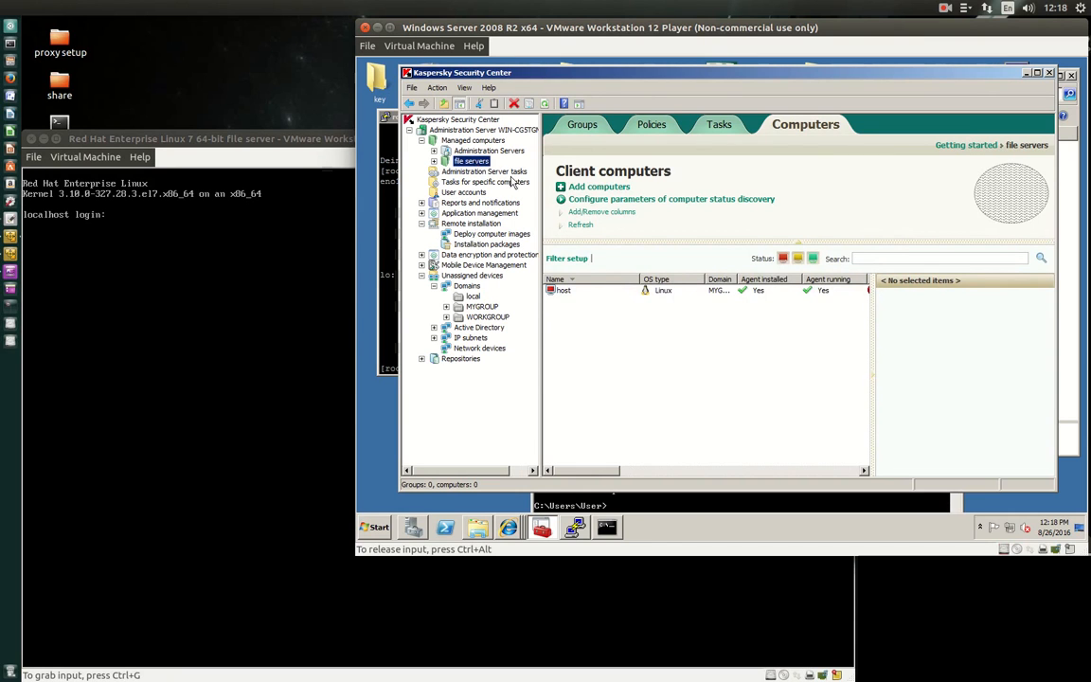
left_click(591, 292)
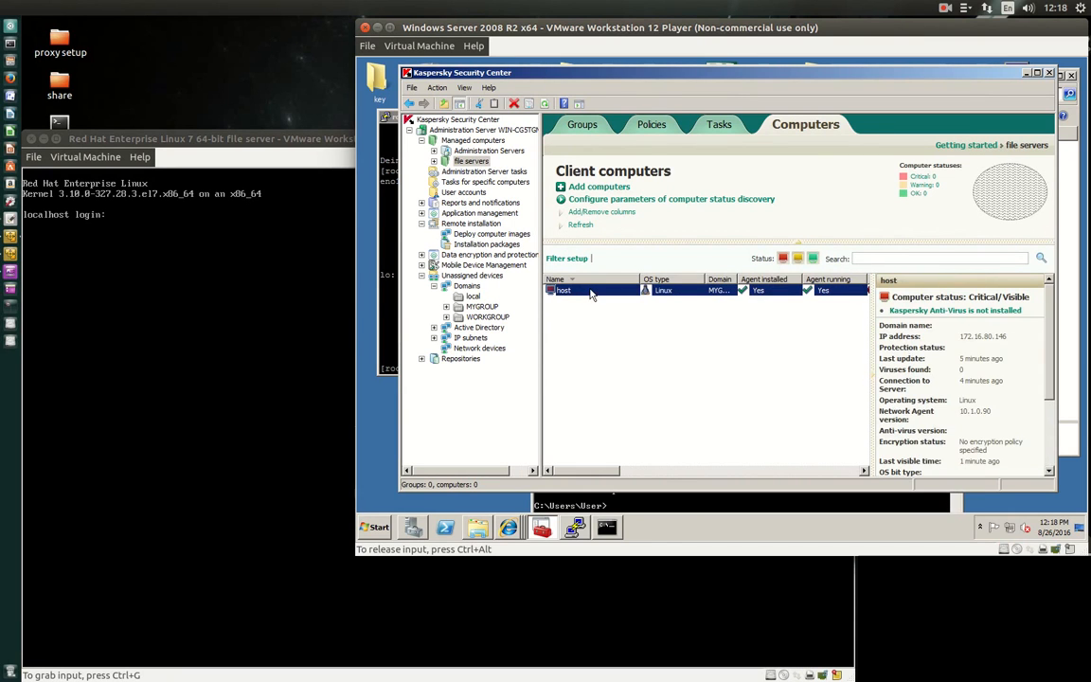
mouse_move(596, 470)
left_mouse_down()
mouse_move(683, 482)
mouse_move(582, 480)
left_mouse_up()
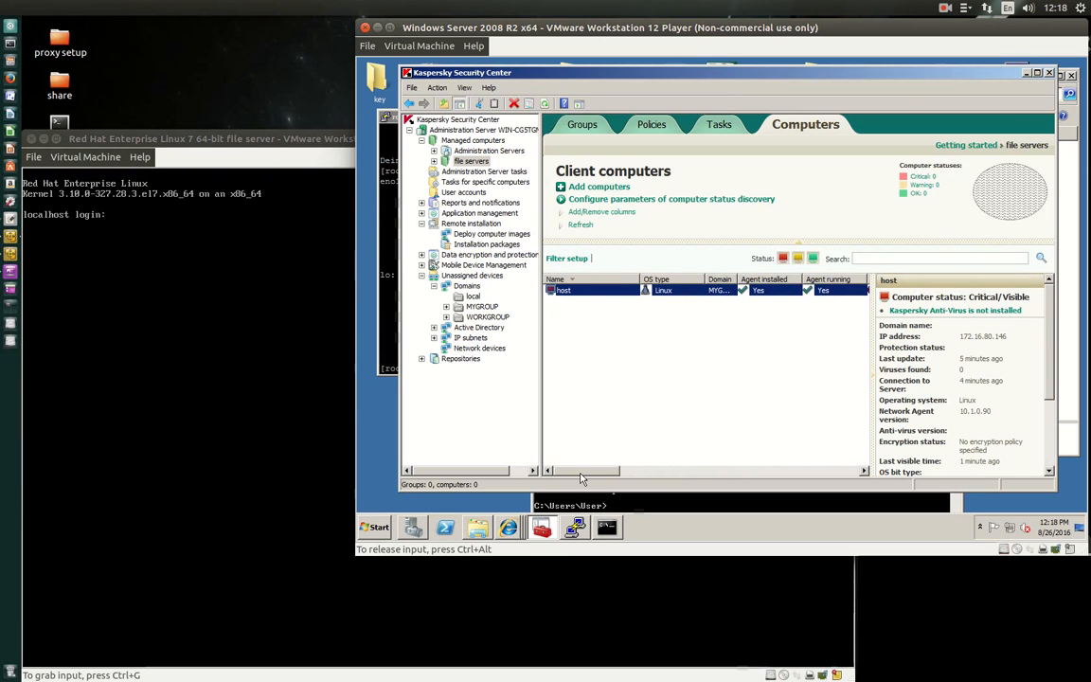
Start a new task for host named 'Deploy Kaspersky Anti-Virus for Linux File Server'
right_click(586, 295)
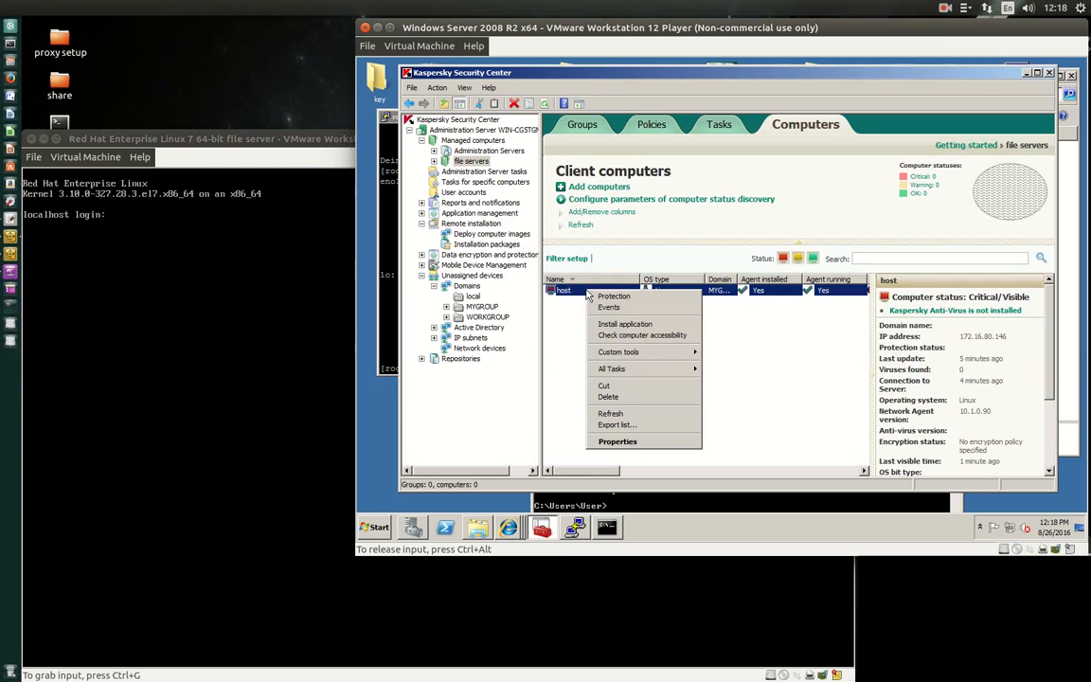
left_click(944, 8)
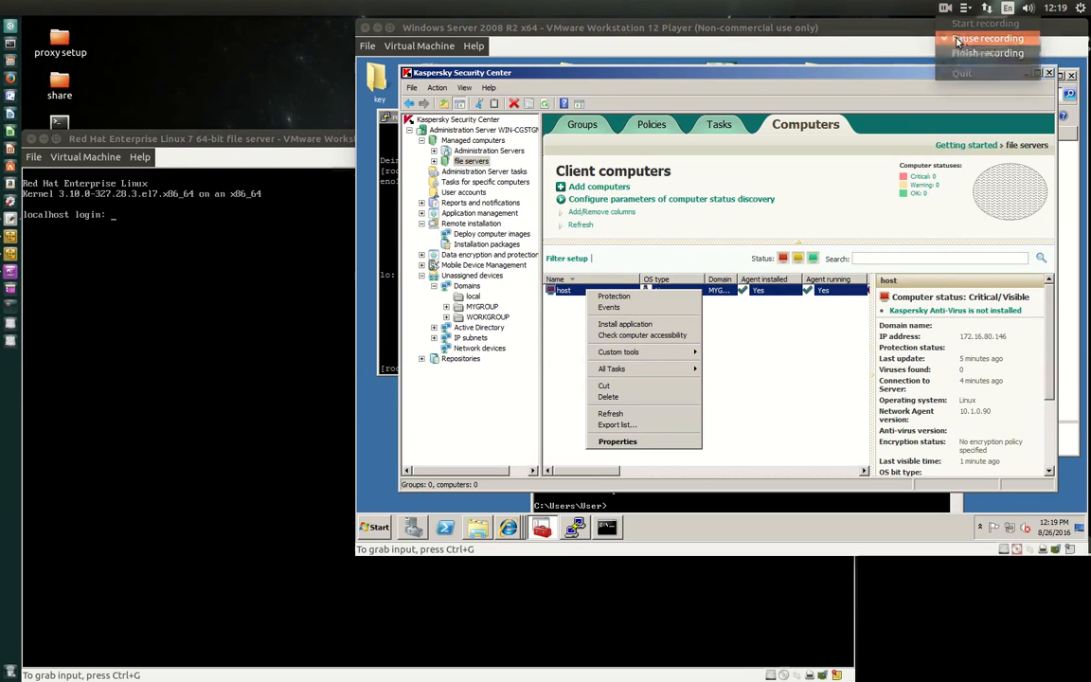
mouse_move(631, 358)
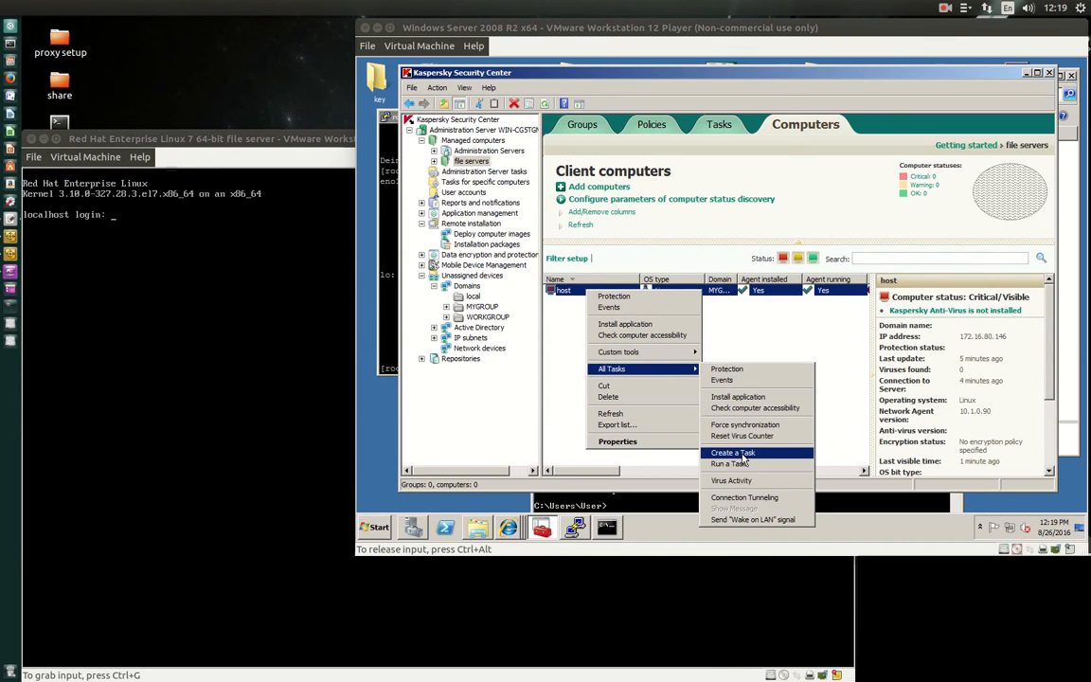
left_click(740, 453)
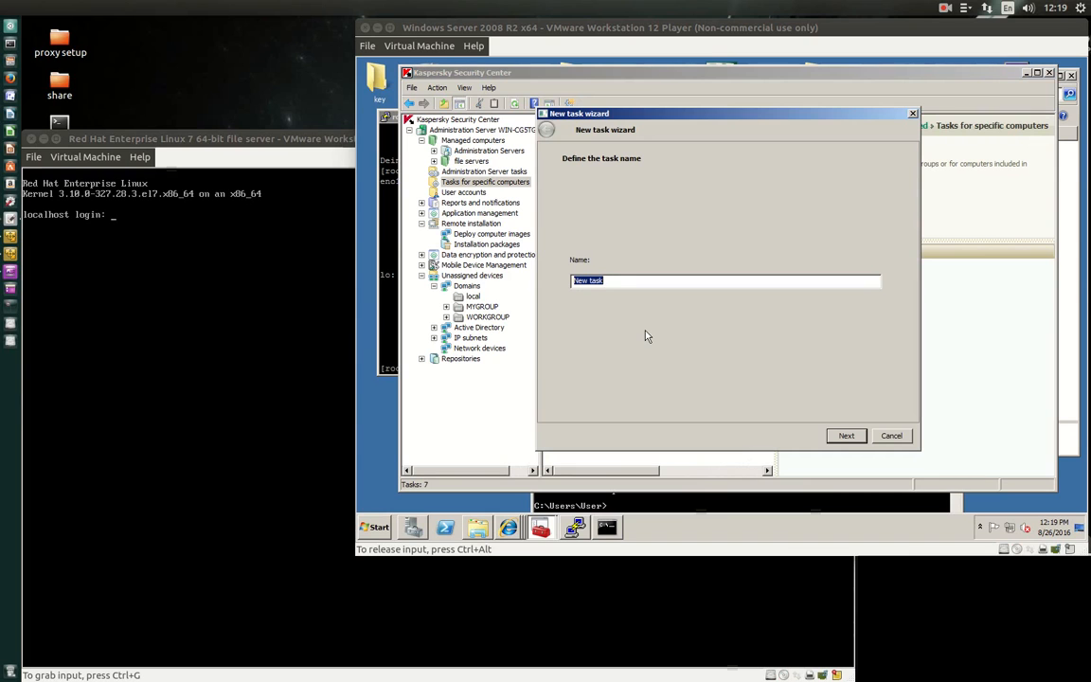
type("Deploy Kas")
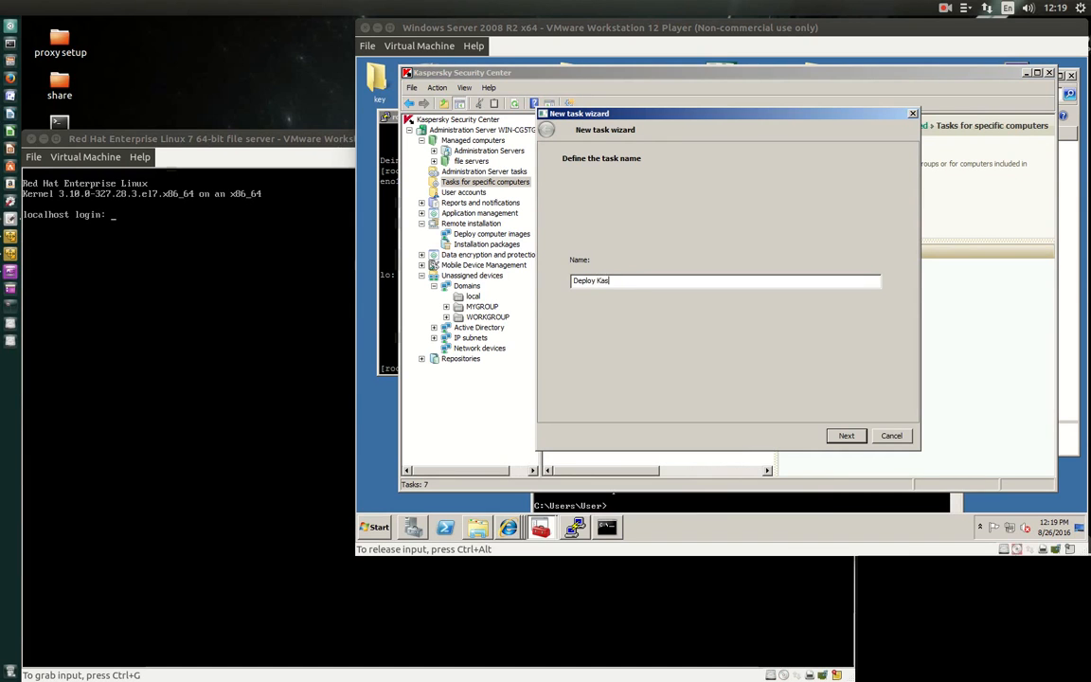
type("persky Anti-Virus for ")
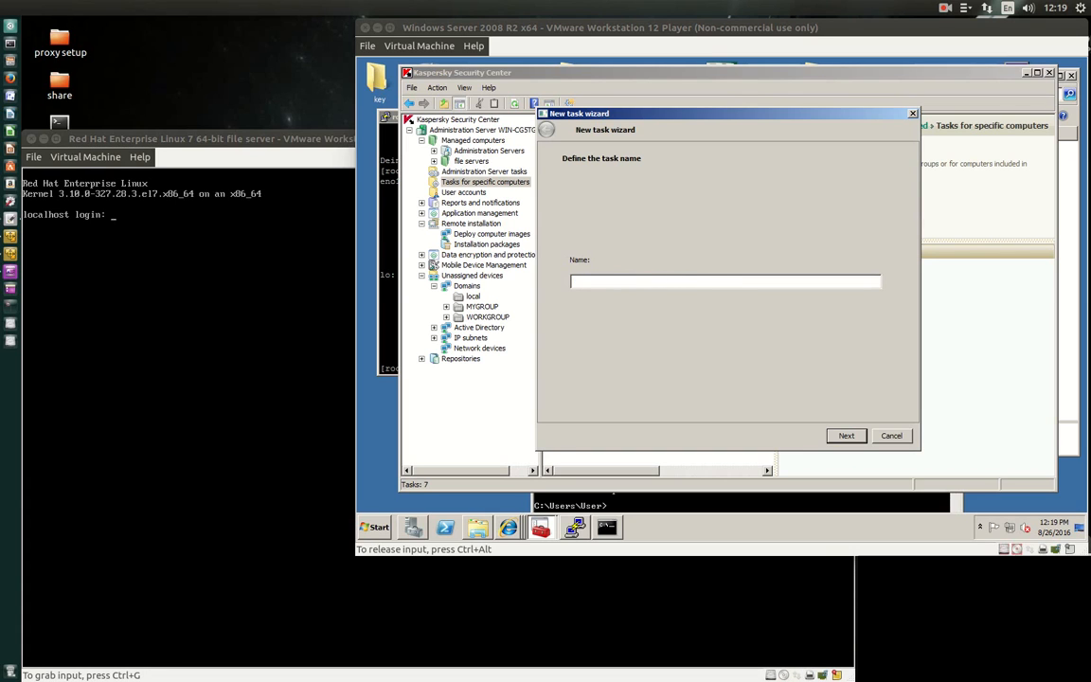
type("Linux File Server")
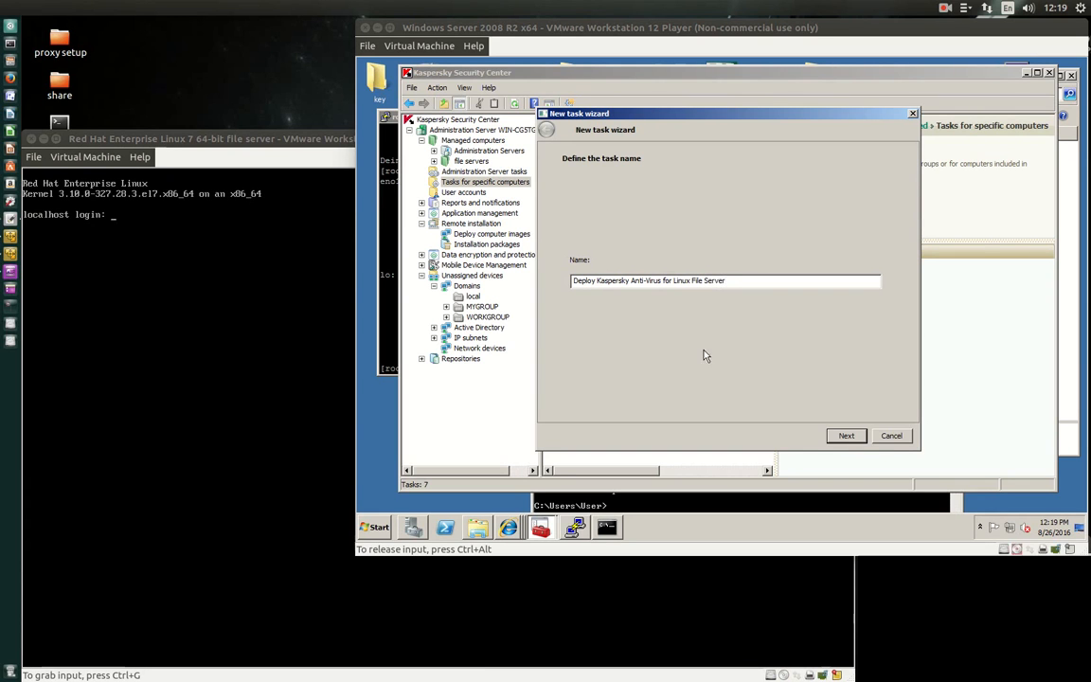
left_click(845, 435)
Make it a remote install of the Kaspersky Anti-Virus 8 for Linux File Server package, run on finish
left_click_drag(896, 220, 880, 353)
left_click(645, 380)
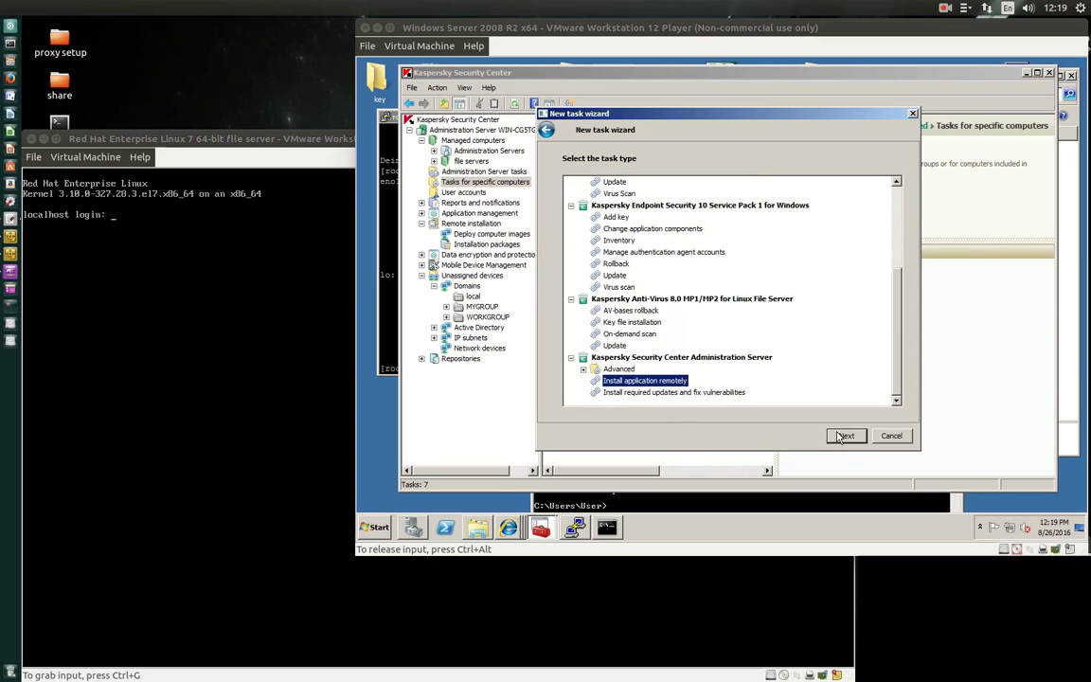
left_click(846, 436)
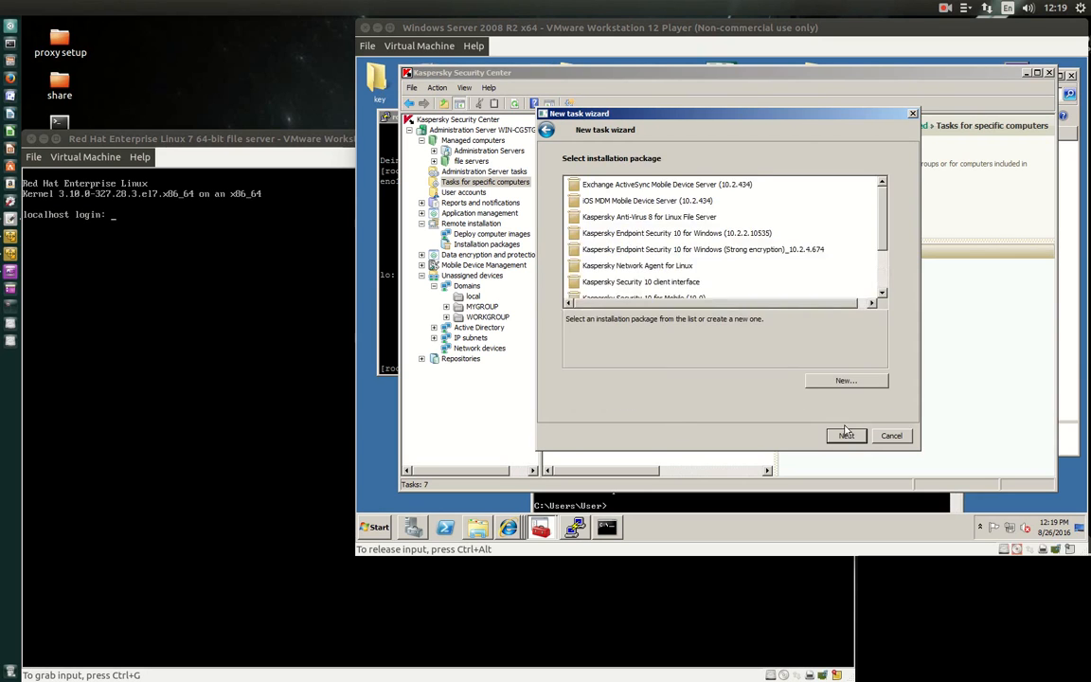
left_click(756, 218)
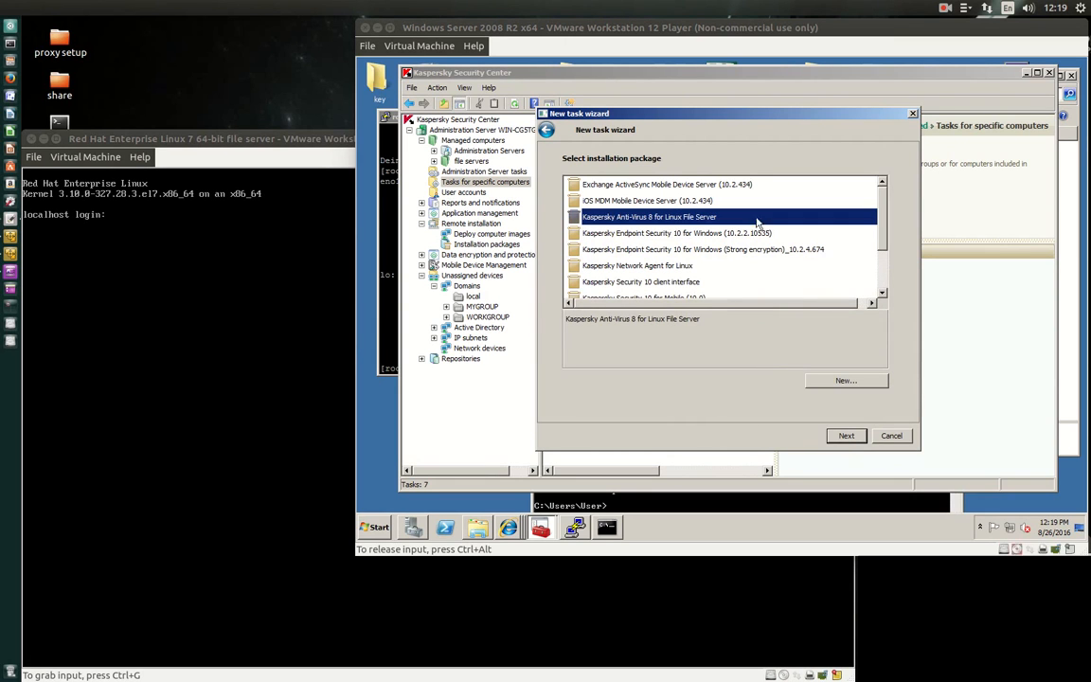
left_click(847, 437)
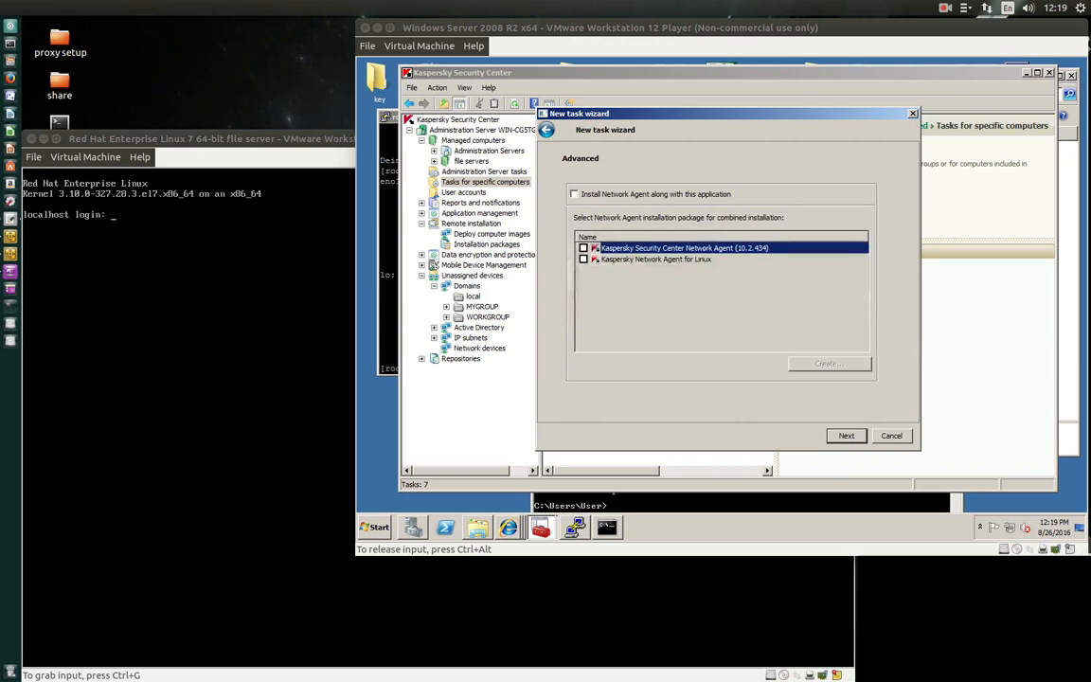
left_click(845, 436)
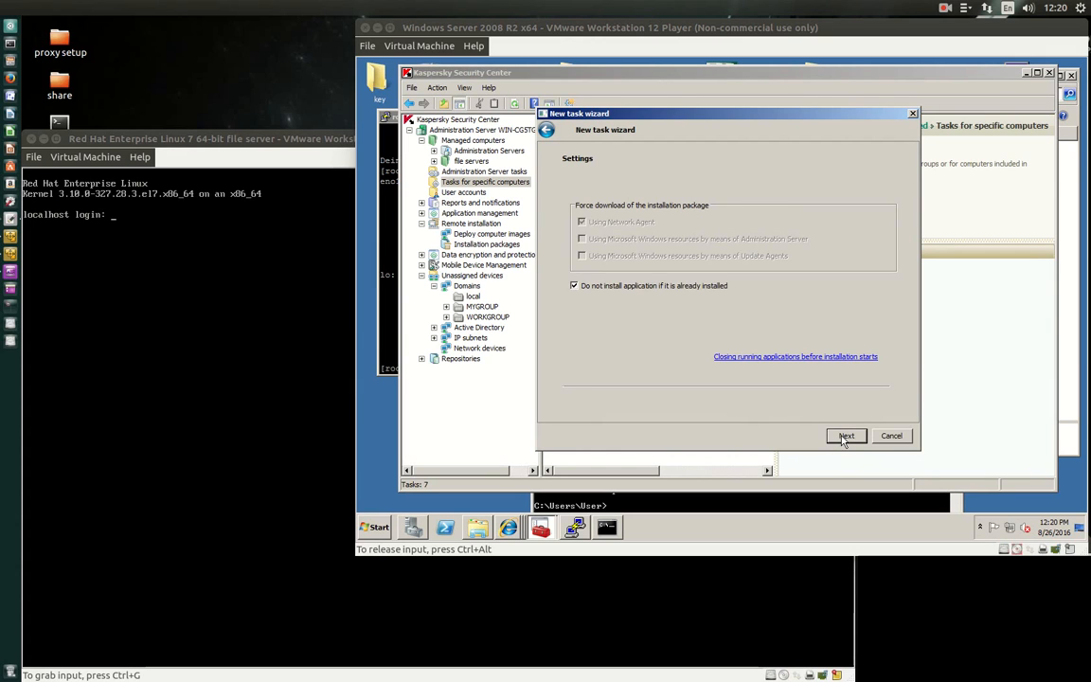
left_click(846, 436)
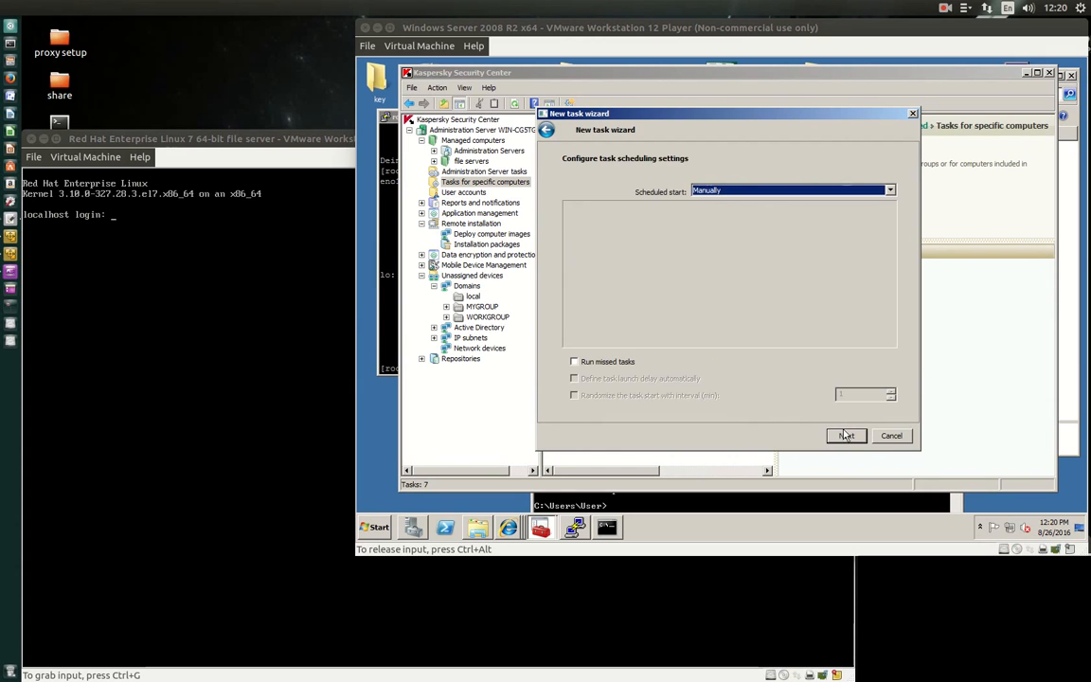
left_click(845, 436)
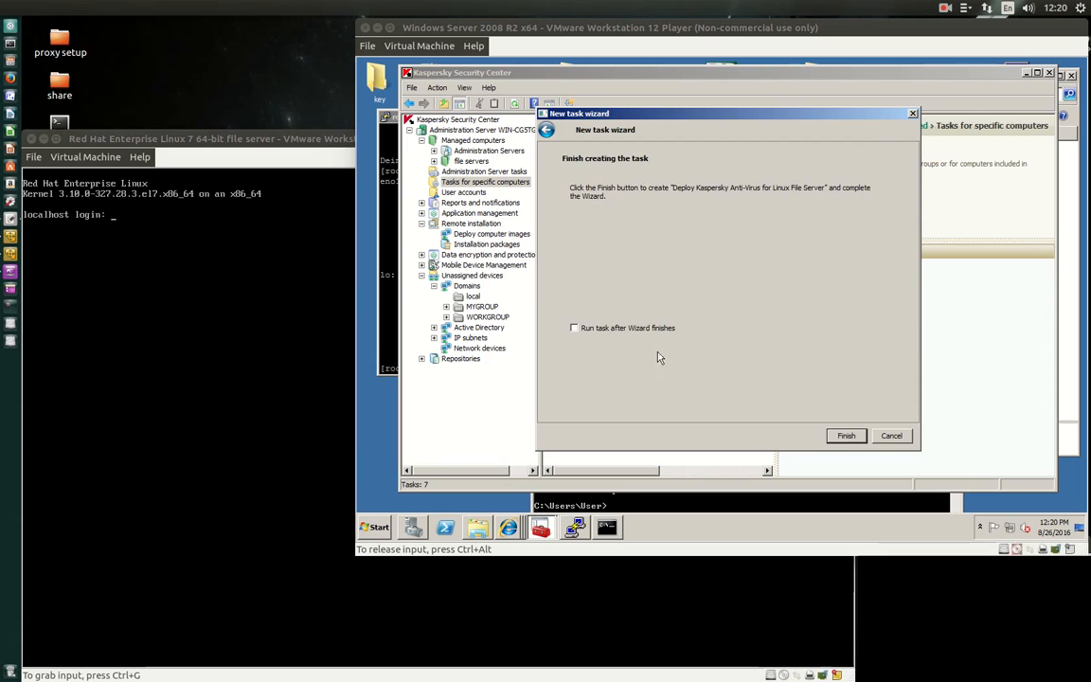
left_click(579, 331)
left_click(847, 437)
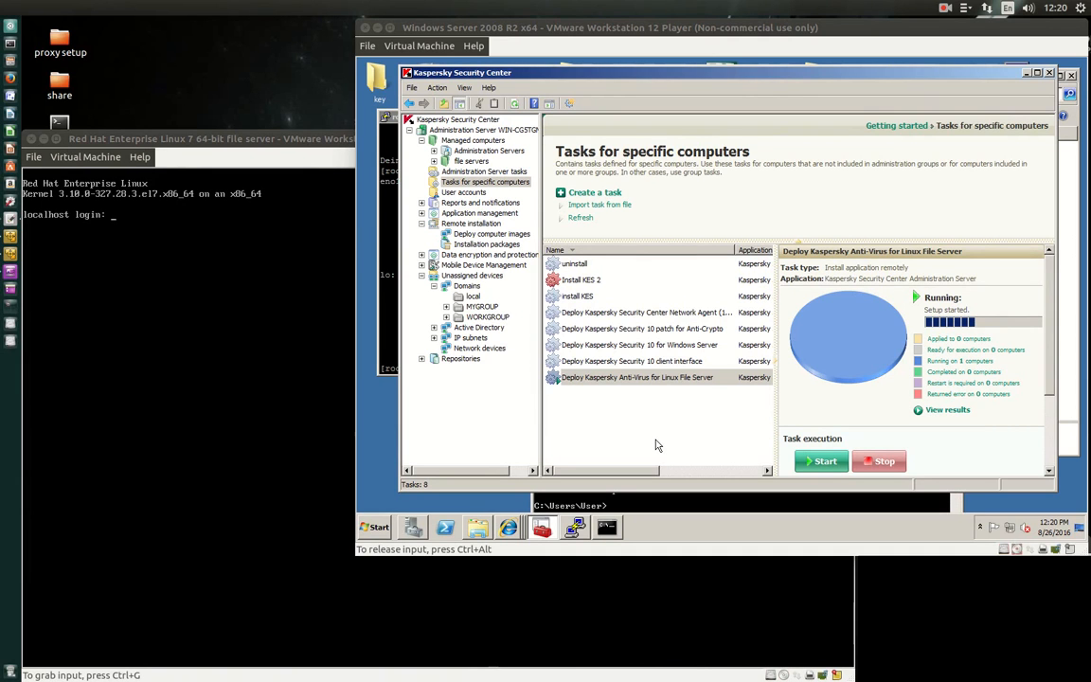
Watch the deployment task's status until installation completes with a bases-download warning
left_click(945, 8)
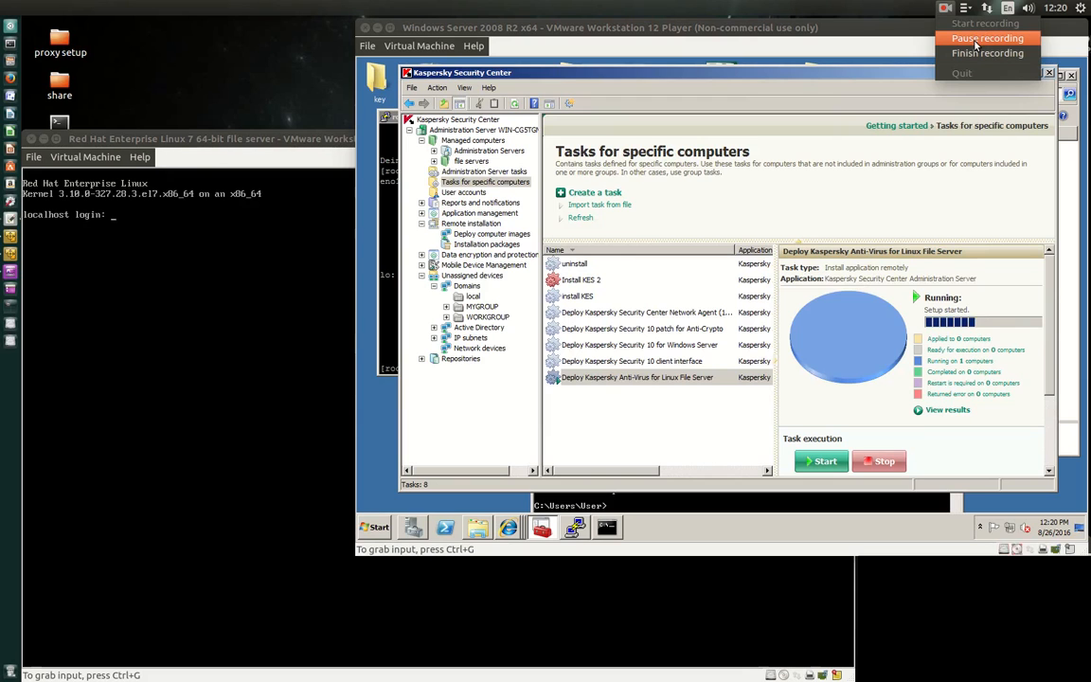
left_click(975, 39)
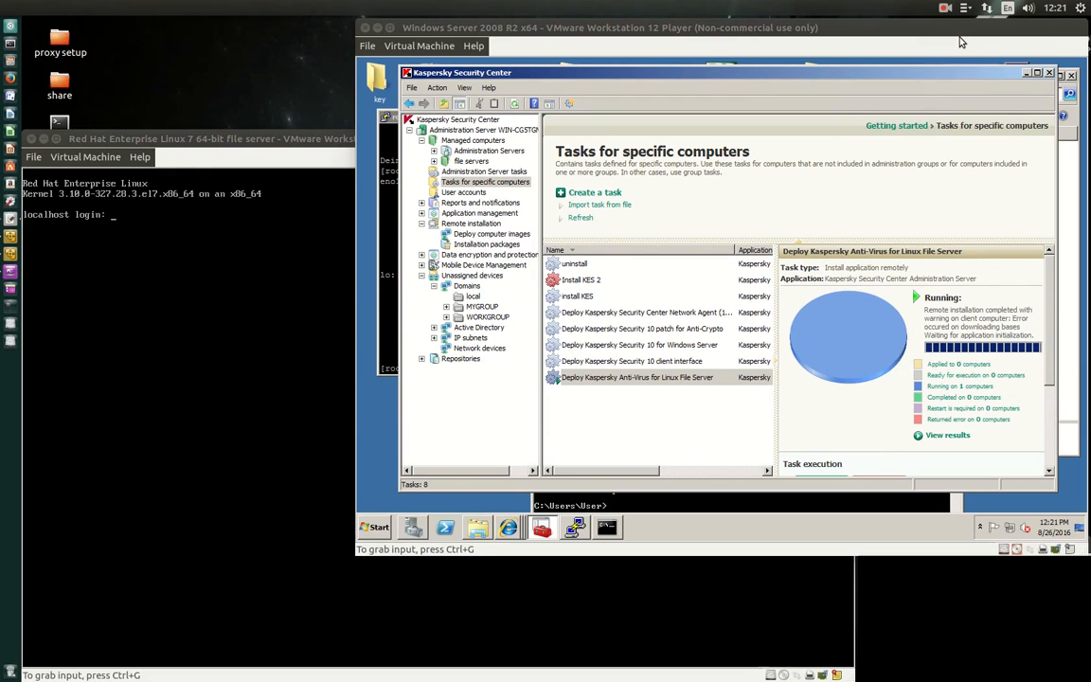
left_click(859, 85)
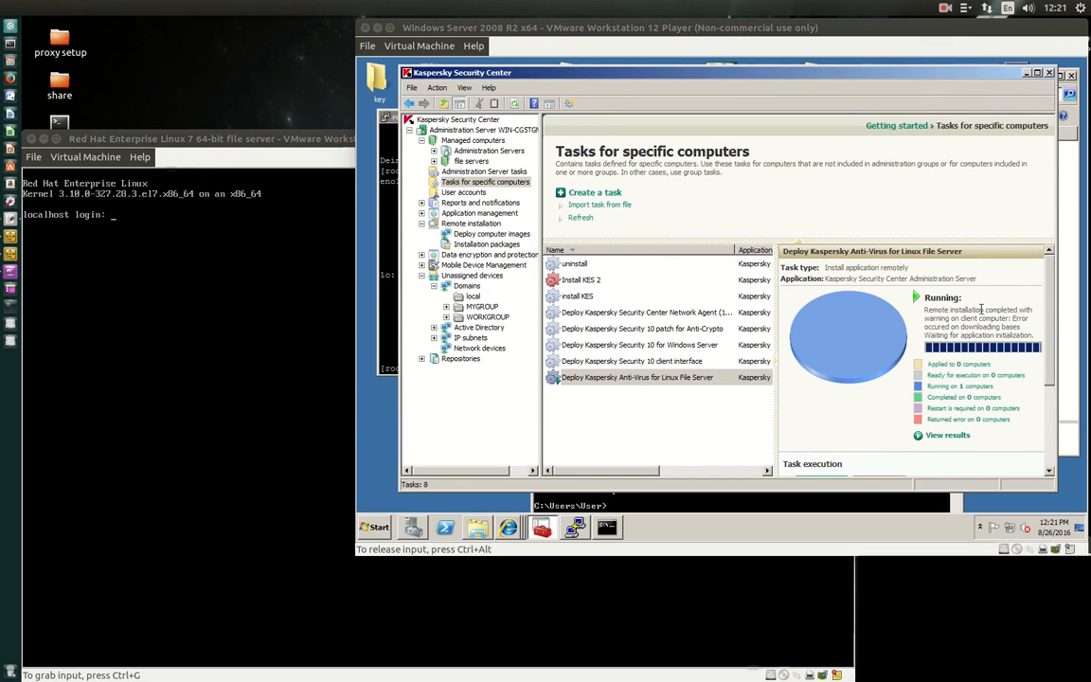
left_click_drag(924, 316, 967, 337)
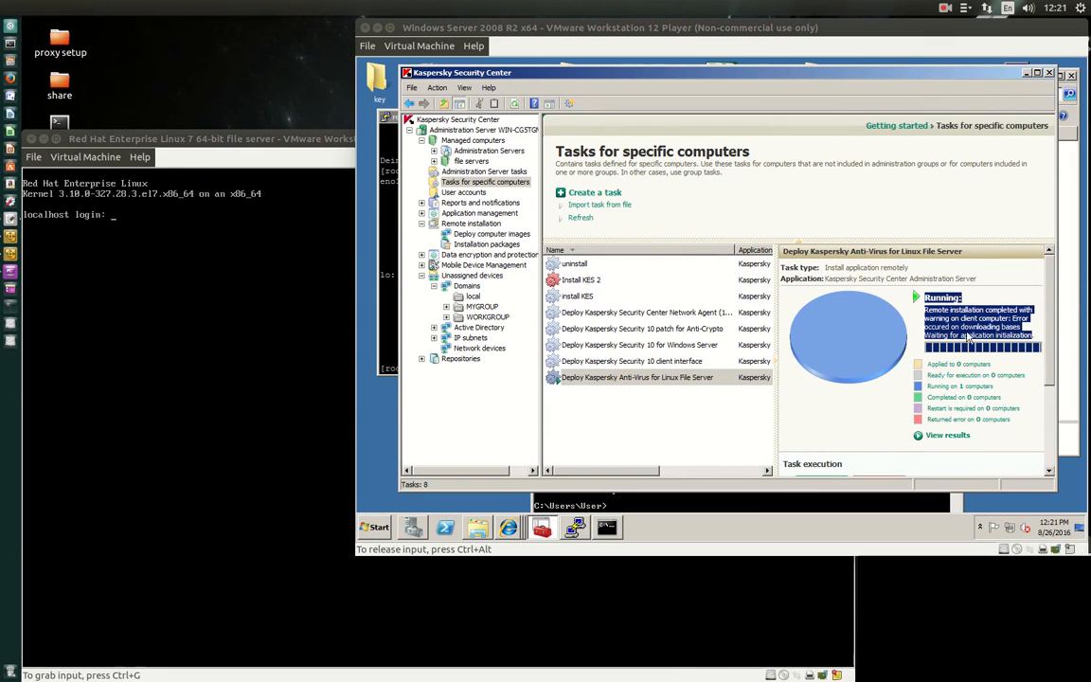
left_click(878, 313)
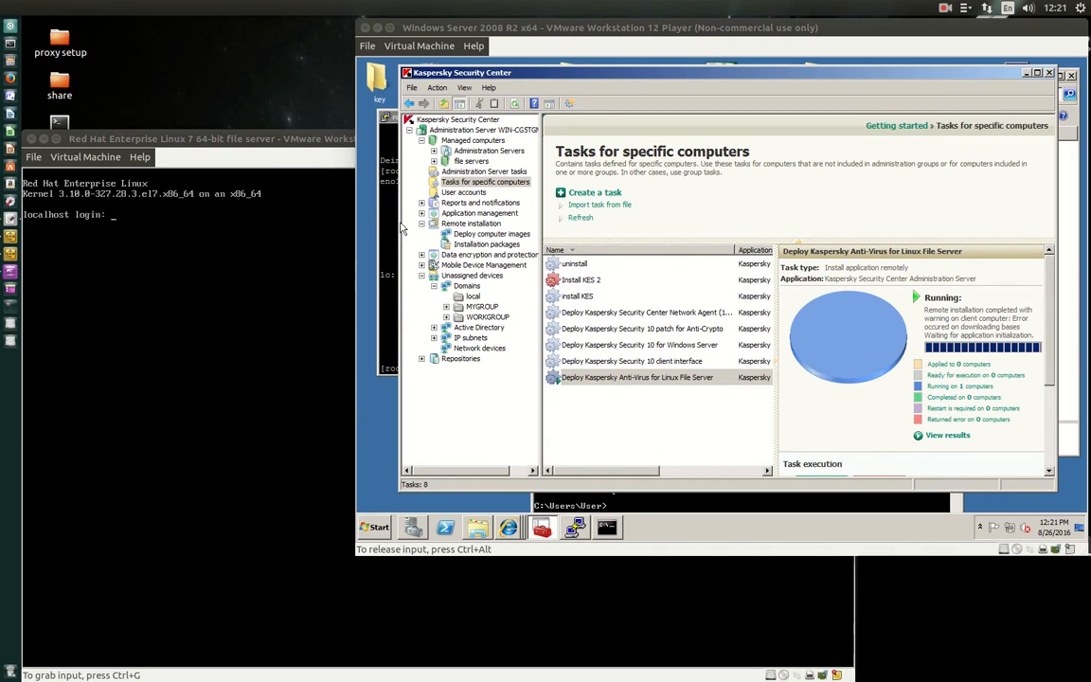
Create a new task for host in file servers named 'Activate Kaspersky Anti-Virus for Linux File Server'
left_click(468, 161)
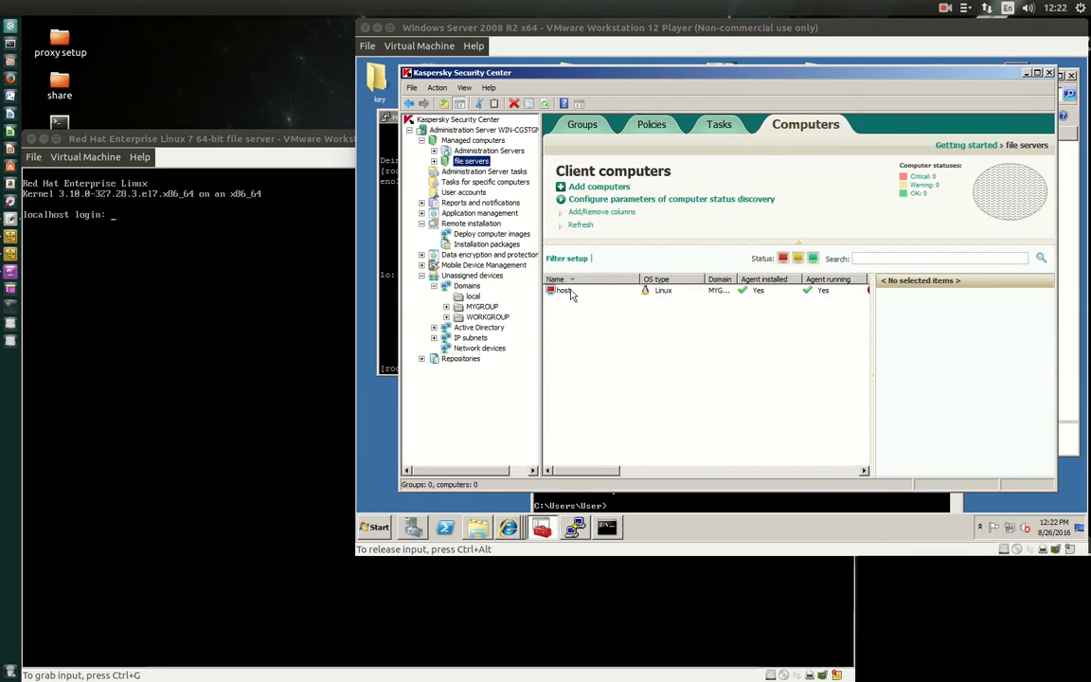
left_click(571, 292)
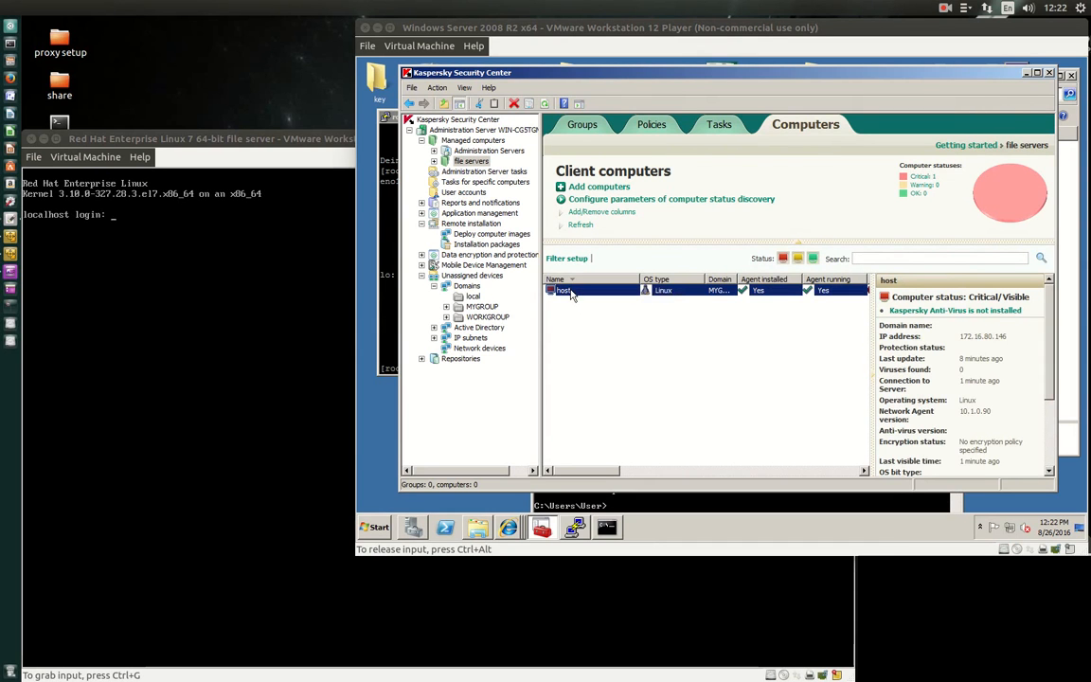
right_click(571, 292)
mouse_move(630, 359)
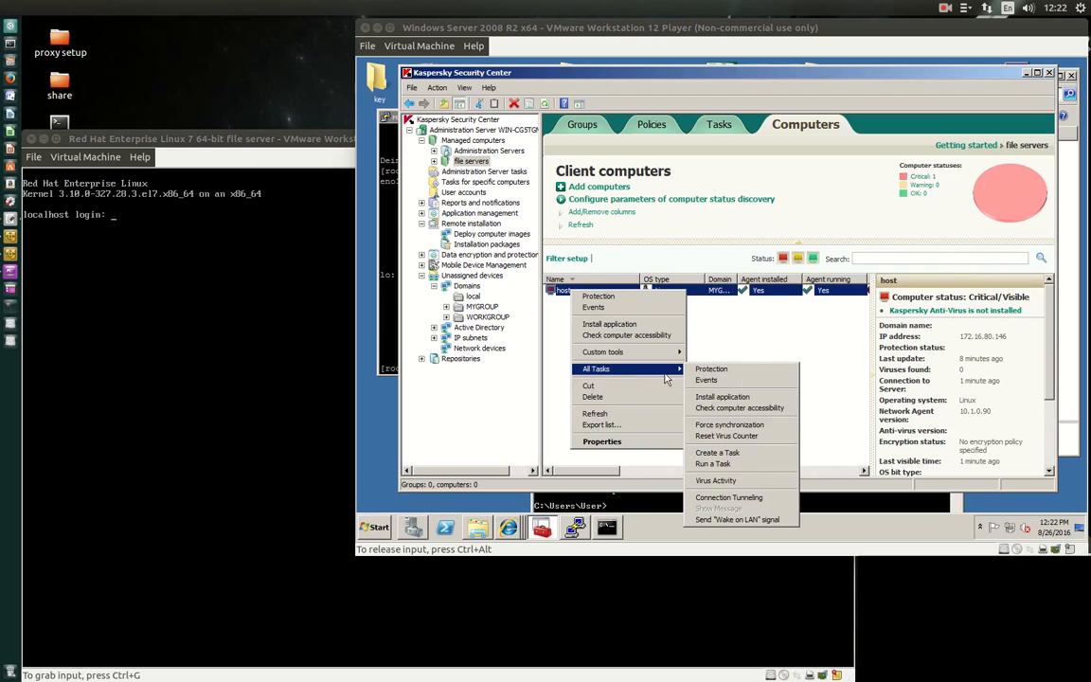
left_click(720, 453)
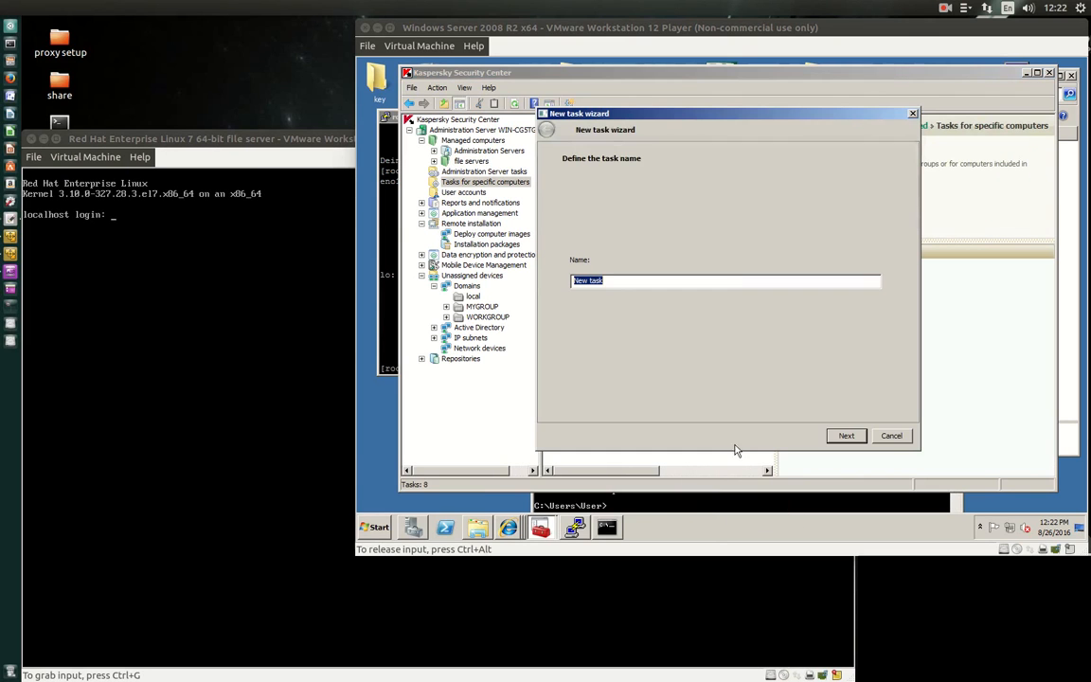
type("Activate Kaspersky")
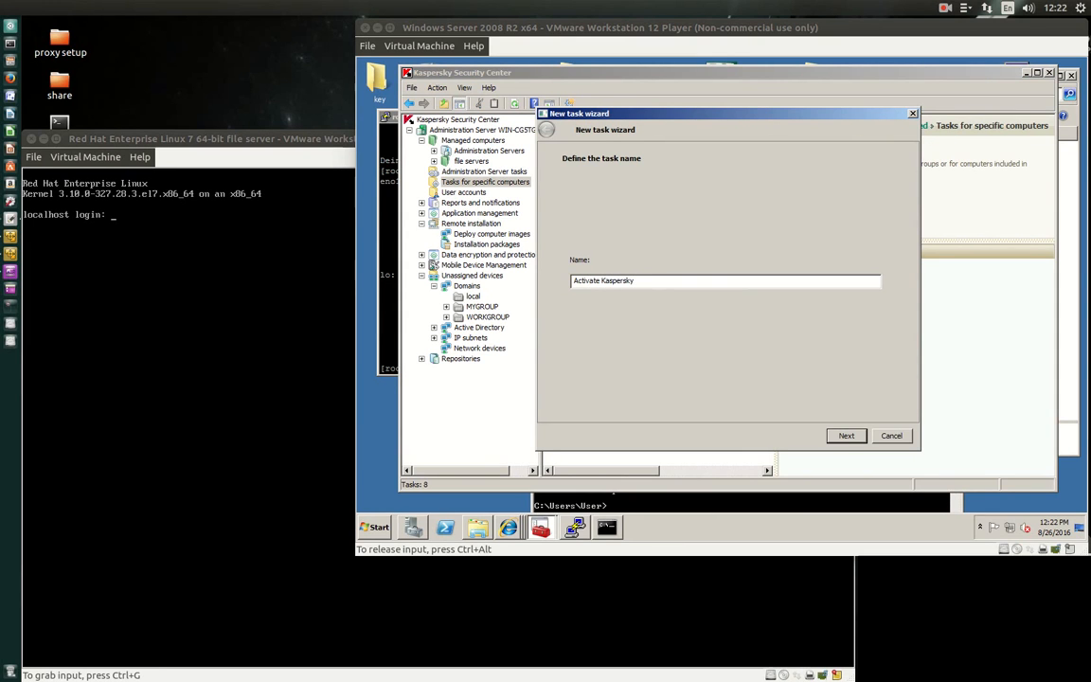
type(" Anti-Virus for Linux File Server")
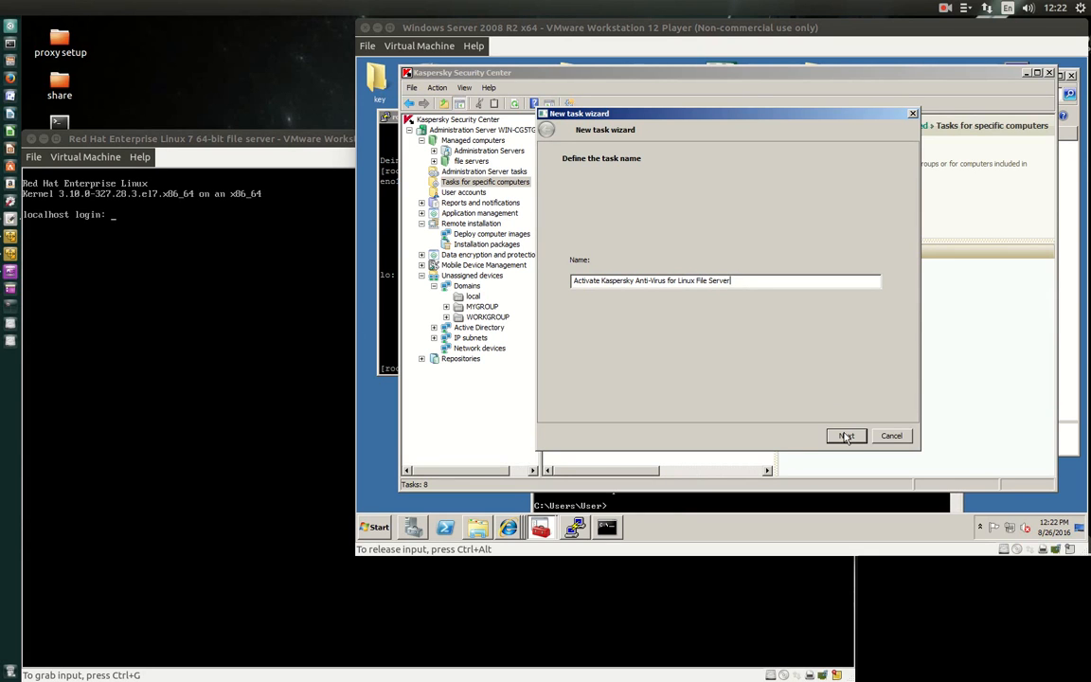
left_click(846, 437)
Choose Key file installation as the task type and continue to key settings
left_click(945, 7)
left_click(986, 37)
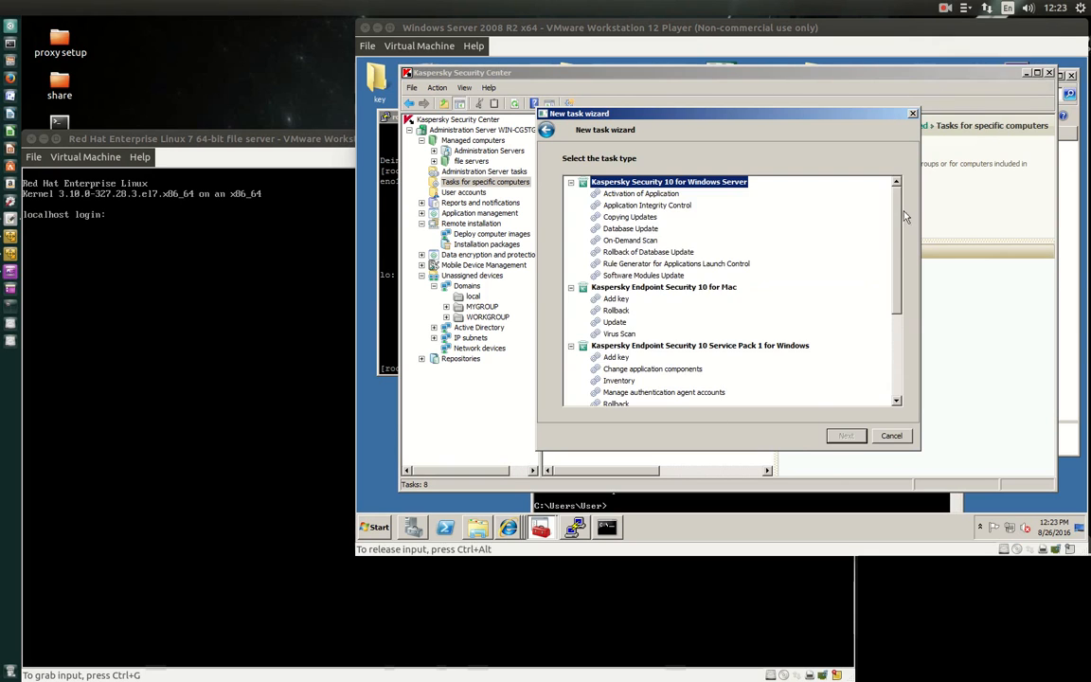
left_click_drag(899, 252, 889, 346)
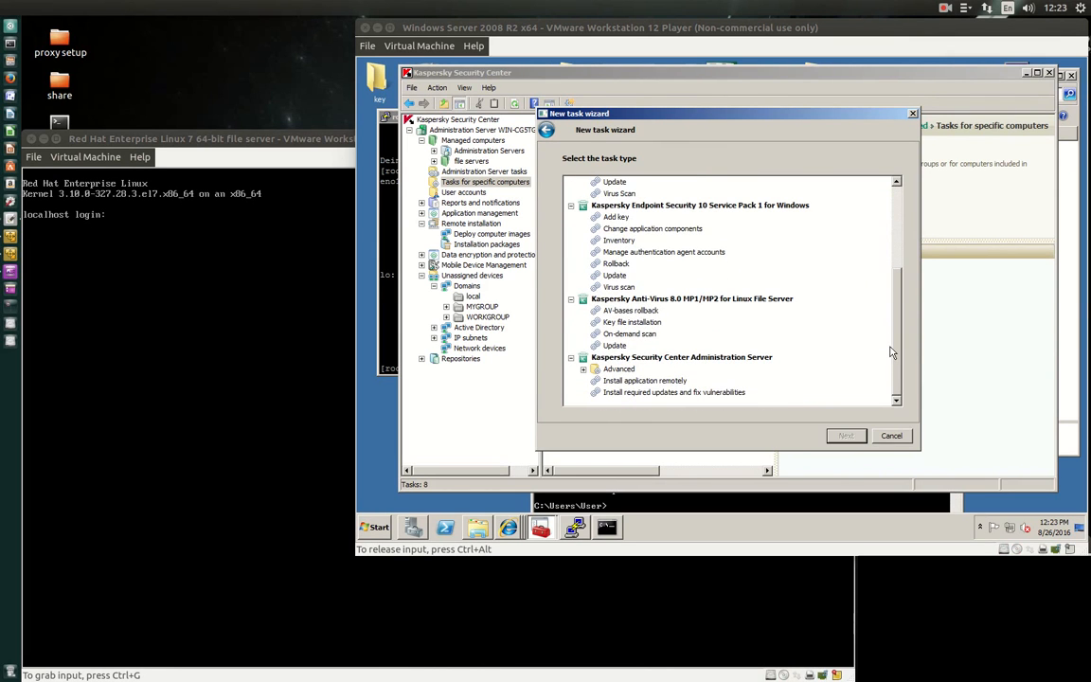
left_click(632, 321)
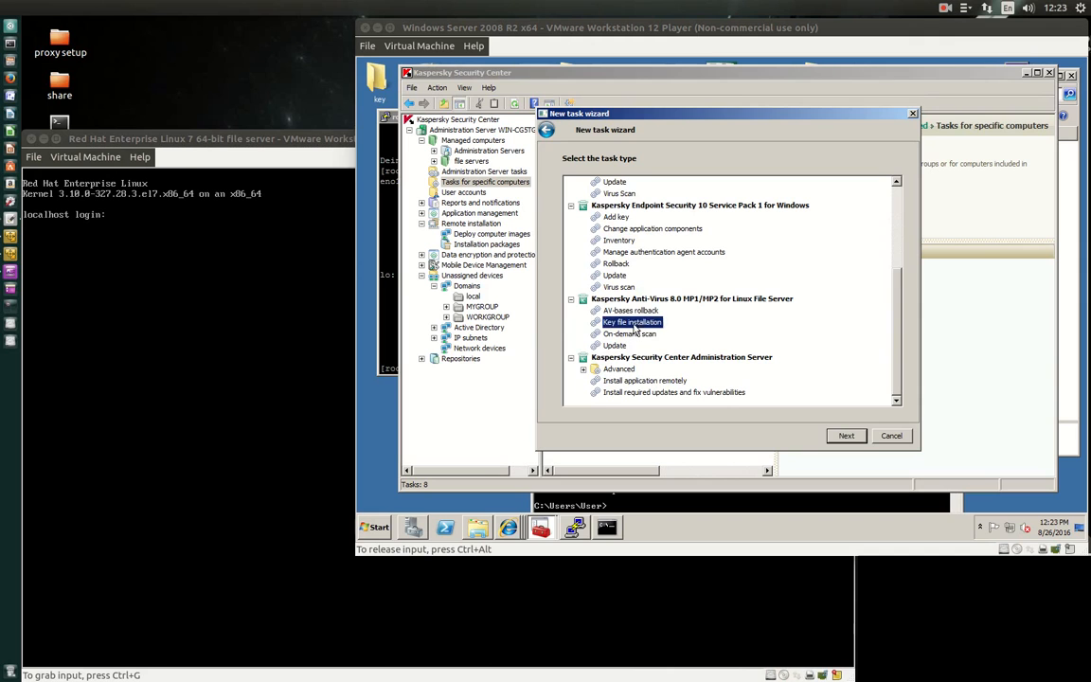
left_click(846, 436)
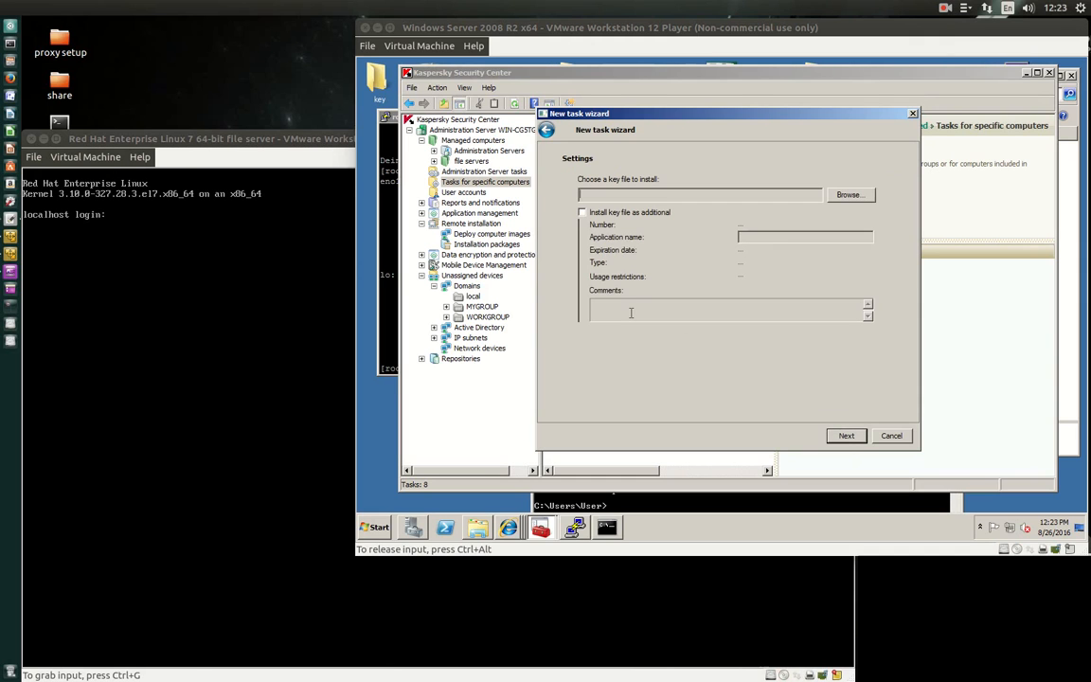
Load key file 4D8D055B.key from the Desktop key folder and advance to the final wizard page
left_click(849, 196)
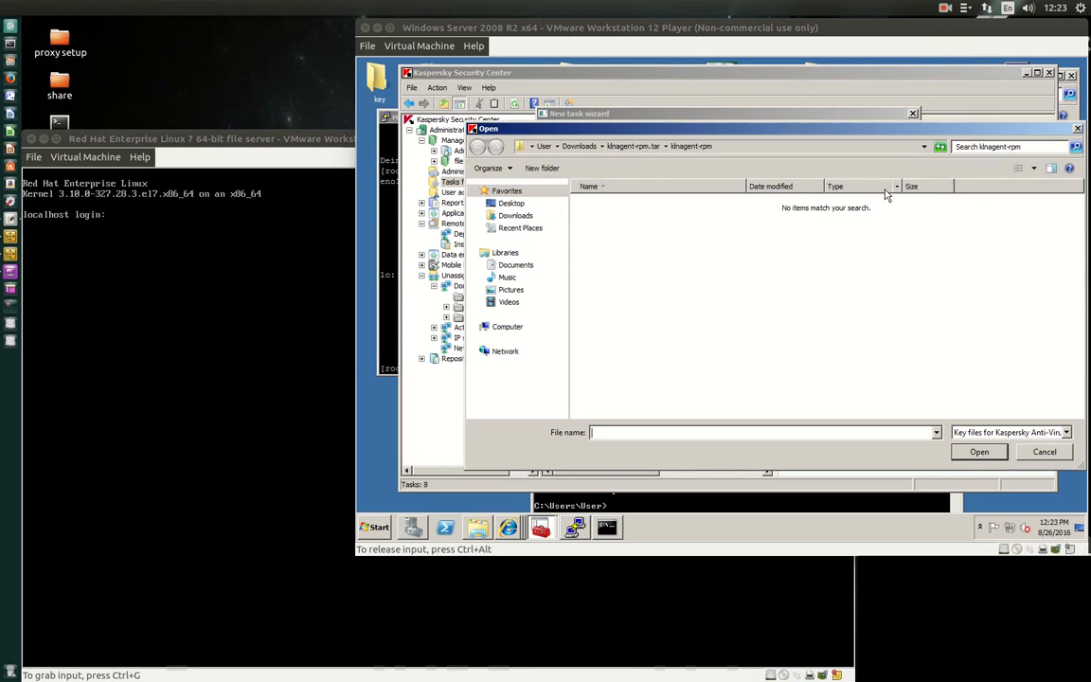
left_click(495, 201)
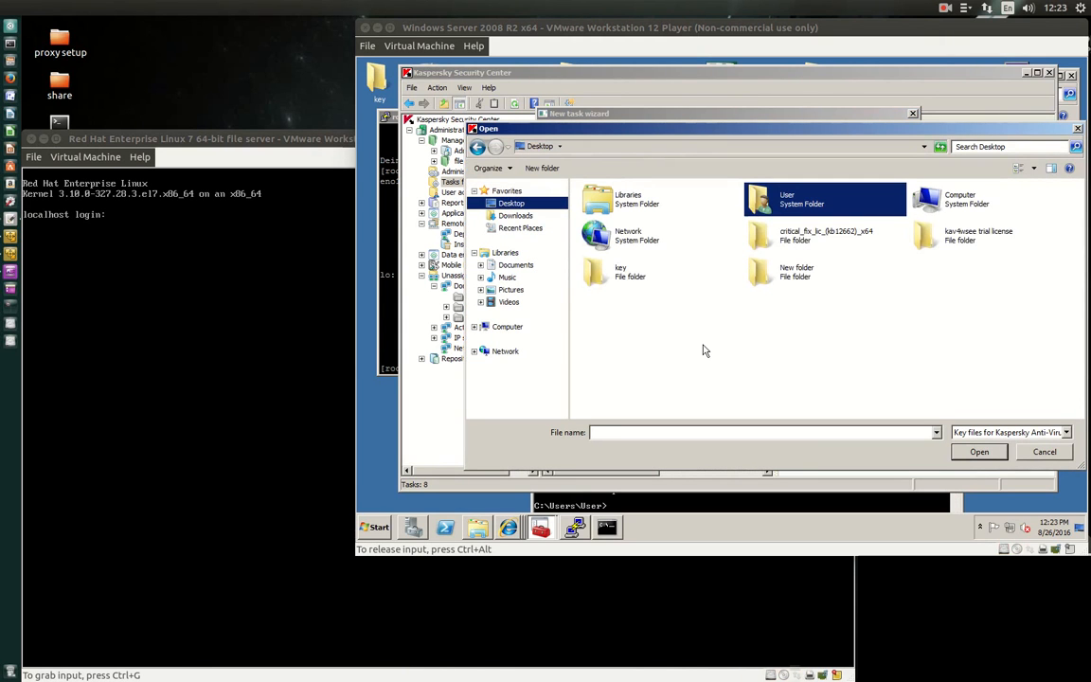
key("ctrl+alt")
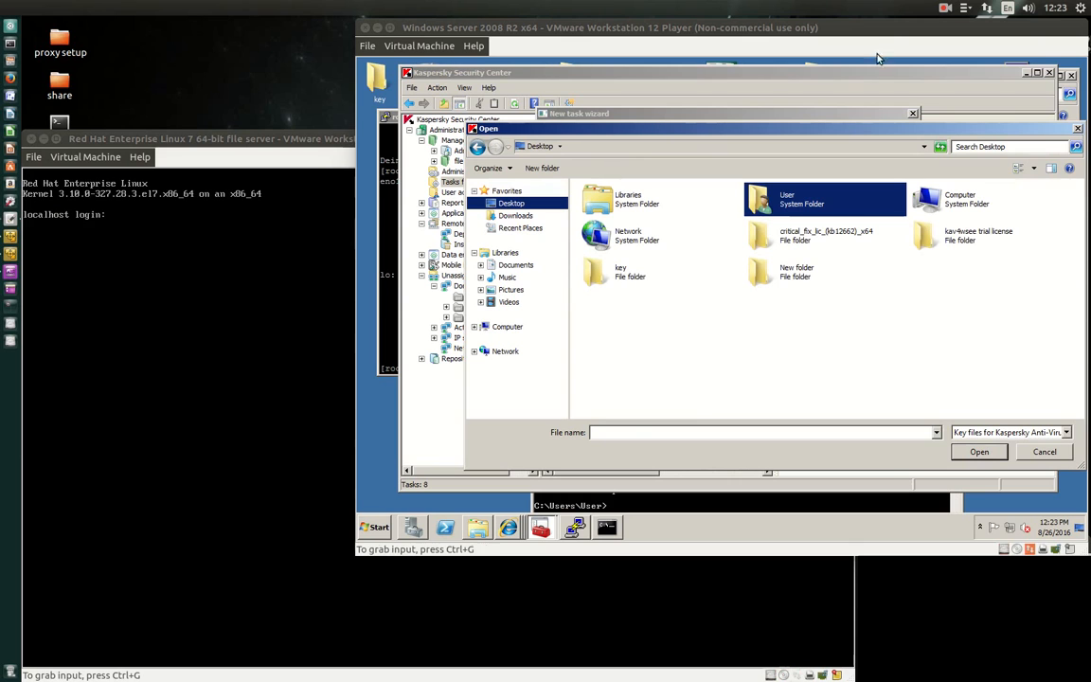
left_click(947, 8)
left_click(957, 36)
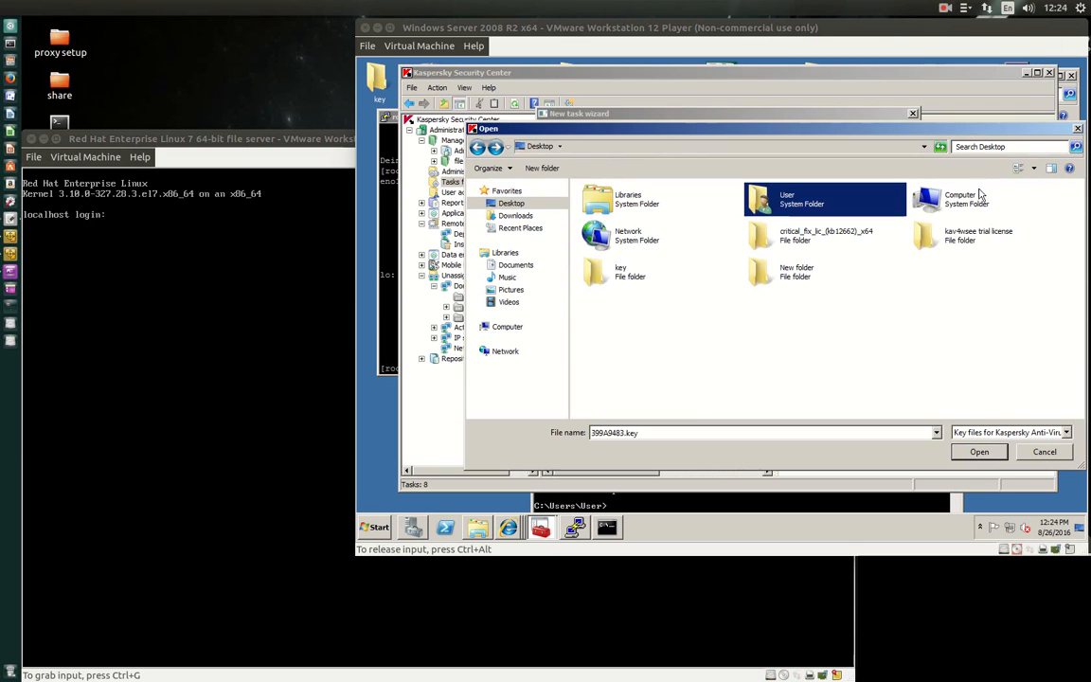
double_click(611, 275)
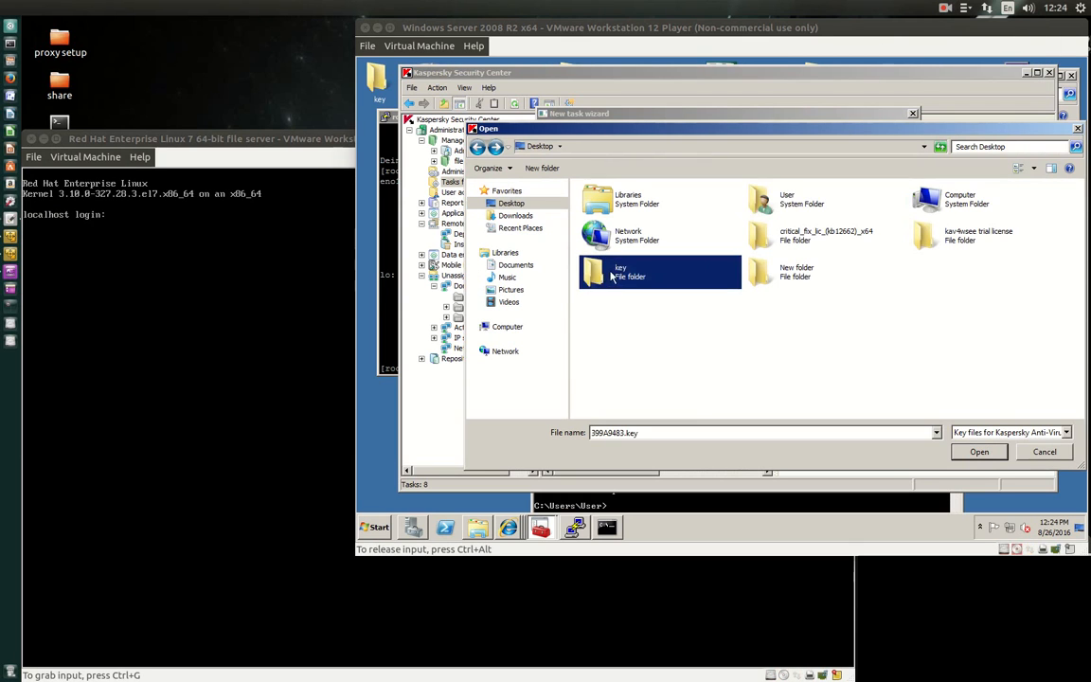
double_click(625, 205)
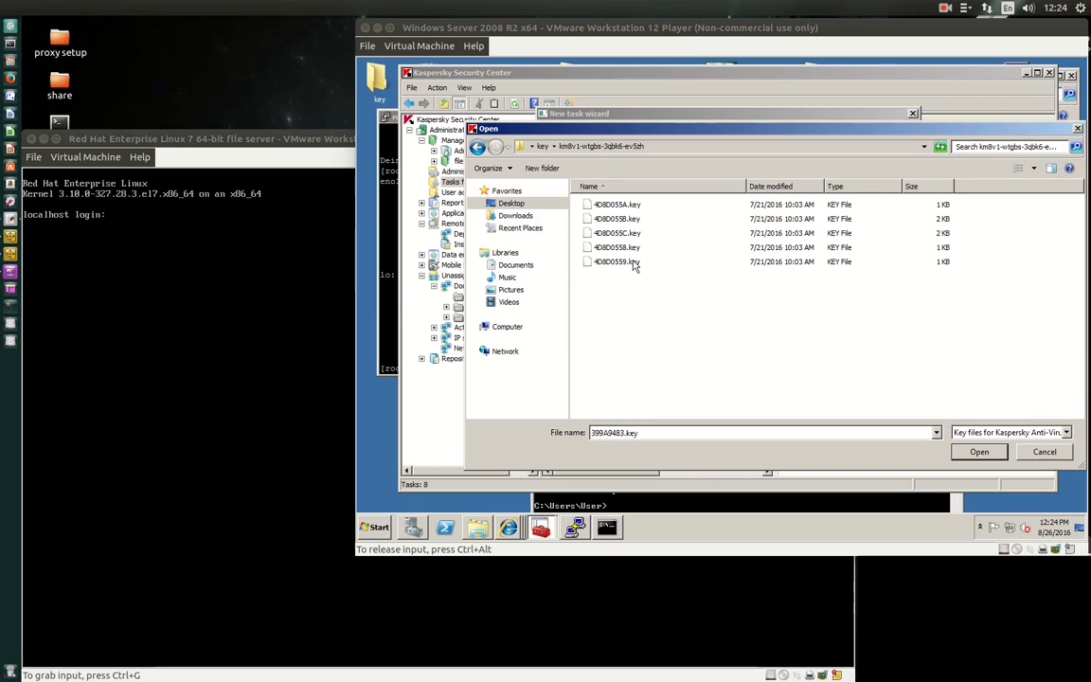
left_click(629, 220)
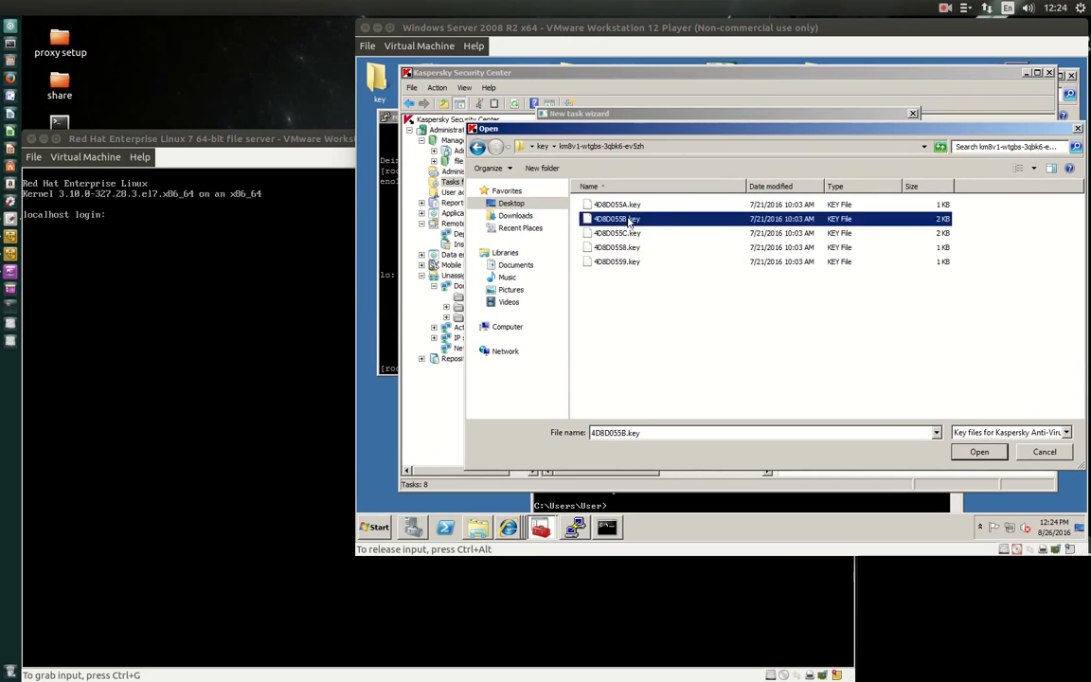
left_click(980, 452)
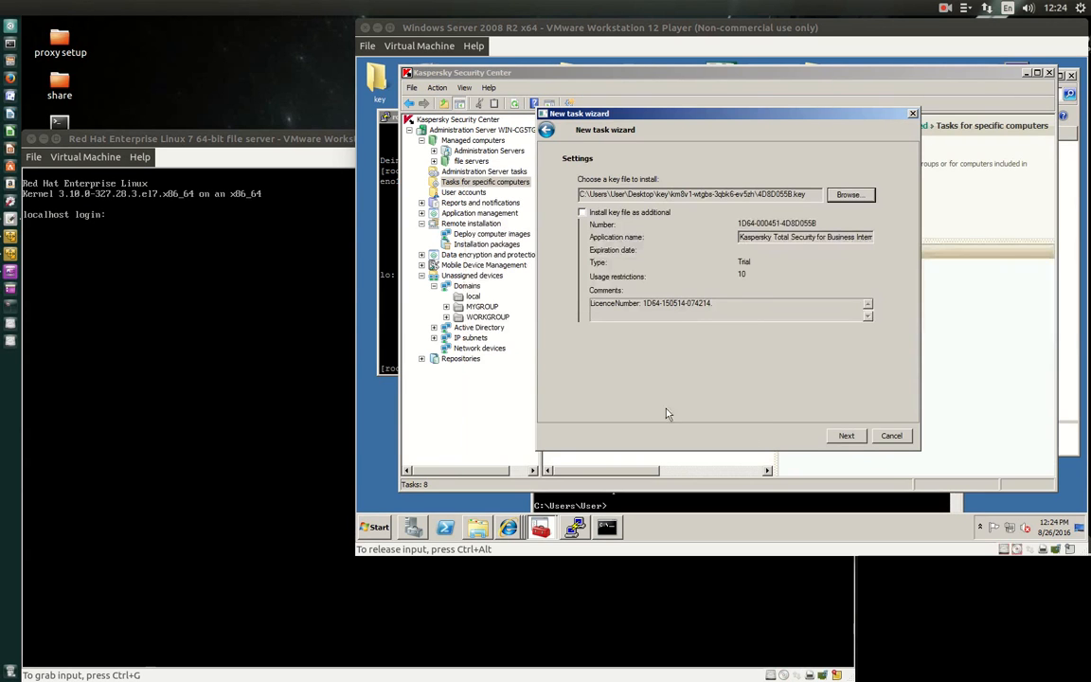
left_click(847, 437)
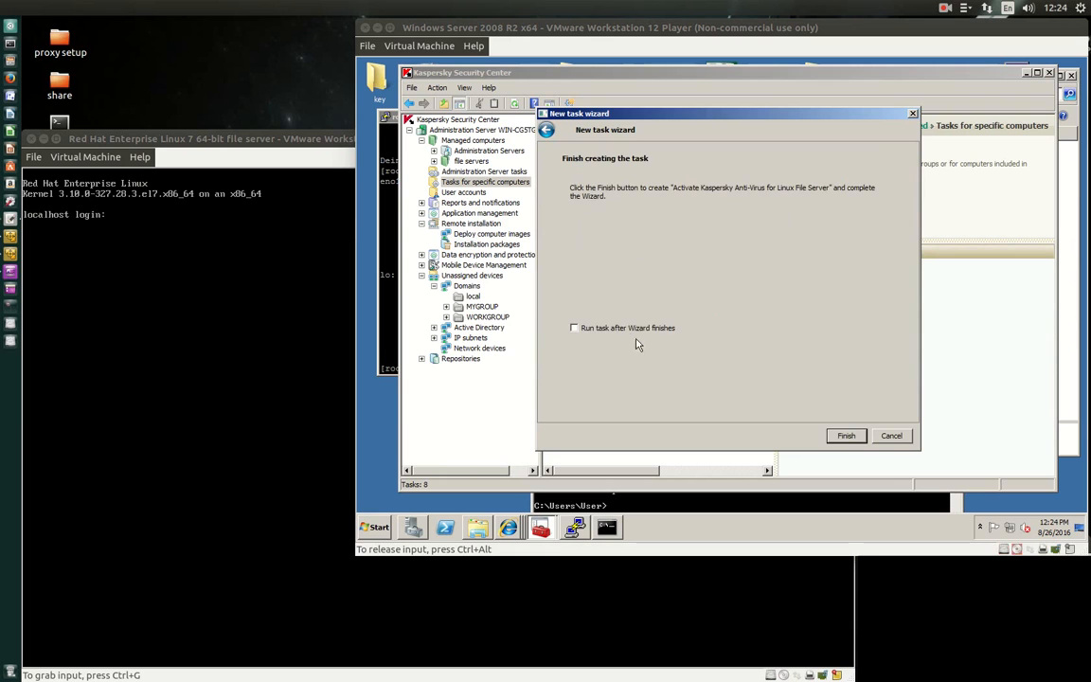
Finish the activation task and check the Linux File Server deployment task's status
left_click(843, 435)
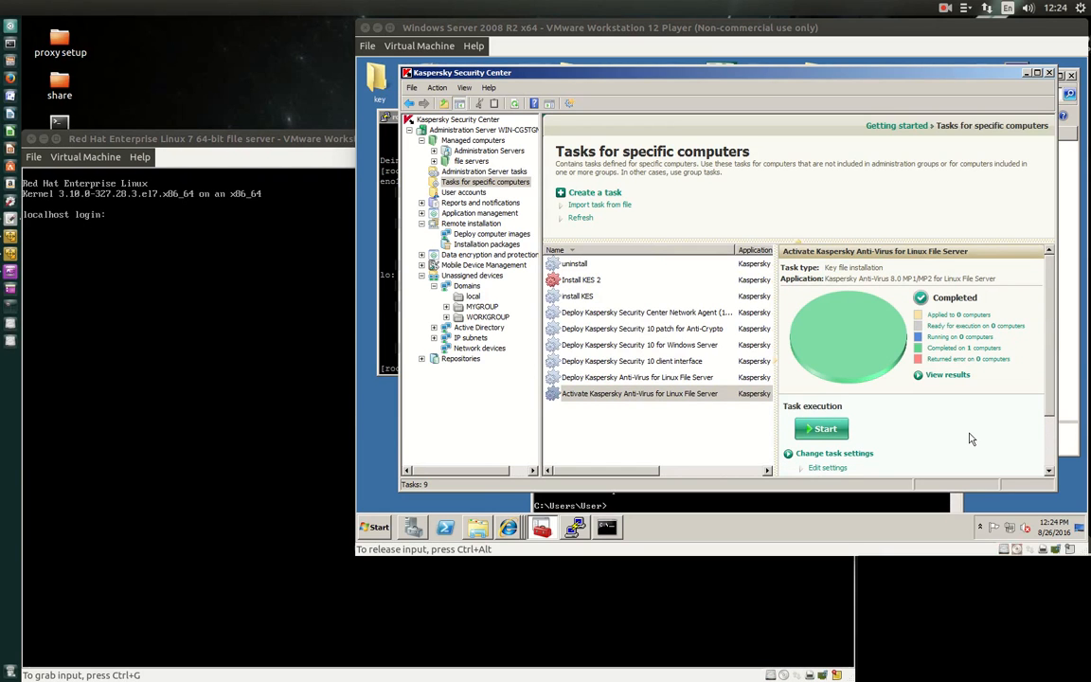
left_click(478, 246)
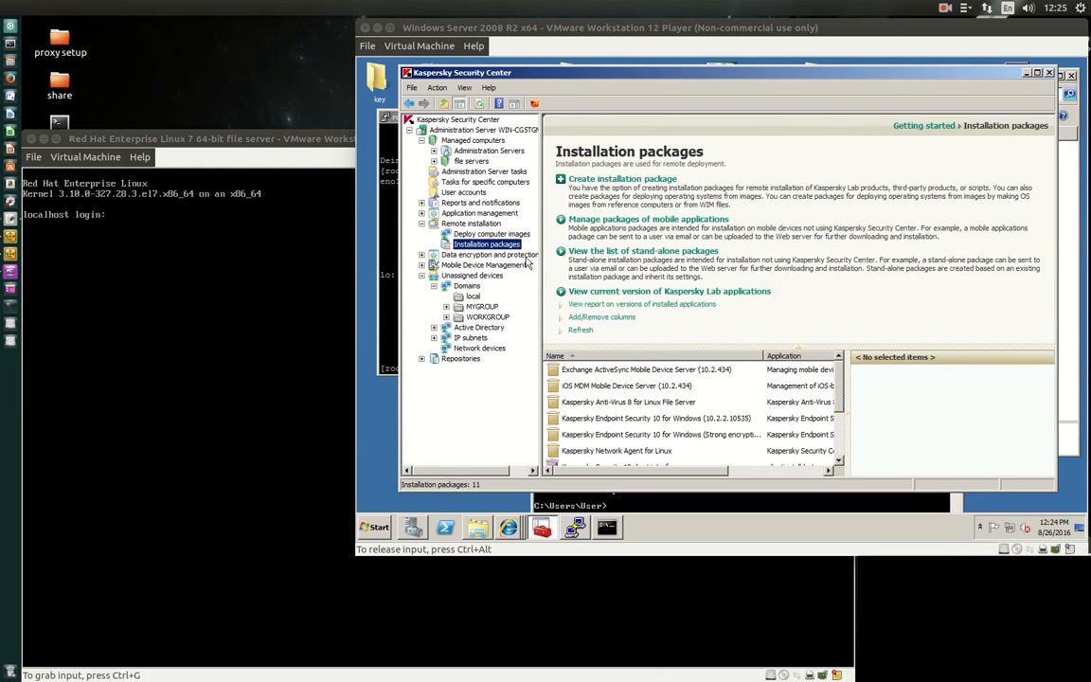
left_click(473, 181)
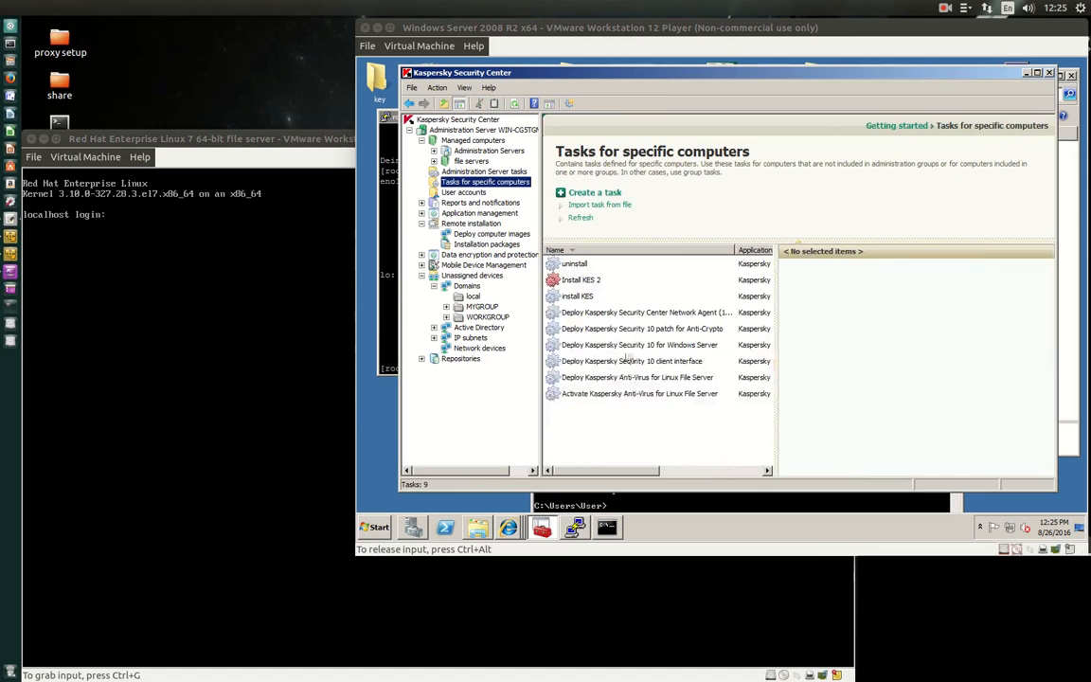
left_click(603, 378)
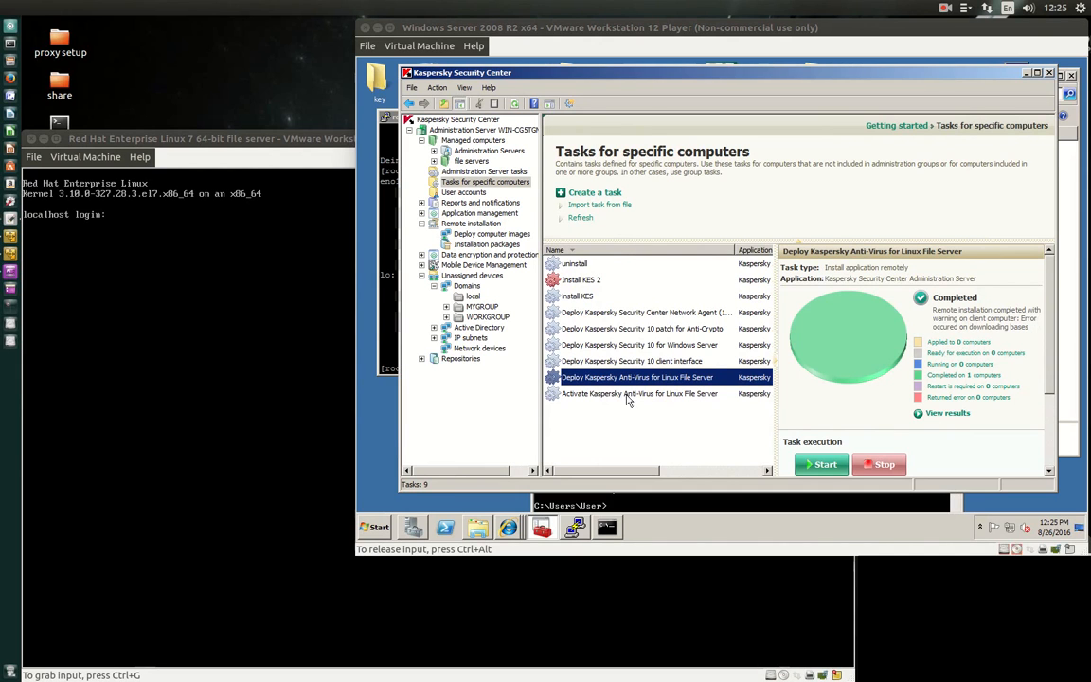
Review host's status in file servers, then start creating a policy from the Policies page
left_click(469, 163)
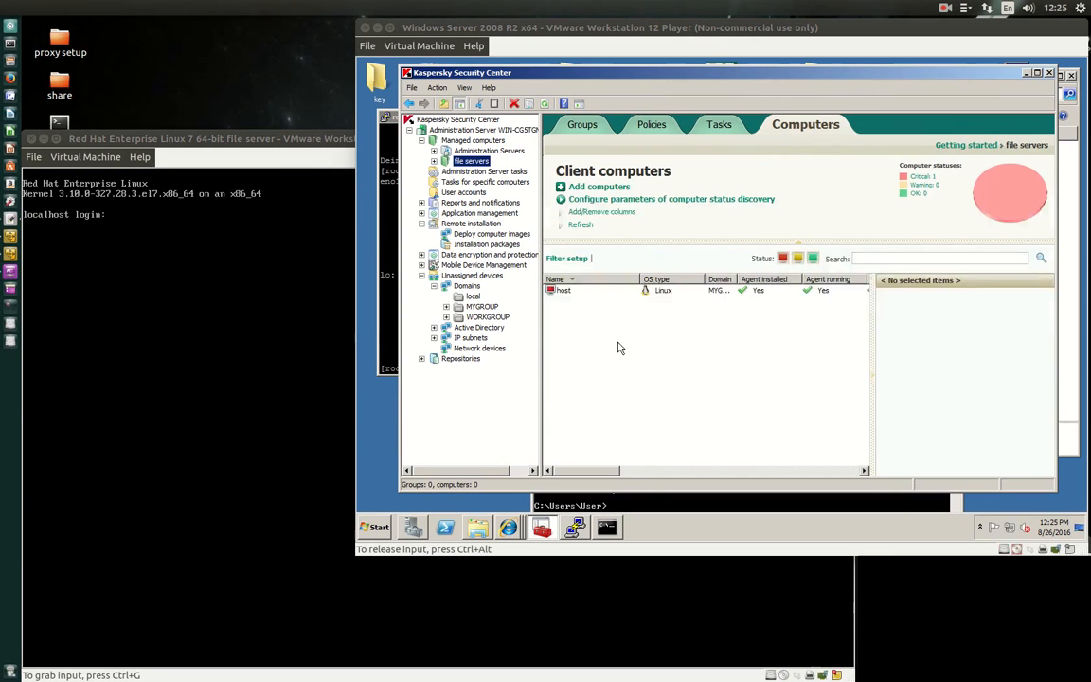
left_click(584, 290)
left_click_drag(600, 469, 566, 486)
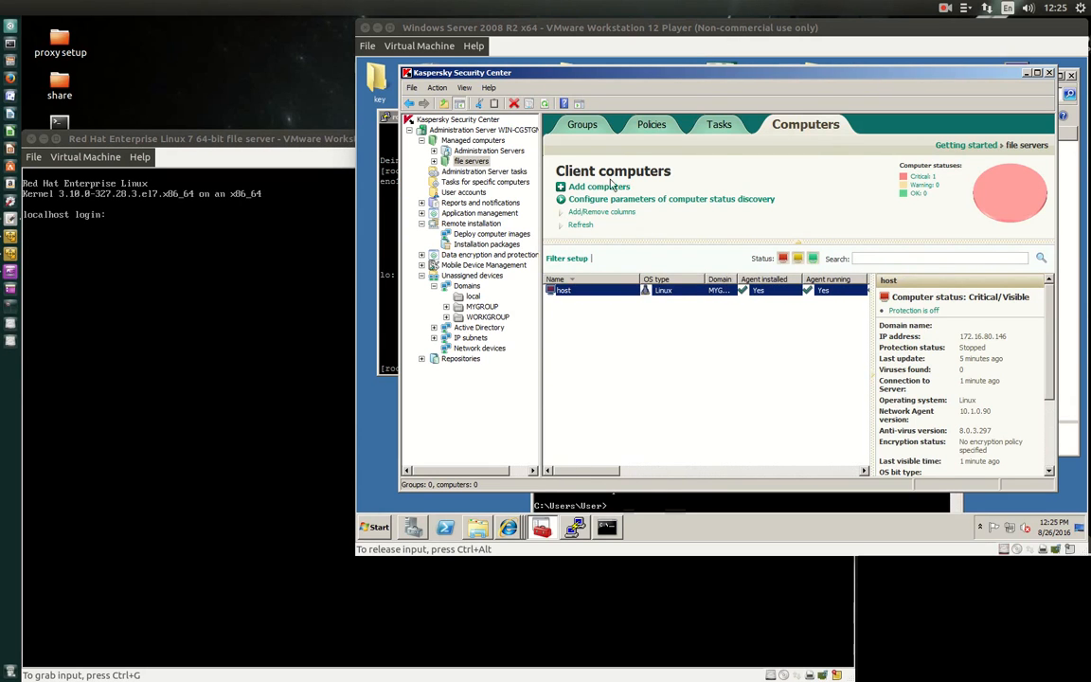
left_click(717, 129)
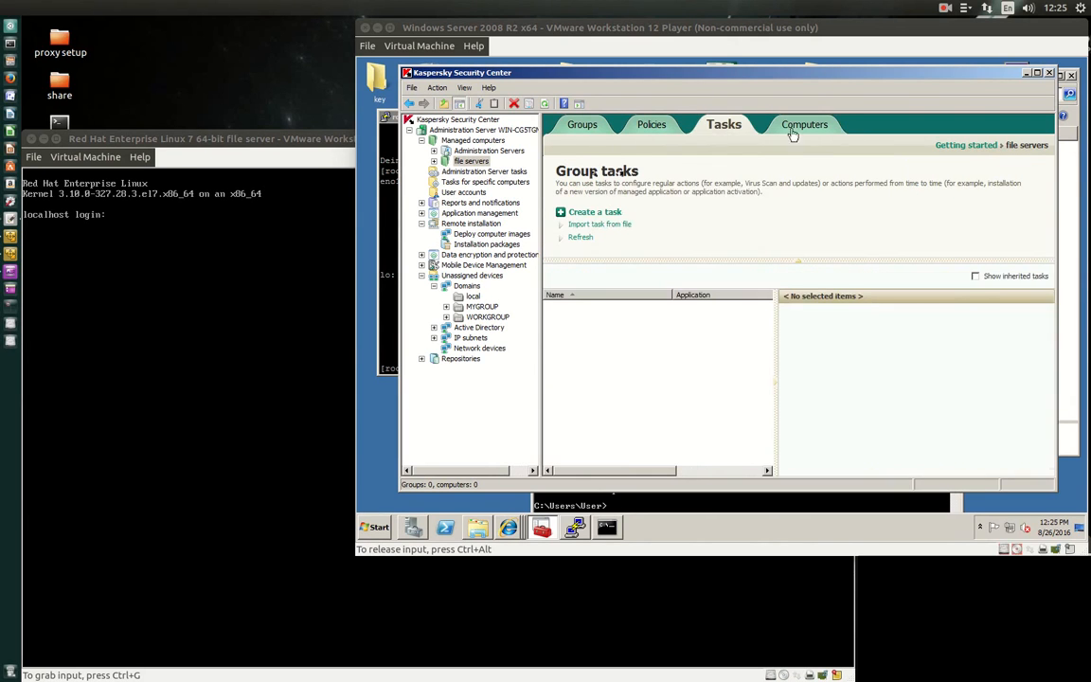
left_click(652, 124)
left_click(589, 209)
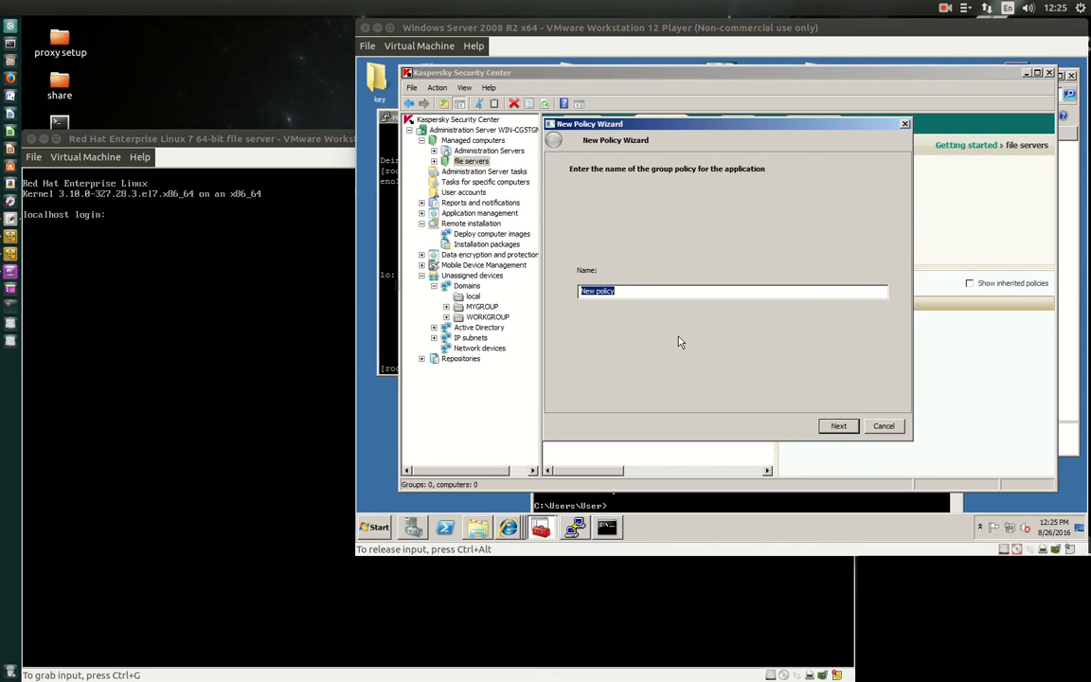
Name the policy 'Kaspersky Anti-Virus for Linux policy' for the Anti-Virus 8.0 for Linux File Server application
type("Kaspersky Anti-Viru for Linu")
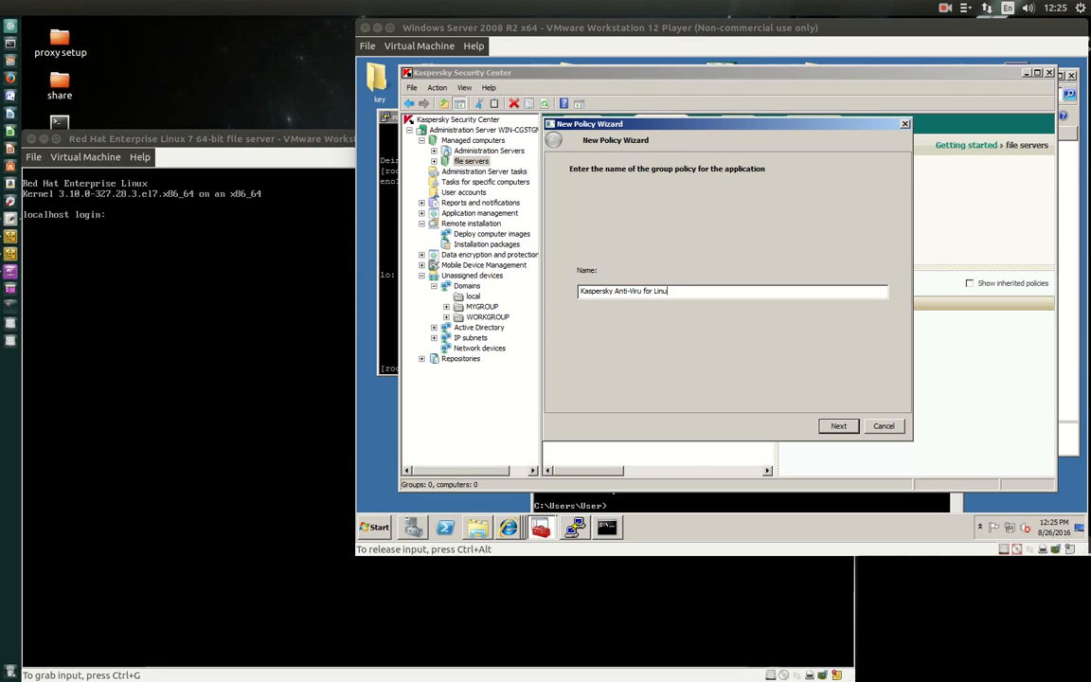
type("x policy")
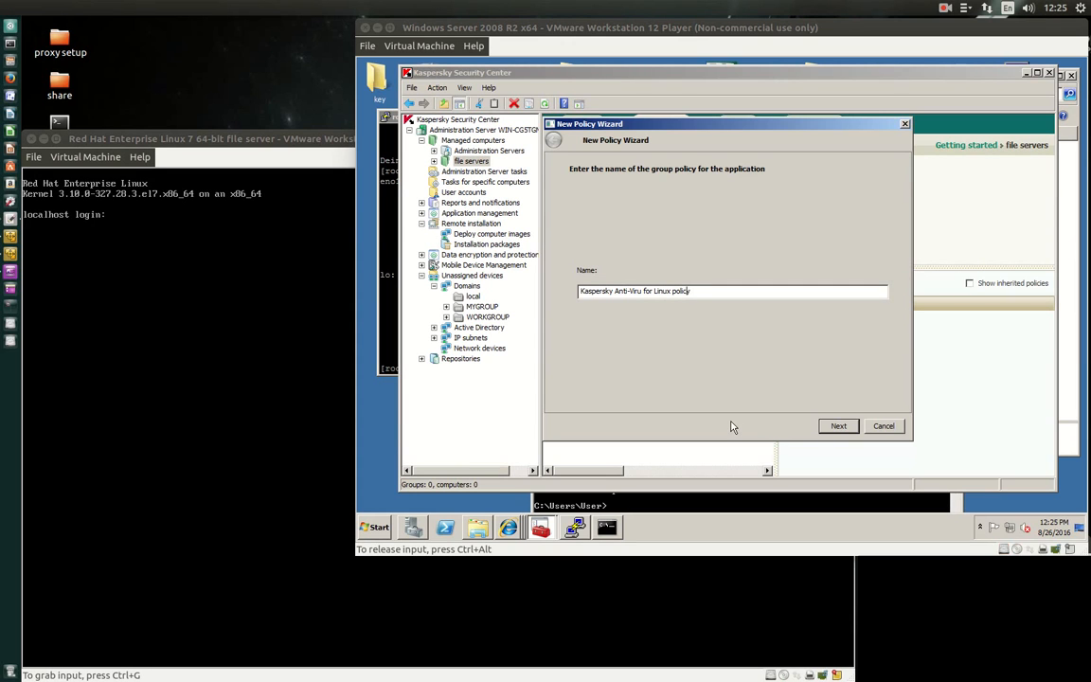
type("s")
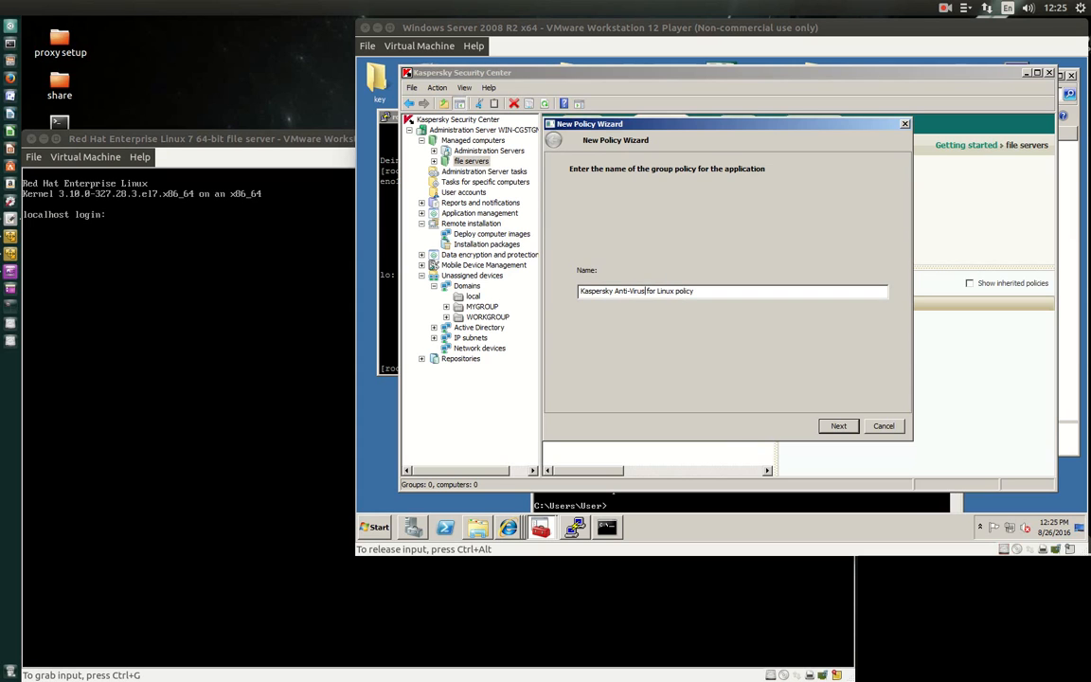
left_click(839, 426)
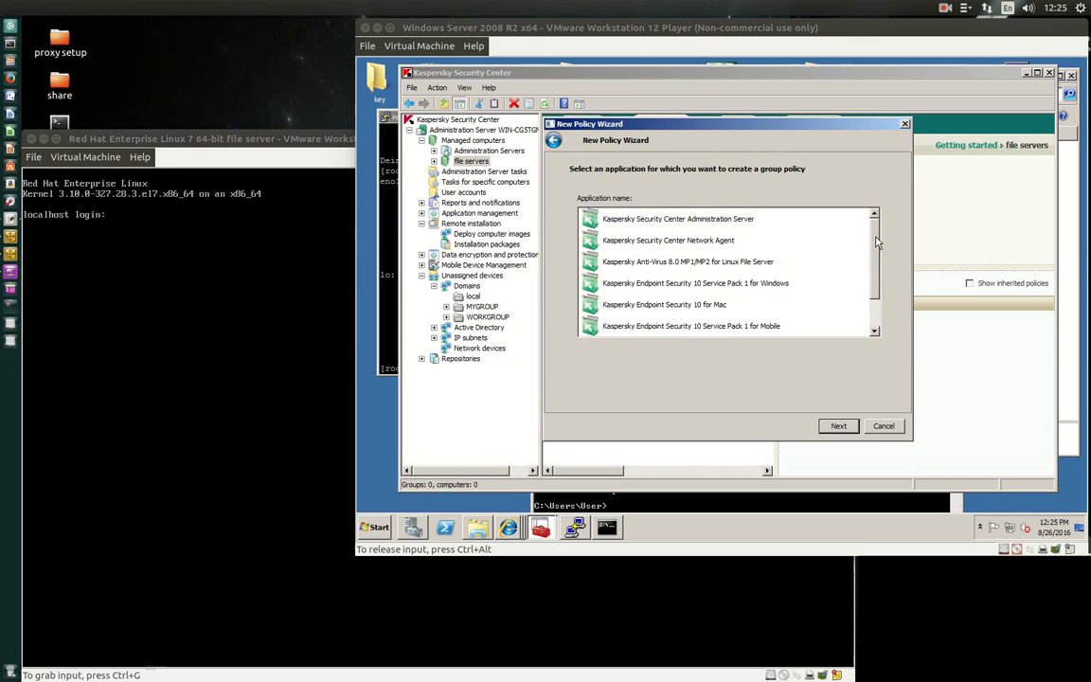
left_click(789, 262)
left_click(835, 428)
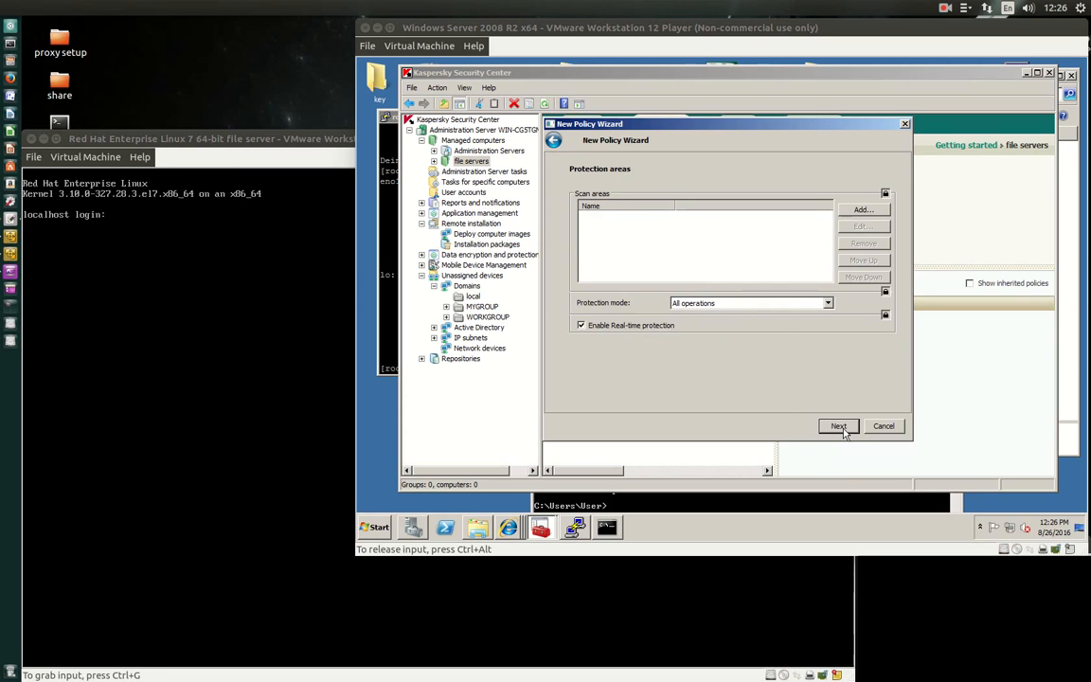
Add scan area '/', keep the policy active, and finish the wizard
left_click(875, 210)
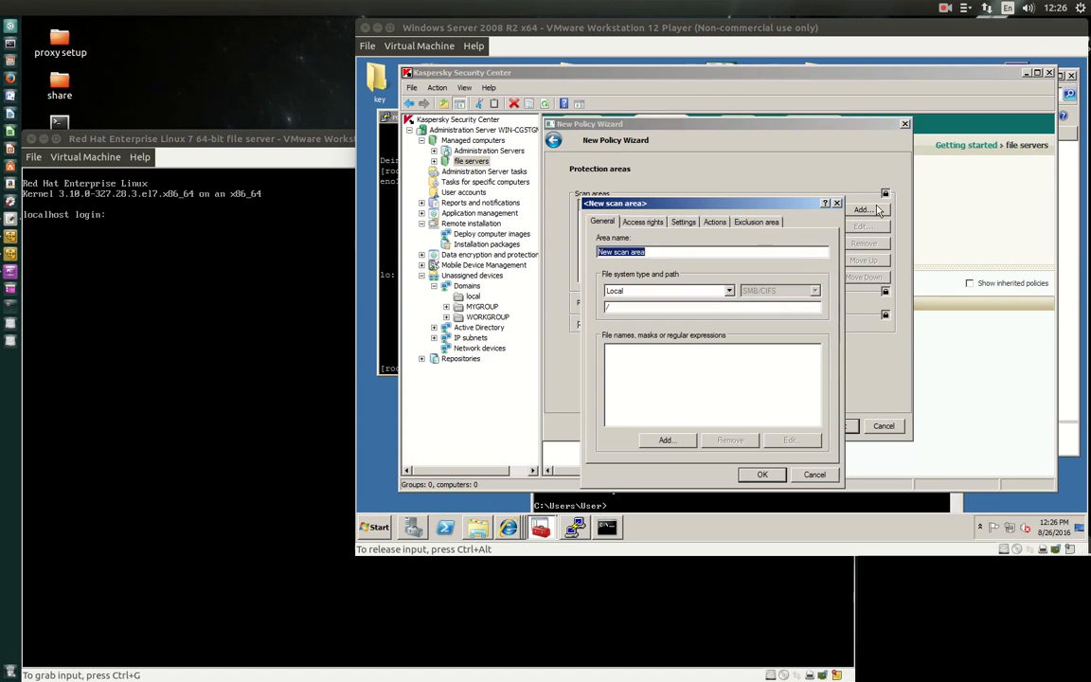
type("/")
left_click(763, 476)
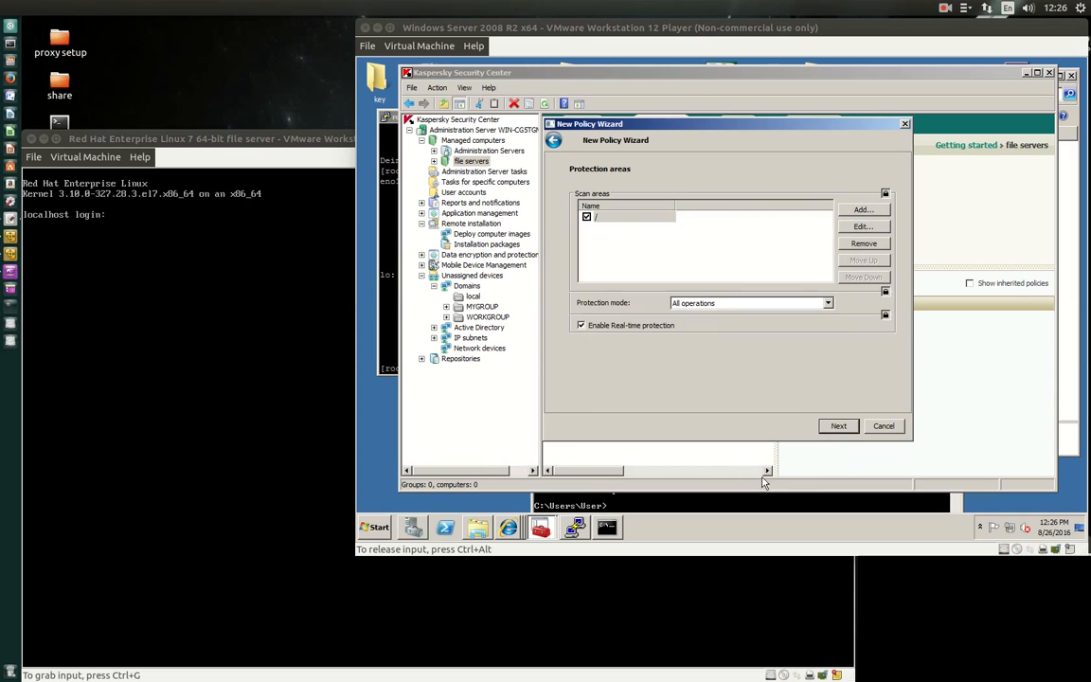
left_click(837, 426)
left_click(838, 426)
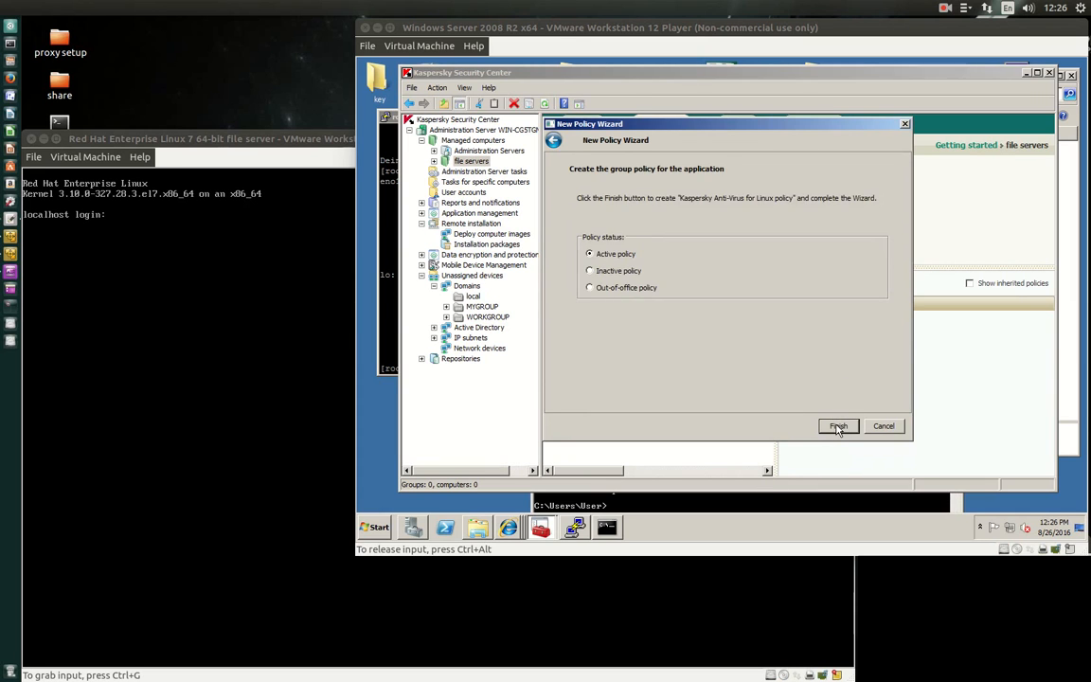
left_click(838, 426)
left_click(838, 427)
left_click(945, 10)
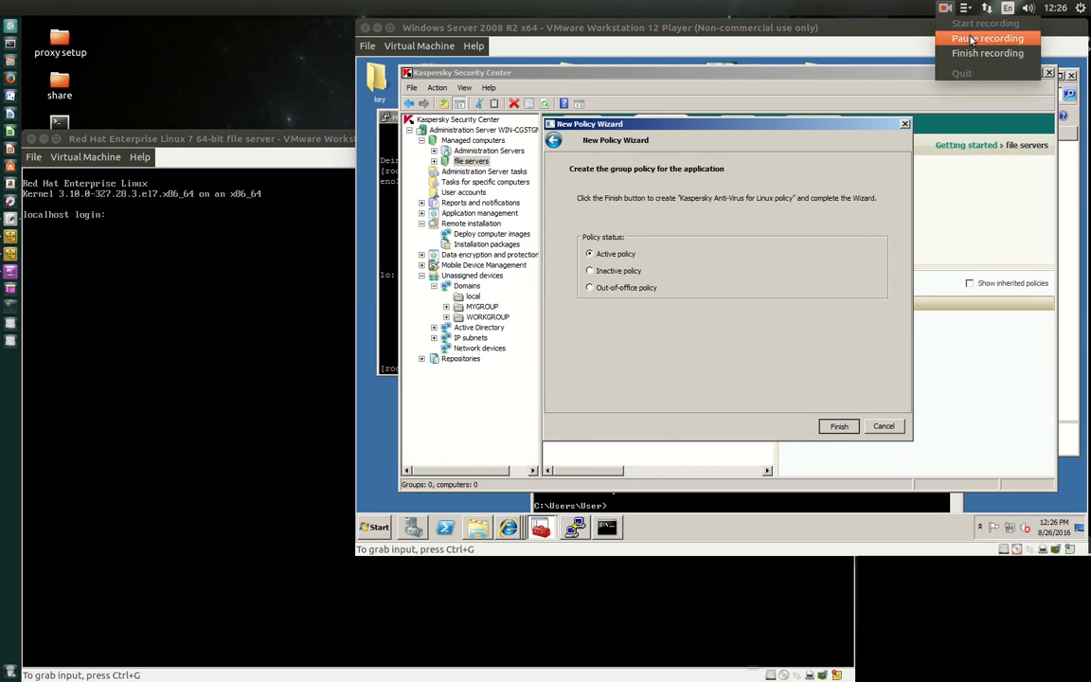
left_click(971, 39)
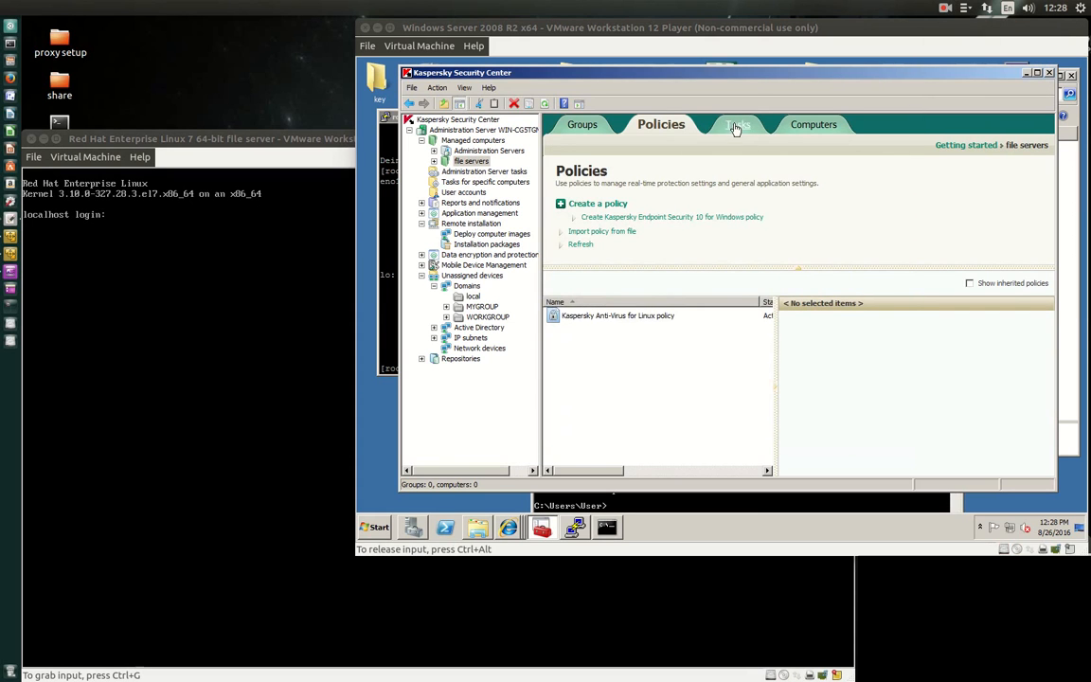
Start a new group task named 'Kaspersky Anti-Virus for Linux Updata'
left_click(735, 126)
left_click(589, 212)
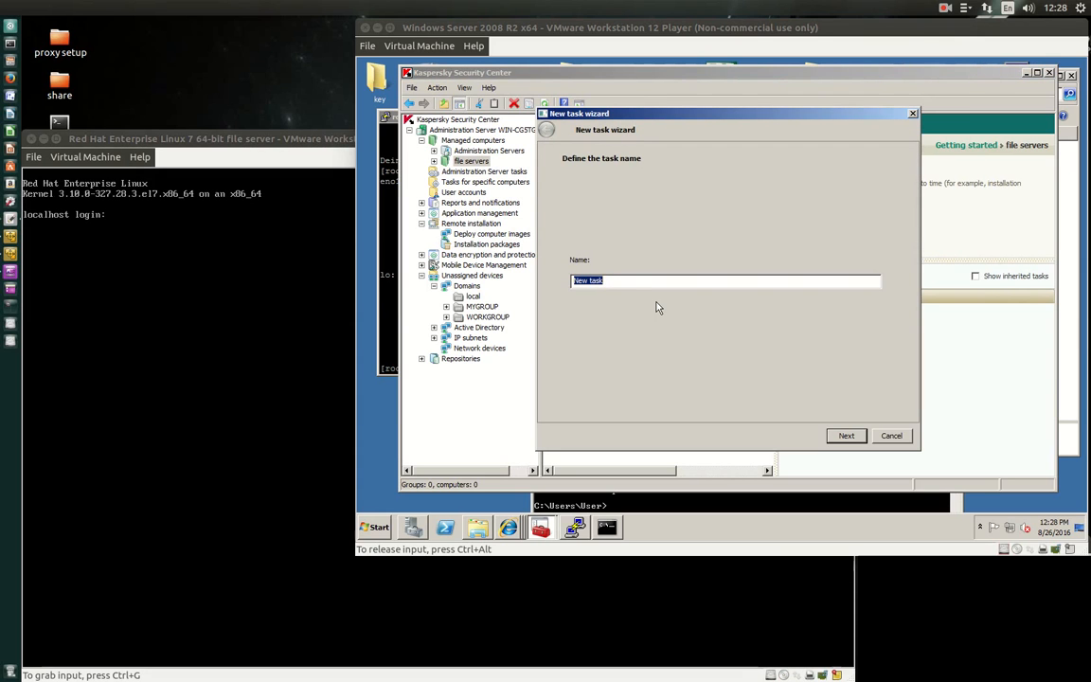
type("Updata database")
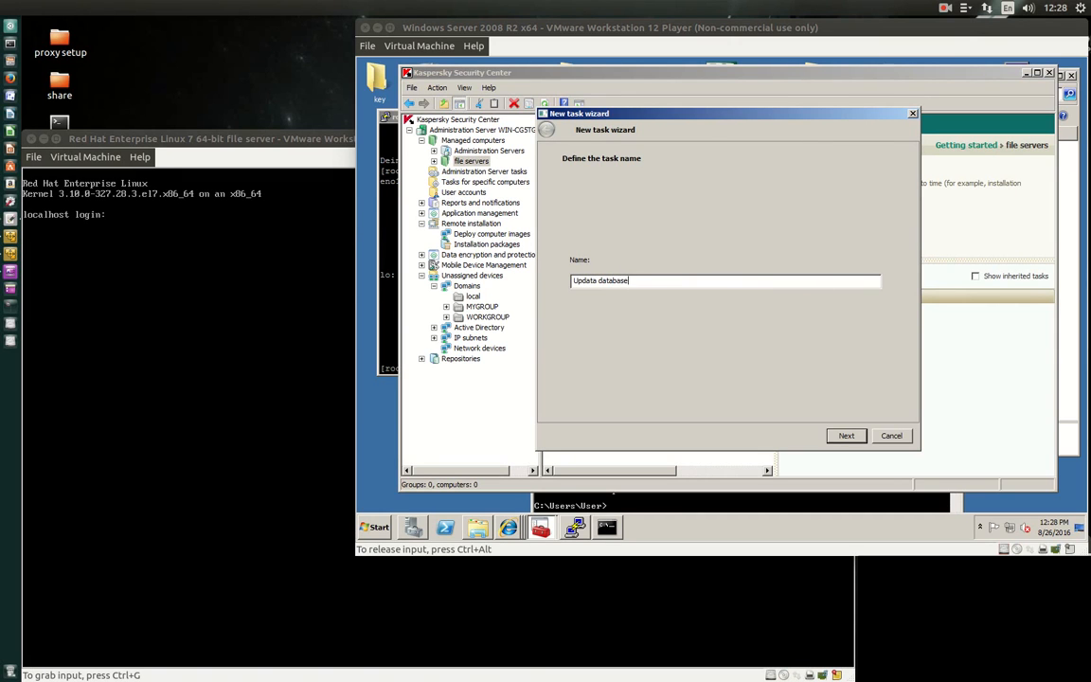
key("Home")
type("Kaspersky Andiv")
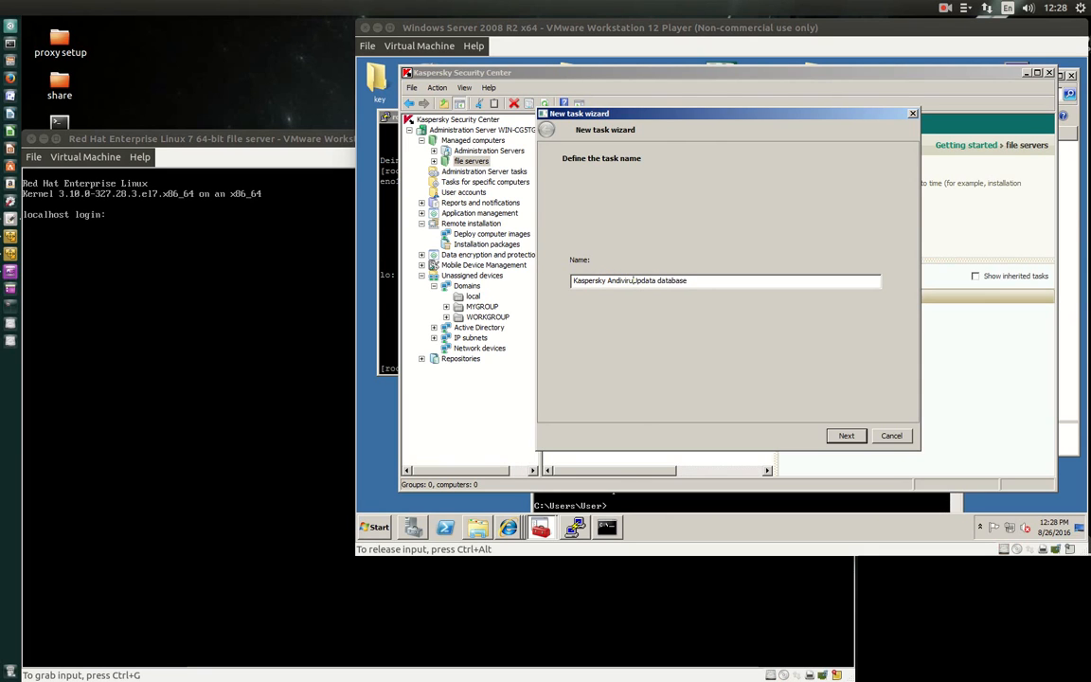
key("BackSpace")
key("BackSpace")
key("BackSpace")
key("BackSpace")
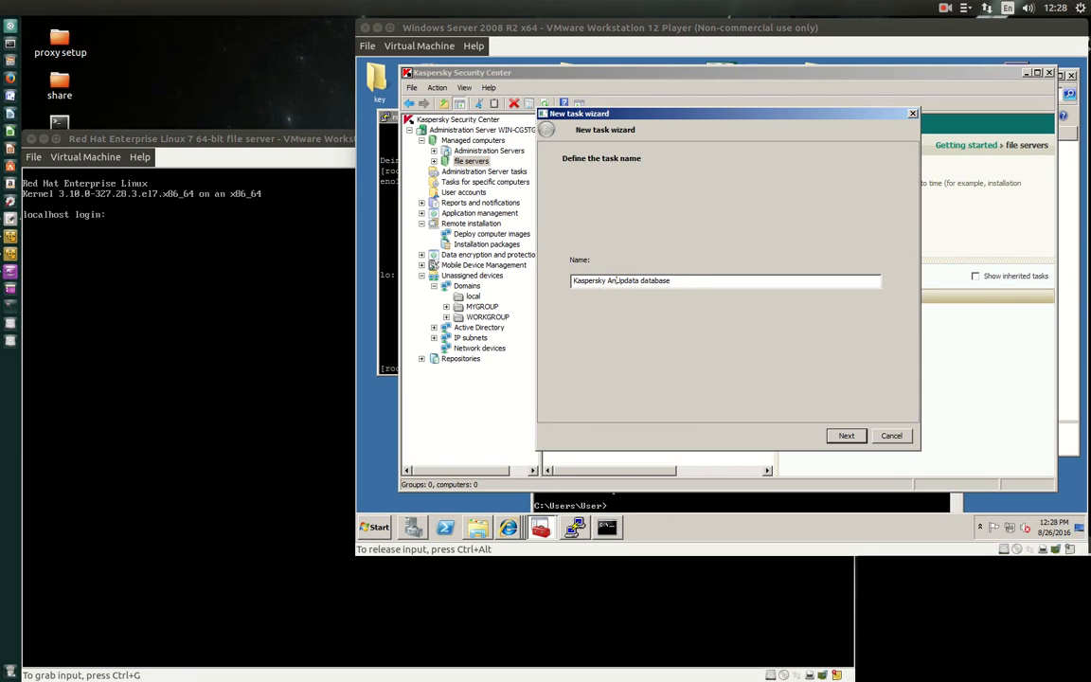
type("ti-Virus for Linux")
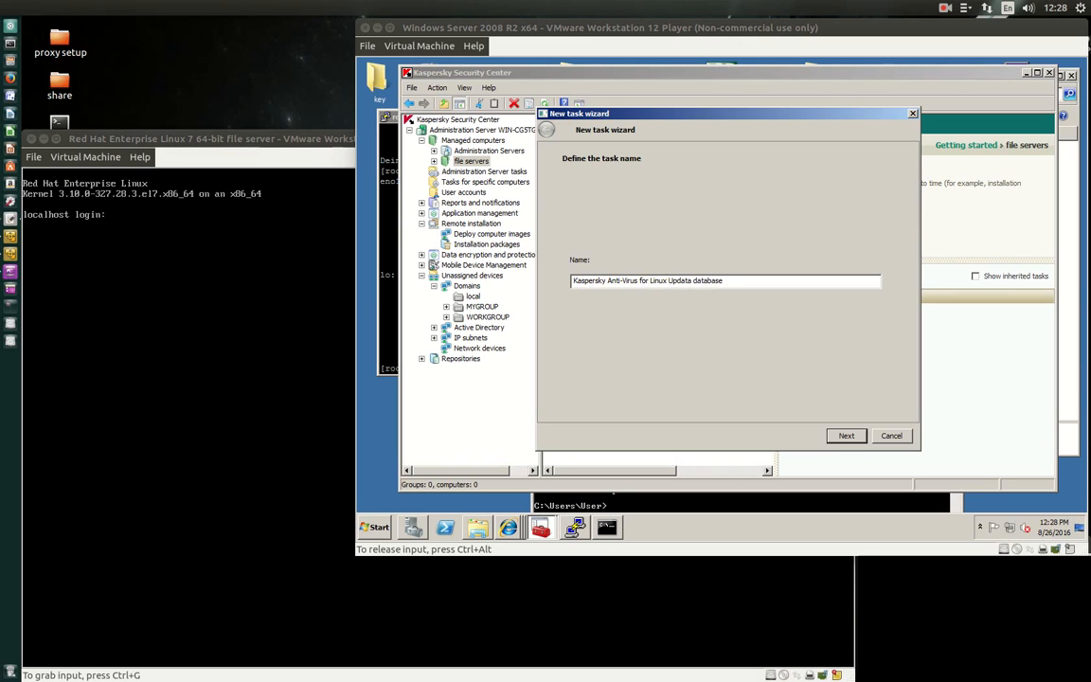
left_click(854, 437)
Choose Anti-Virus for Linux's Update task type and advance to the update source settings
left_click(944, 7)
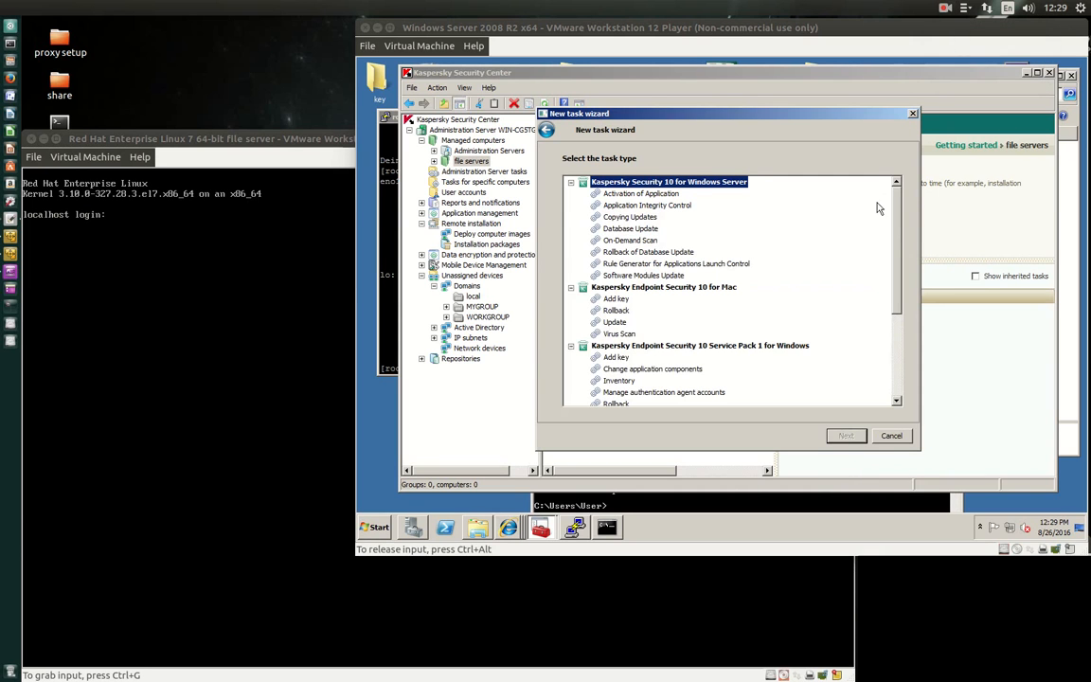
left_click_drag(899, 225, 890, 345)
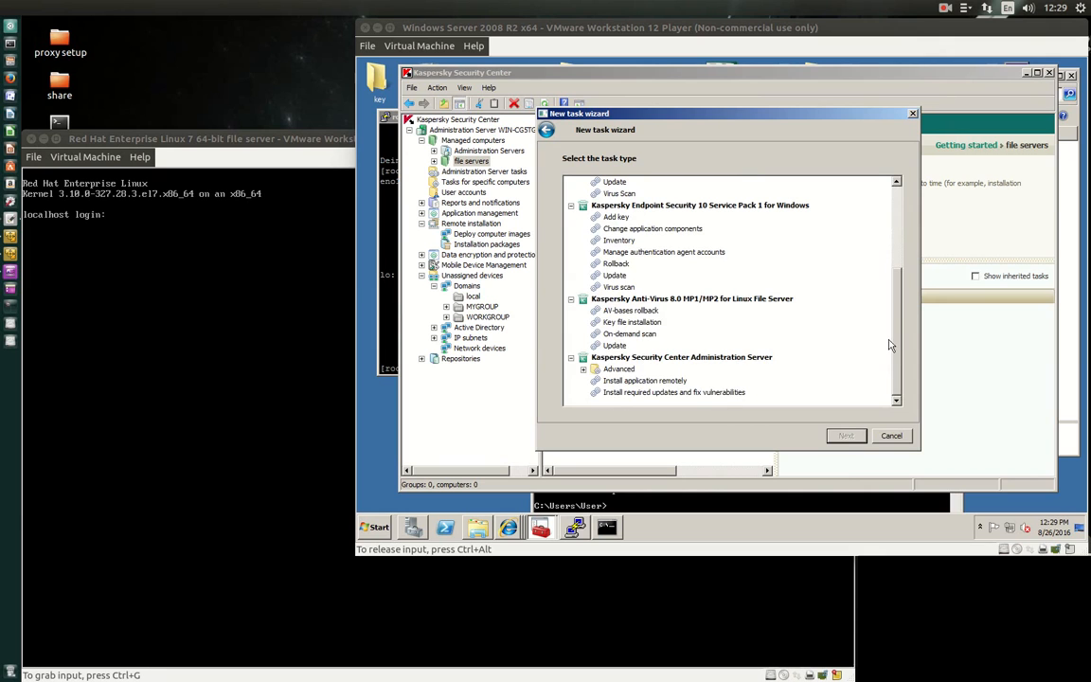
left_click(614, 346)
left_click(846, 436)
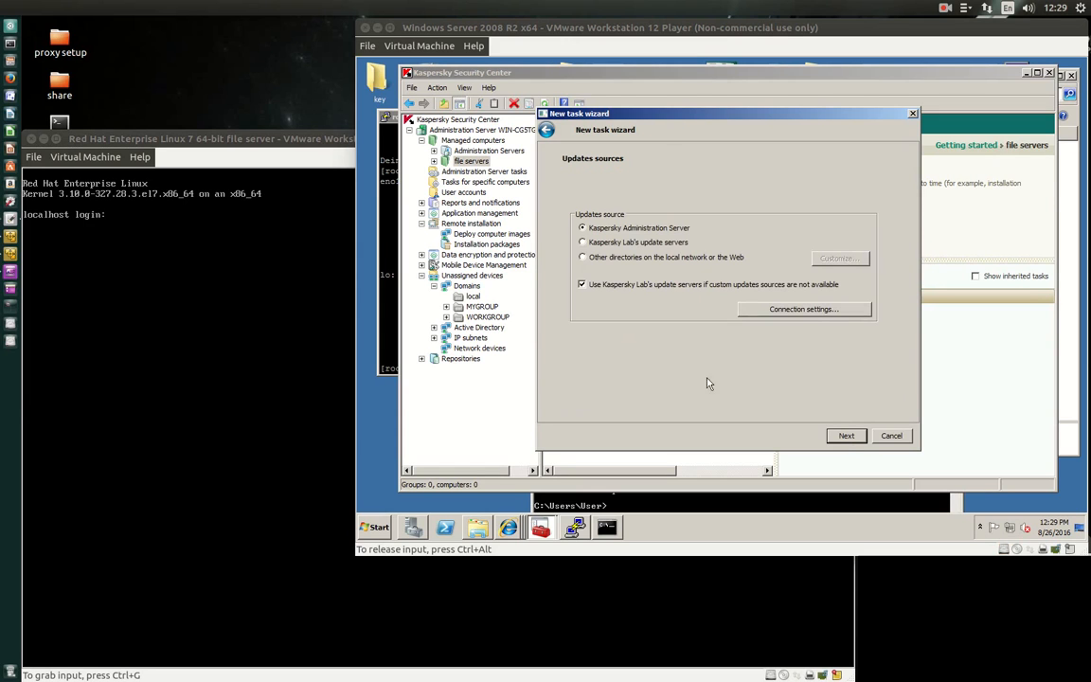
Keep Administration Server as source, update databases only, and run on new repository updates
left_click(844, 437)
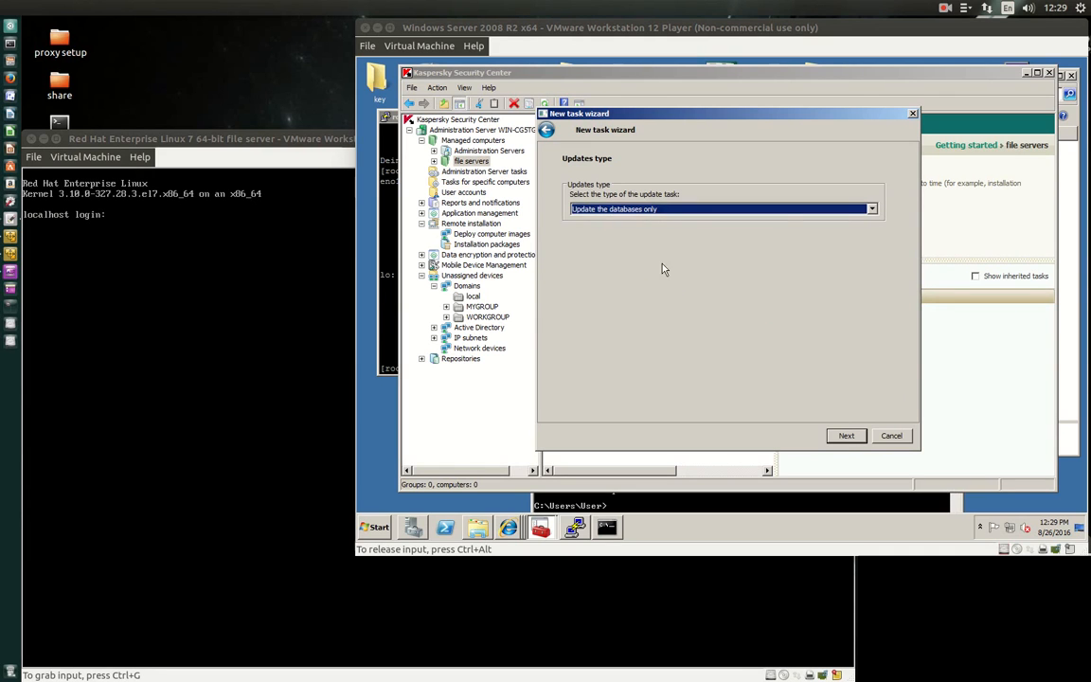
left_click(871, 208)
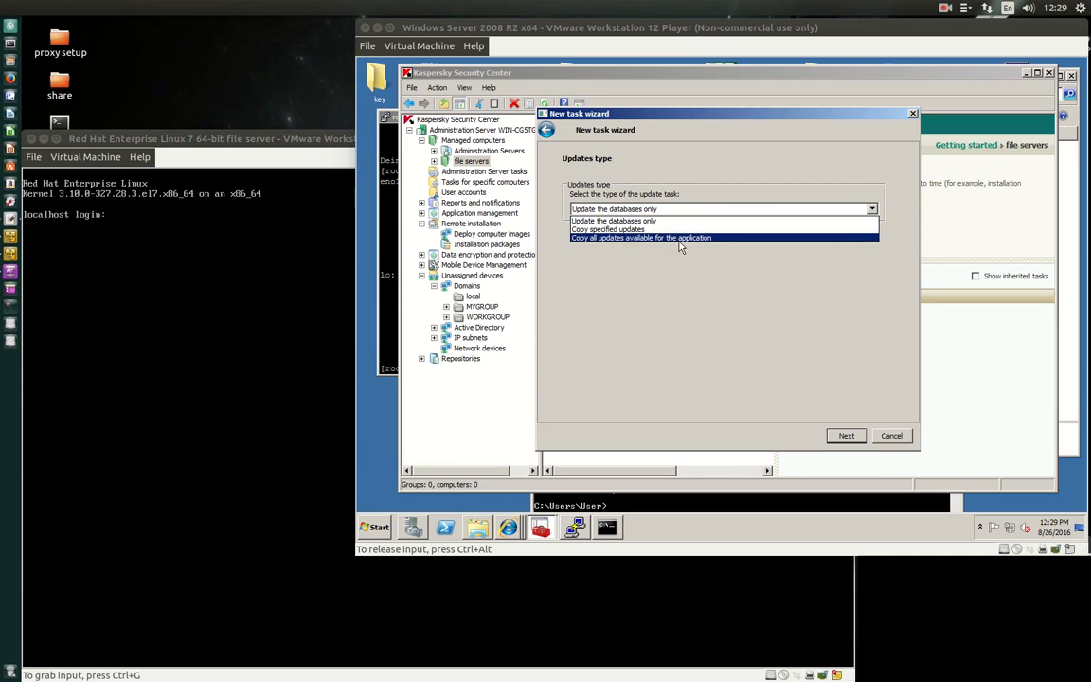
left_click(622, 223)
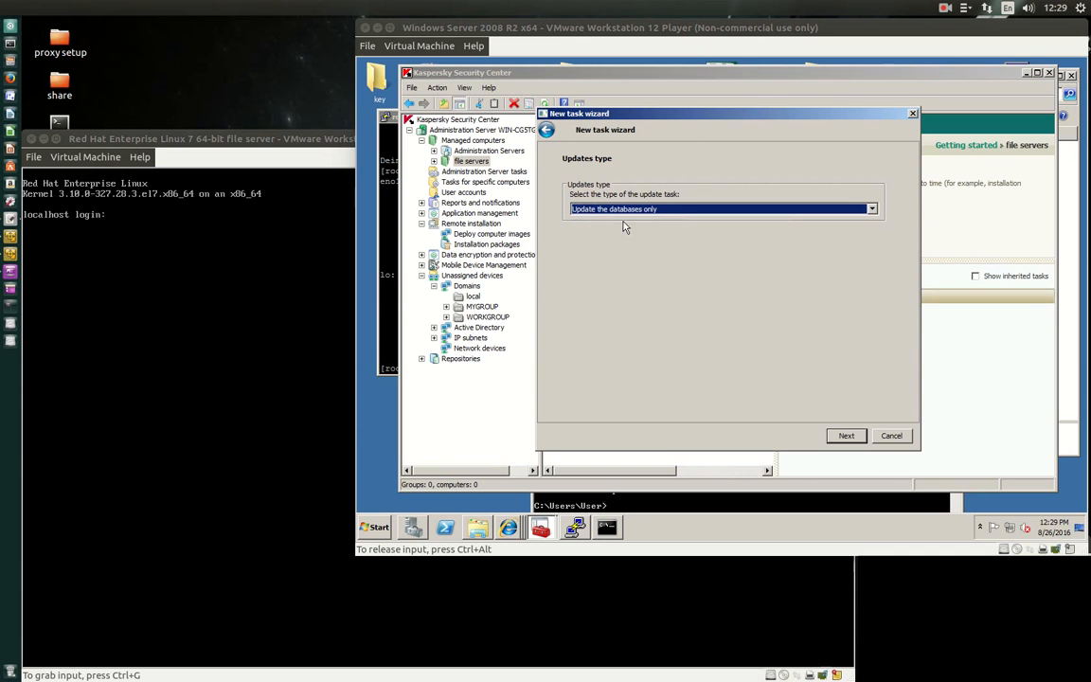
left_click(846, 435)
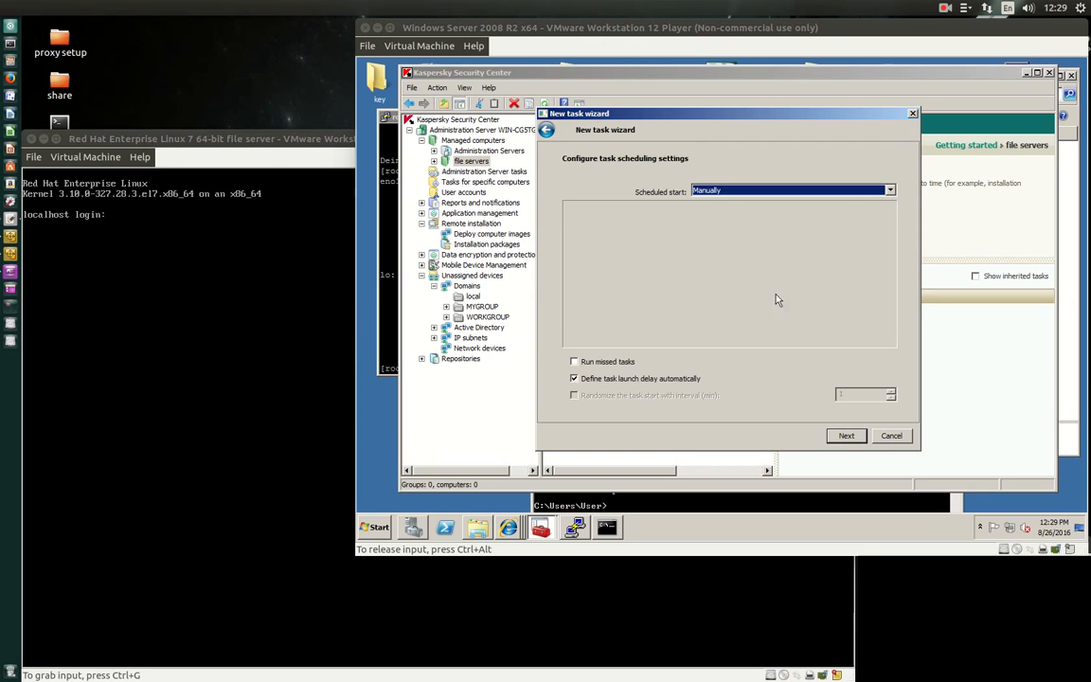
left_click(890, 191)
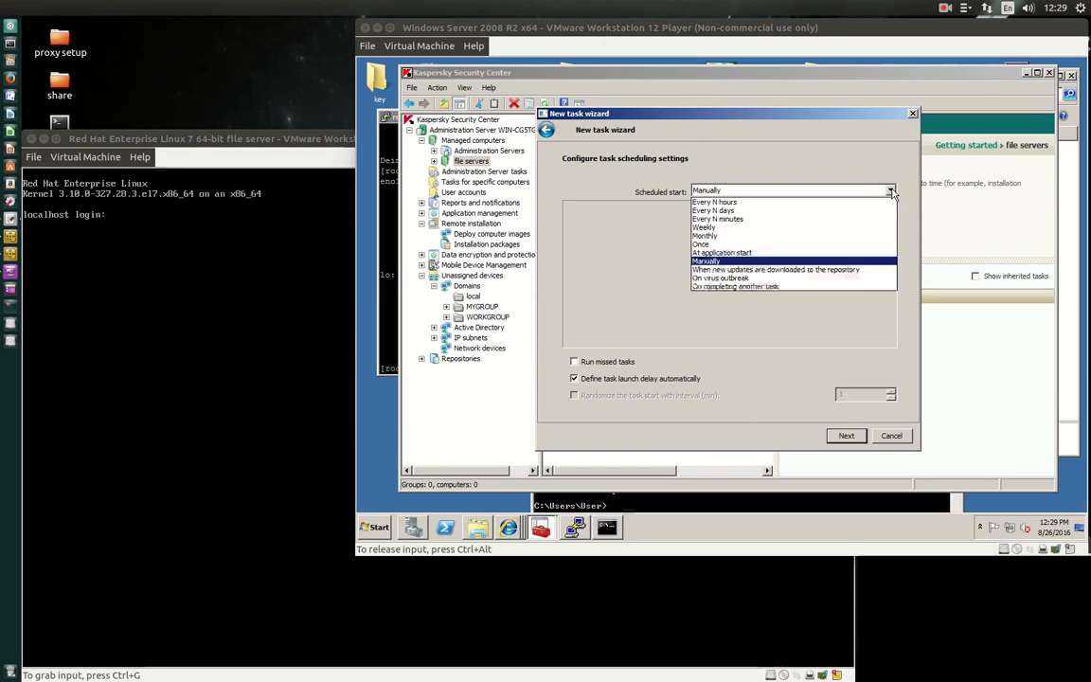
left_click(801, 270)
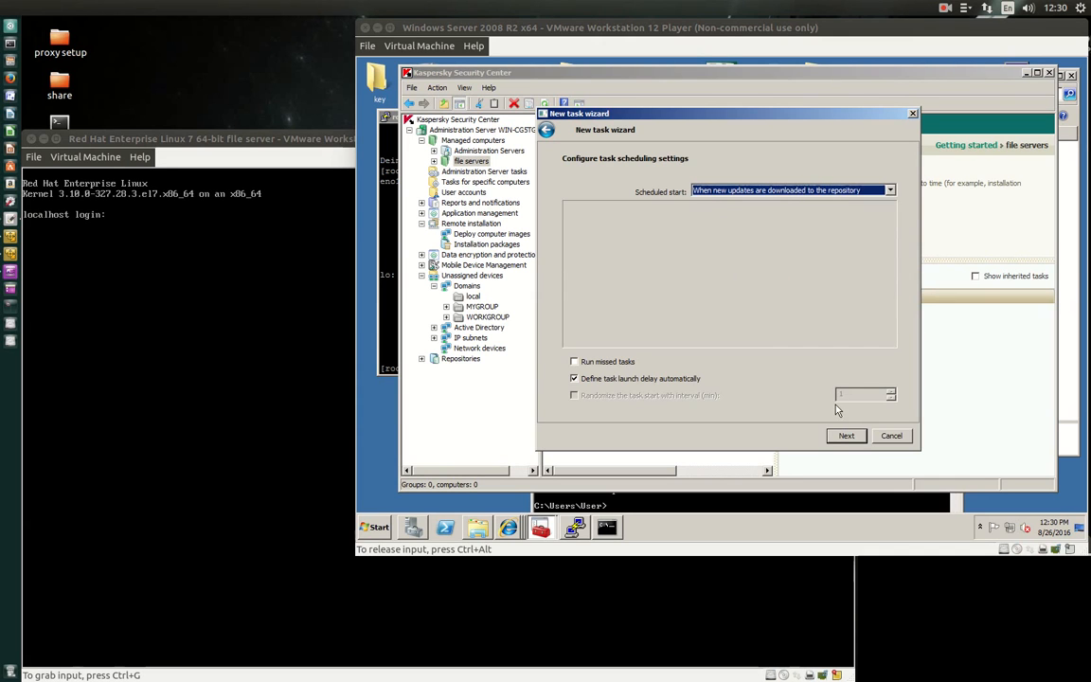
Tick 'Run task after Wizard finishes' and finish creating the update-database task
left_click(847, 436)
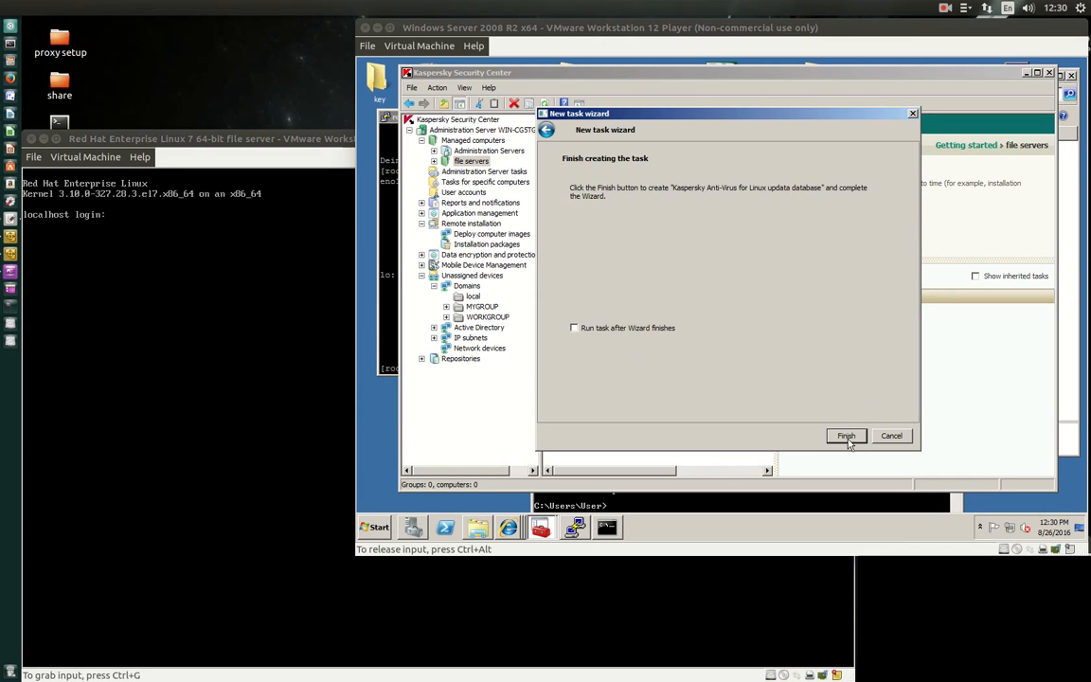
left_click(611, 328)
left_click(847, 437)
left_click(945, 11)
left_click(958, 39)
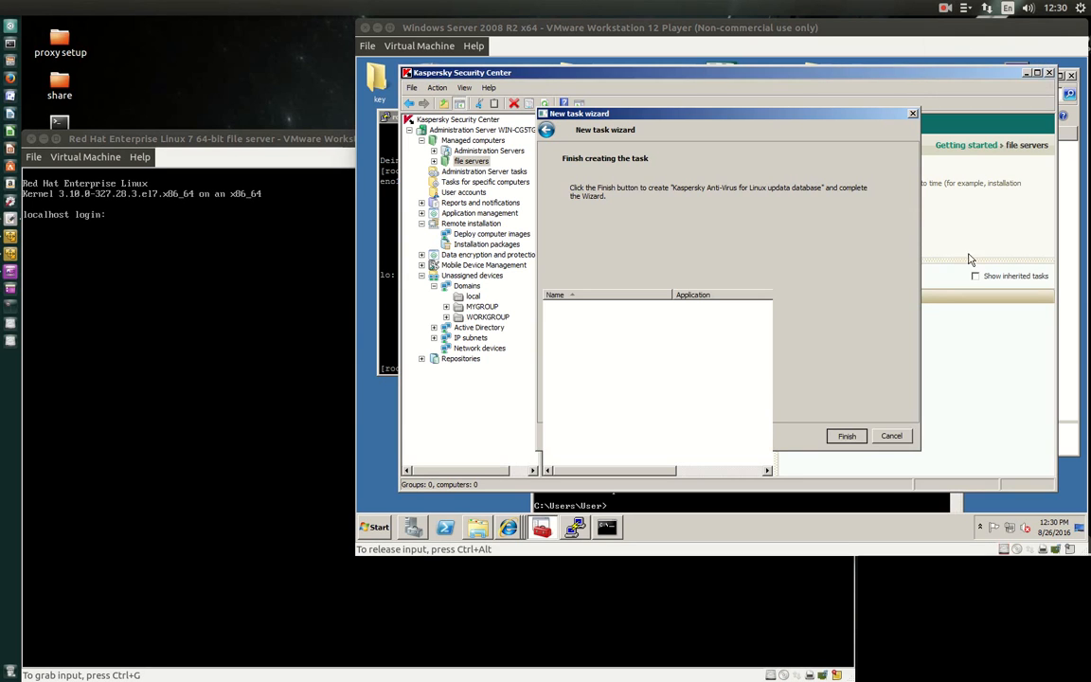
left_click(948, 11)
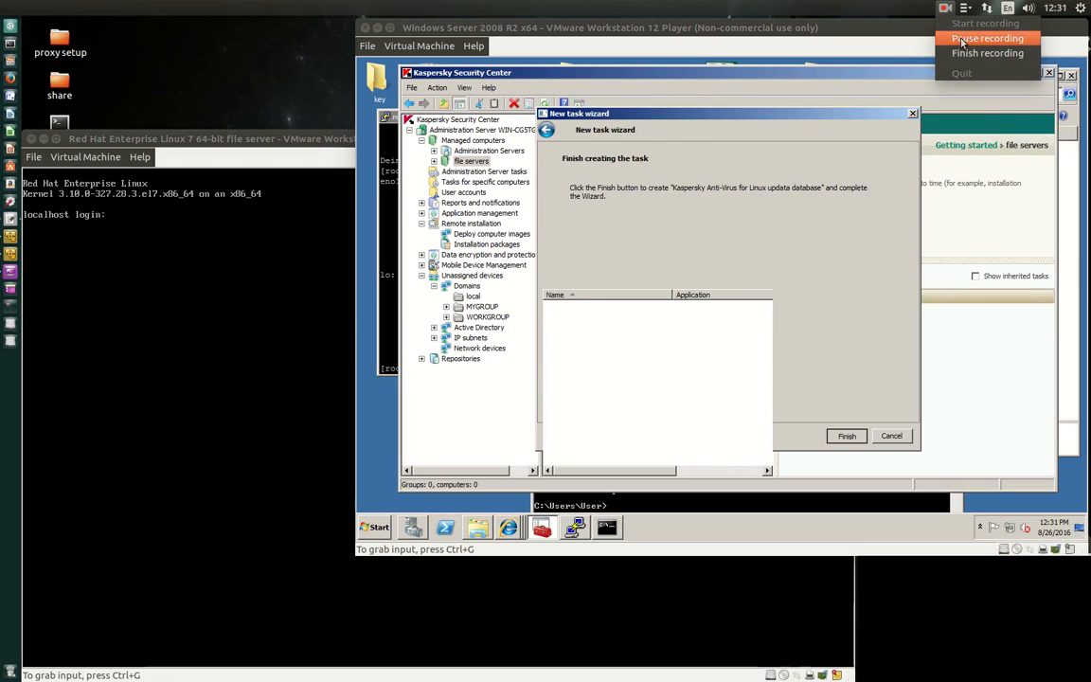
left_click(871, 38)
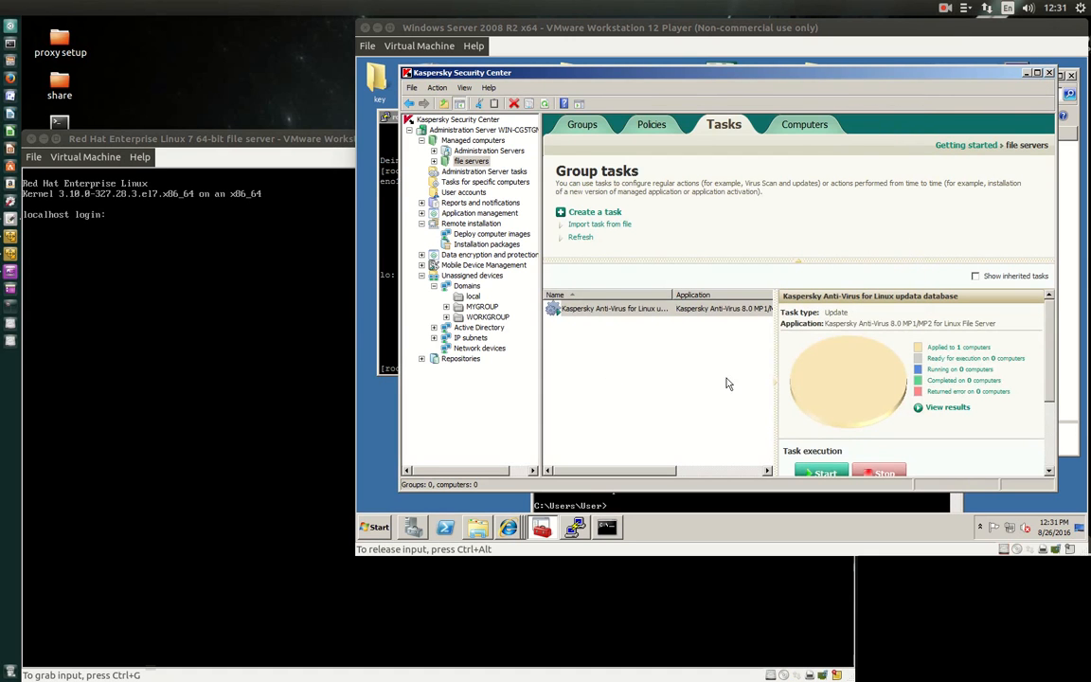
Check the update-database task results until it reports Completed on 1 computer
left_click(949, 408)
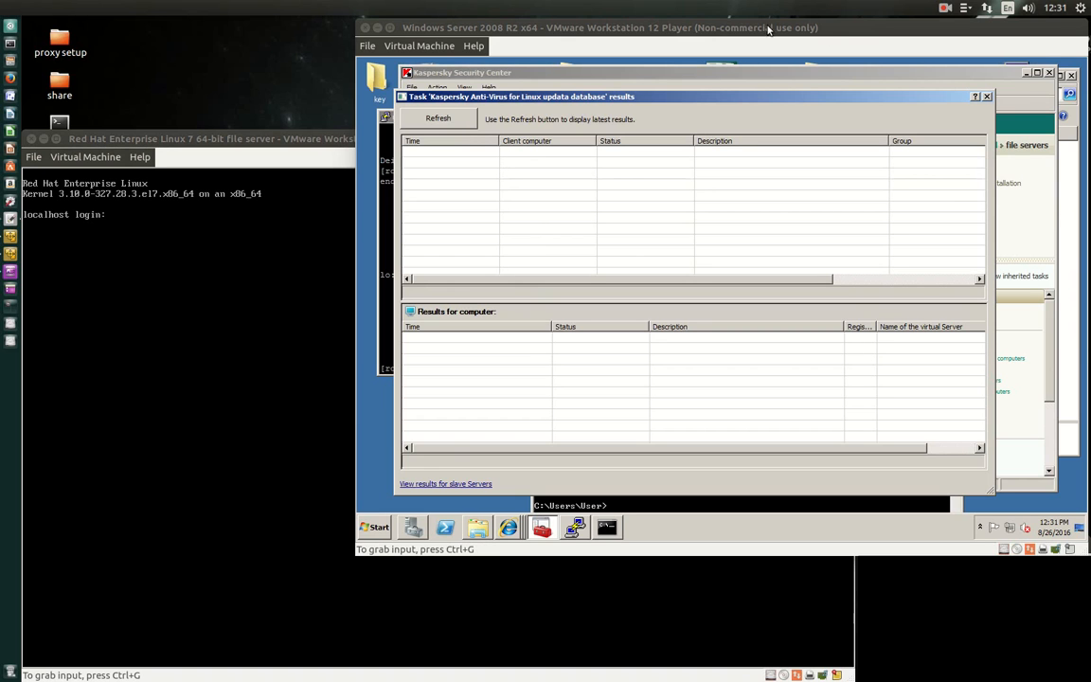
left_click(945, 7)
left_click(956, 38)
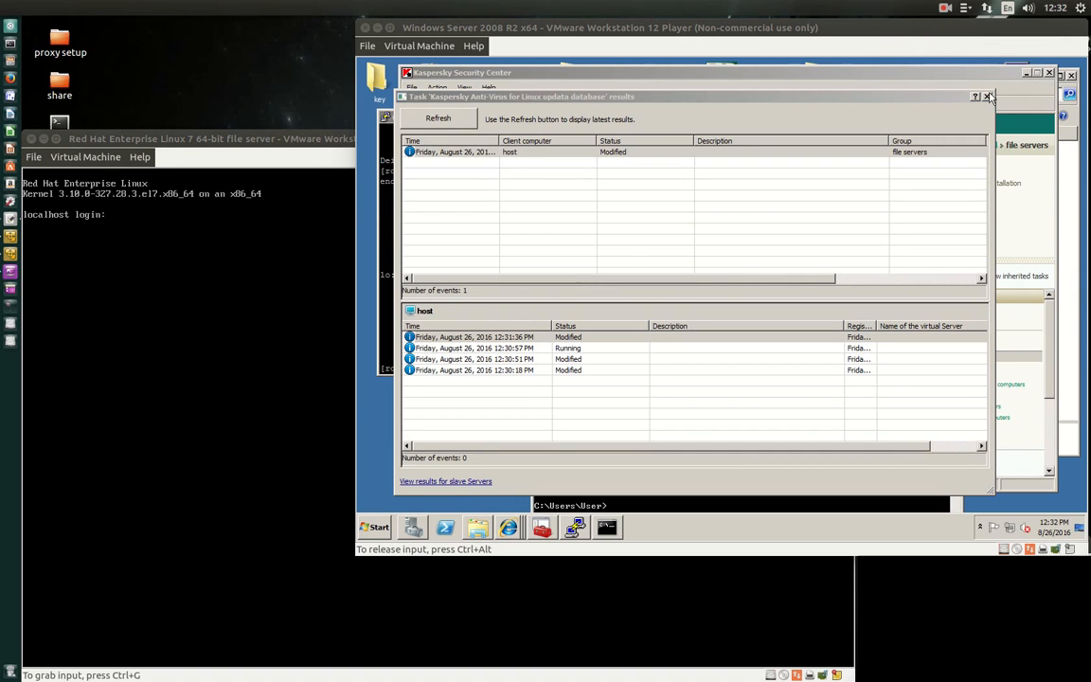
left_click(987, 97)
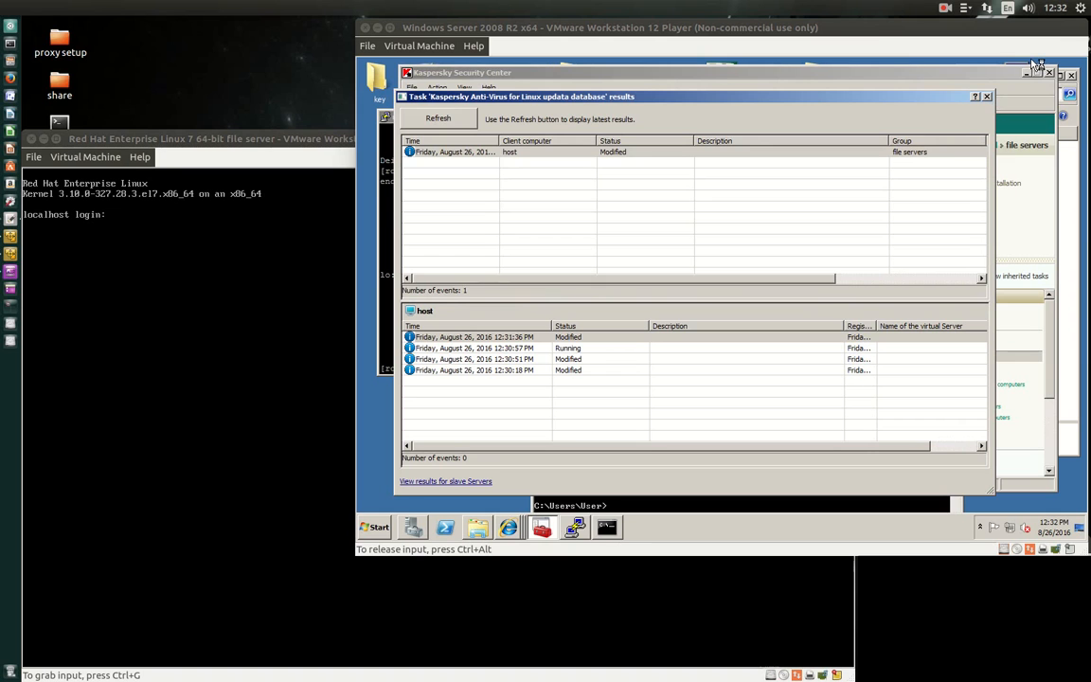
left_click(944, 11)
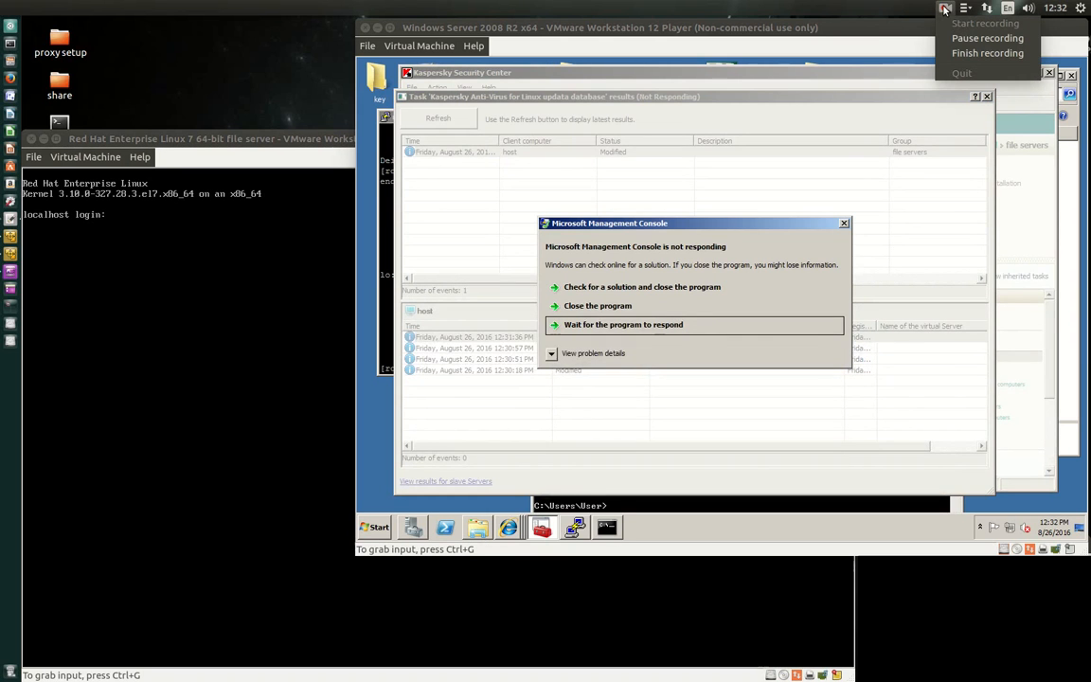
left_click(987, 38)
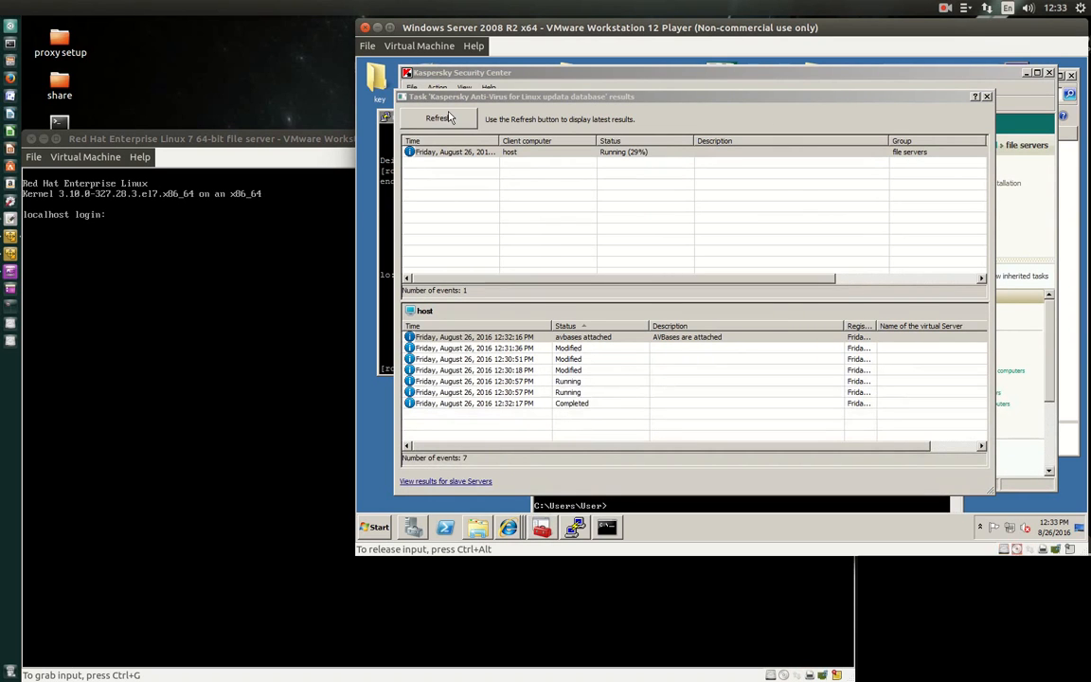
left_click(946, 10)
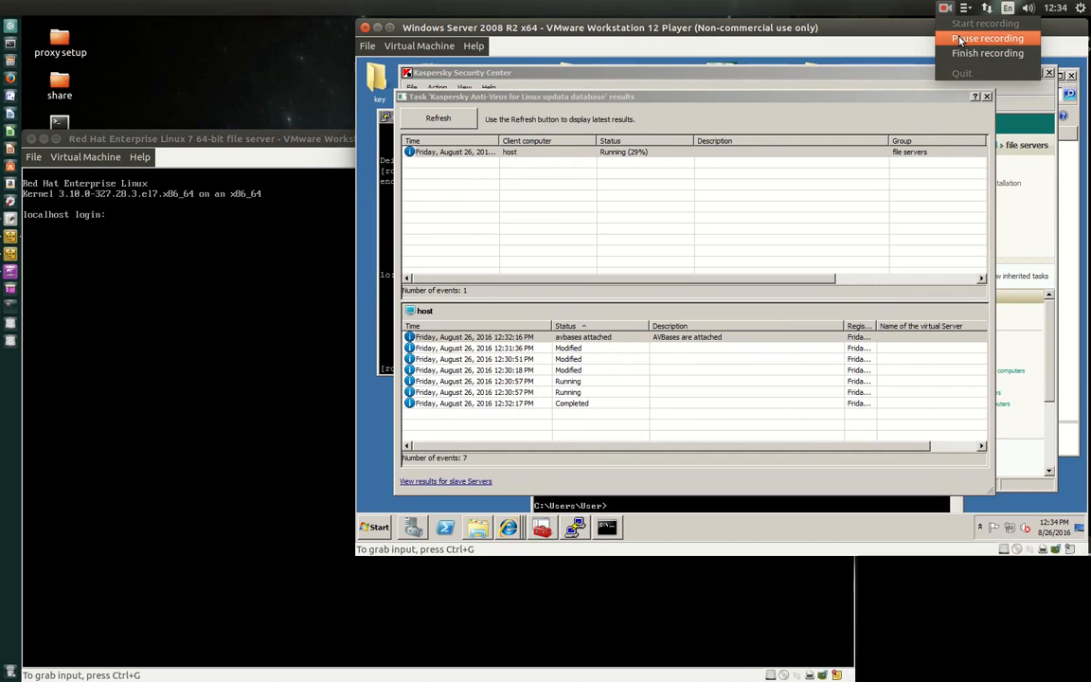
left_click(959, 40)
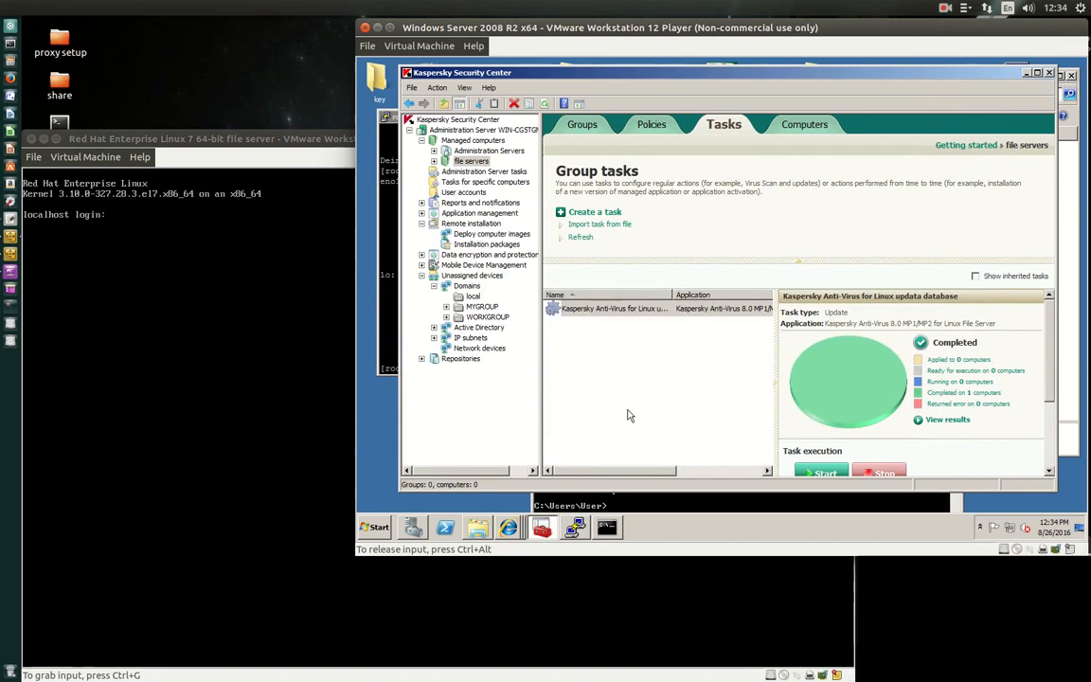
key("ctrl+alt")
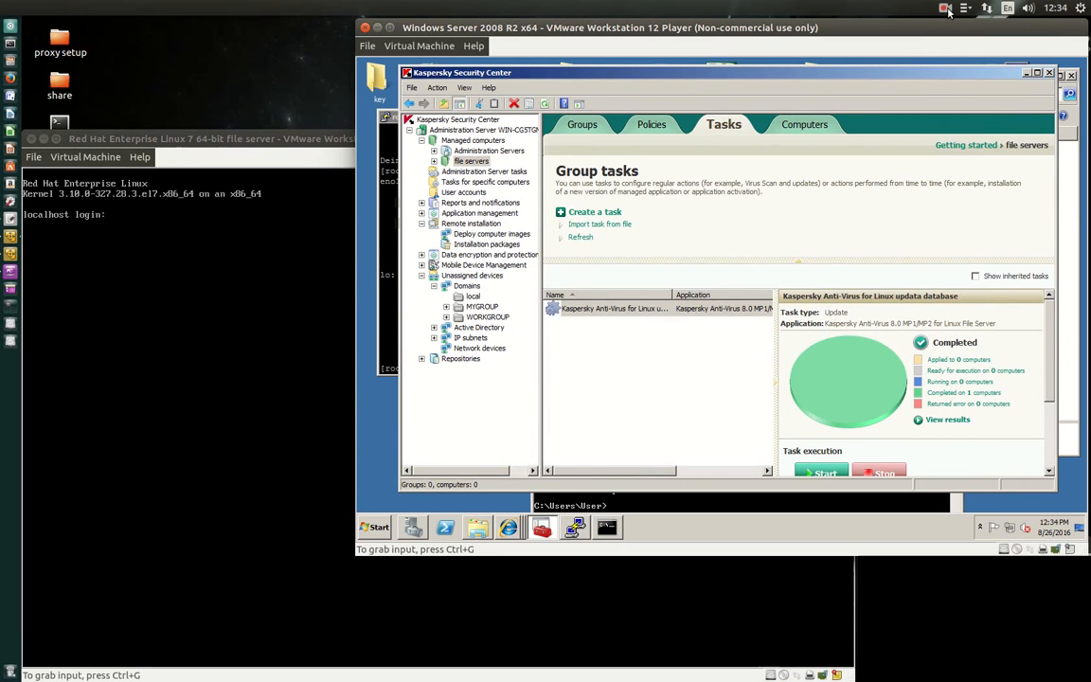
left_click(947, 13)
left_click(959, 40)
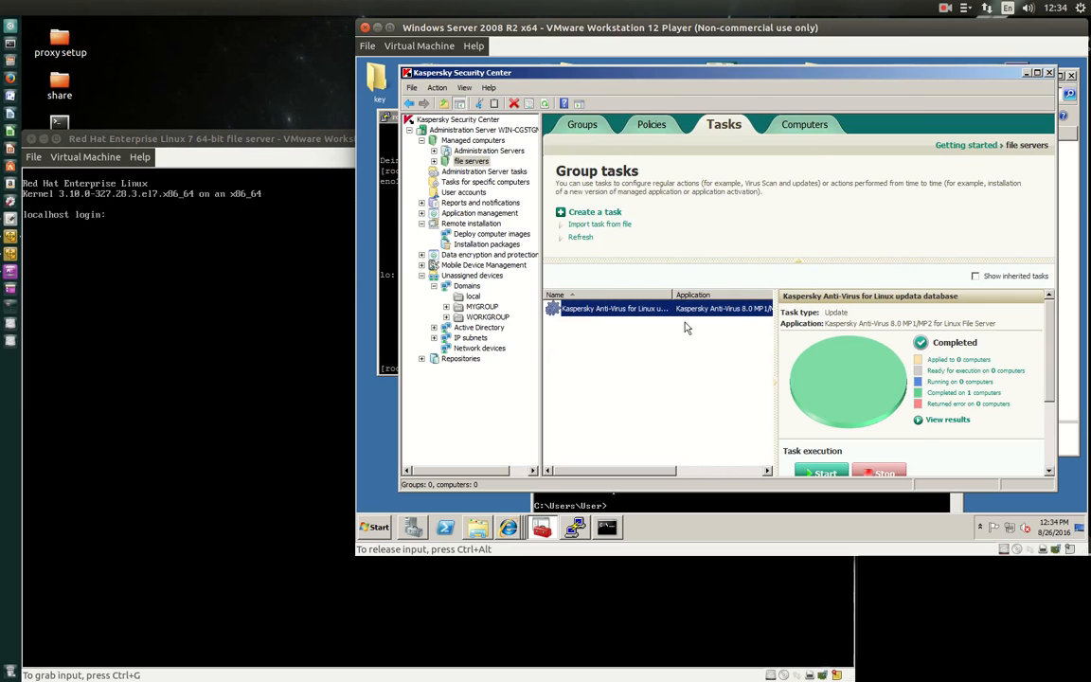
Show the file servers group's Computers list and select the host computer
left_click(806, 123)
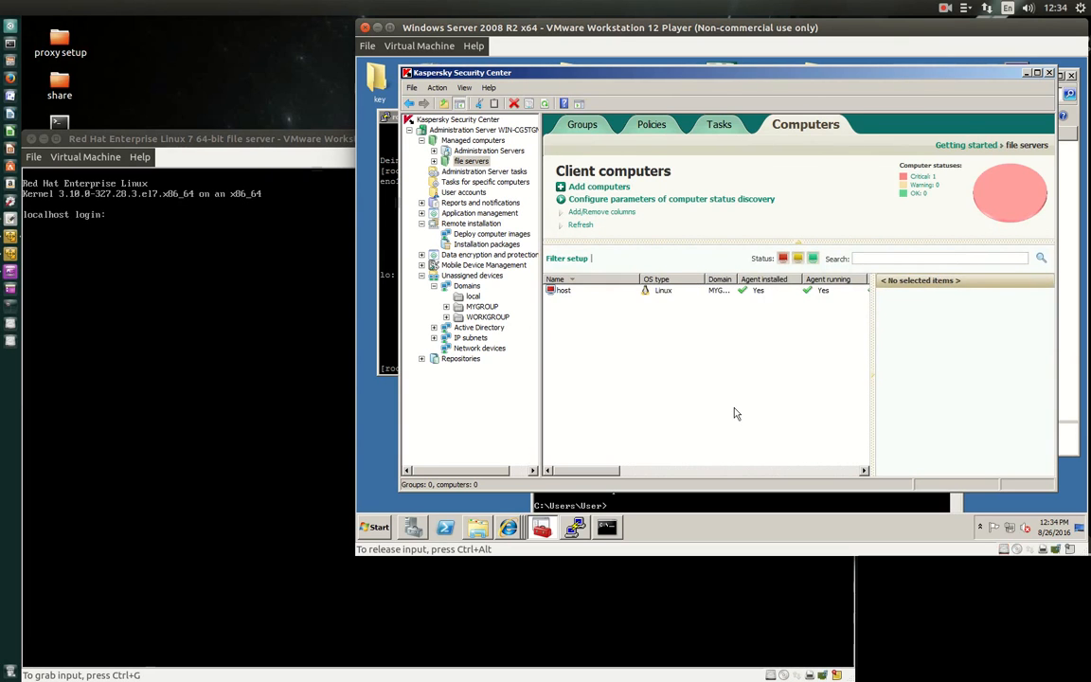
left_click(944, 10)
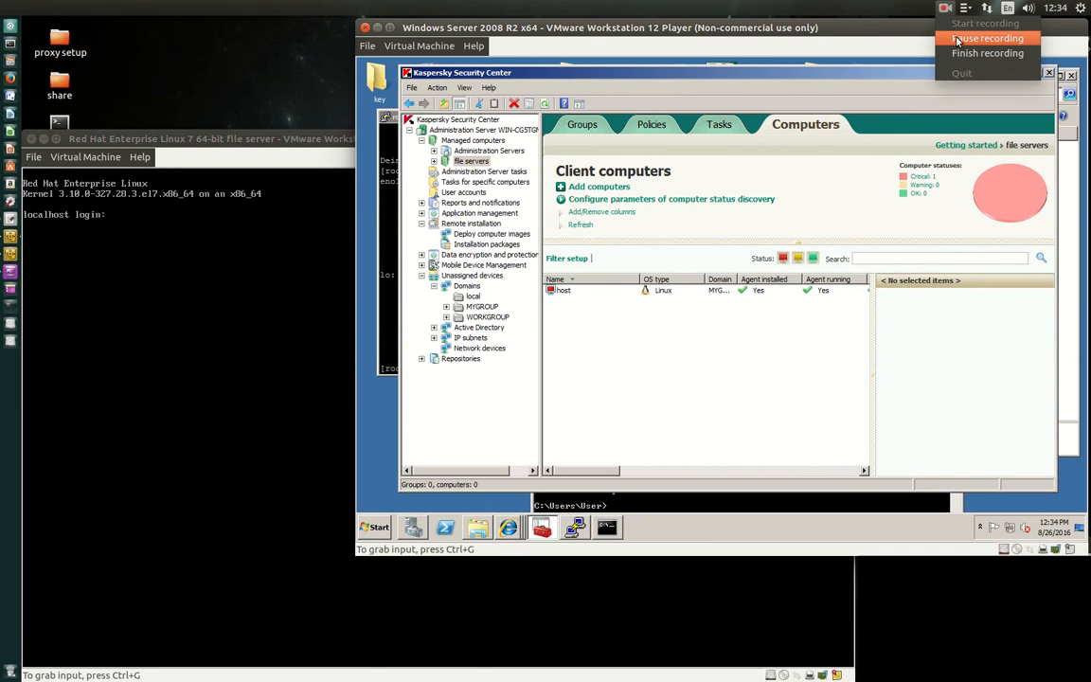
left_click(957, 41)
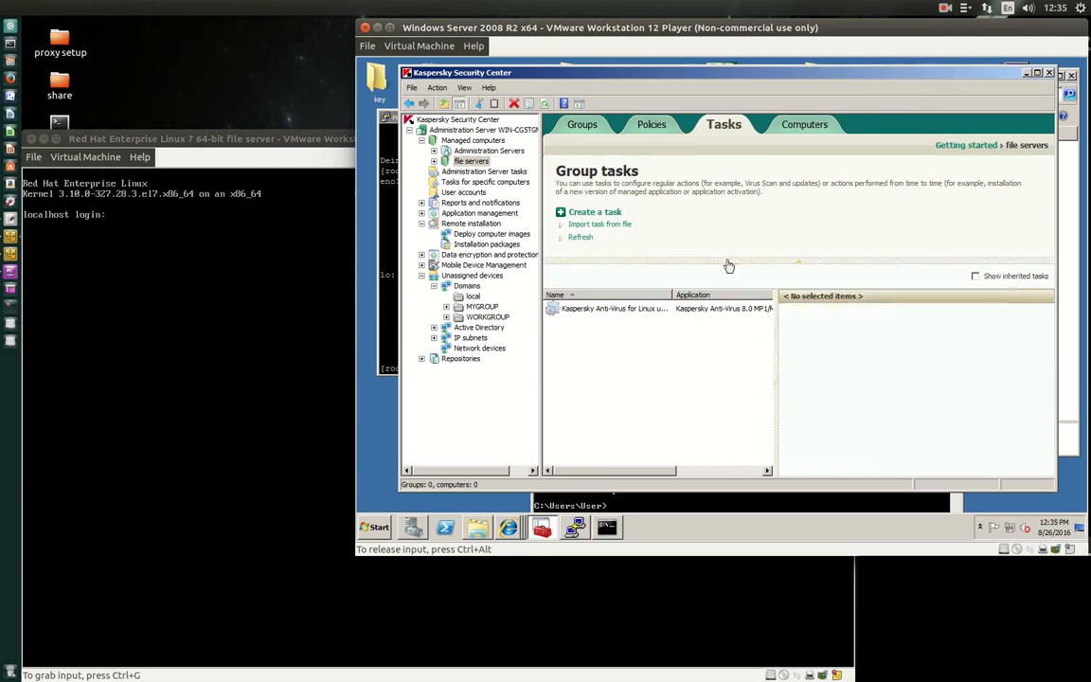
left_click(817, 127)
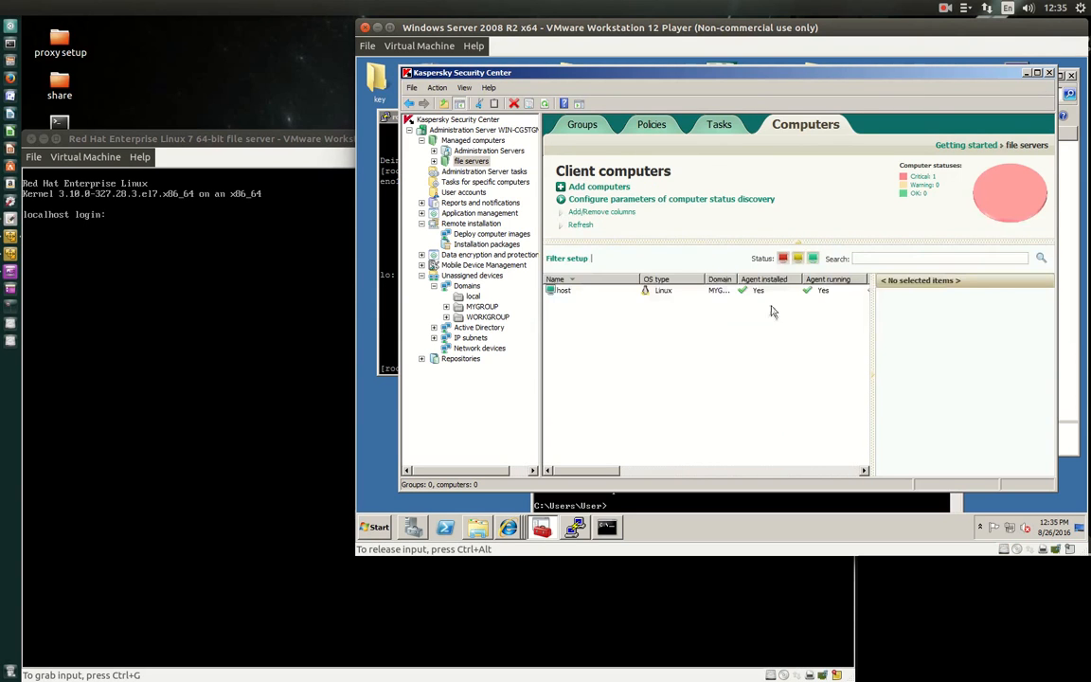
left_click(653, 291)
Confirm in the host's properties that Real-time protection is Running and status is OK/Visible
double_click(652, 292)
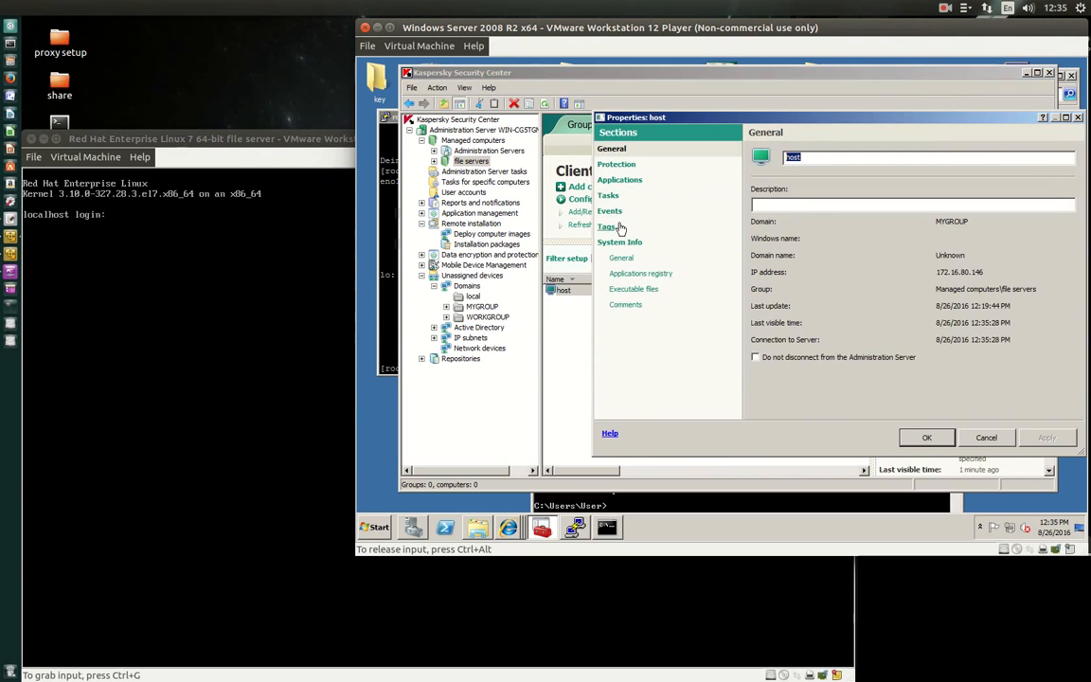
left_click(608, 196)
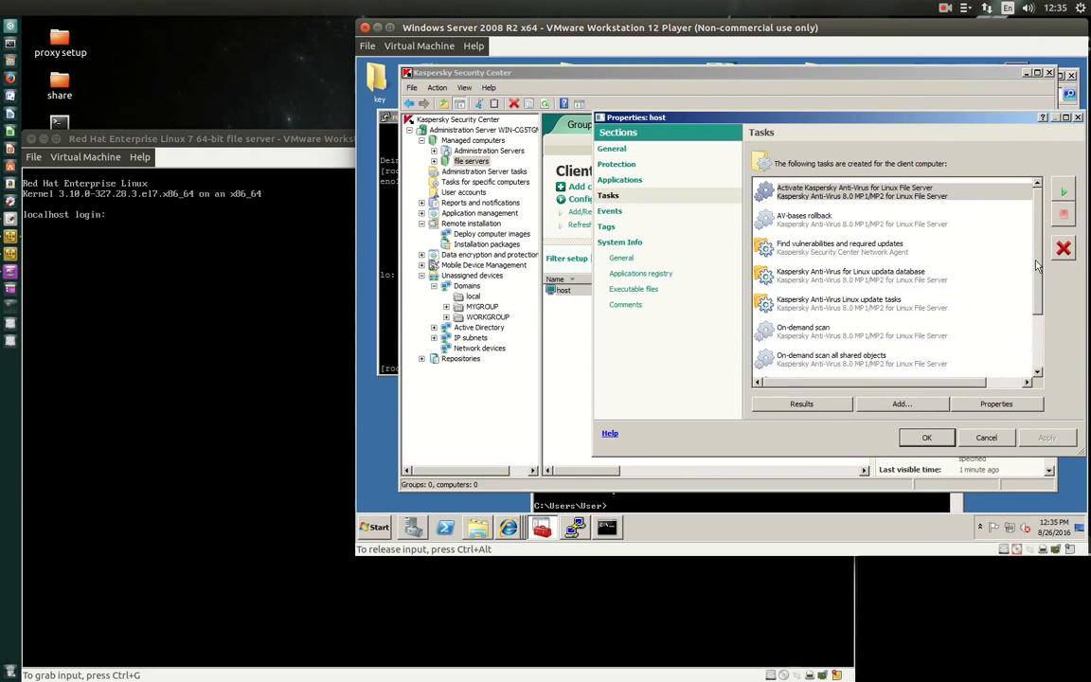
scroll(1003, 324, "down", 5)
left_click(1002, 326)
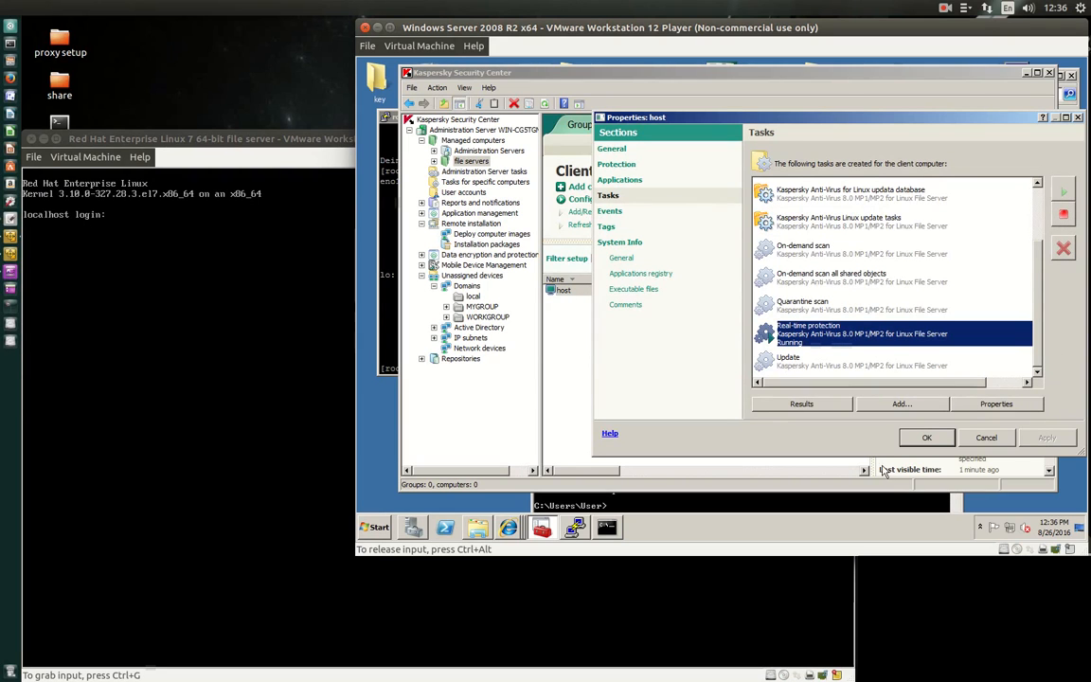
left_click_drag(1039, 301, 1047, 241)
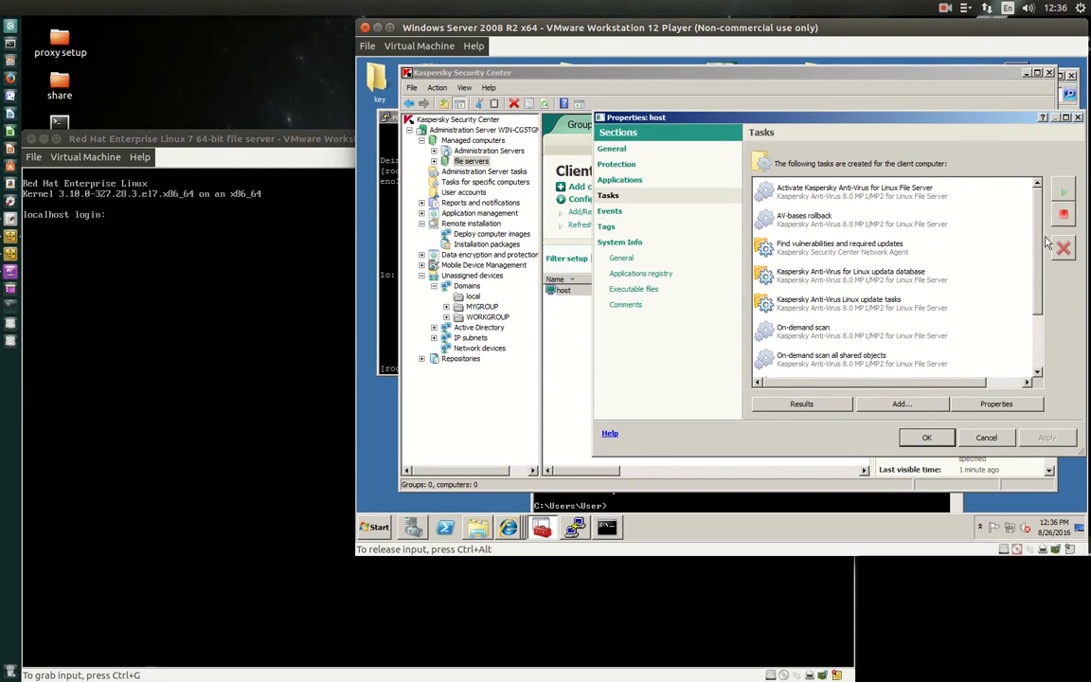
left_click_drag(1047, 244, 1047, 305)
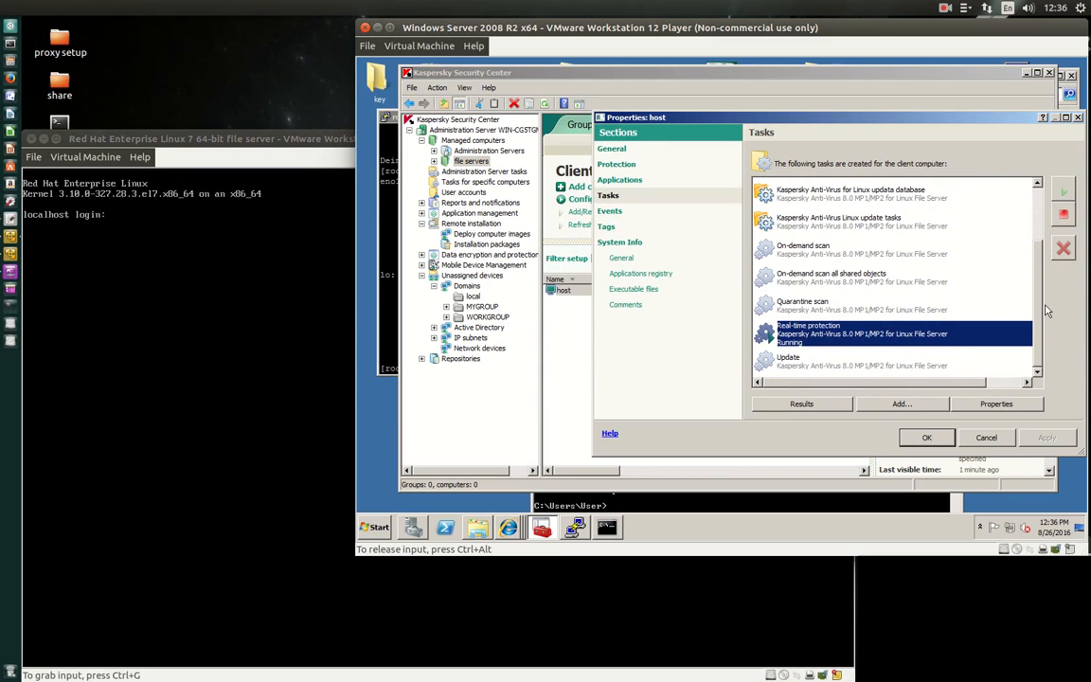
left_click(930, 438)
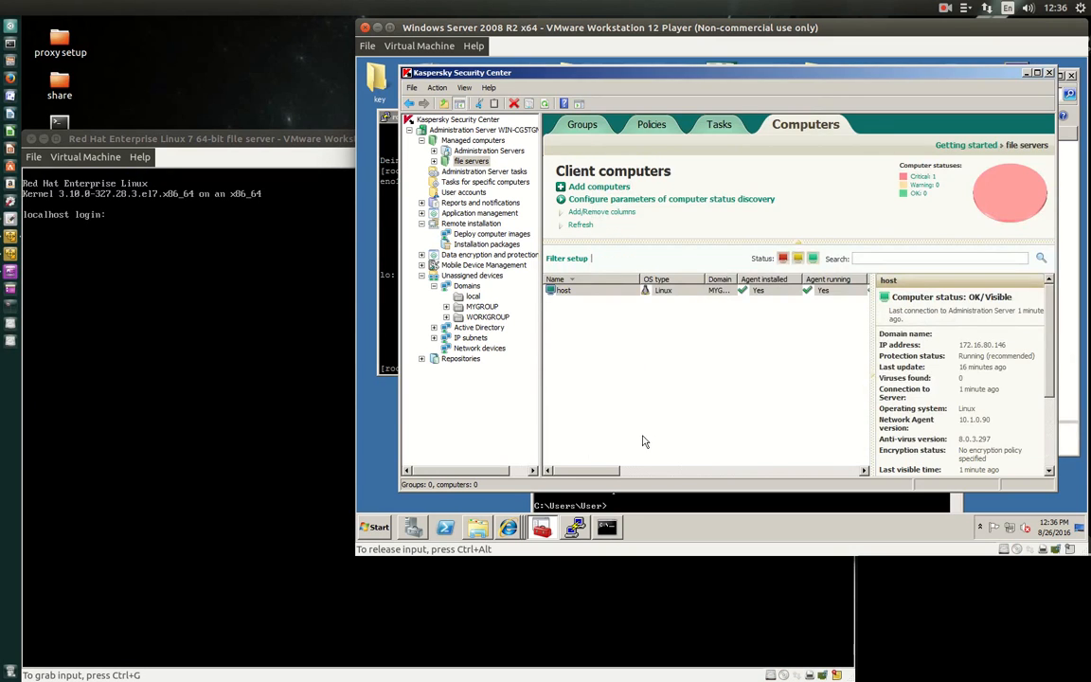
left_click_drag(1049, 324, 1072, 322)
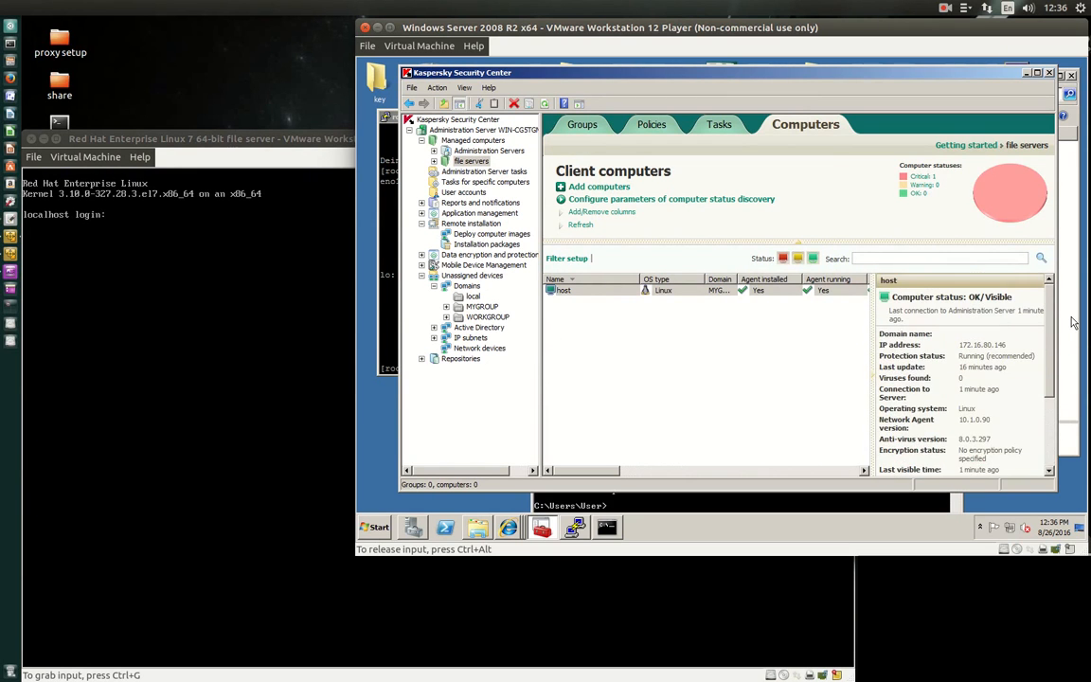
left_click(943, 9)
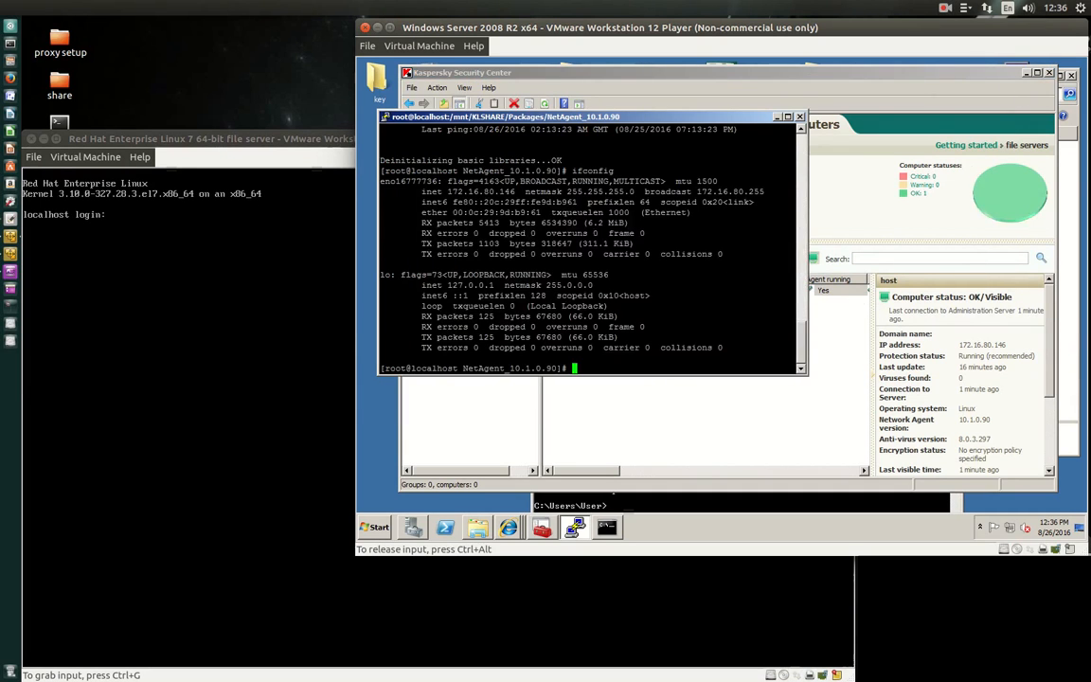
Launch FileZilla by searching 'fil' in the Dash, then shift its window right
left_click(9, 26)
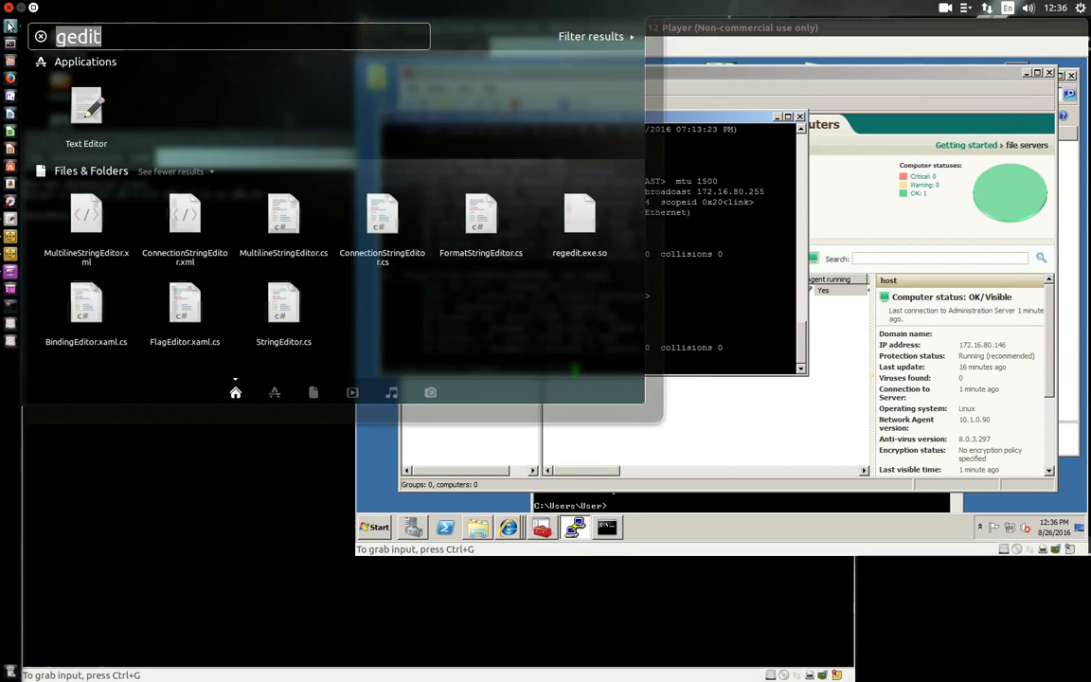
type("fil")
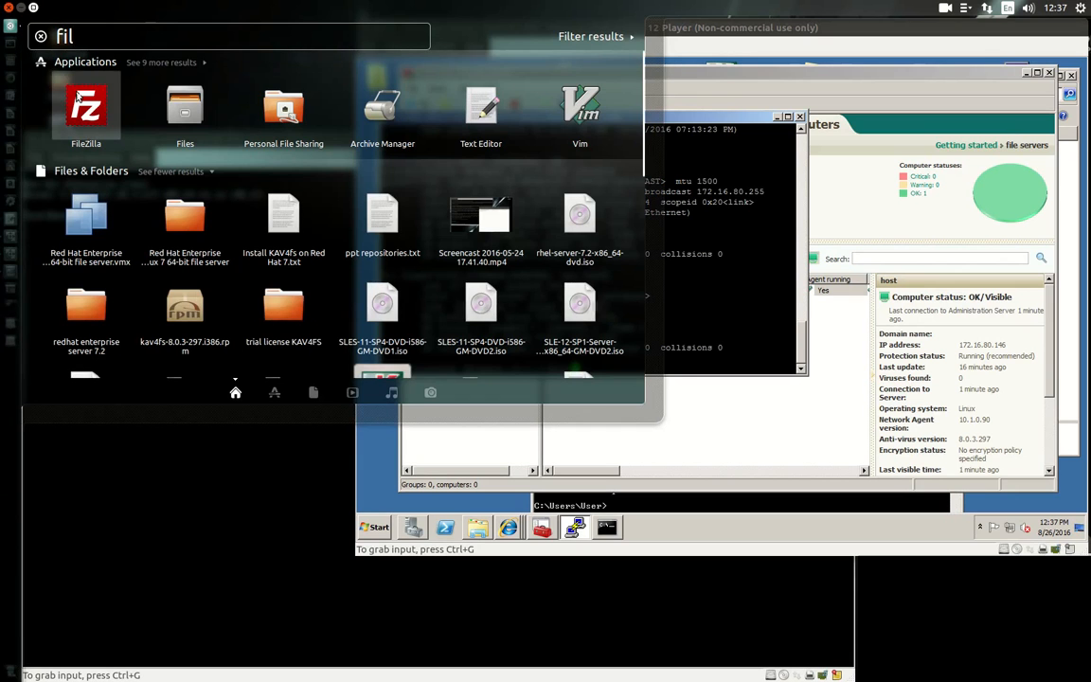
left_click(78, 98)
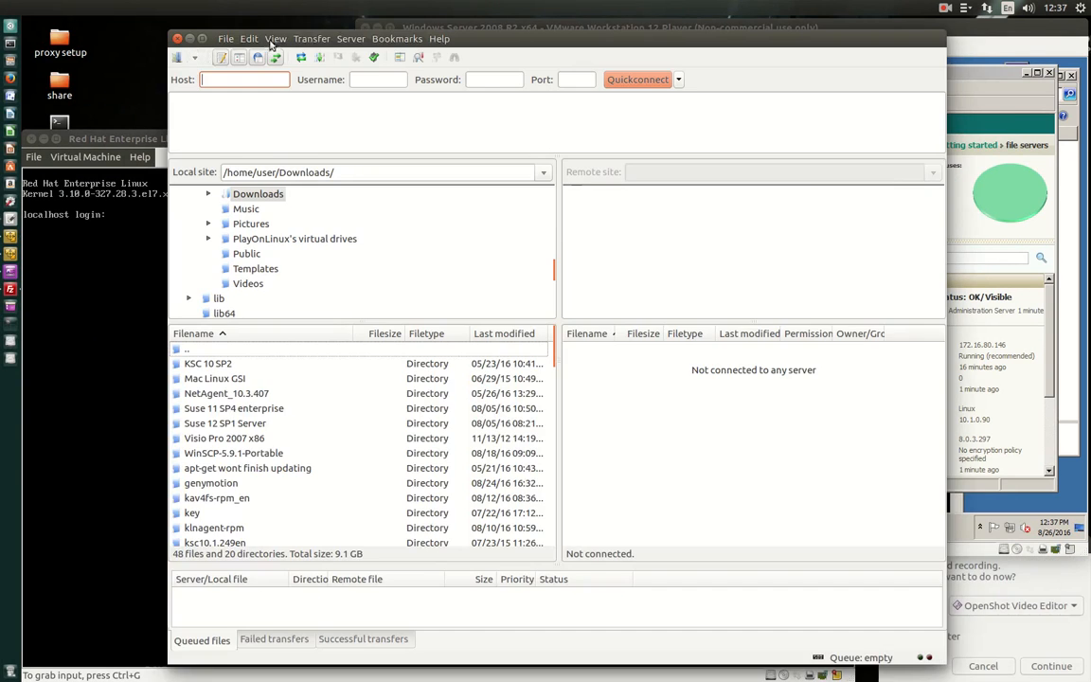
left_click_drag(473, 39, 589, 39)
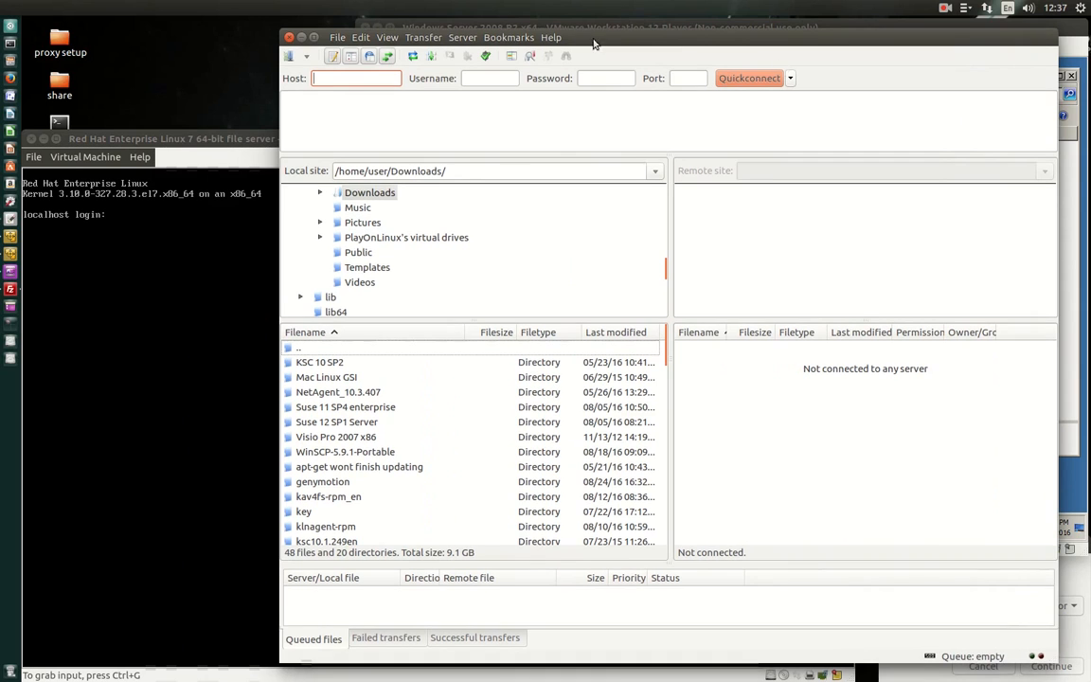
Log in to the RHEL console as user, su to root, and run ifconfig to get 172.16.80.146
left_click(174, 168)
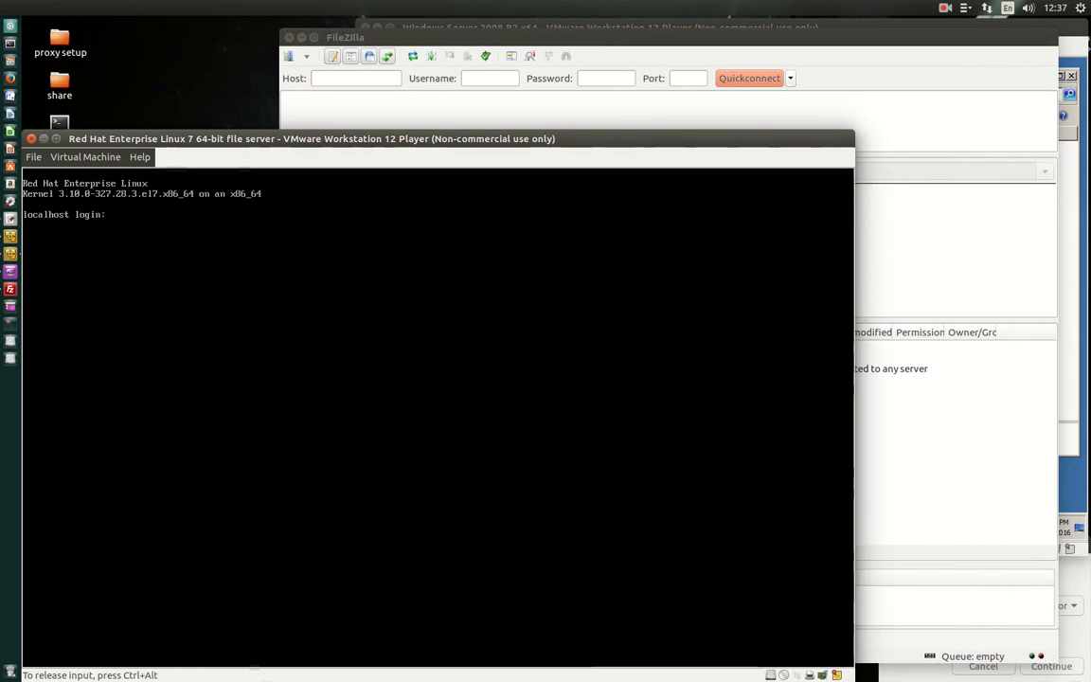
type("user")
key("Return")
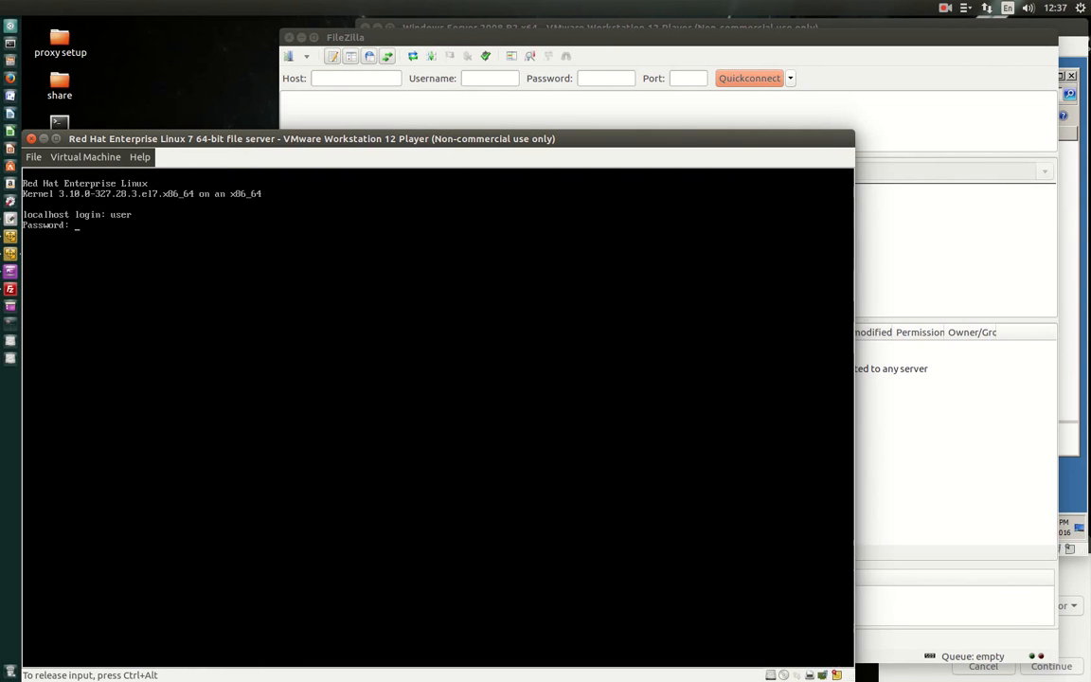
key("Return")
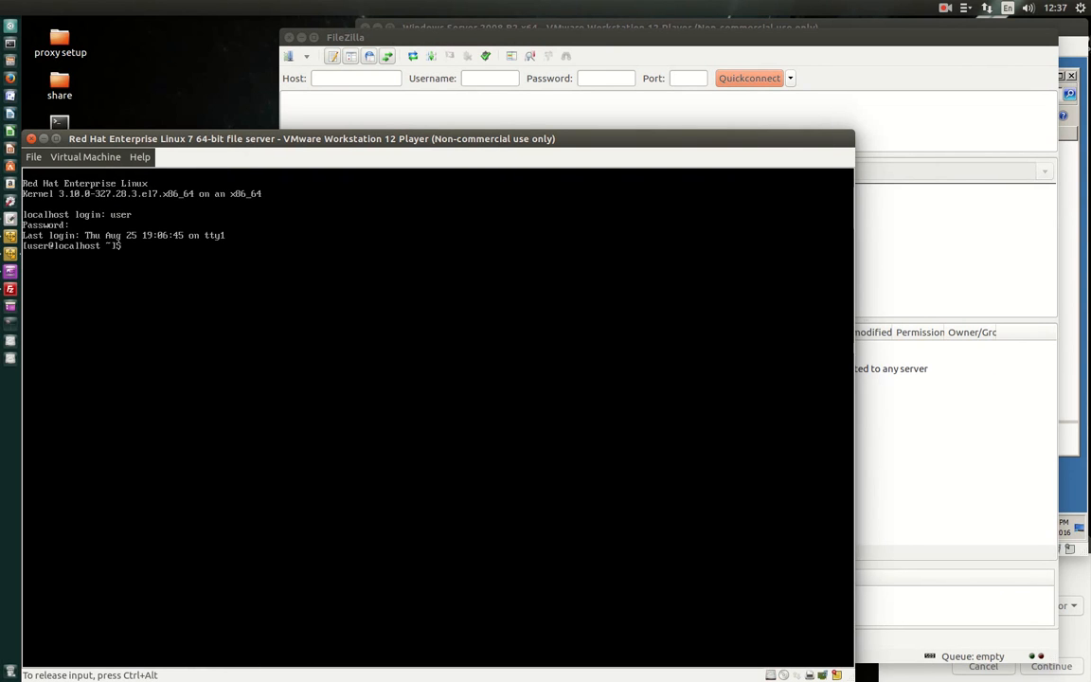
type("su")
key("Return")
key("Return")
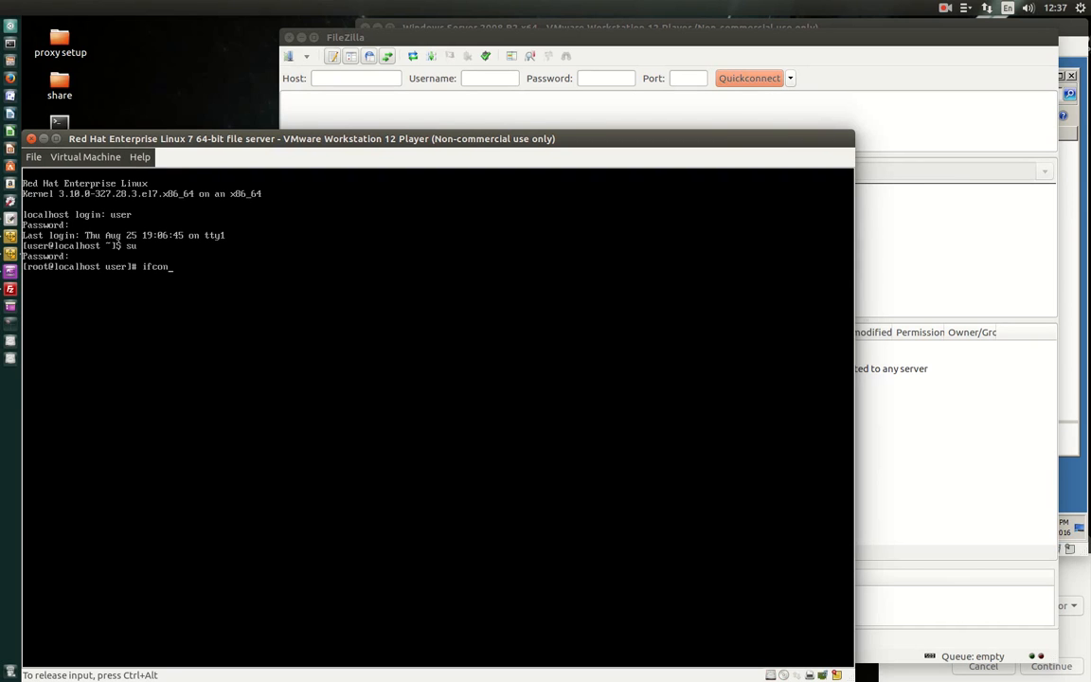
type("ifconfig")
key("Return")
key("ctrl+alt")
left_click(758, 38)
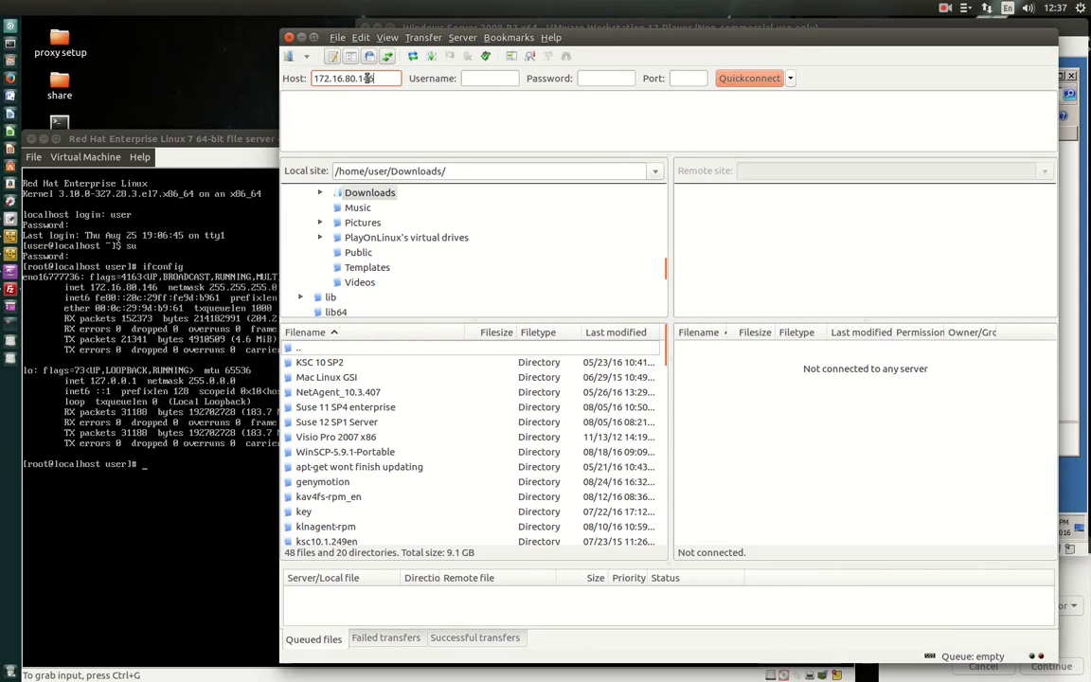
Quickconnect over SFTP as root on port 22 and accept the server's host key
key("Tab")
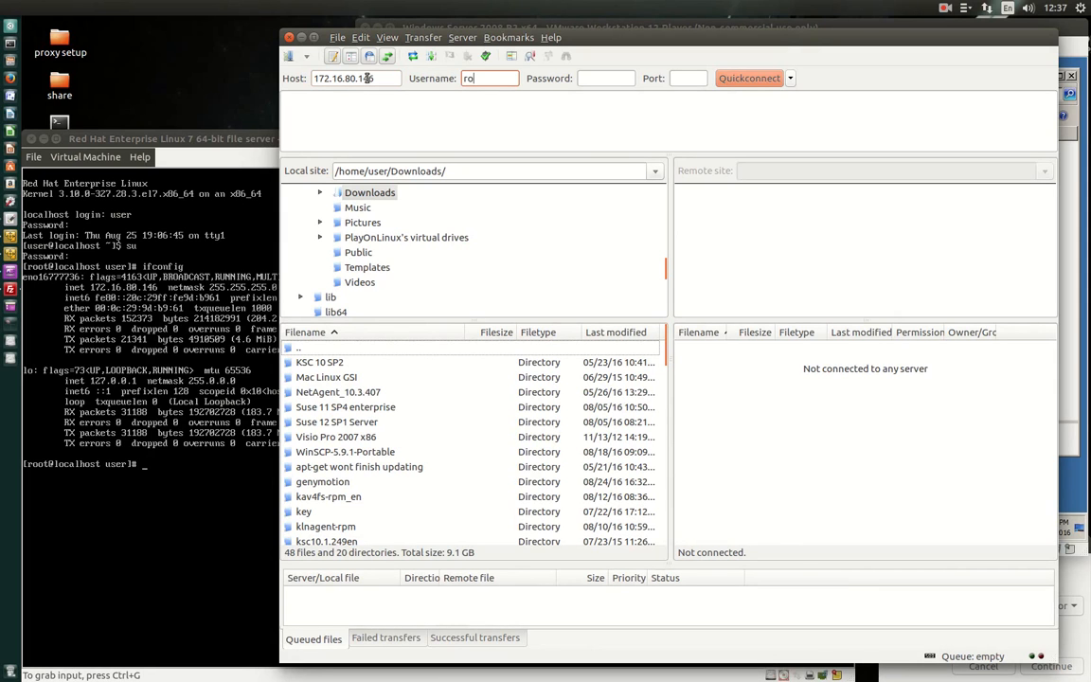
key("Tab")
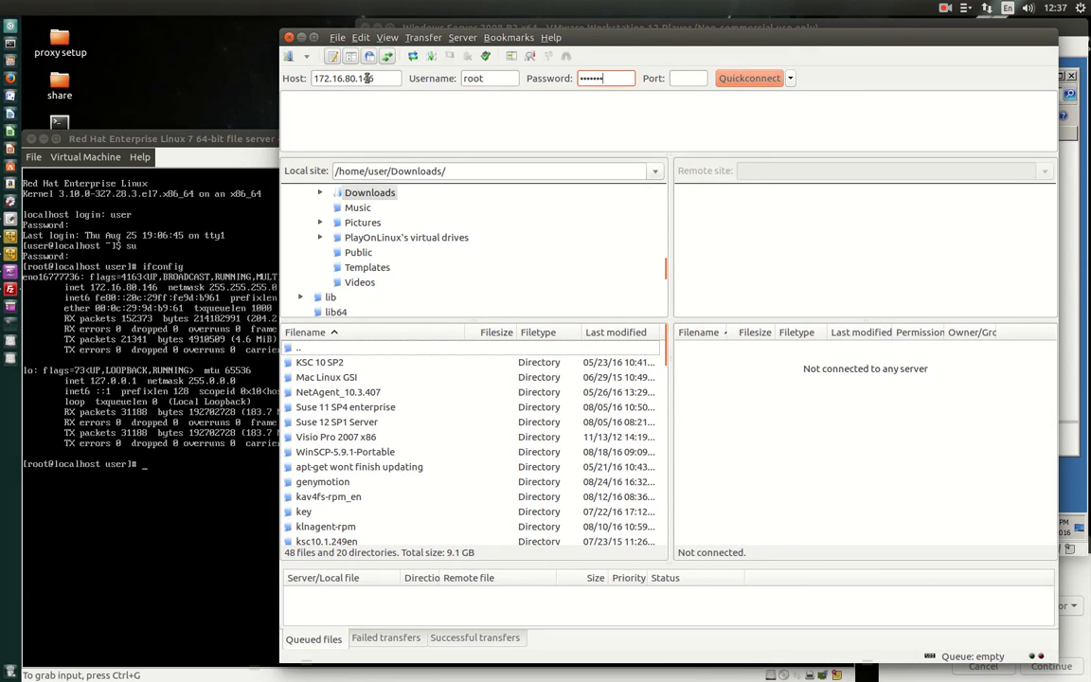
key("Tab")
type("22")
left_click(743, 81)
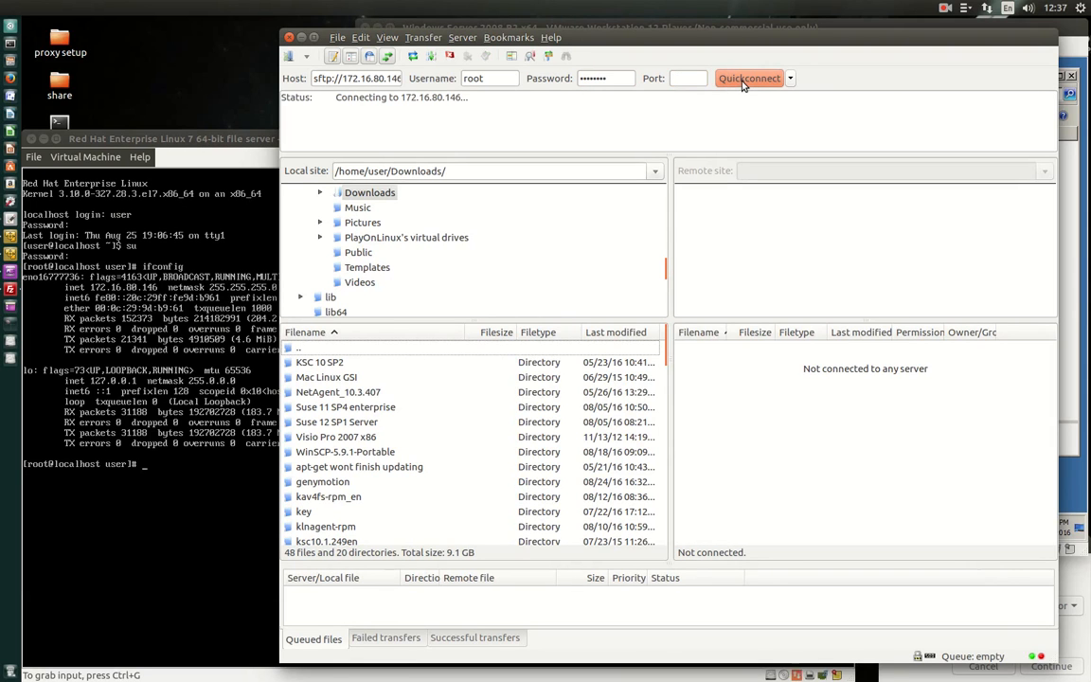
left_click(818, 404)
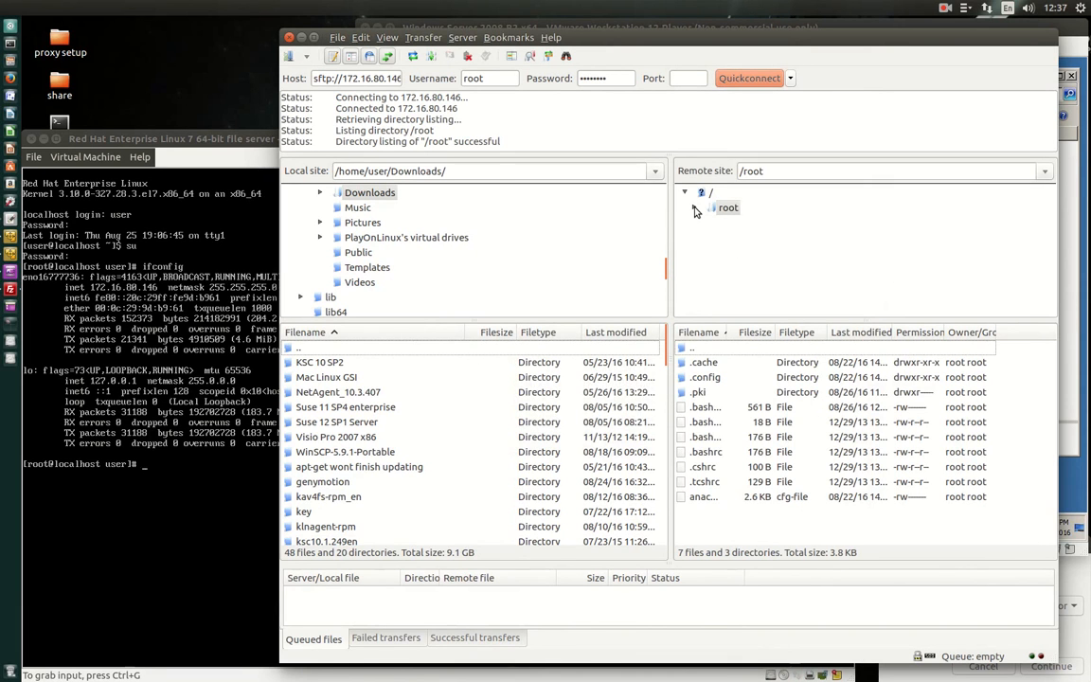
Browse the remote folders /mnt/KLSHARE and /usr/lib64, ending on /root
left_click(694, 208)
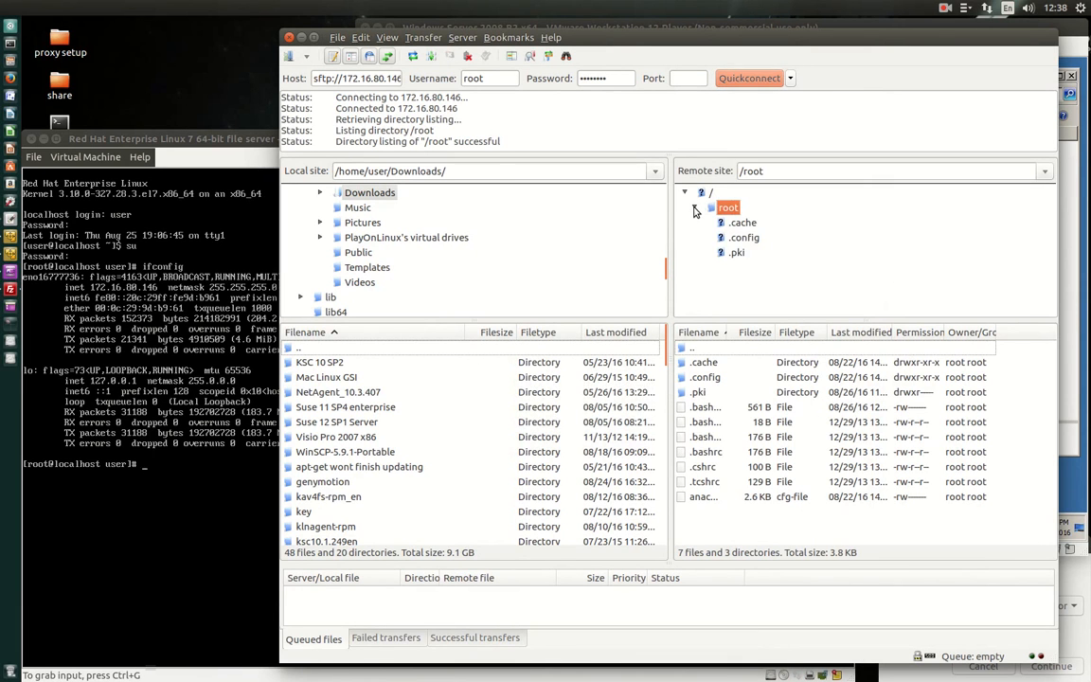
left_click(694, 208)
left_click(710, 192)
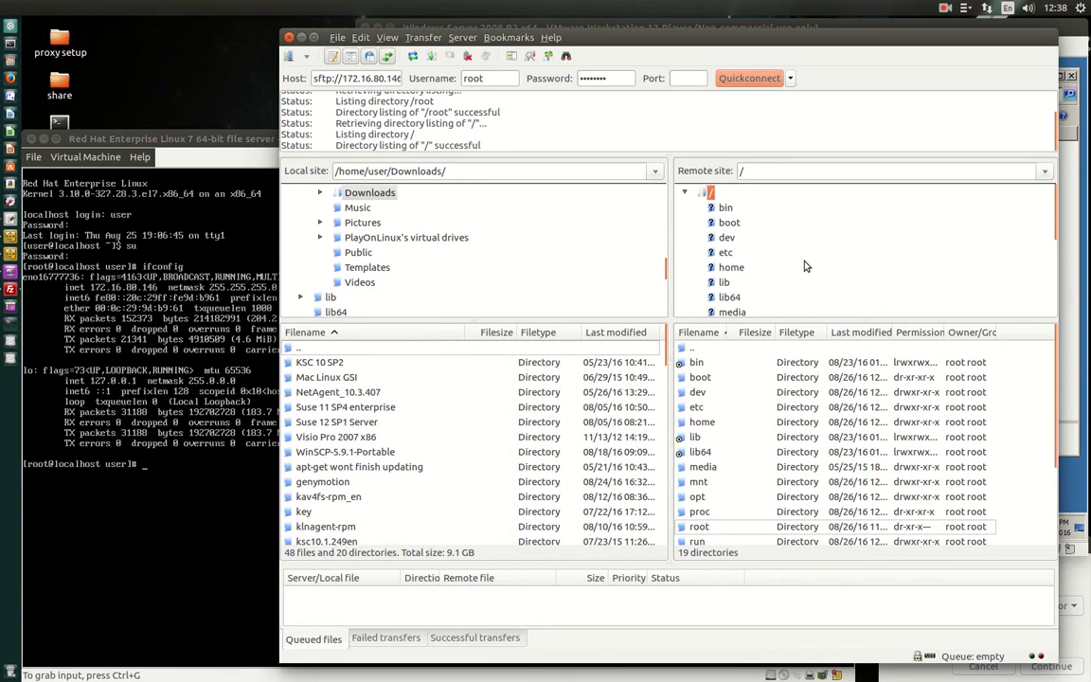
scroll(1064, 227, "down", 1)
scroll(1064, 227, "down", 2)
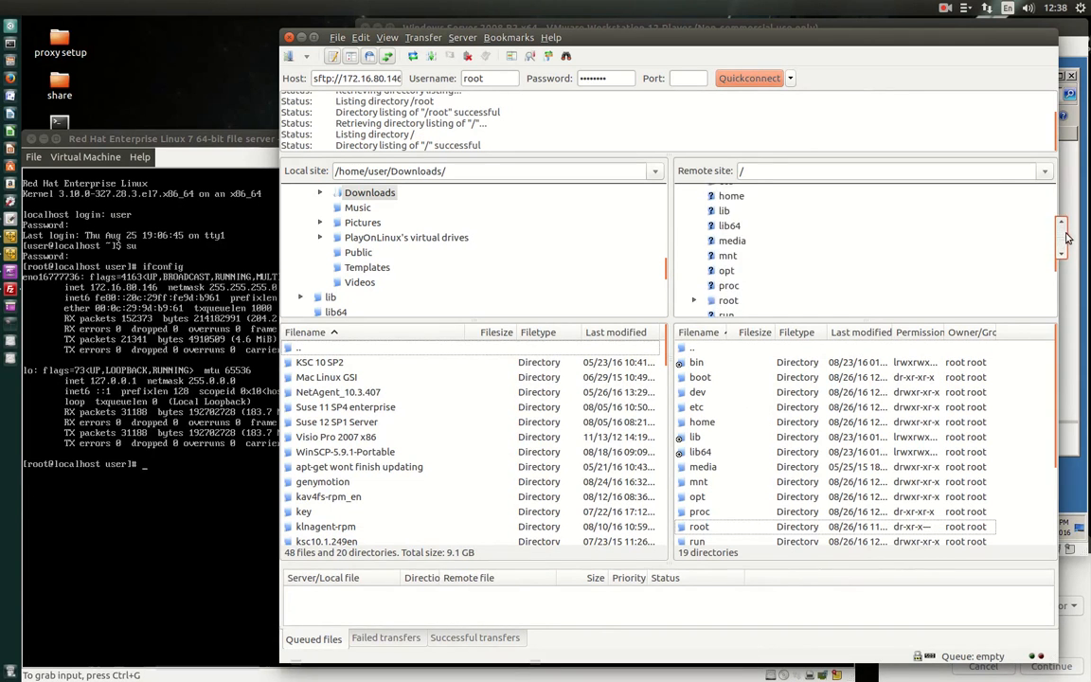
left_click(725, 223)
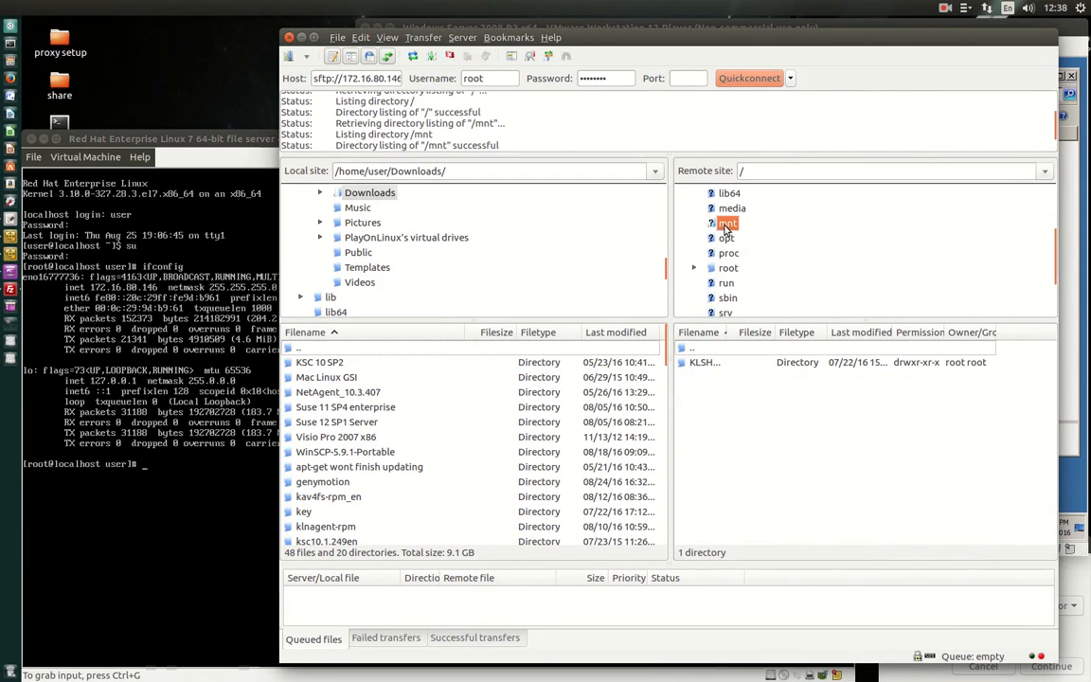
left_click(748, 238)
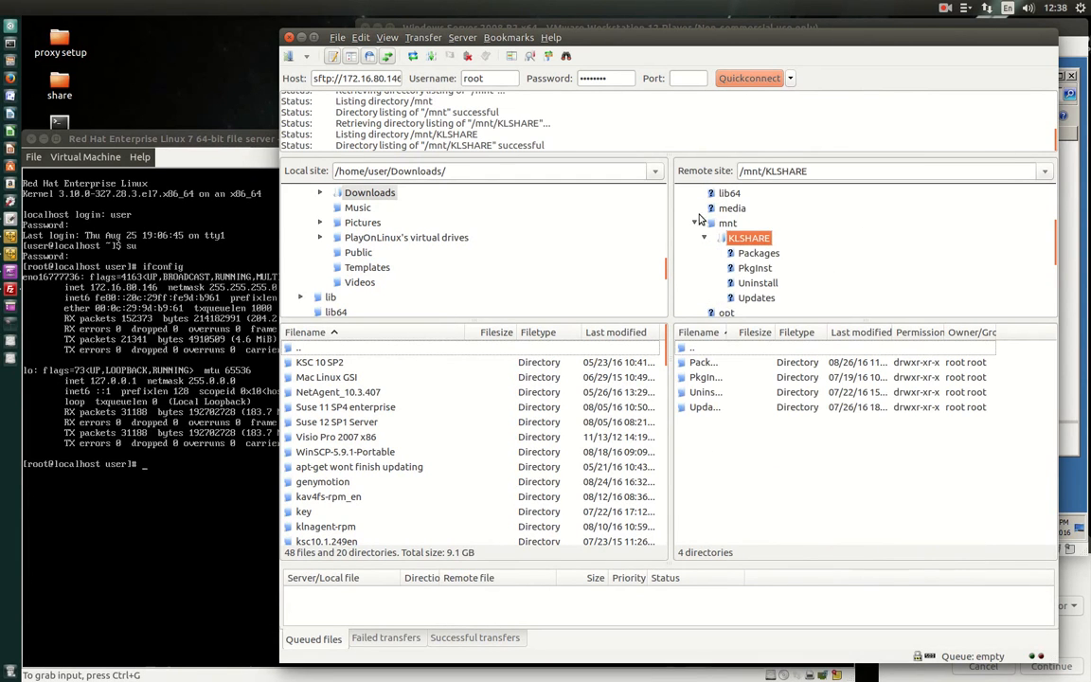
left_click(726, 223)
left_click(729, 192)
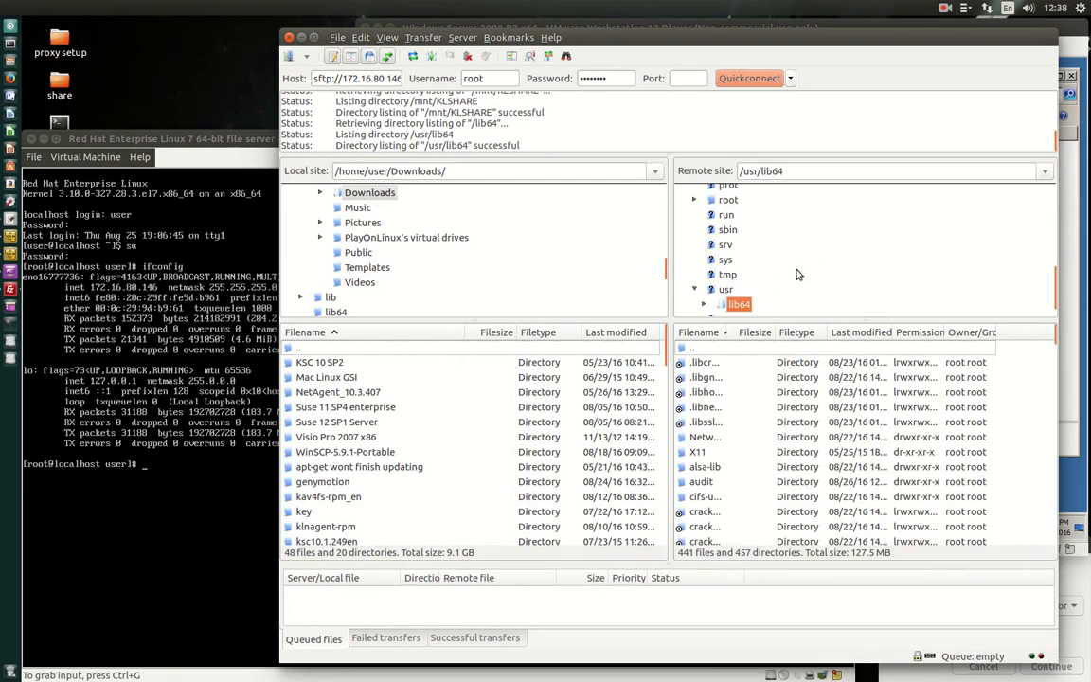
left_click(727, 200)
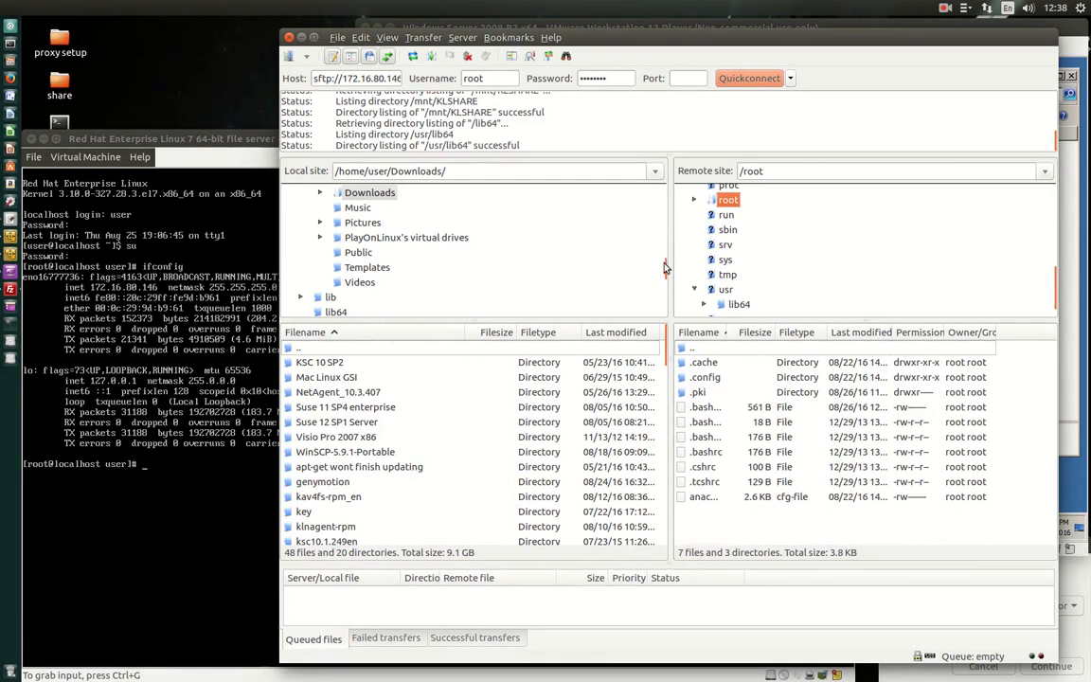
mouse_move(671, 274)
left_mouse_down()
mouse_move(678, 199)
mouse_move(673, 252)
left_mouse_up()
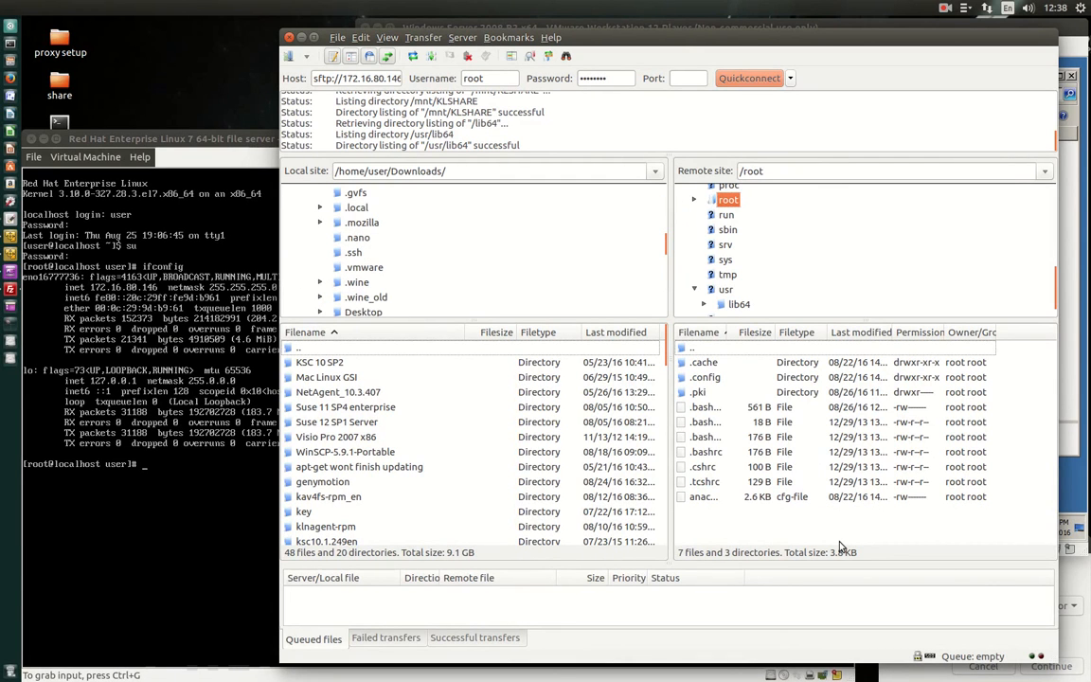
Close FileZilla and bring Kaspersky Security Center in the Windows Server VM forward
left_click(289, 37)
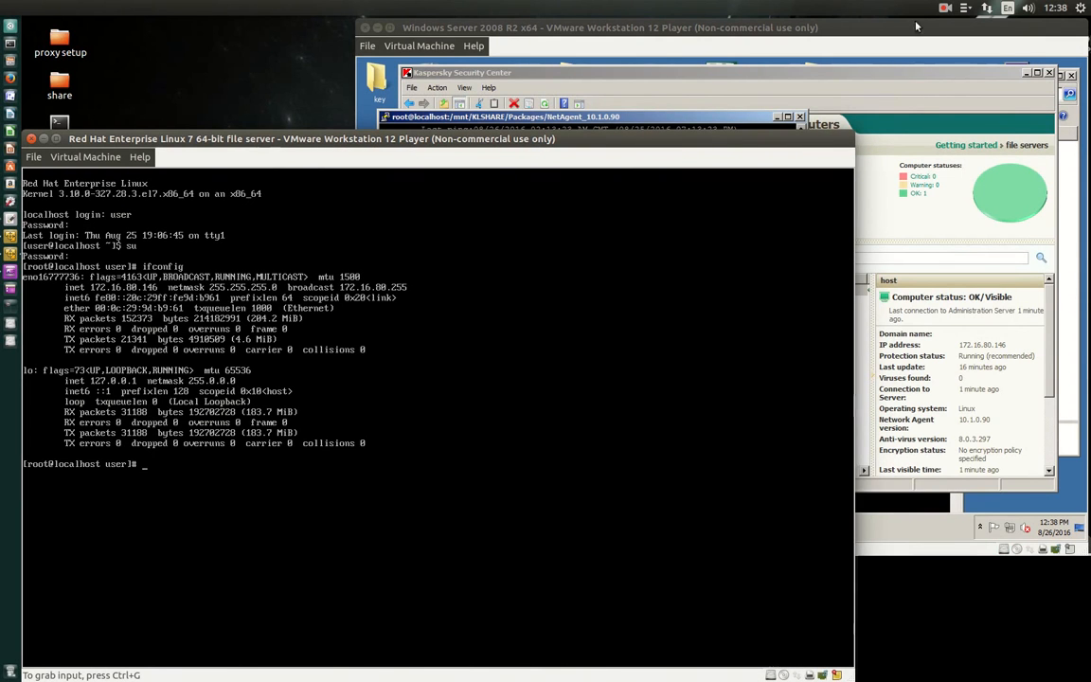
left_click(947, 11)
left_click(865, 32)
left_click(822, 85)
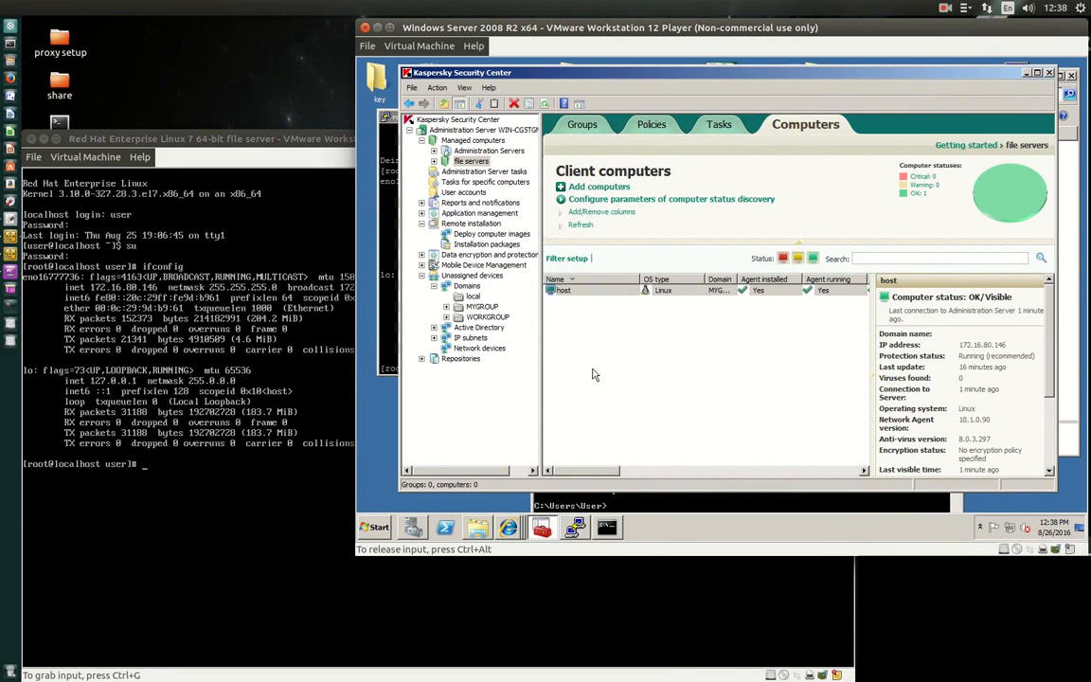
Confirm the Linux File Server deployment task shows Completed, then return to file servers
left_click(470, 182)
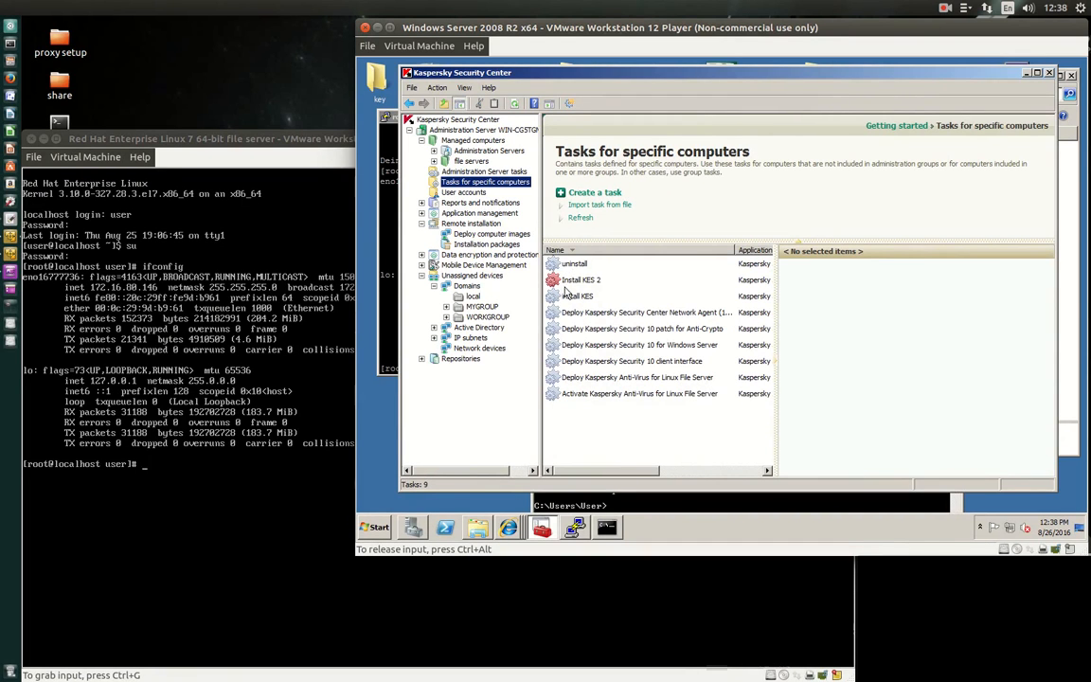
left_click(669, 377)
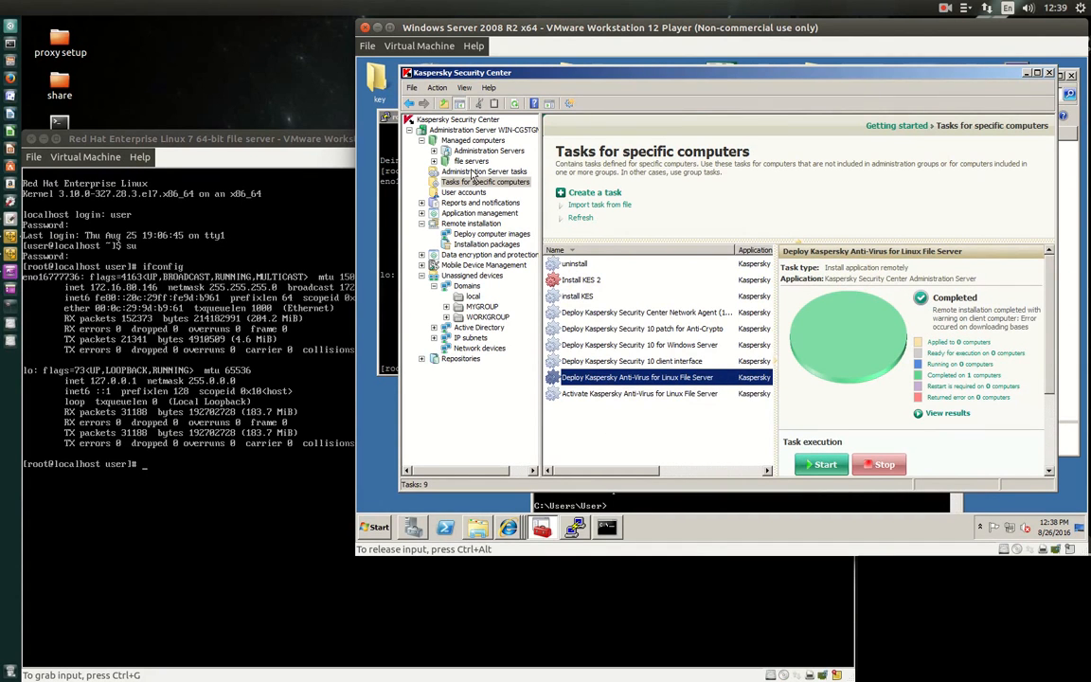
left_click(470, 161)
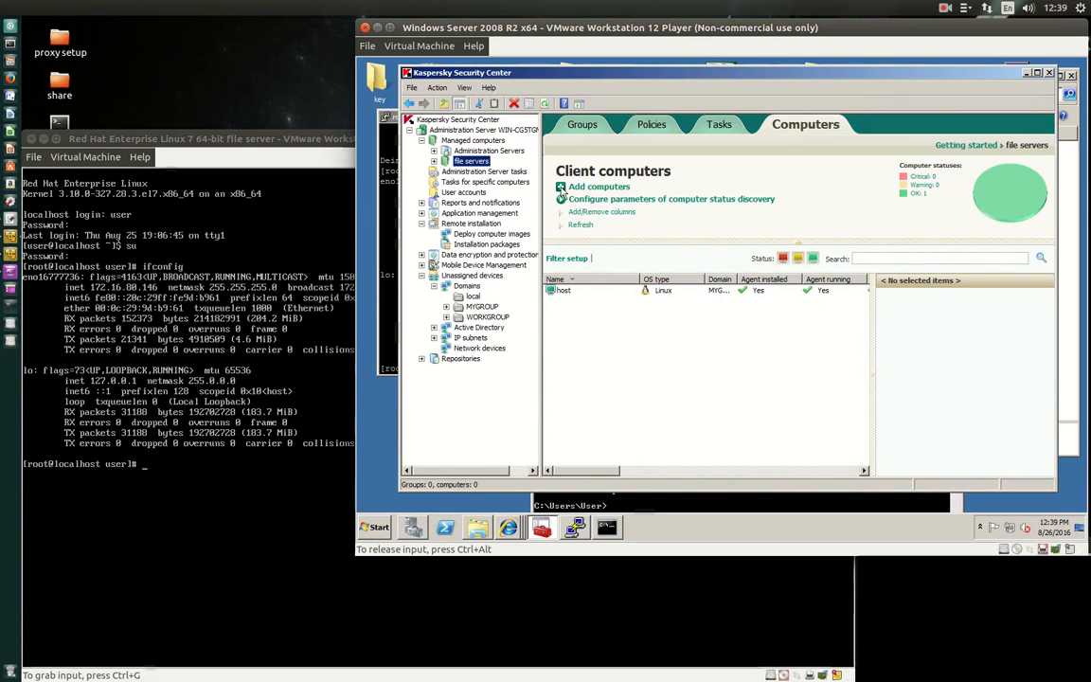
right_click(591, 290)
mouse_move(662, 368)
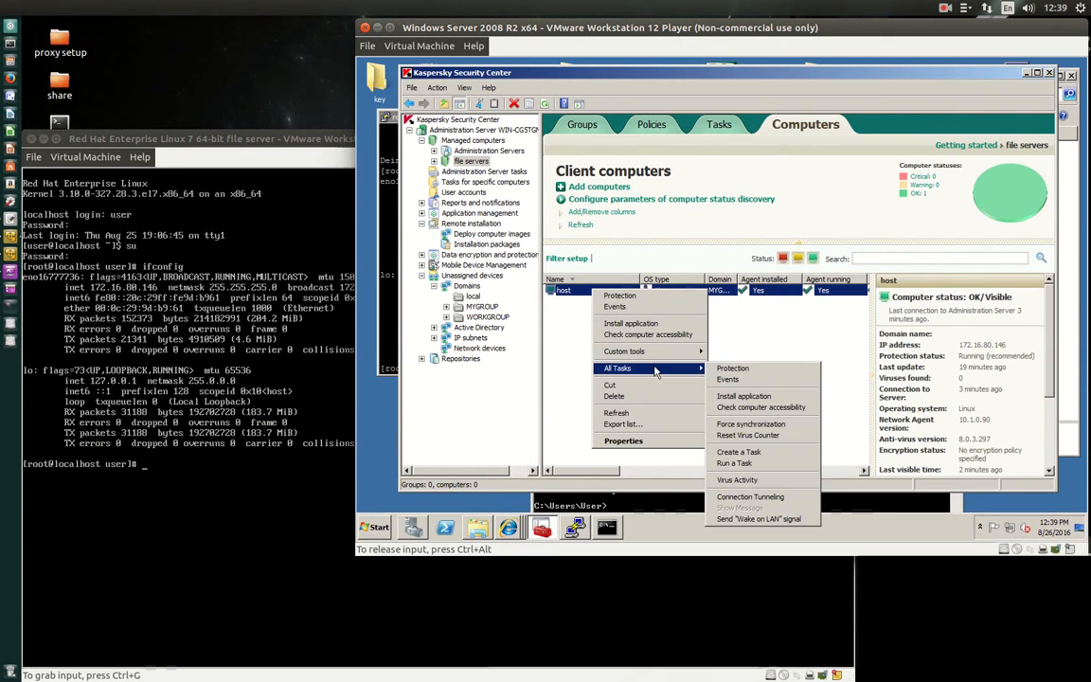
left_click(767, 462)
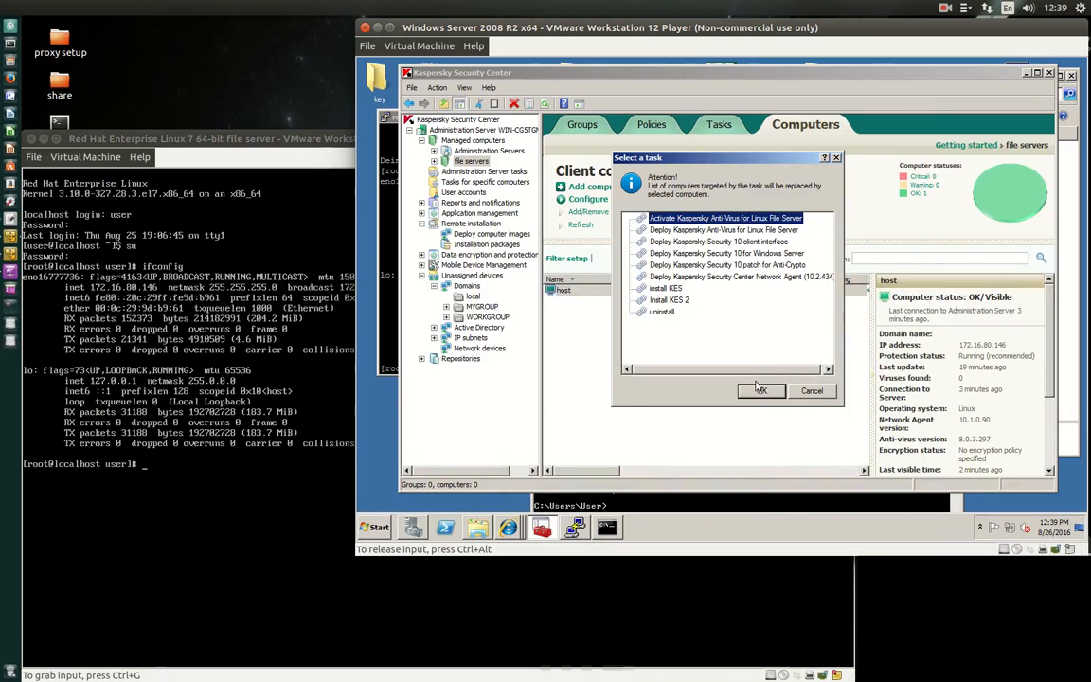
left_click(812, 391)
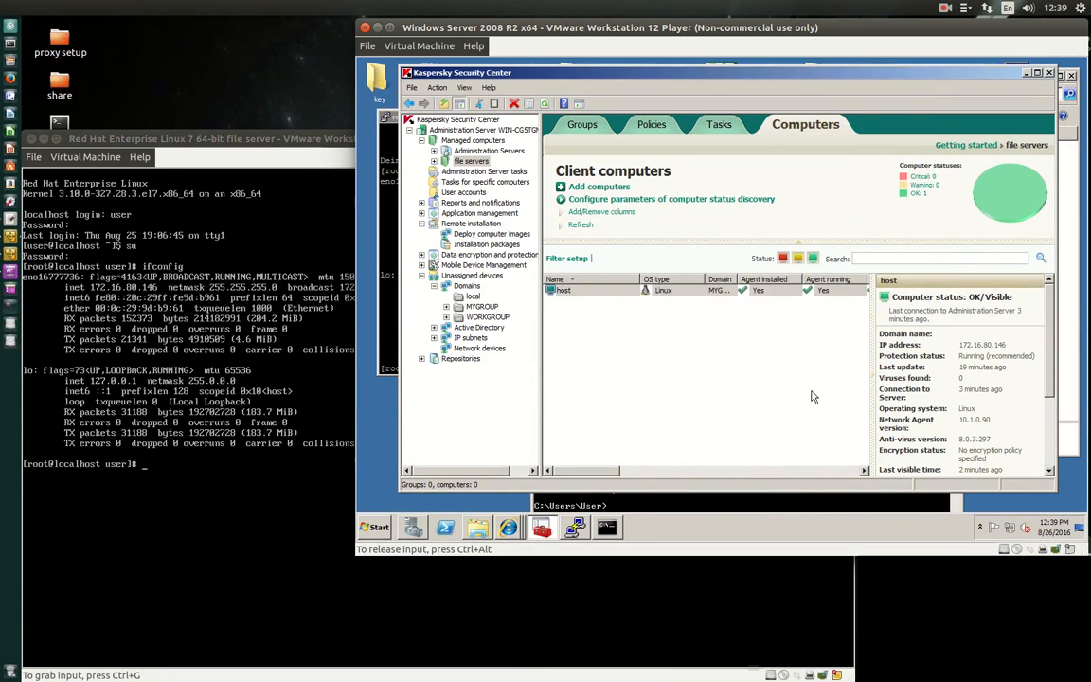
left_click(944, 9)
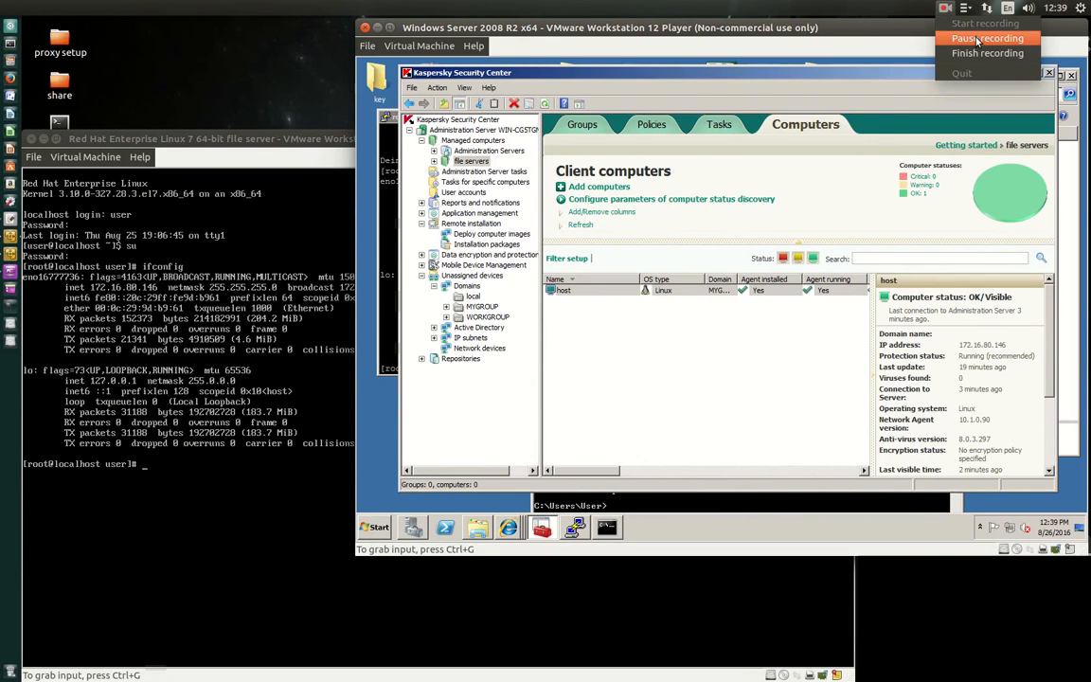